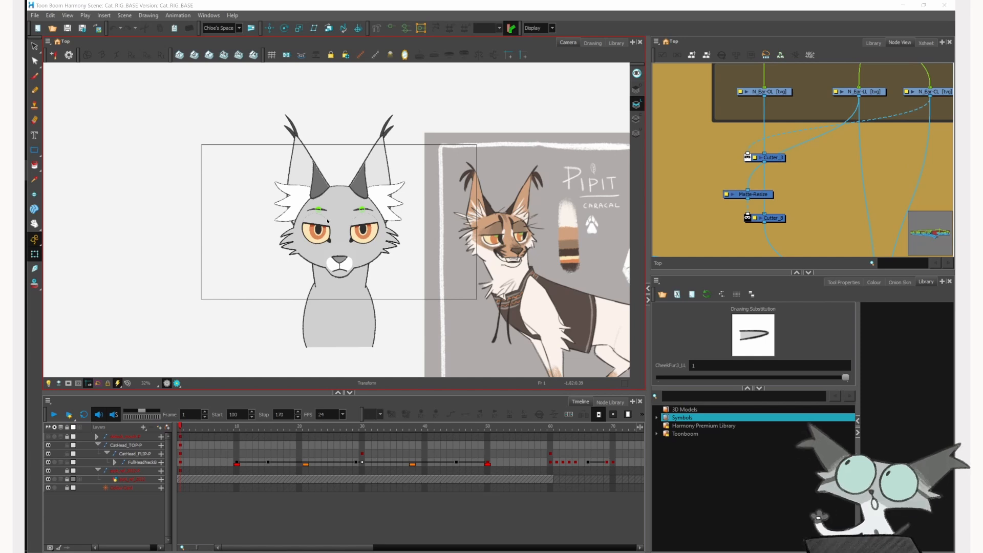
- Examine the cat rig beside the Pipit reference sheet and the overall layout of its node network
{"action": "left_click", "coordinate": [547, 189]}
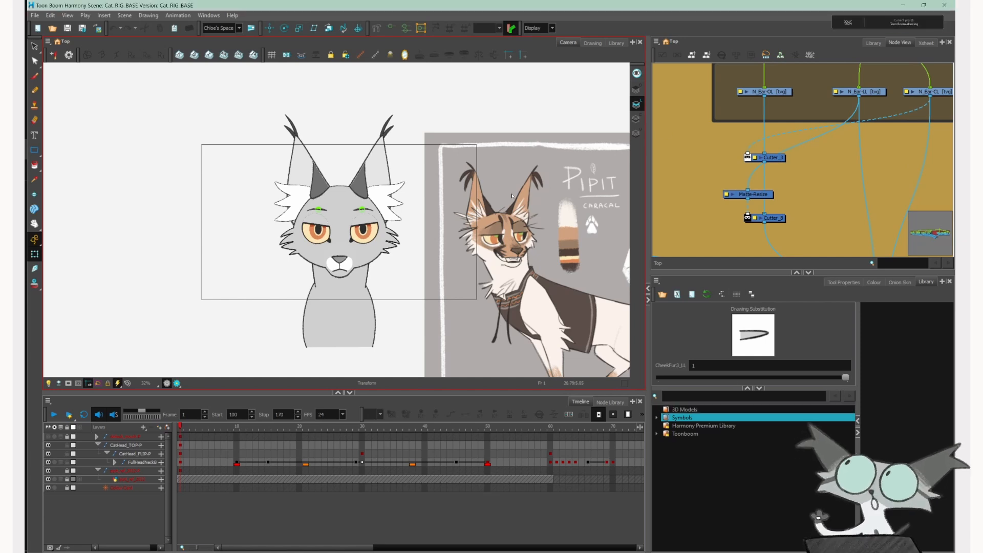
{"action": "scroll", "coordinate": [504, 184], "scroll_direction": "down", "scroll_amount": 3}
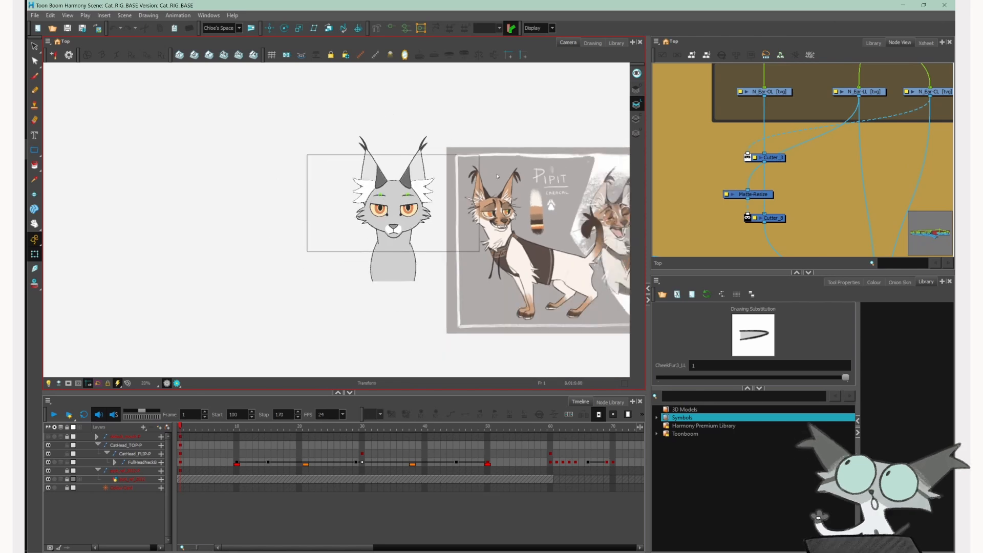
{"action": "scroll", "coordinate": [497, 176], "scroll_direction": "down", "scroll_amount": 2}
{"action": "scroll", "coordinate": [797, 190], "scroll_direction": "down", "scroll_amount": 4}
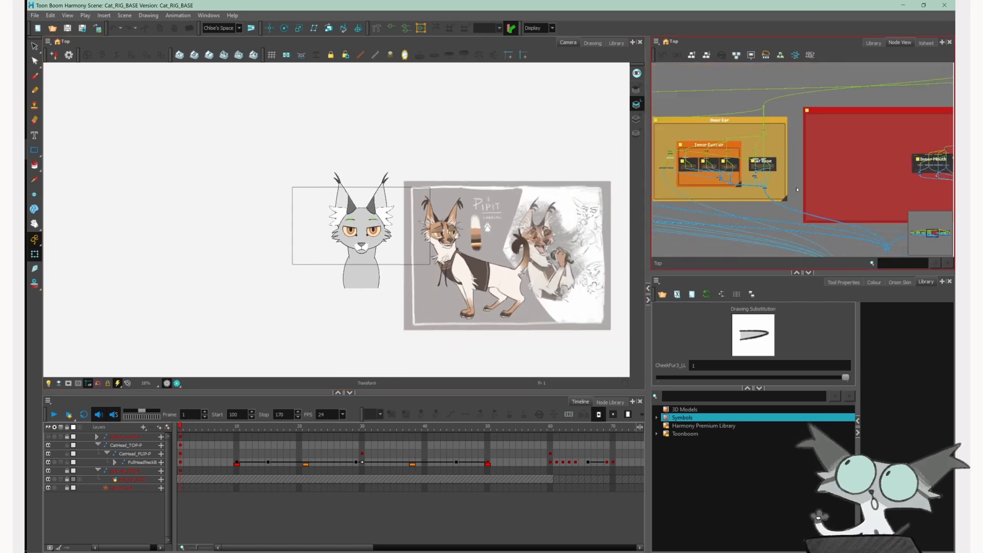
{"action": "scroll", "coordinate": [797, 190], "scroll_direction": "down", "scroll_amount": 3}
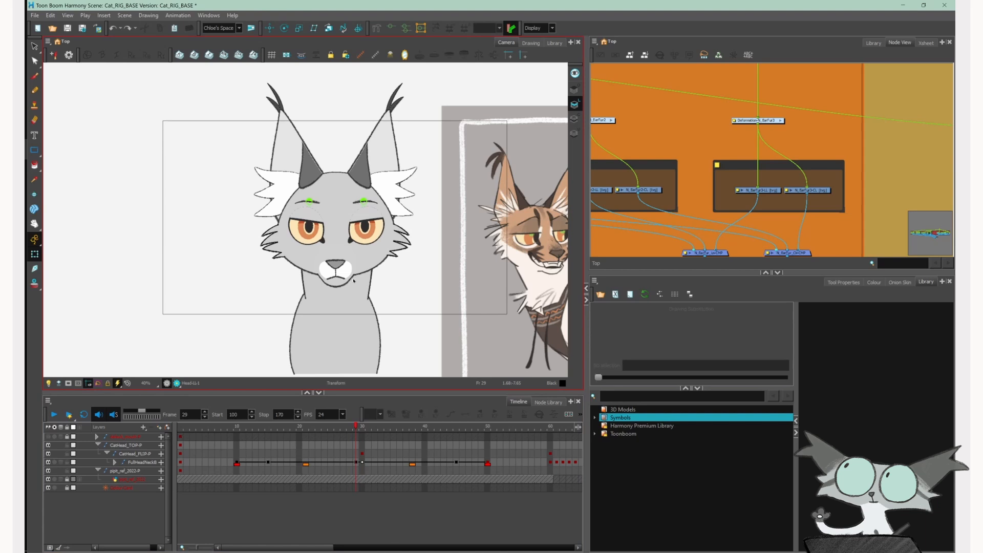
- Inspect the drawing layers that make up the cat's muzzle, ears, eyes and shoulders by selecting each part of the rig
{"action": "left_click", "coordinate": [353, 265]}
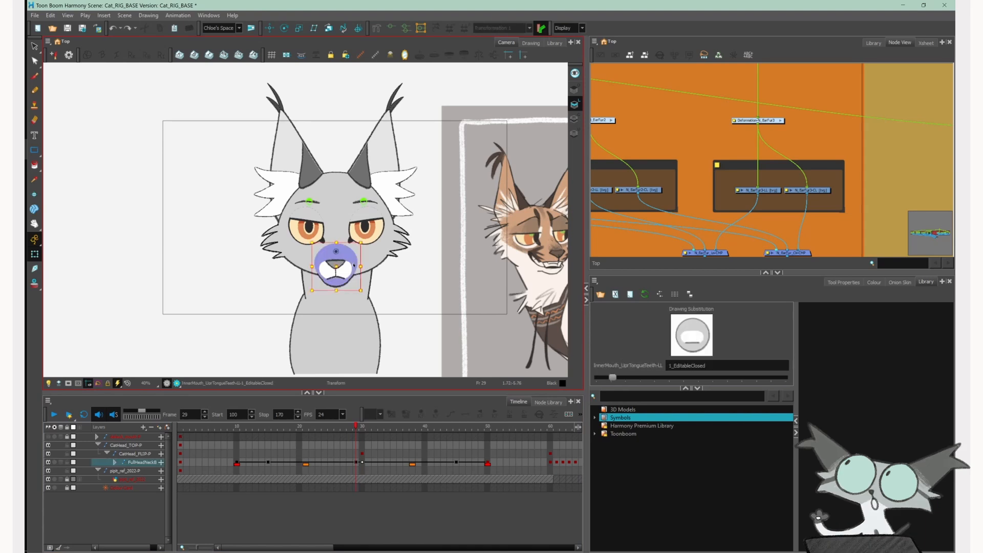
{"action": "left_click", "coordinate": [363, 259]}
{"action": "left_click", "coordinate": [310, 169]}
{"action": "left_click", "coordinate": [288, 155]}
{"action": "left_click", "coordinate": [384, 154]}
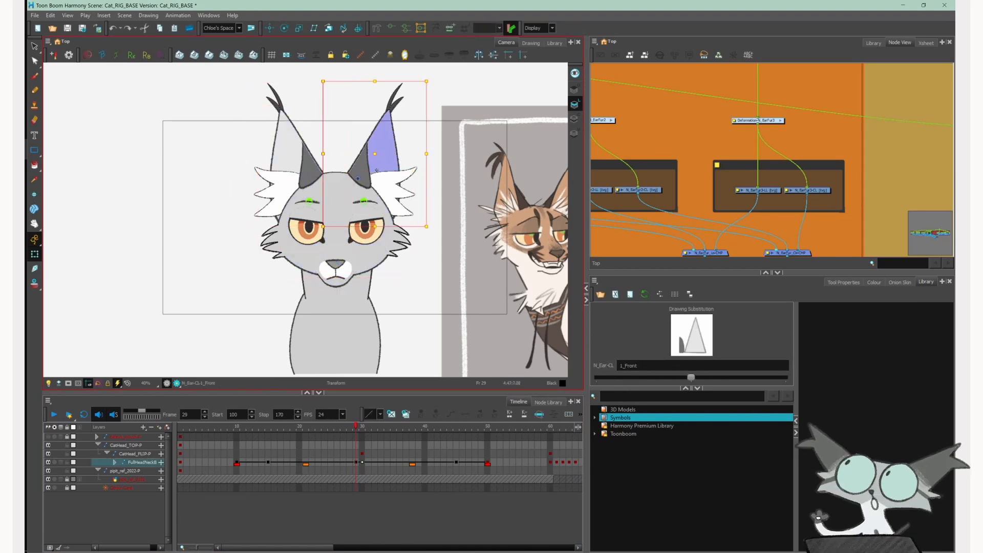
{"action": "left_click", "coordinate": [394, 177]}
{"action": "left_click", "coordinate": [365, 228]}
{"action": "left_click", "coordinate": [351, 261]}
{"action": "left_click", "coordinate": [333, 317]}
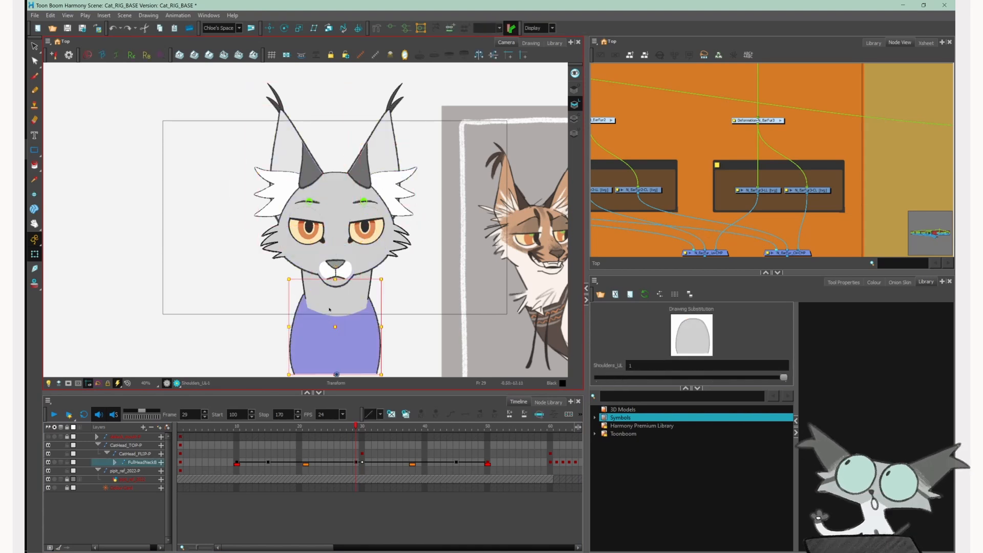
- Check the separate layers of the cat's face, ear fur and cheek fur, then clear the selection and examine the whole head
{"action": "left_click", "coordinate": [335, 266]}
{"action": "left_click", "coordinate": [320, 238]}
{"action": "left_click", "coordinate": [274, 185]}
{"action": "left_click", "coordinate": [307, 161]}
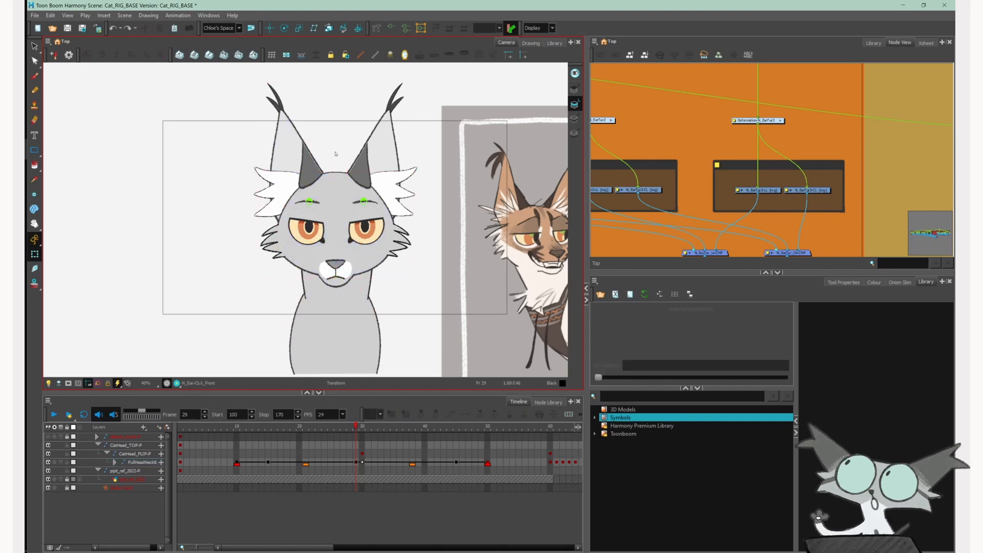
{"action": "left_click", "coordinate": [375, 177]}
{"action": "left_click", "coordinate": [328, 197]}
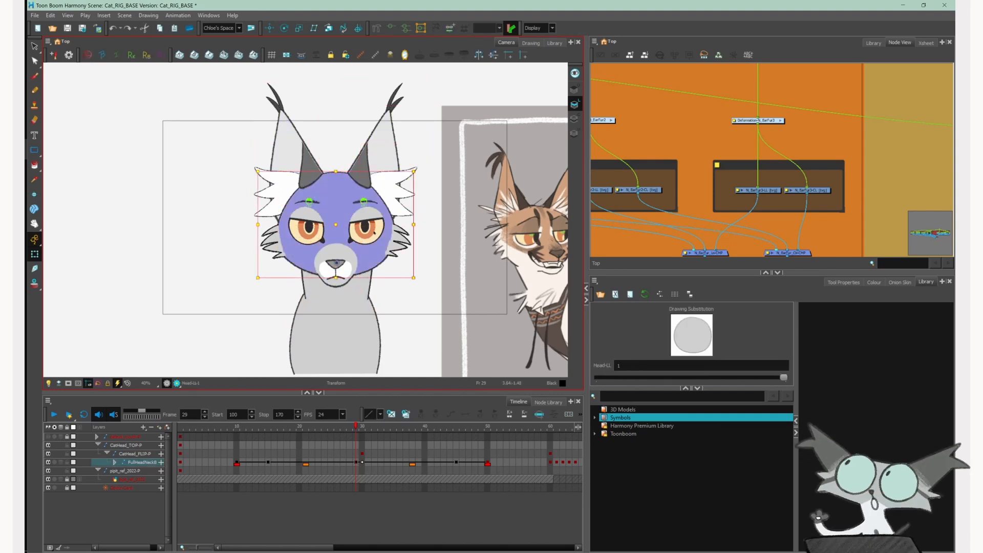
{"action": "left_click", "coordinate": [335, 268]}
{"action": "left_click", "coordinate": [273, 248]}
{"action": "left_click", "coordinate": [290, 234]}
{"action": "left_click", "coordinate": [297, 206]}
{"action": "left_click", "coordinate": [467, 218]}
{"action": "scroll", "coordinate": [344, 225], "scroll_direction": "up", "scroll_amount": 2}
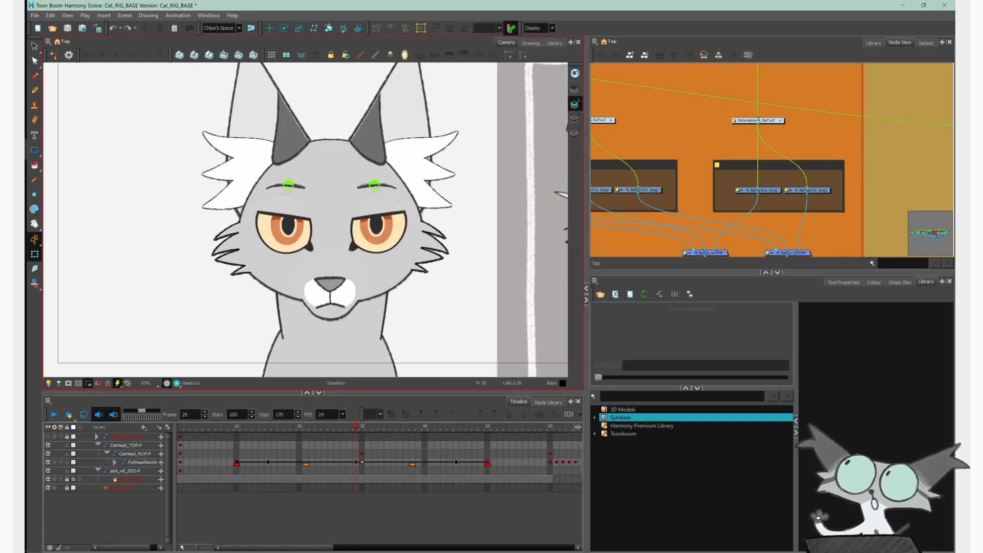
{"action": "scroll", "coordinate": [351, 248], "scroll_direction": "down", "scroll_amount": 1}
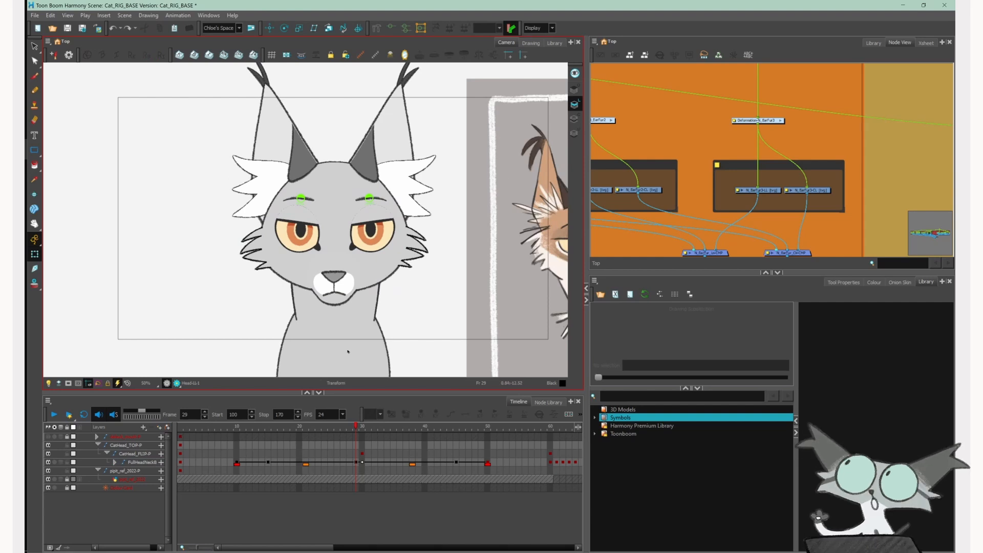
- Identify which ear tuft the first Inner Ear Fur peg controls, clear the selection and survey the surrounding node backdrops
{"action": "scroll", "coordinate": [775, 150], "scroll_direction": "down", "scroll_amount": 4}
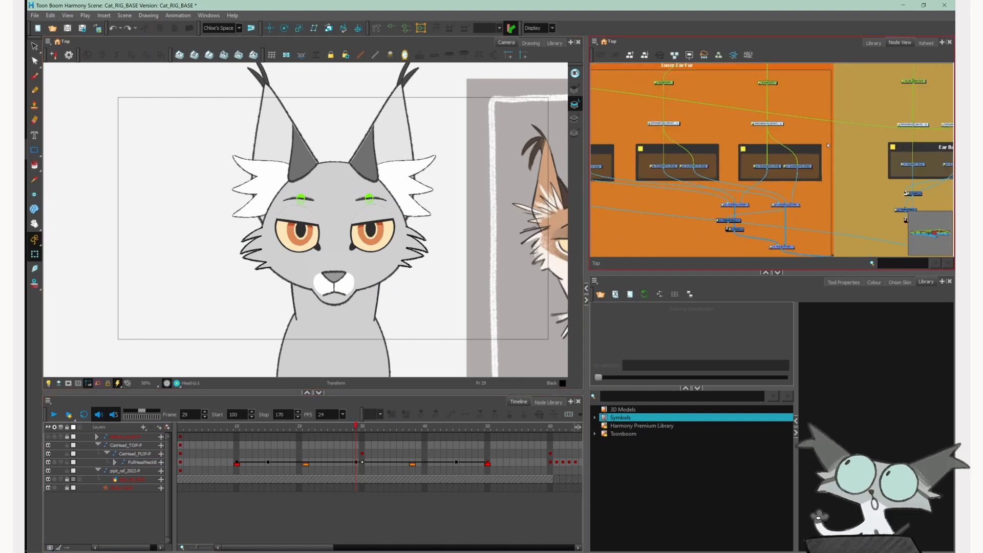
{"action": "left_click", "coordinate": [739, 151]}
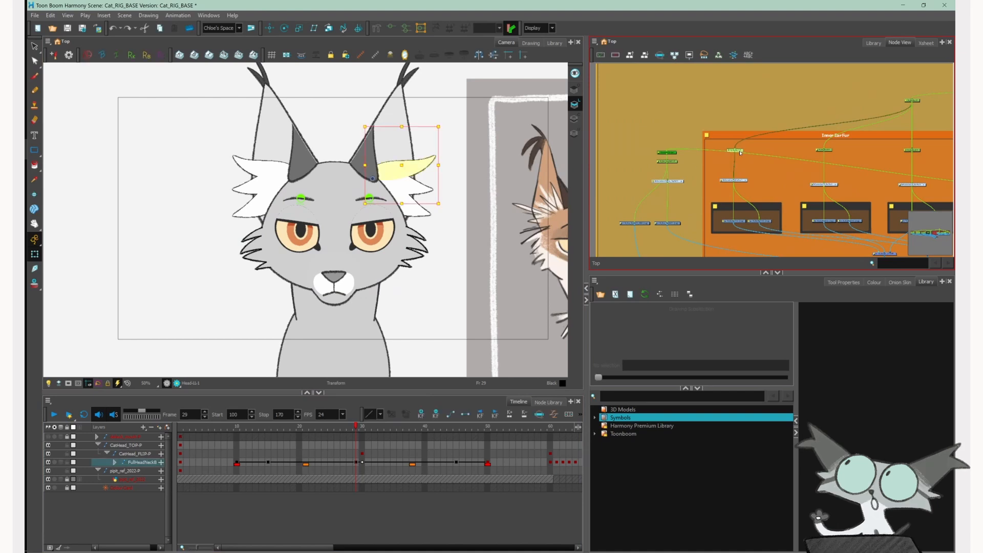
{"action": "left_click", "coordinate": [766, 170]}
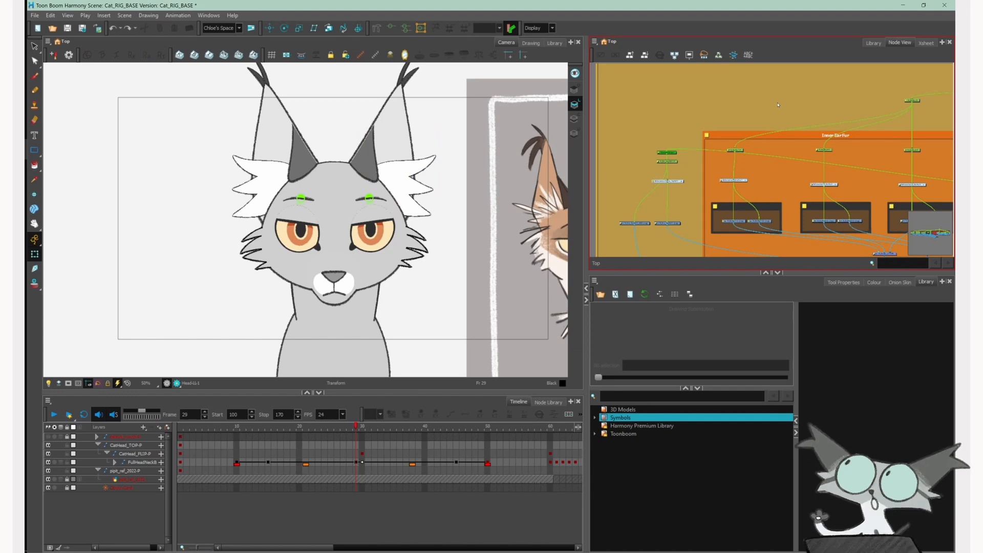
{"action": "scroll", "coordinate": [778, 105], "scroll_direction": "down", "scroll_amount": 6}
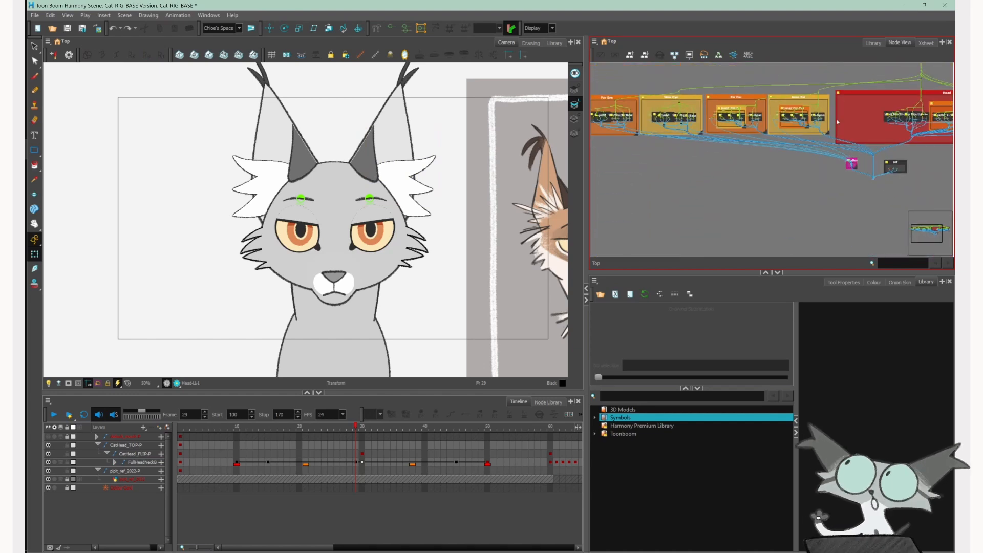
{"action": "scroll", "coordinate": [889, 87], "scroll_direction": "up", "scroll_amount": 2}
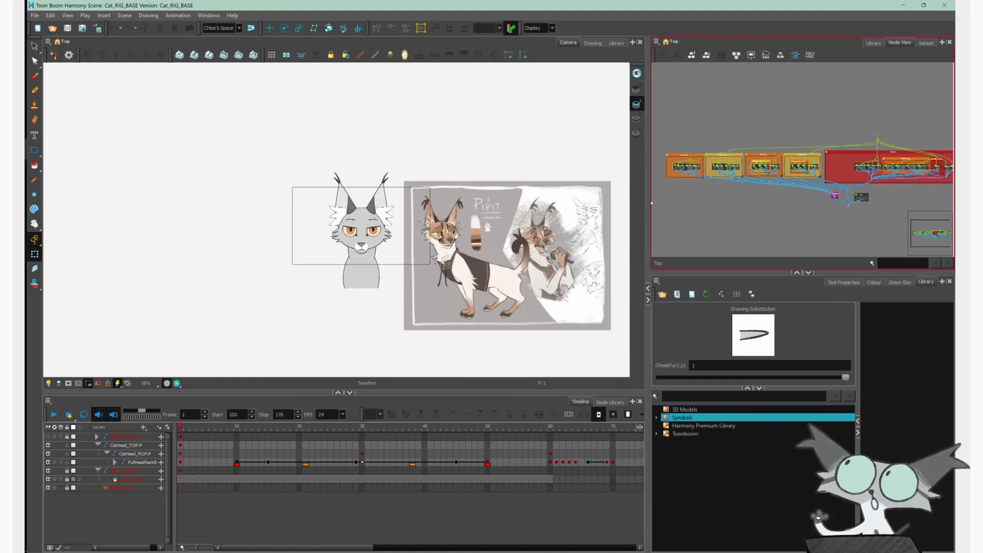
- Widen the node network area and examine the Head backdrop's mouth, Nose and Cheek Fur groups
{"action": "left_click_drag", "start_coordinate": [650, 204], "coordinate": [482, 209]}
{"action": "scroll", "coordinate": [773, 170], "scroll_direction": "up", "scroll_amount": 2}
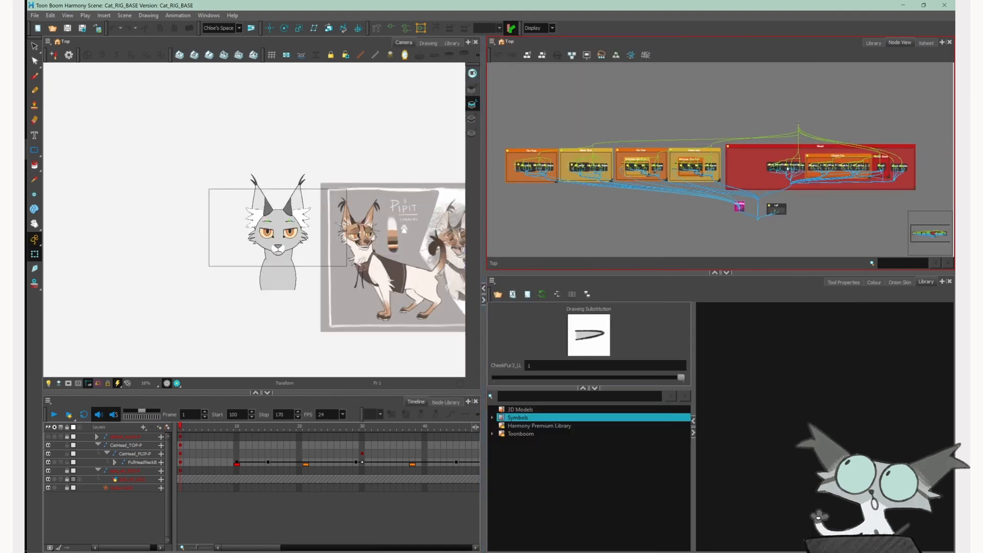
{"action": "left_click_drag", "start_coordinate": [755, 144], "coordinate": [771, 139]}
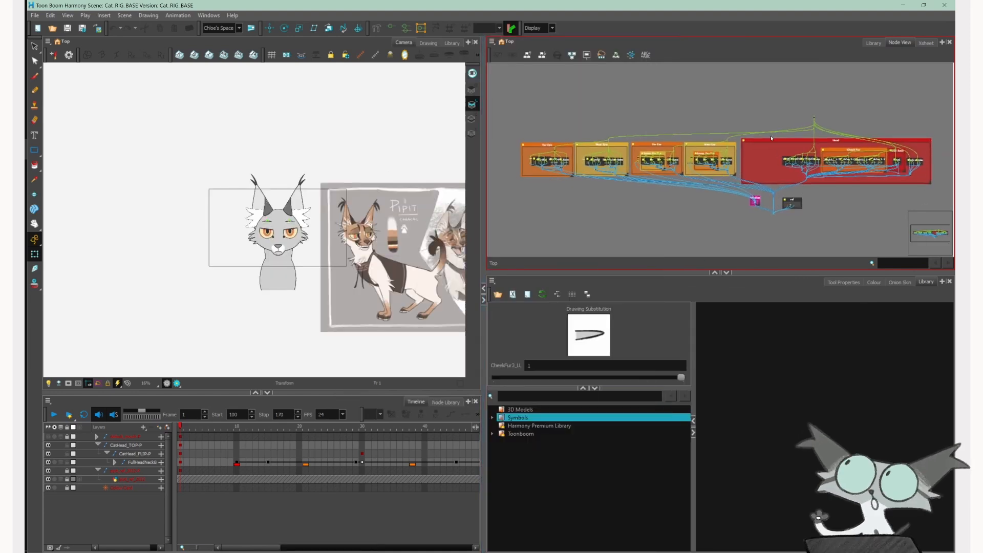
{"action": "scroll", "coordinate": [771, 138], "scroll_direction": "up", "scroll_amount": 6}
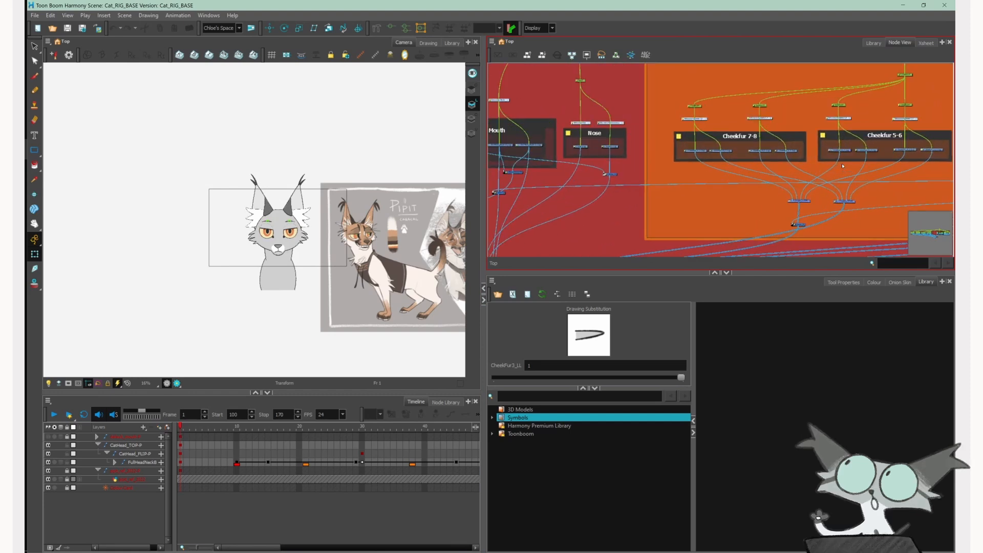
{"action": "scroll", "coordinate": [842, 165], "scroll_direction": "down", "scroll_amount": 1}
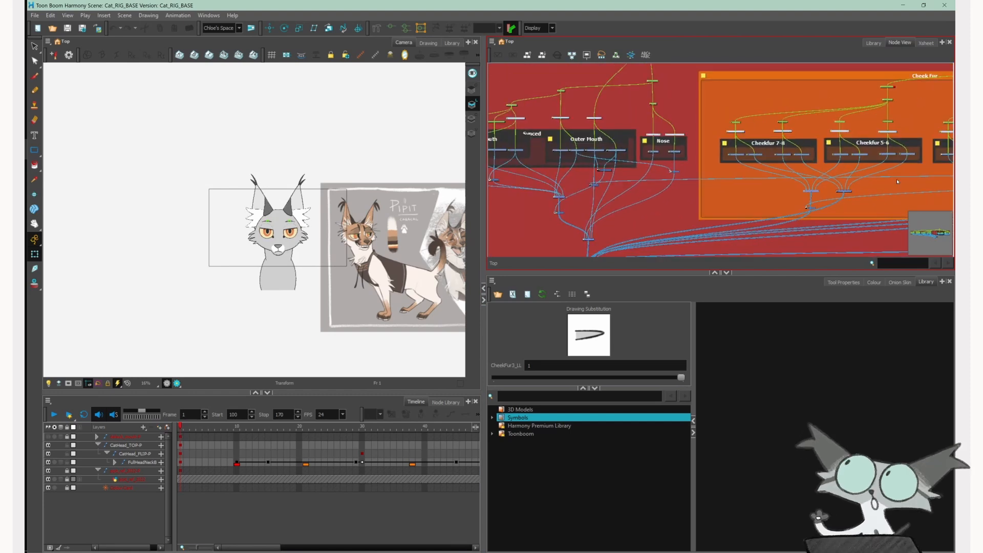
{"action": "scroll", "coordinate": [711, 165], "scroll_direction": "down", "scroll_amount": 5}
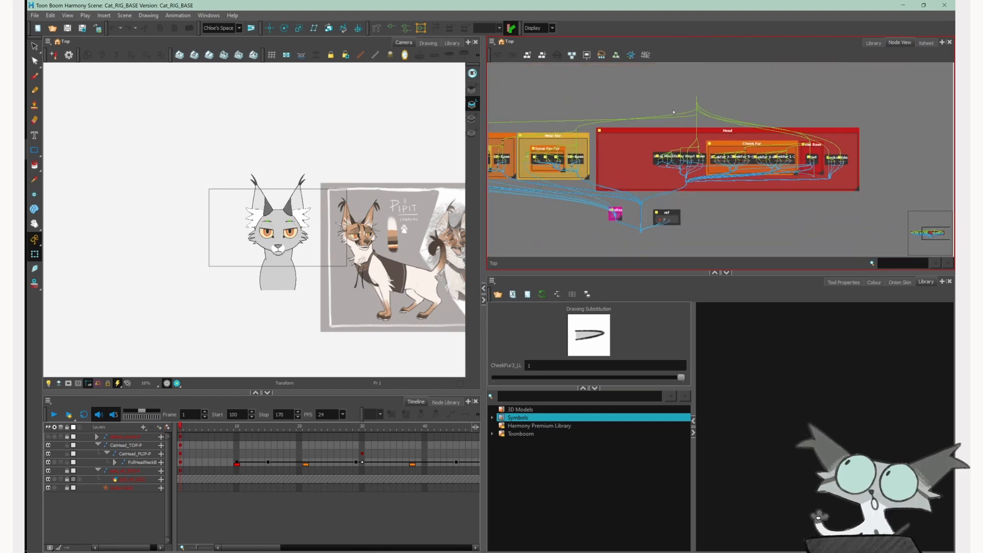
{"action": "left_click_drag", "start_coordinate": [801, 105], "coordinate": [860, 107]}
{"action": "scroll", "coordinate": [698, 158], "scroll_direction": "down", "scroll_amount": 1}
{"action": "left_click_drag", "start_coordinate": [666, 93], "coordinate": [743, 103]}
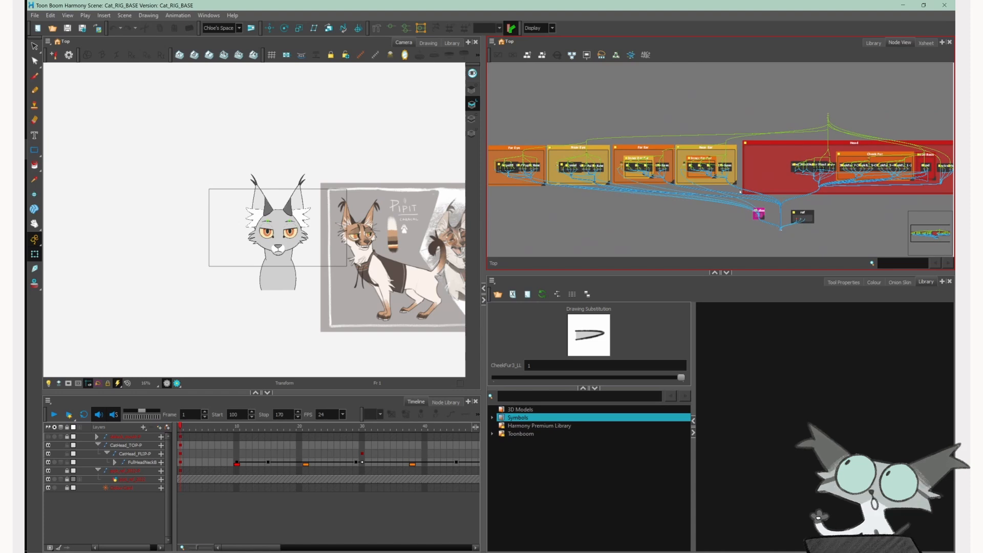
- Enlarge the camera area and examine the Near Ear's Inner Ear Fur group down to its deformation and drawing nodes
{"action": "left_click_drag", "start_coordinate": [484, 177], "coordinate": [618, 180]}
{"action": "scroll", "coordinate": [729, 137], "scroll_direction": "up", "scroll_amount": 2}
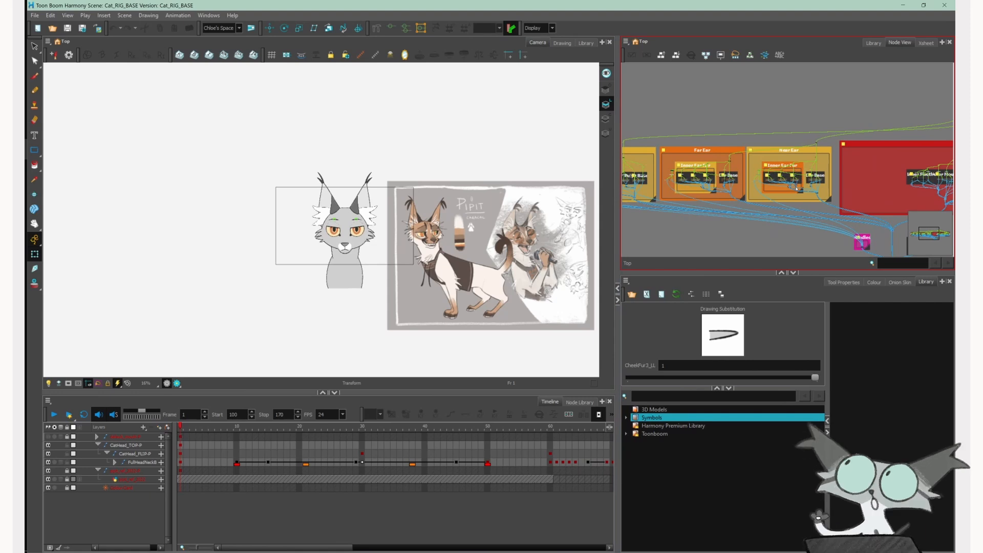
{"action": "scroll", "coordinate": [797, 189], "scroll_direction": "up", "scroll_amount": 5}
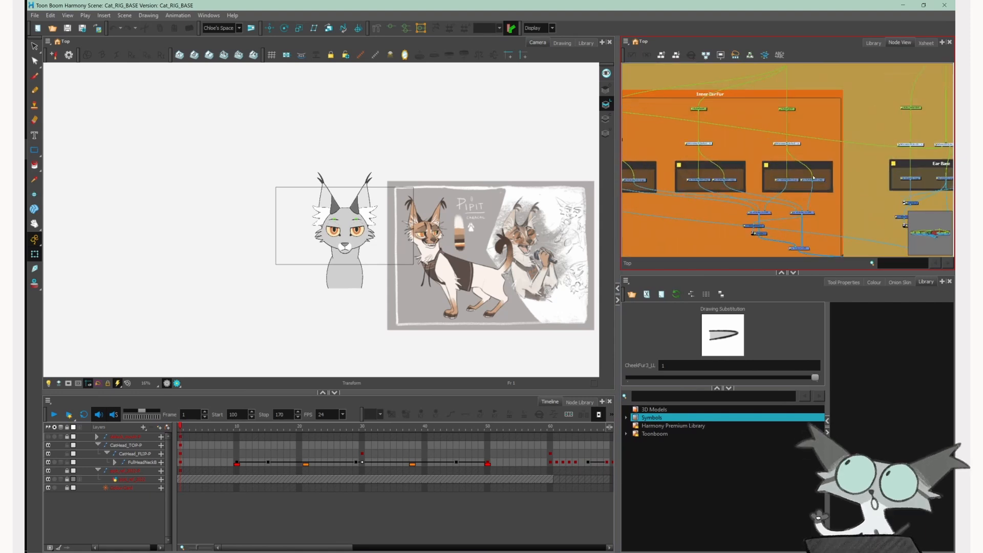
{"action": "scroll", "coordinate": [813, 177], "scroll_direction": "up", "scroll_amount": 2}
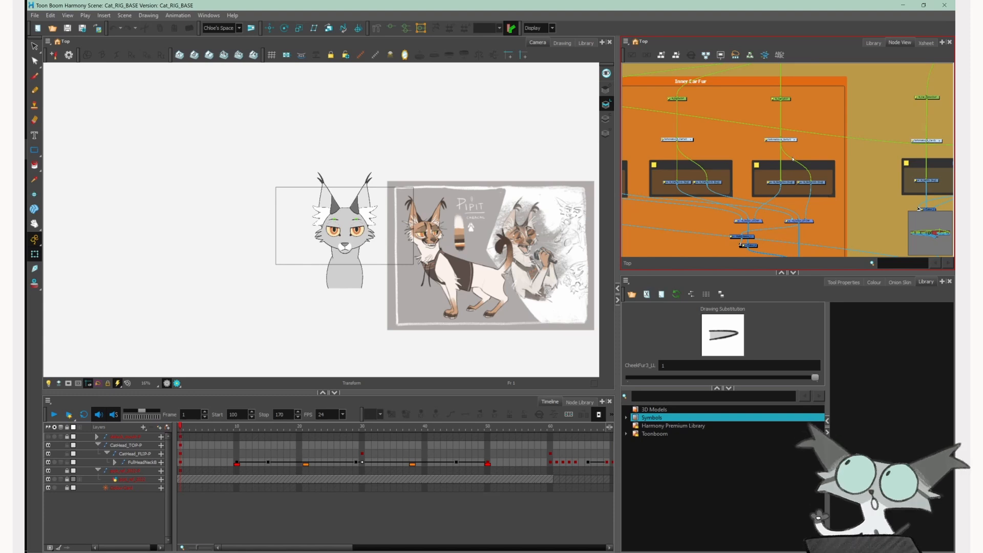
{"action": "scroll", "coordinate": [811, 162], "scroll_direction": "up", "scroll_amount": 3}
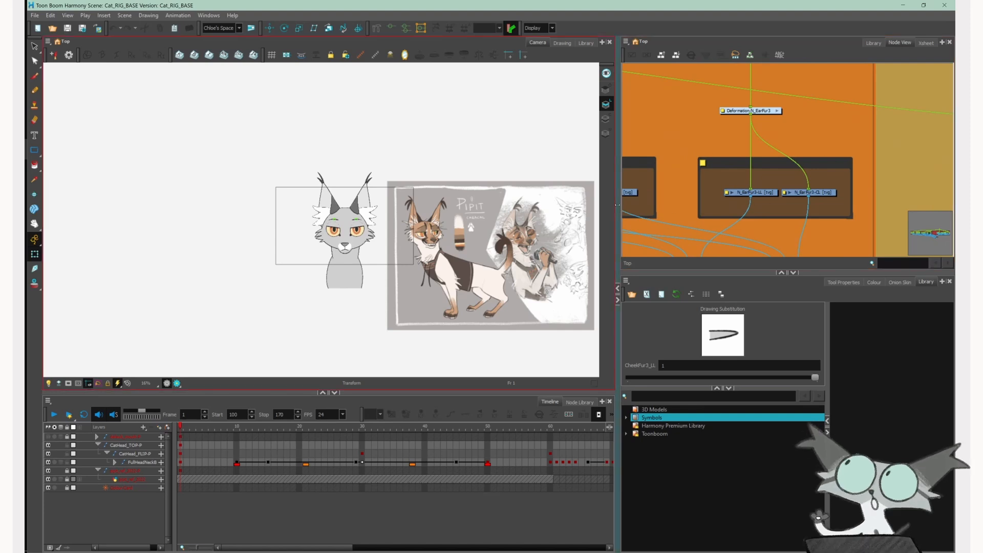
- Widen the node network area again and review how the Far Ear and Near Ear backdrops are organized
{"action": "left_click_drag", "start_coordinate": [618, 205], "coordinate": [509, 205]}
{"action": "scroll", "coordinate": [694, 160], "scroll_direction": "down", "scroll_amount": 5}
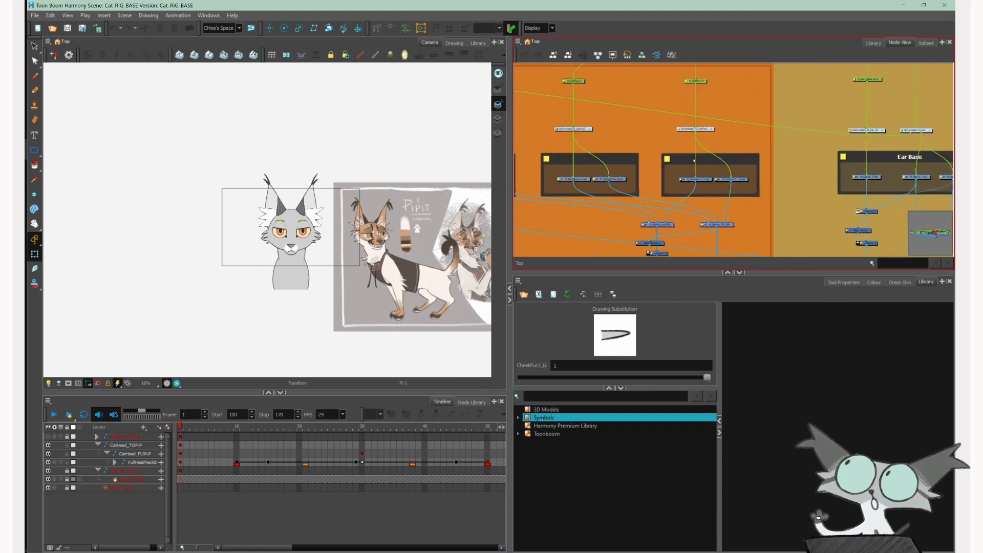
{"action": "scroll", "coordinate": [776, 130], "scroll_direction": "down", "scroll_amount": 4}
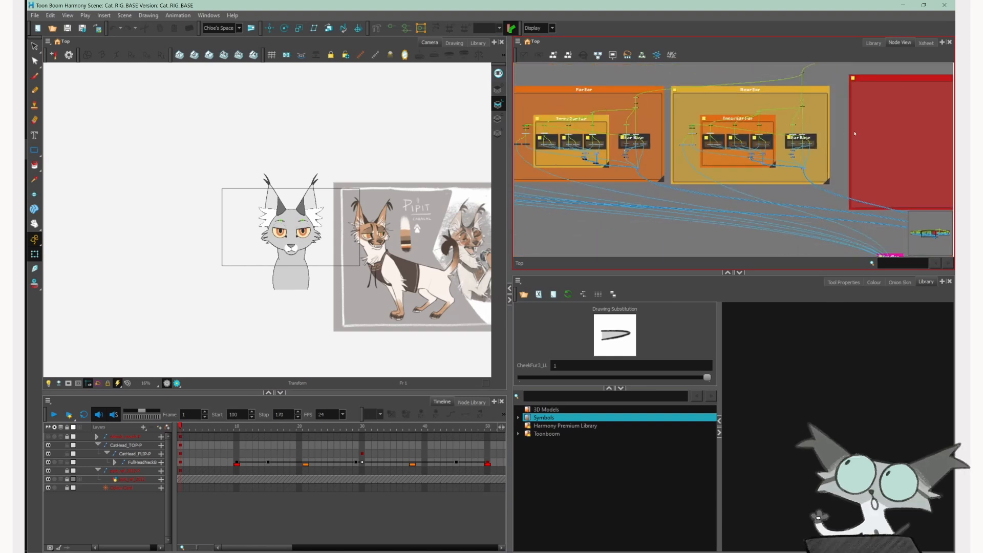
{"action": "mouse_move", "coordinate": [871, 142]}
{"action": "left_mouse_down"}
{"action": "mouse_move", "coordinate": [859, 144]}
{"action": "mouse_move", "coordinate": [872, 143]}
{"action": "left_mouse_up"}
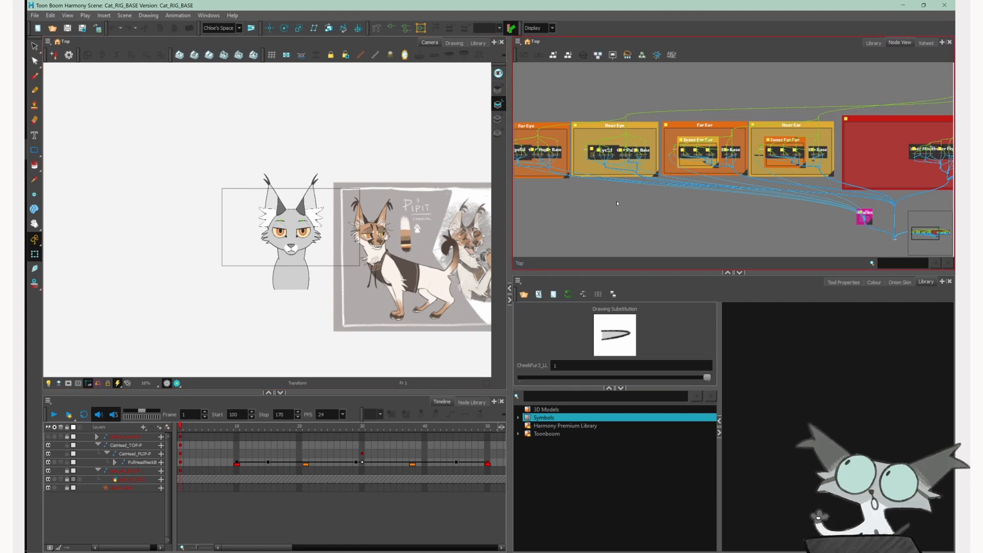
- Examine the ref backdrop, select it to highlight its reference artwork, clear the selection and enlarge the camera area around the Pipit sheet
{"action": "left_click_drag", "start_coordinate": [712, 202], "coordinate": [591, 138]}
{"action": "scroll", "coordinate": [817, 158], "scroll_direction": "up", "scroll_amount": 8}
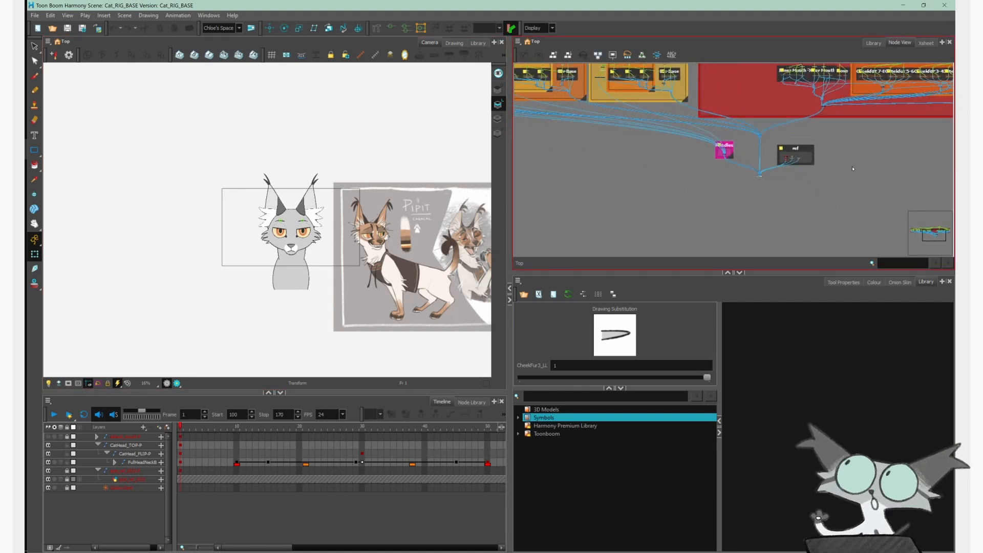
{"action": "scroll", "coordinate": [757, 138], "scroll_direction": "up", "scroll_amount": 3}
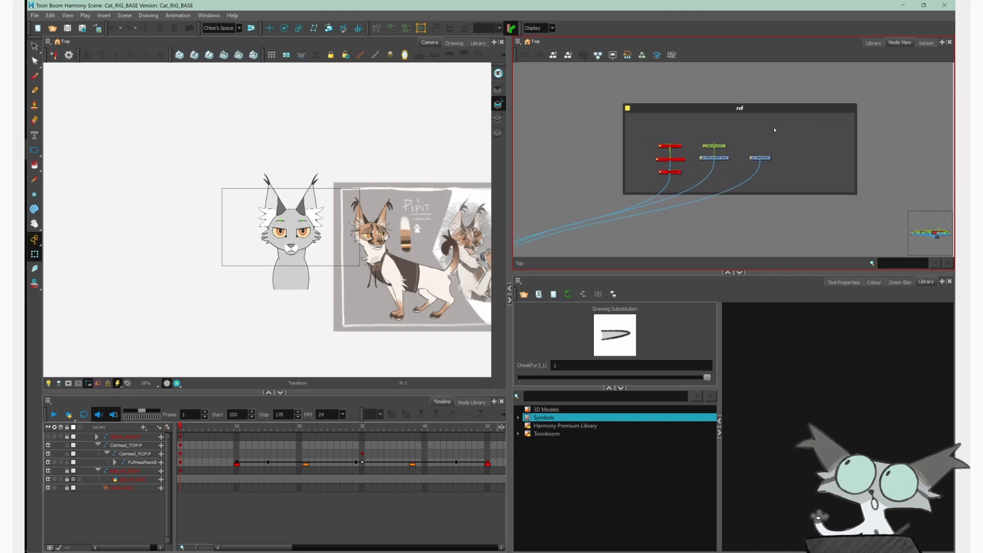
{"action": "scroll", "coordinate": [356, 201], "scroll_direction": "up", "scroll_amount": 1}
{"action": "scroll", "coordinate": [356, 202], "scroll_direction": "up", "scroll_amount": 1}
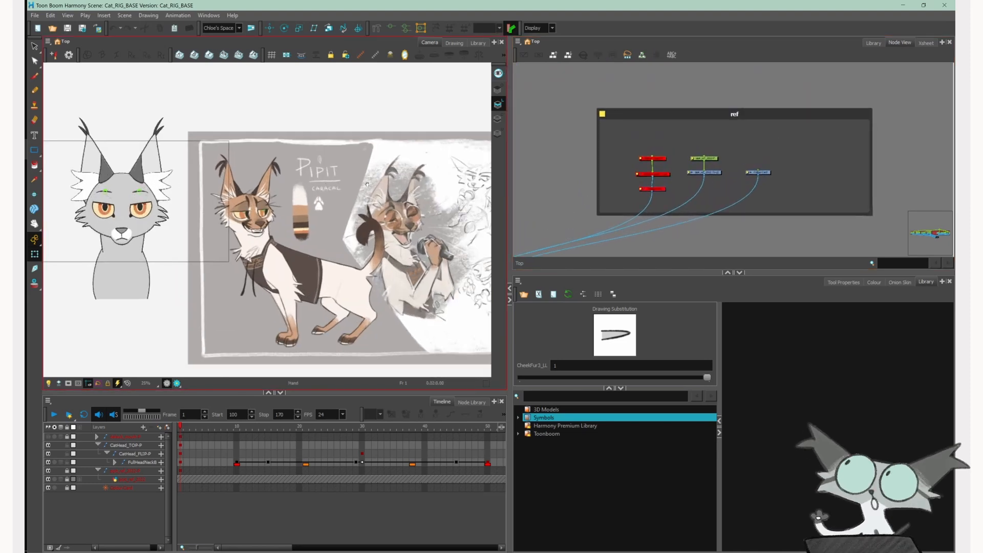
{"action": "left_click", "coordinate": [695, 116]}
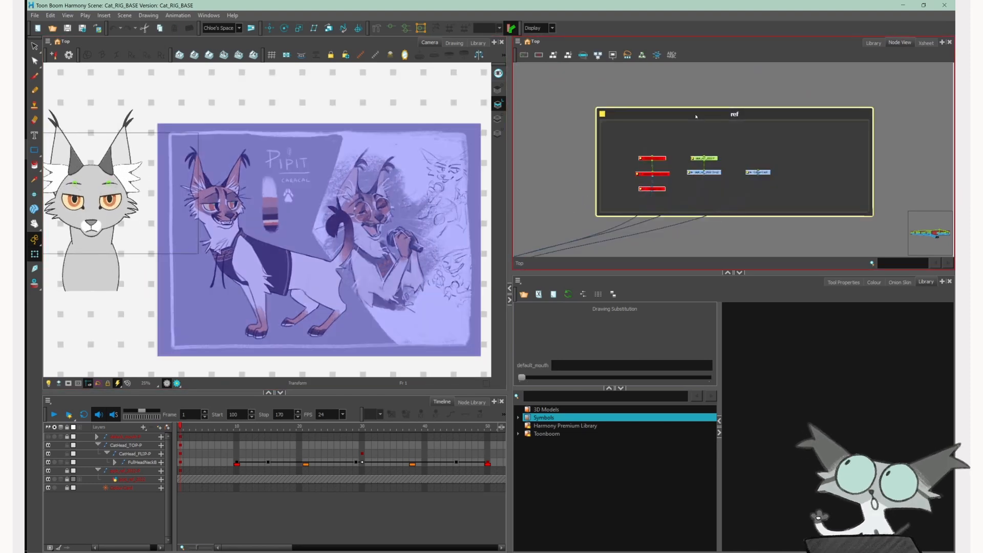
{"action": "left_click", "coordinate": [727, 98]}
{"action": "scroll", "coordinate": [318, 203], "scroll_direction": "up", "scroll_amount": 2}
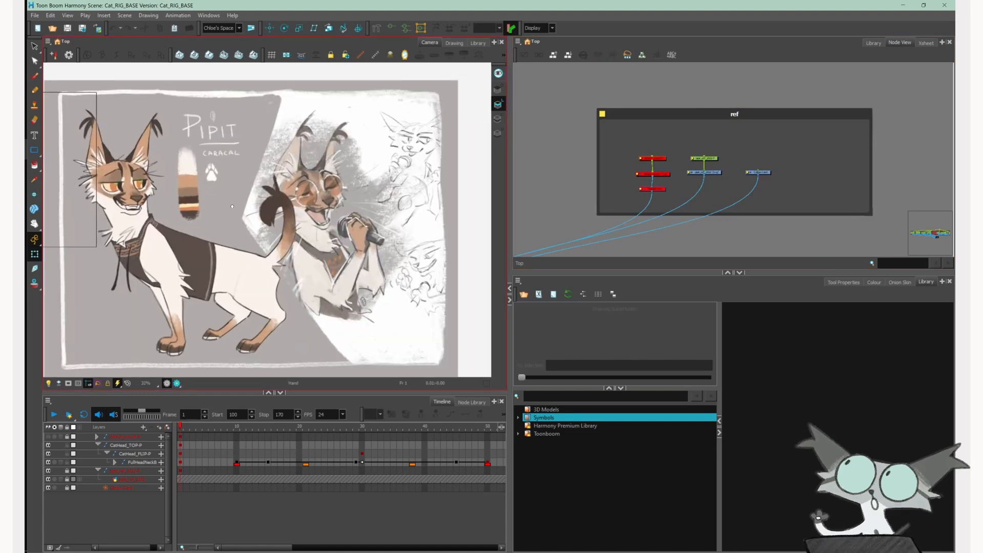
{"action": "left_click_drag", "start_coordinate": [510, 215], "coordinate": [627, 215]}
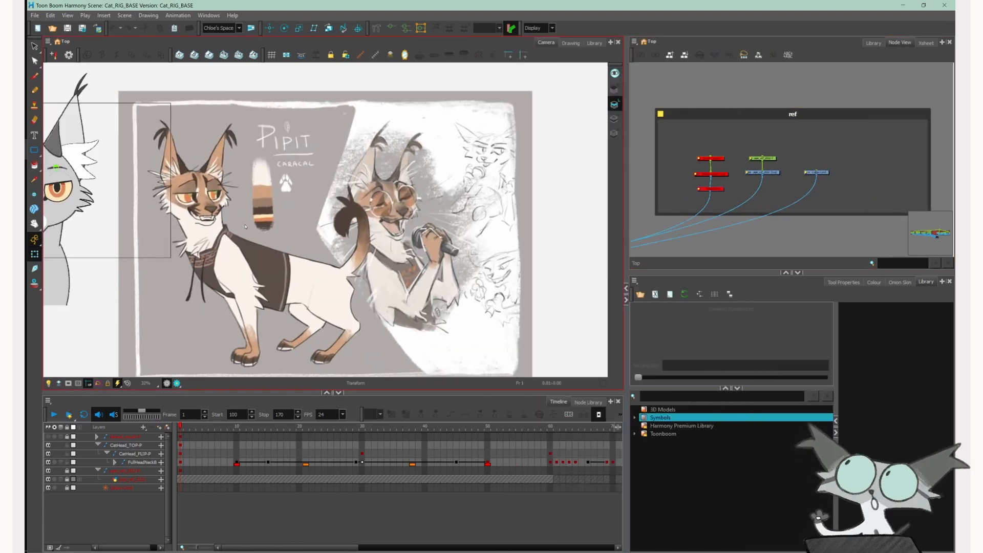
- Examine the Pipit sheet beside the cat head, selecting the pipit_ref_2022 drawing node and its pipit_ref_2022-P peg
{"action": "left_click_drag", "start_coordinate": [361, 133], "coordinate": [512, 153]}
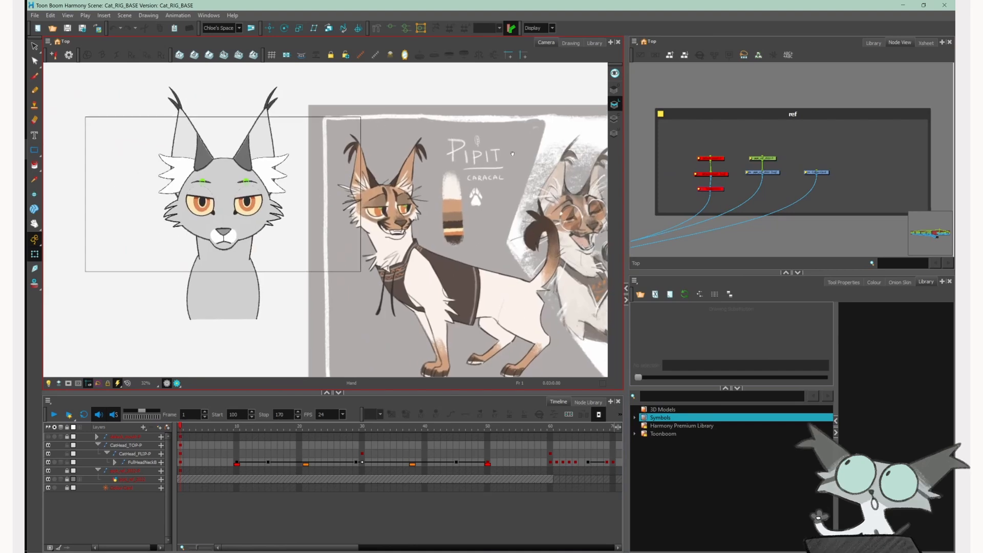
{"action": "left_click_drag", "start_coordinate": [451, 154], "coordinate": [296, 132]}
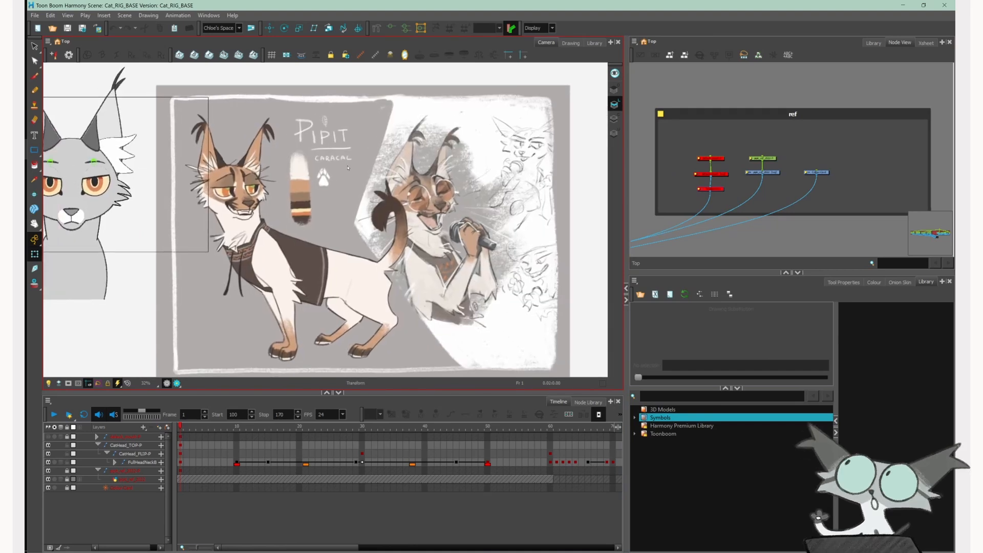
{"action": "scroll", "coordinate": [768, 173], "scroll_direction": "up", "scroll_amount": 5}
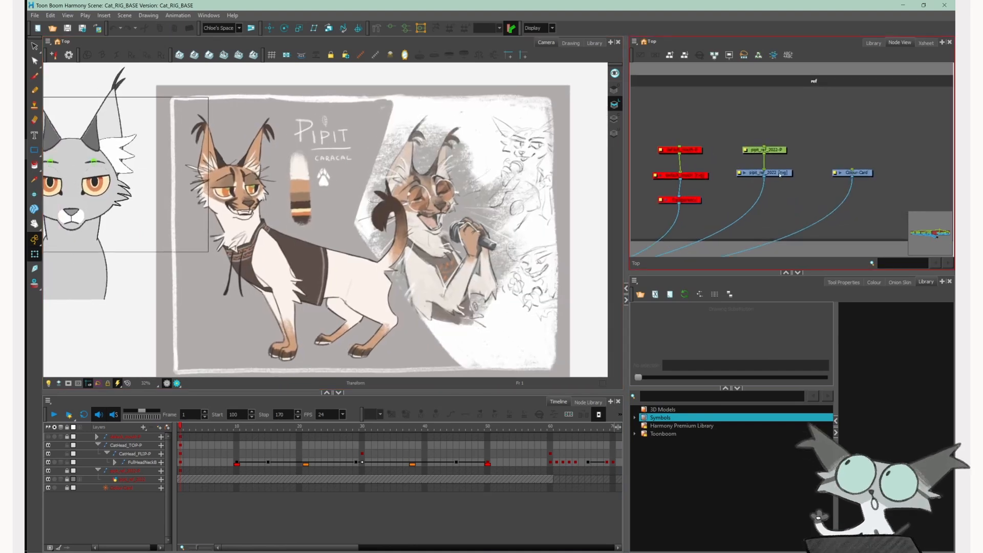
{"action": "left_click", "coordinate": [779, 175]}
{"action": "key", "text": "d"}
{"action": "key", "text": "d"}
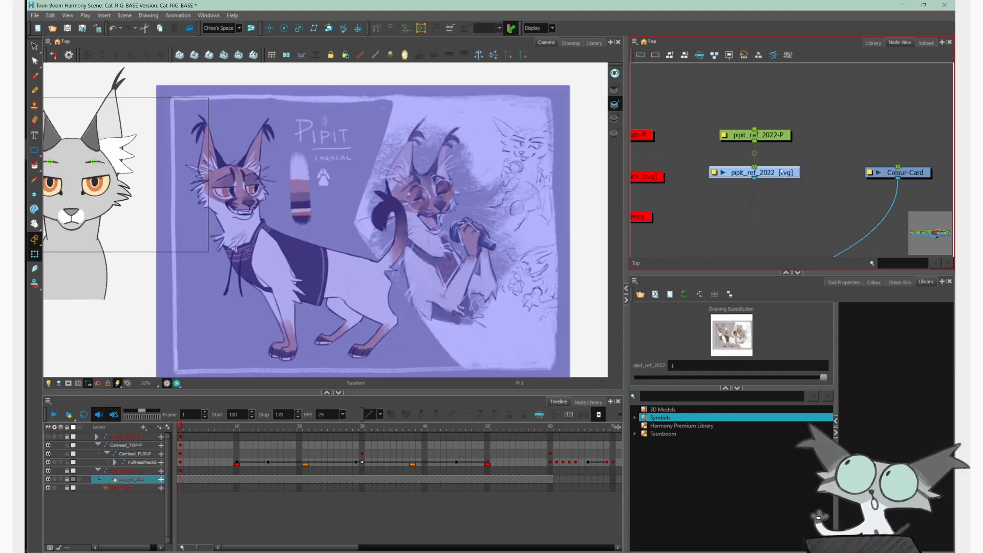
{"action": "mouse_move", "coordinate": [780, 172]}
{"action": "left_mouse_down"}
{"action": "mouse_move", "coordinate": [762, 201]}
{"action": "mouse_move", "coordinate": [798, 159]}
{"action": "mouse_move", "coordinate": [785, 177]}
{"action": "left_mouse_up"}
{"action": "left_click", "coordinate": [779, 136]}
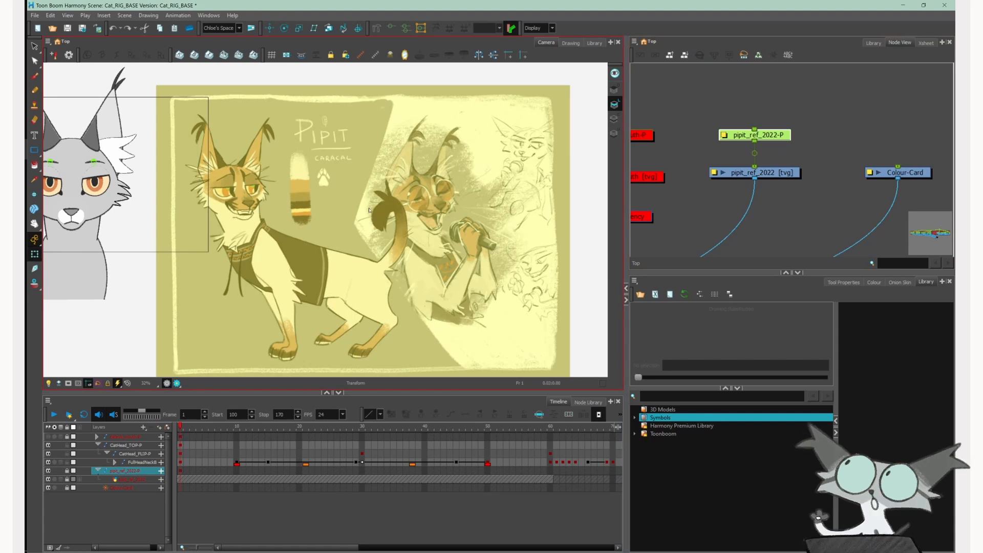
- Unlock the pipit_ref_2022-P layer in the timeline and clear the selection
{"action": "scroll", "coordinate": [451, 144], "scroll_direction": "down", "scroll_amount": 2}
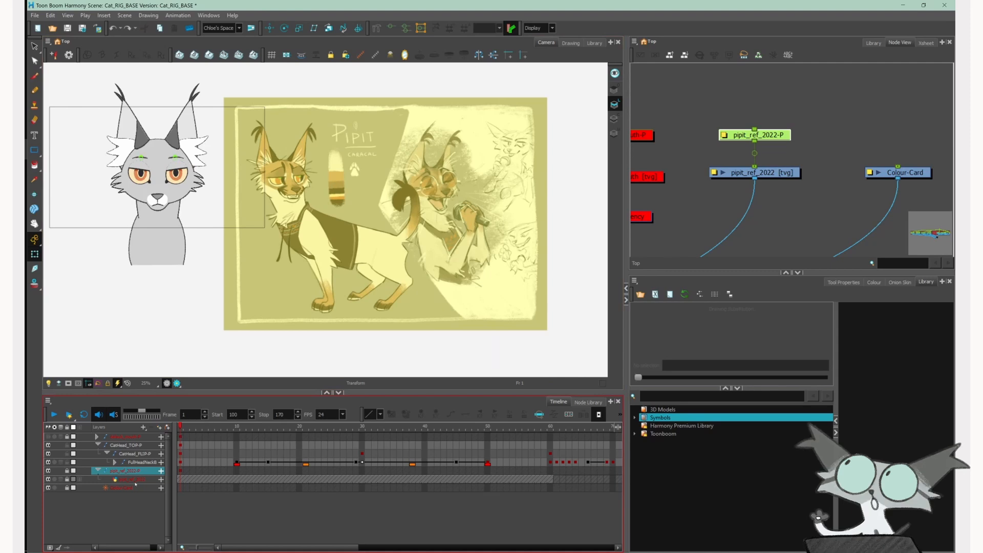
{"action": "left_click", "coordinate": [67, 471]}
{"action": "left_click", "coordinate": [576, 215]}
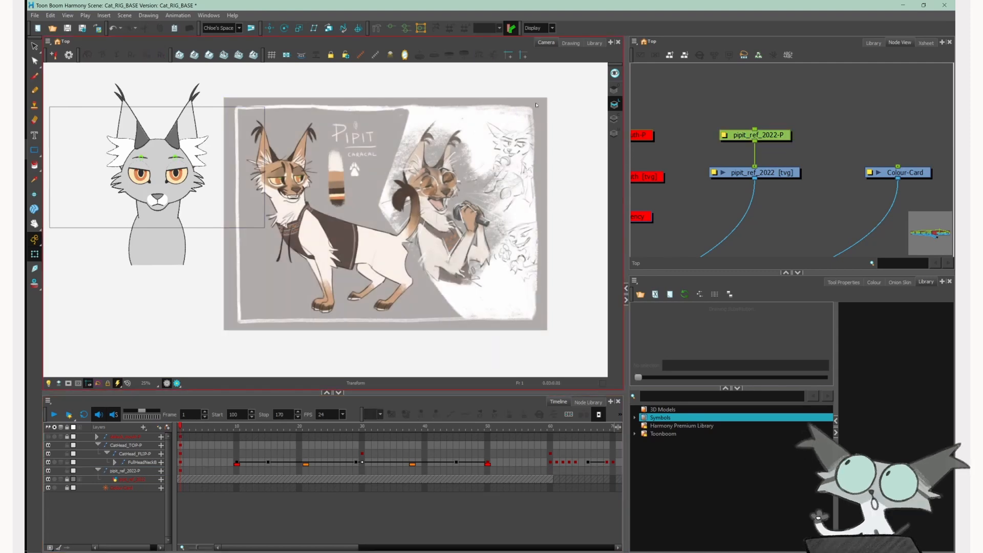
- Squash the Pipit reference sheet vertically through its pipit_ref_2022-P peg and clear the selection
{"action": "left_click", "coordinate": [754, 135]}
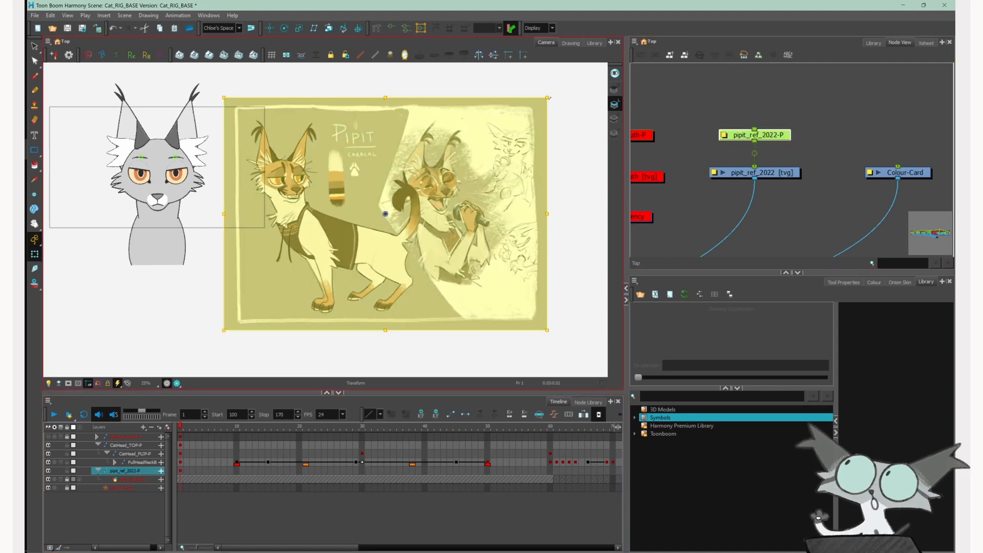
{"action": "left_click_drag", "start_coordinate": [546, 98], "coordinate": [550, 168]}
{"action": "left_click", "coordinate": [685, 126]}
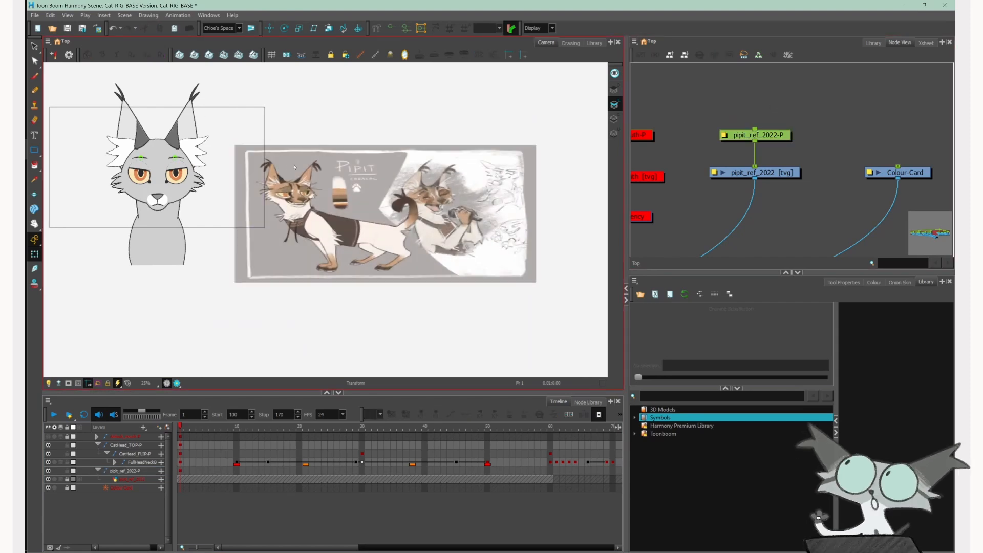
- Disable the pipit_ref_2022-P peg and view the reference sheet without its transformation
{"action": "left_click", "coordinate": [781, 136]}
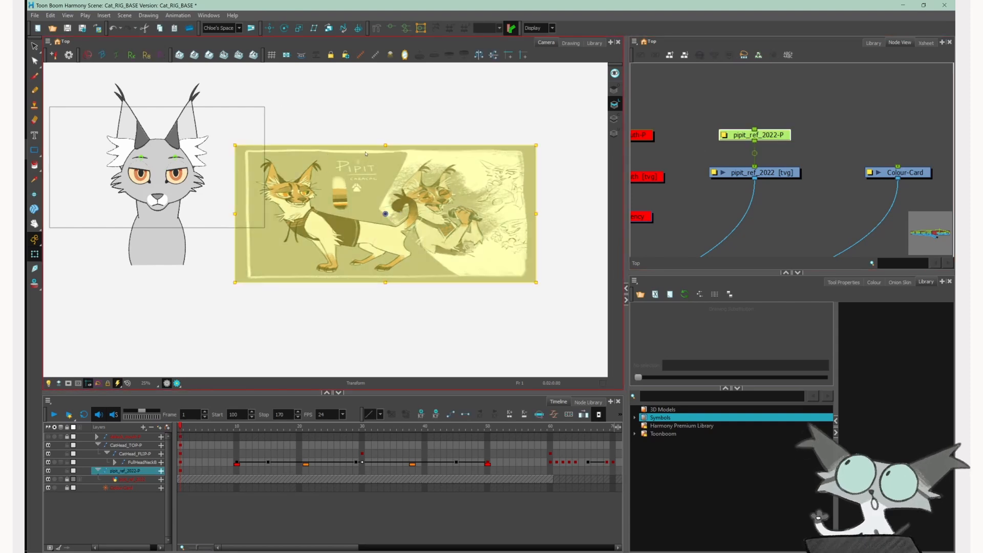
{"action": "key", "text": "d"}
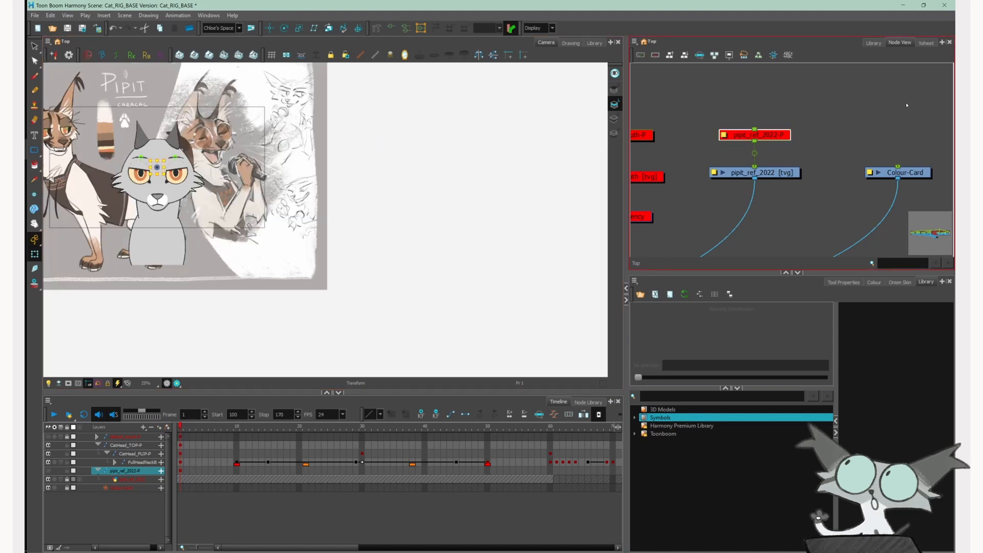
{"action": "left_click_drag", "start_coordinate": [401, 147], "coordinate": [501, 170]}
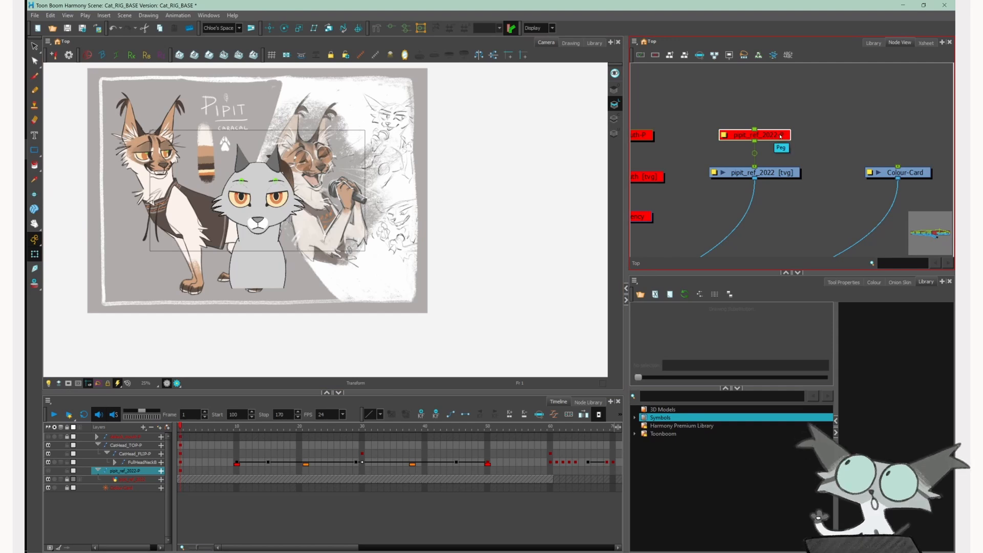
{"action": "left_click", "coordinate": [793, 173]}
{"action": "left_click", "coordinate": [806, 153]}
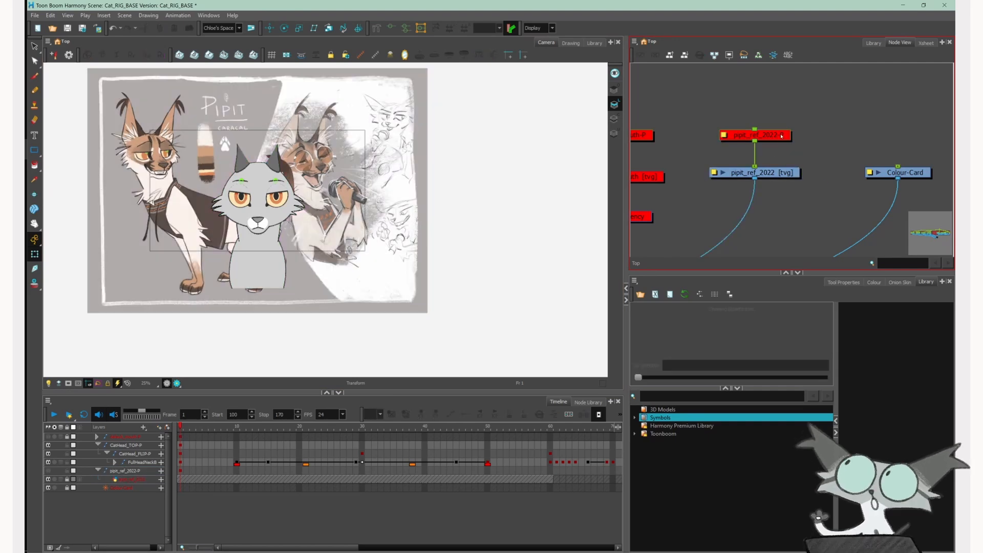
- Enable the pipit_ref_2022-P peg again and undo the changes back to the unsquashed reference sheet
{"action": "left_click", "coordinate": [779, 136]}
{"action": "key", "text": "a"}
{"action": "key", "text": "ctrl+z"}
{"action": "key", "text": "ctrl+z"}
{"action": "key", "text": "ctrl+z"}
{"action": "key", "text": "ctrl+z"}
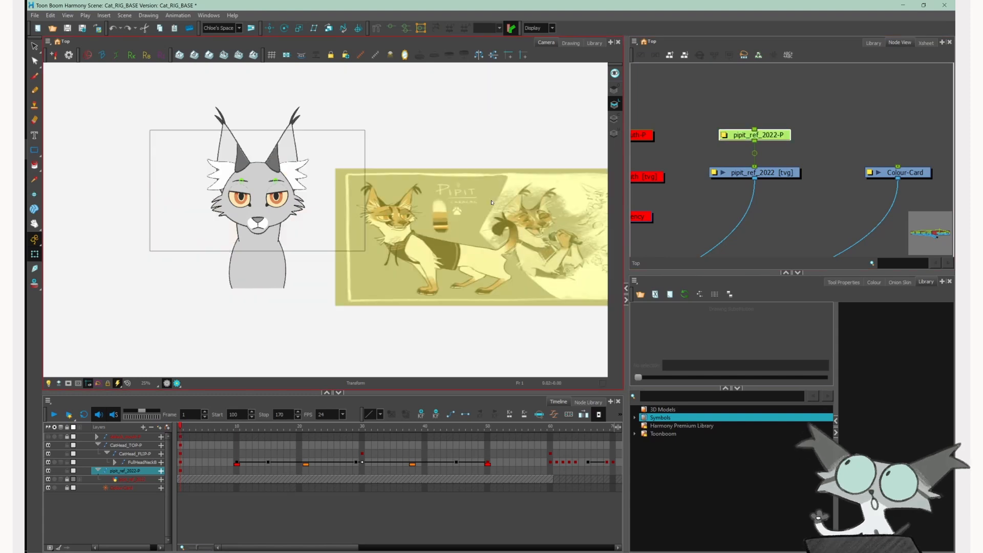
{"action": "key", "text": "ctrl+z"}
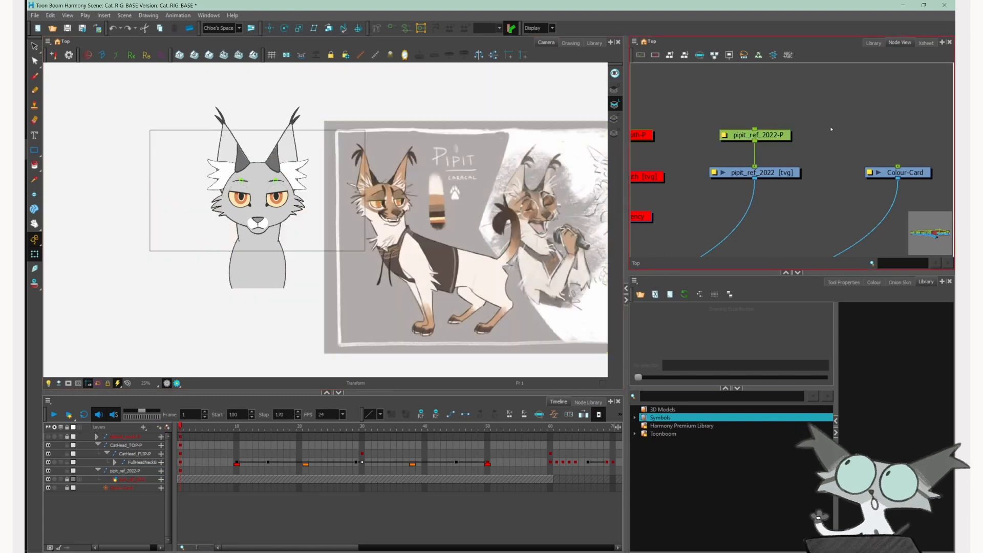
- Examine how the pipit_ref_2022-P peg connects to its pipit_ref_2022 drawing, selecting each node, and clear the selection
{"action": "left_click", "coordinate": [735, 162]}
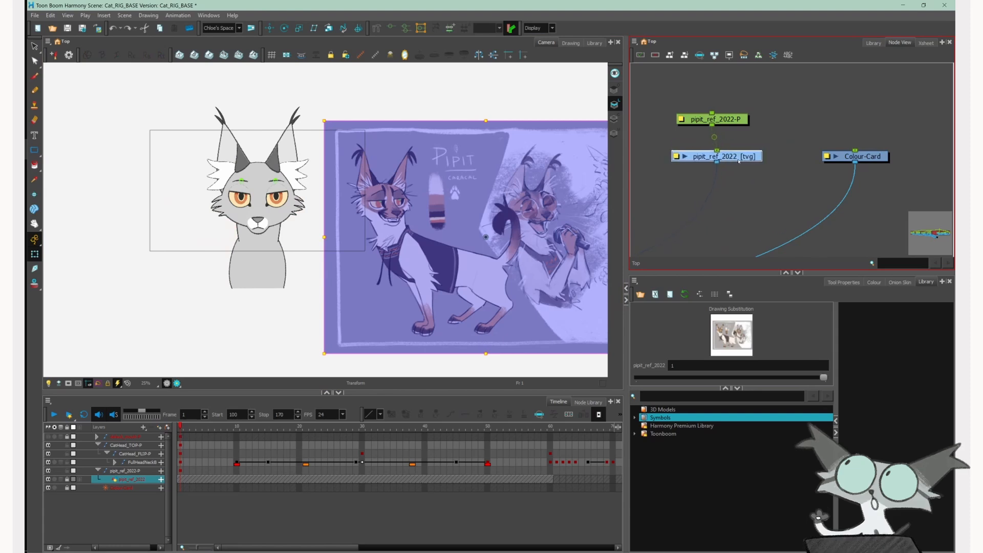
{"action": "left_click", "coordinate": [786, 159]}
{"action": "left_click_drag", "start_coordinate": [797, 148], "coordinate": [850, 173]}
{"action": "scroll", "coordinate": [750, 135], "scroll_direction": "up", "scroll_amount": 2}
{"action": "left_click_drag", "start_coordinate": [714, 114], "coordinate": [711, 89]}
{"action": "left_click", "coordinate": [840, 222]}
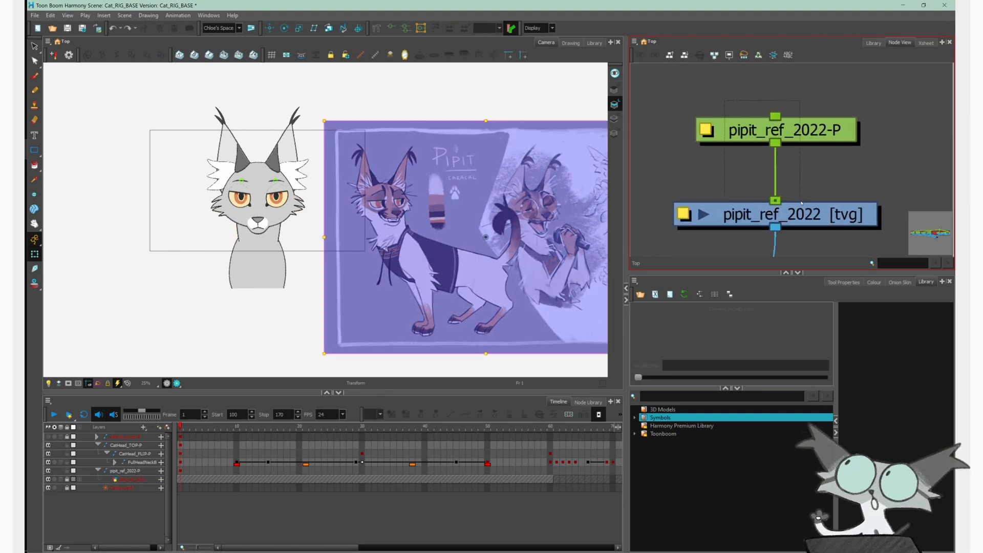
{"action": "left_click", "coordinate": [836, 128]}
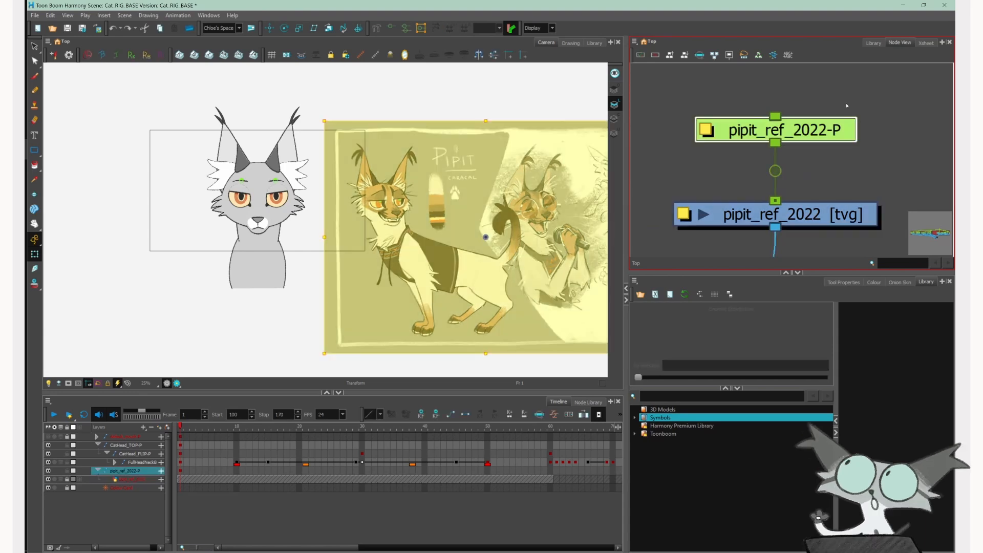
{"action": "left_click", "coordinate": [811, 168]}
- Review the node network from the ref backdrop across the ear and Head backdrops into the Near Ear's fur groups
{"action": "scroll", "coordinate": [811, 168], "scroll_direction": "down", "scroll_amount": 3}
{"action": "scroll", "coordinate": [811, 168], "scroll_direction": "down", "scroll_amount": 5}
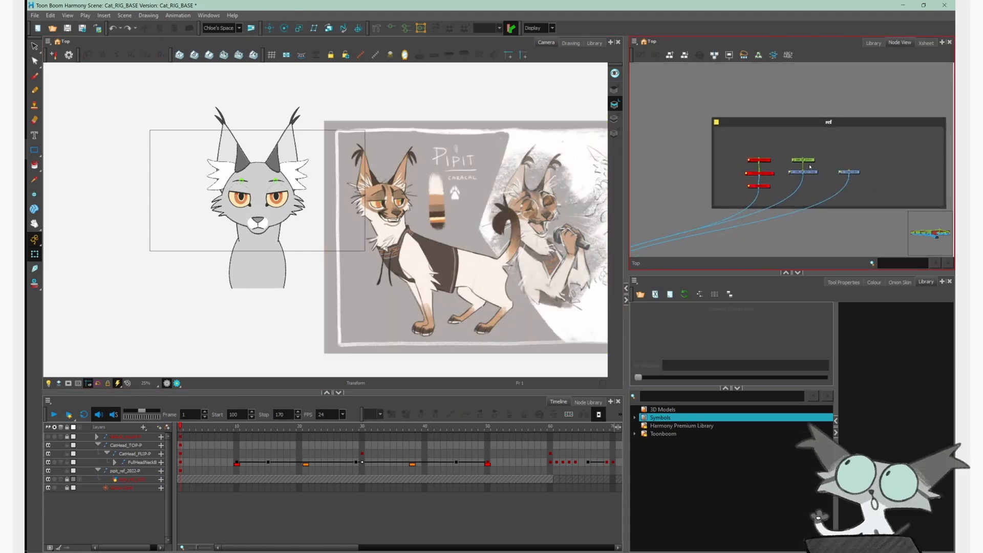
{"action": "left_click_drag", "start_coordinate": [787, 199], "coordinate": [860, 194]}
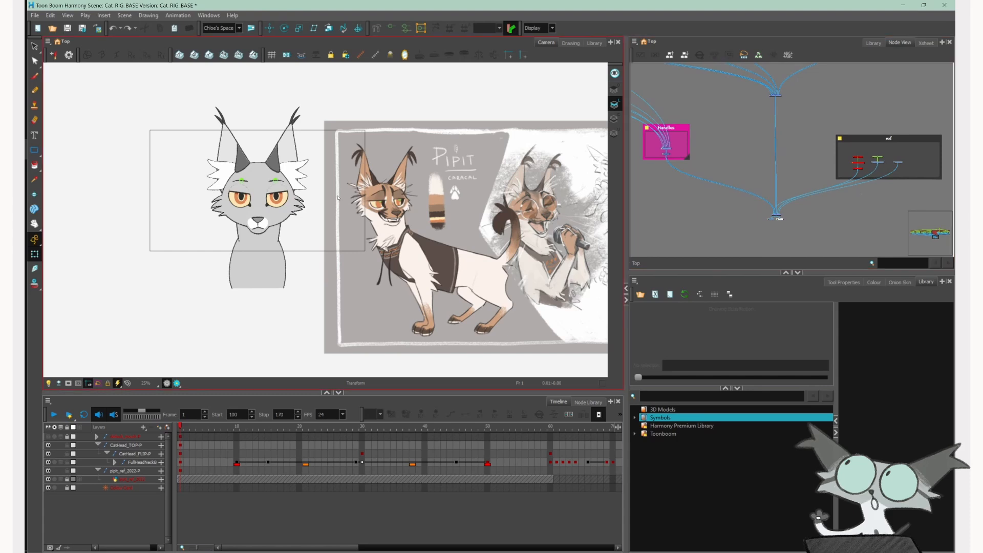
{"action": "scroll", "coordinate": [914, 154], "scroll_direction": "up", "scroll_amount": 2}
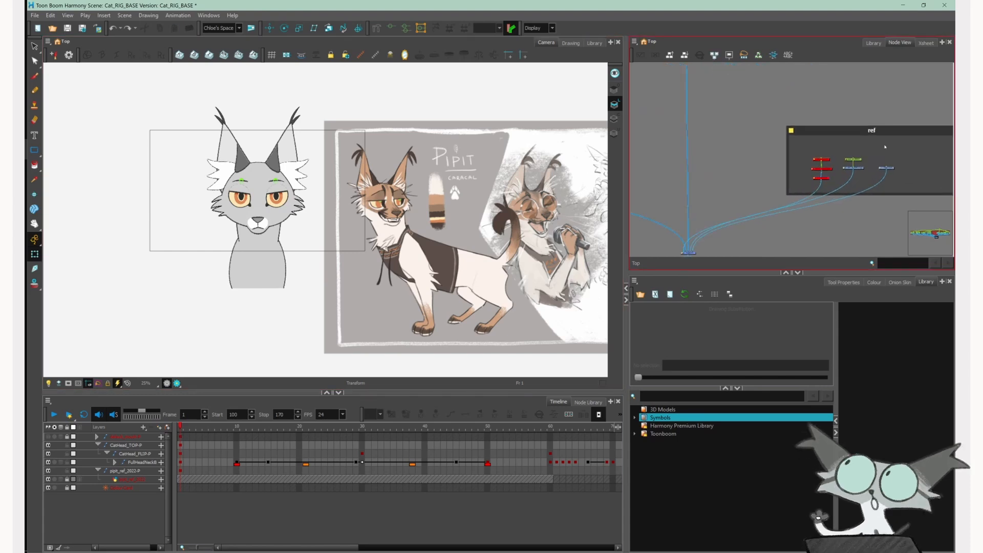
{"action": "scroll", "coordinate": [905, 168], "scroll_direction": "down", "scroll_amount": 5}
{"action": "left_click_drag", "start_coordinate": [905, 168], "coordinate": [931, 236]}
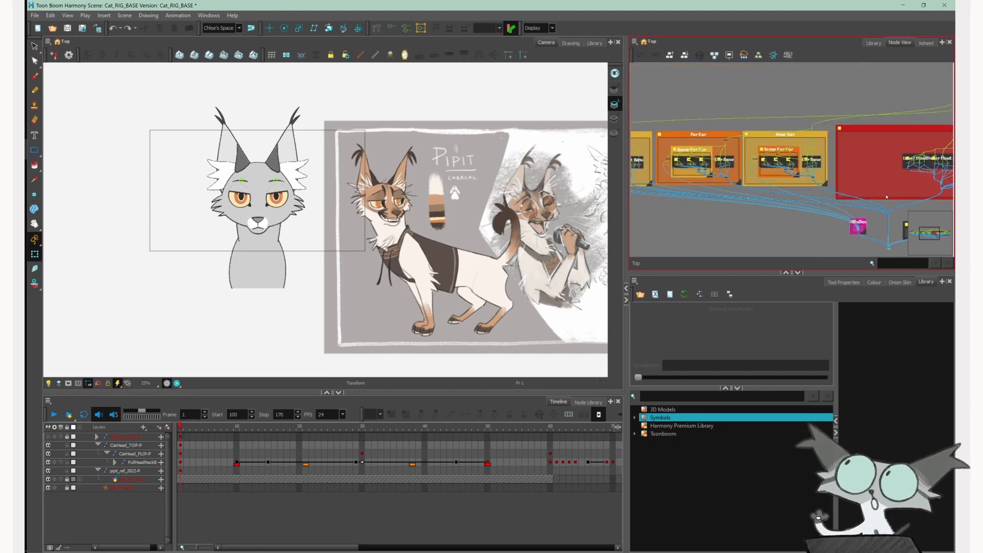
{"action": "scroll", "coordinate": [867, 167], "scroll_direction": "down", "scroll_amount": 2}
{"action": "left_click_drag", "start_coordinate": [897, 165], "coordinate": [849, 165]}
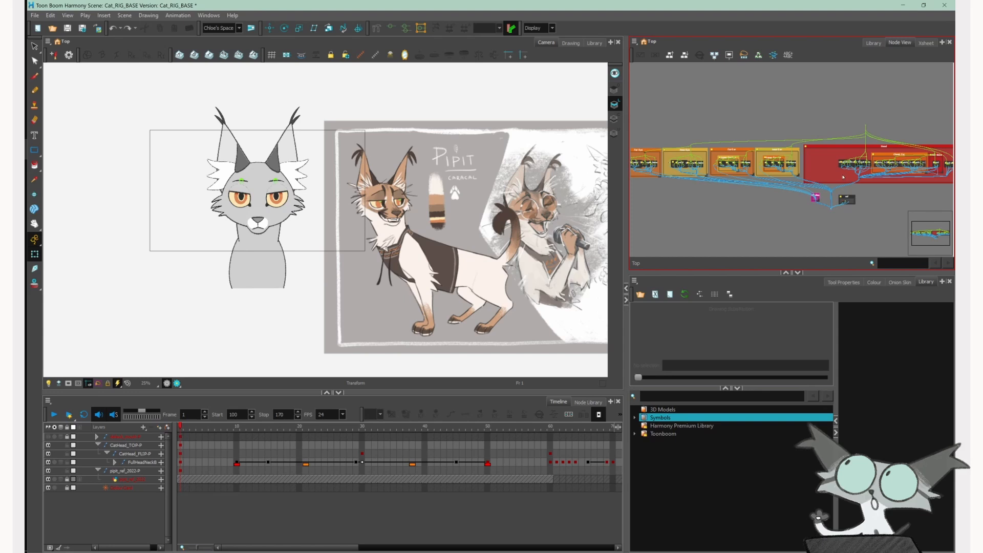
{"action": "scroll", "coordinate": [843, 177], "scroll_direction": "up", "scroll_amount": 10}
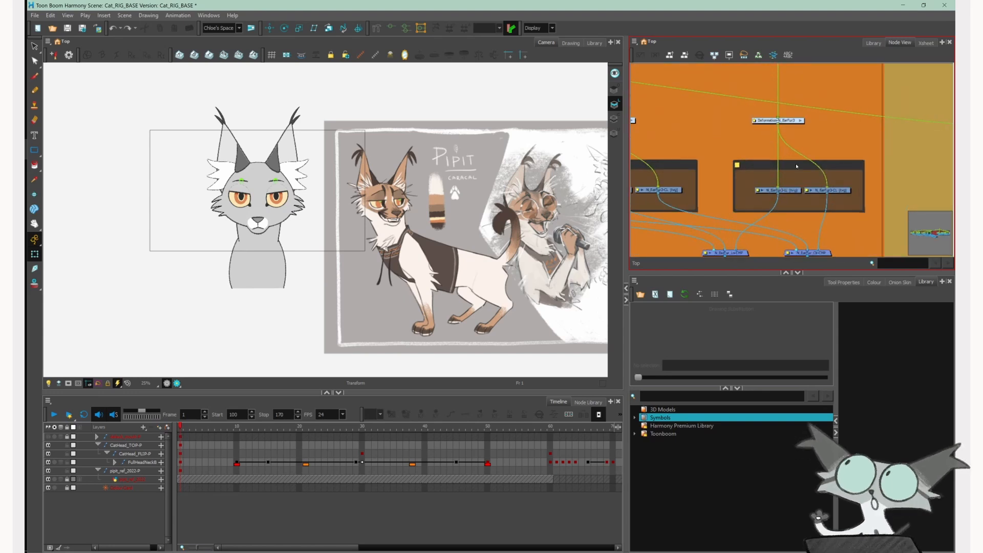
- Widen the node network area, scrub the cat's head turn, select cells on its full head layer and clear the selection
{"action": "left_click_drag", "start_coordinate": [624, 182], "coordinate": [584, 182]}
{"action": "scroll", "coordinate": [188, 118], "scroll_direction": "up", "scroll_amount": 3}
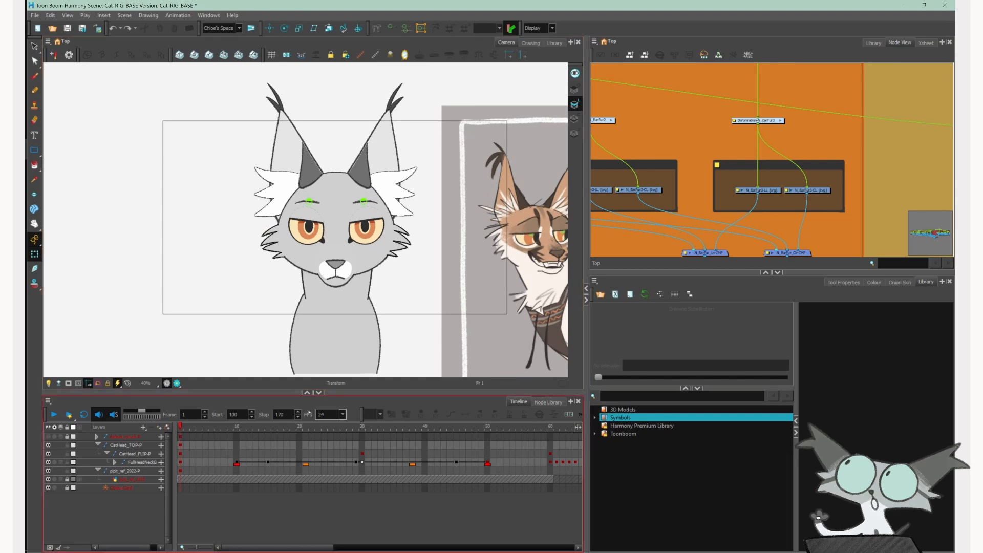
{"action": "mouse_move", "coordinate": [233, 426]}
{"action": "left_mouse_down"}
{"action": "mouse_move", "coordinate": [470, 428]}
{"action": "mouse_move", "coordinate": [247, 431]}
{"action": "left_mouse_up"}
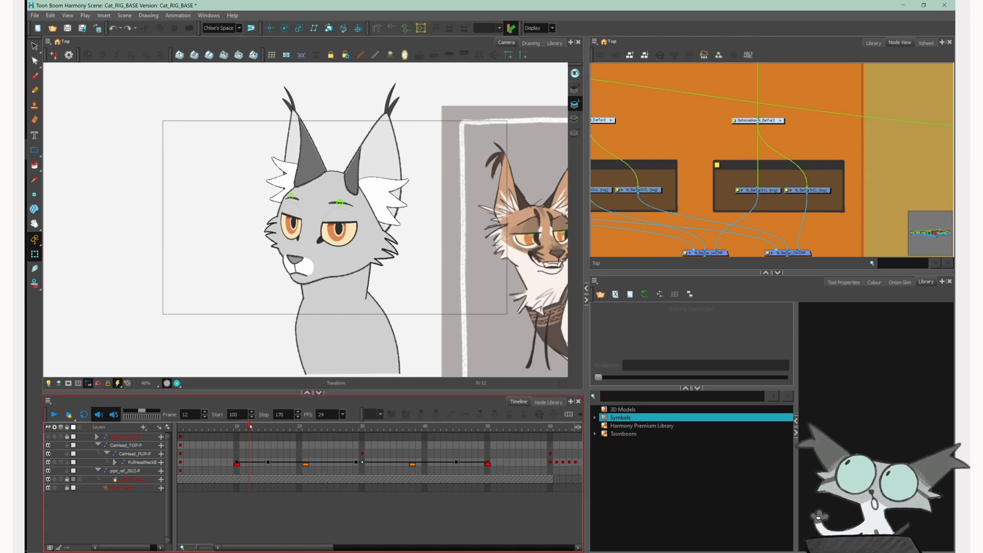
{"action": "mouse_move", "coordinate": [248, 430]}
{"action": "left_mouse_down"}
{"action": "mouse_move", "coordinate": [217, 427]}
{"action": "mouse_move", "coordinate": [274, 423]}
{"action": "mouse_move", "coordinate": [255, 424]}
{"action": "left_mouse_up"}
{"action": "left_click_drag", "start_coordinate": [274, 461], "coordinate": [449, 462]}
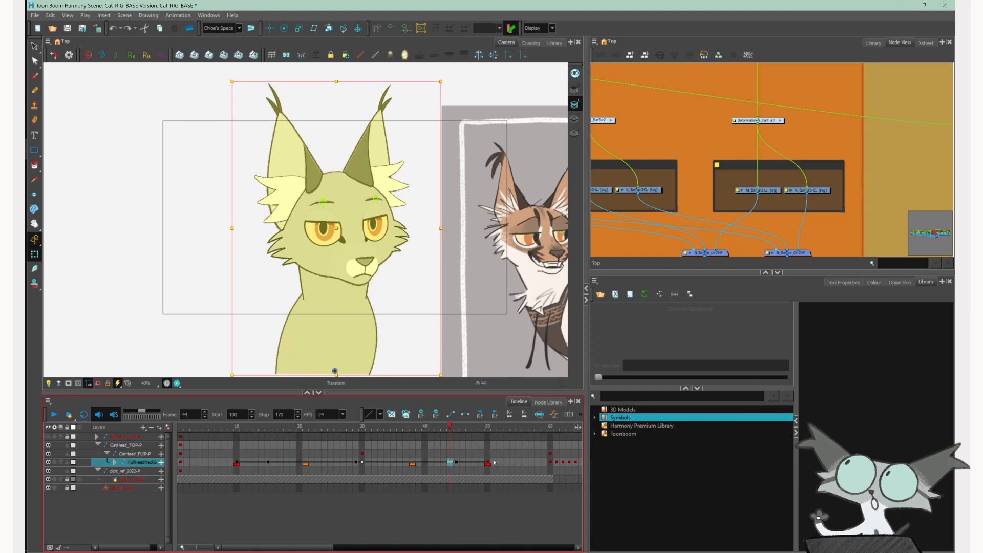
{"action": "left_click", "coordinate": [275, 462]}
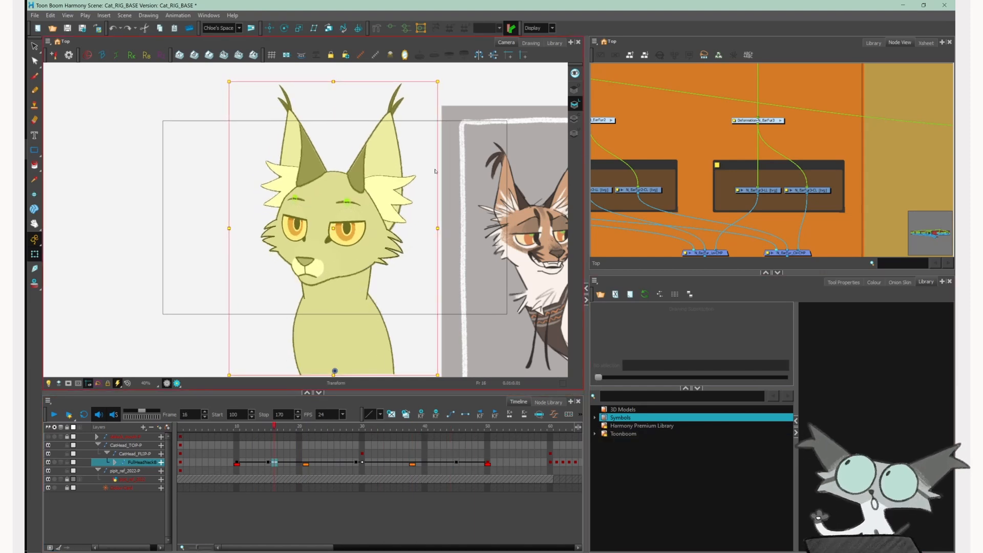
{"action": "left_click", "coordinate": [251, 204]}
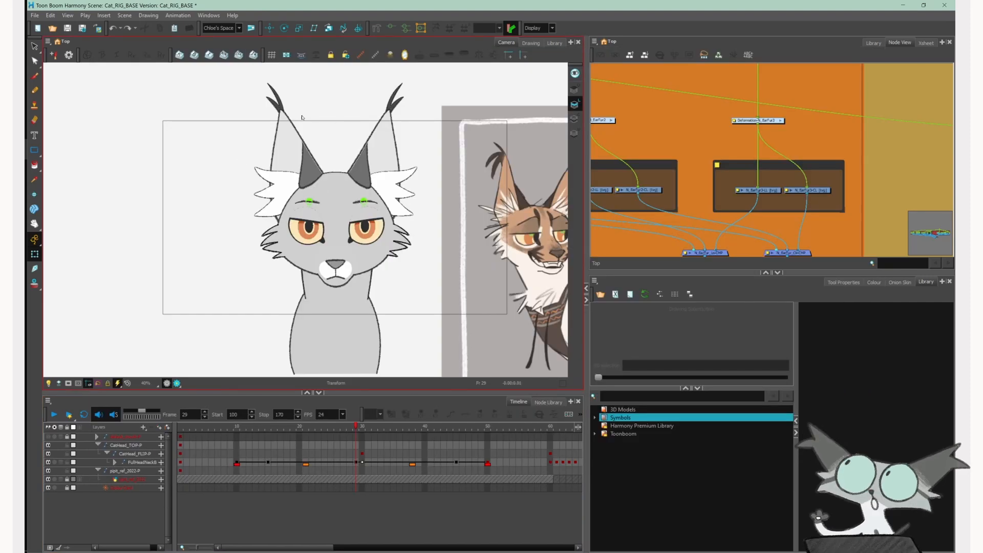
- Return the timeline to frame 1 and enlarge the camera area around the cat's face
{"action": "left_click", "coordinate": [306, 171]}
{"action": "left_click", "coordinate": [332, 436]}
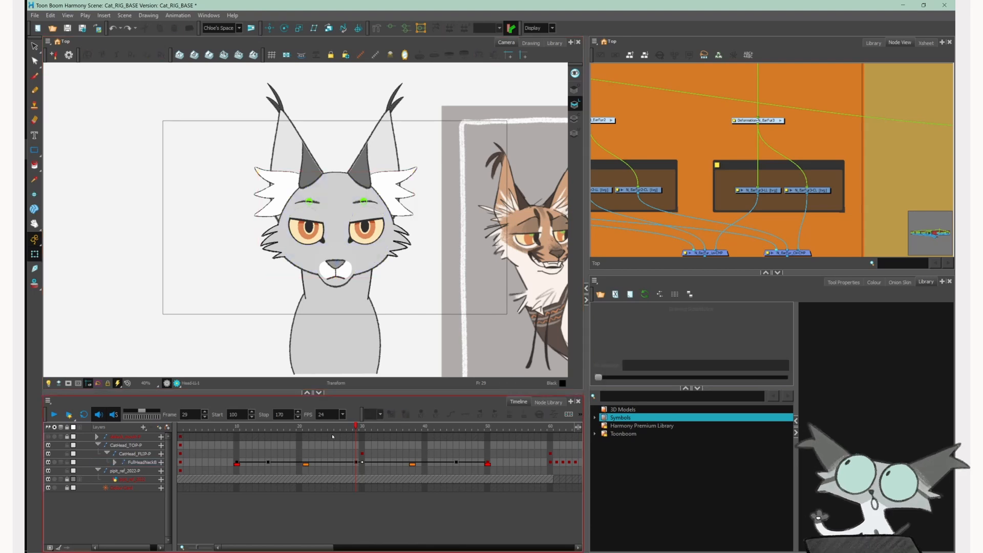
{"action": "left_click", "coordinate": [250, 426]}
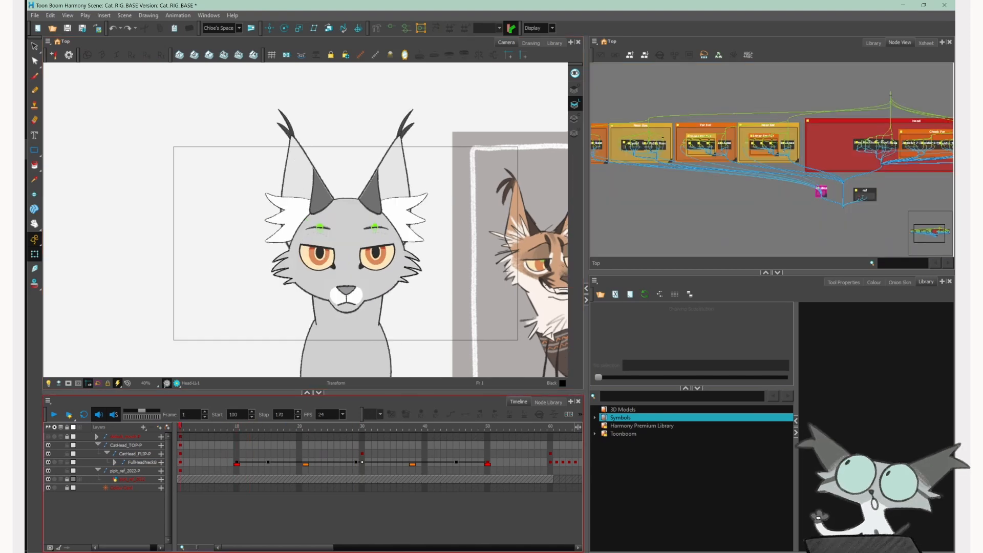
{"action": "left_click", "coordinate": [470, 290]}
{"action": "scroll", "coordinate": [284, 300], "scroll_direction": "up", "scroll_amount": 2}
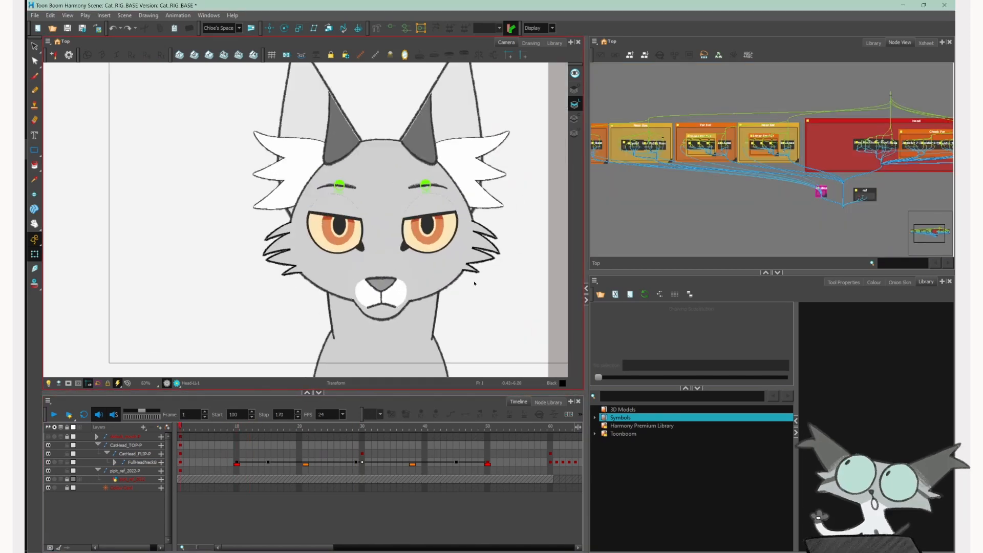
{"action": "left_click_drag", "start_coordinate": [586, 230], "coordinate": [699, 231]}
- Select the head drawing and the N_Ear-CL ear drawing, and show the head pose at frame 10
{"action": "left_click", "coordinate": [393, 268]}
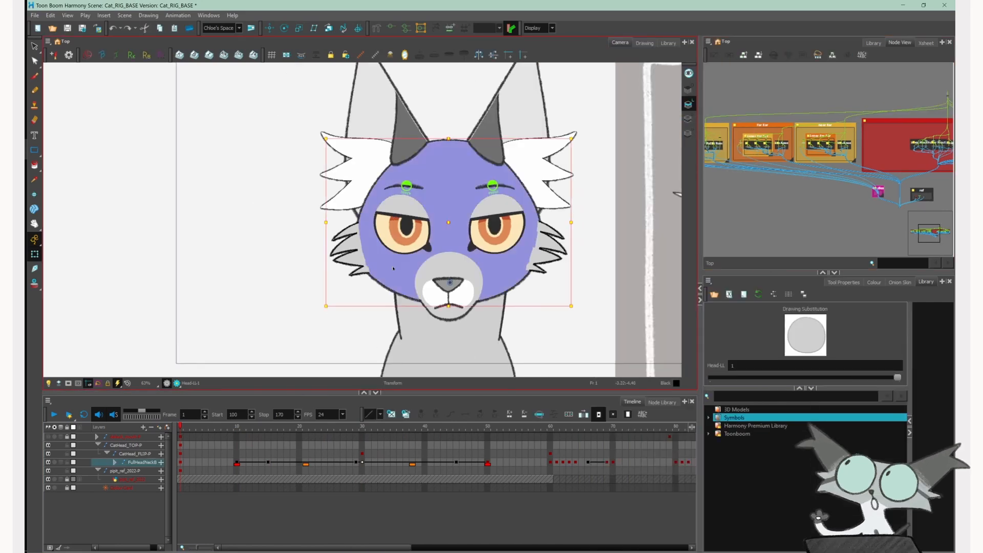
{"action": "left_click", "coordinate": [418, 126]}
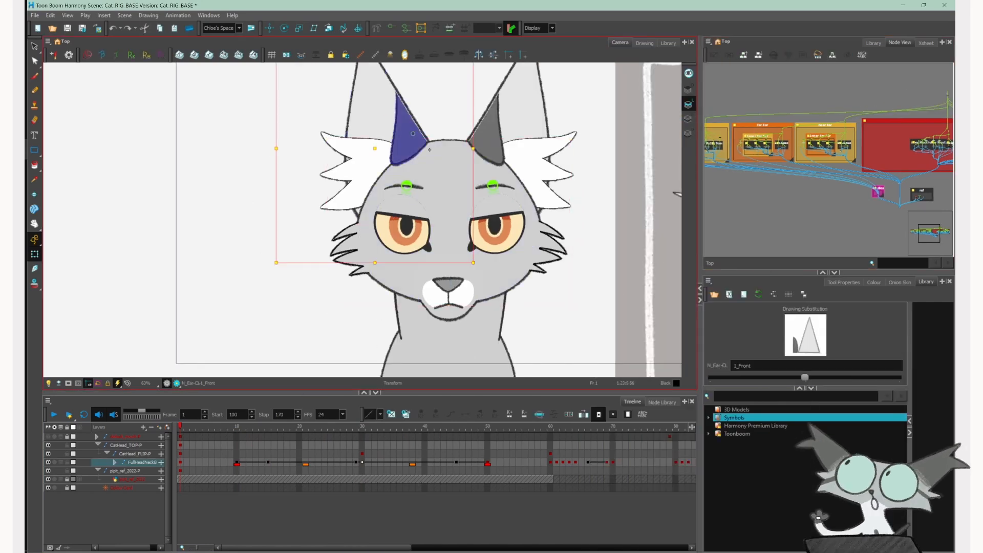
{"action": "left_click", "coordinate": [236, 430]}
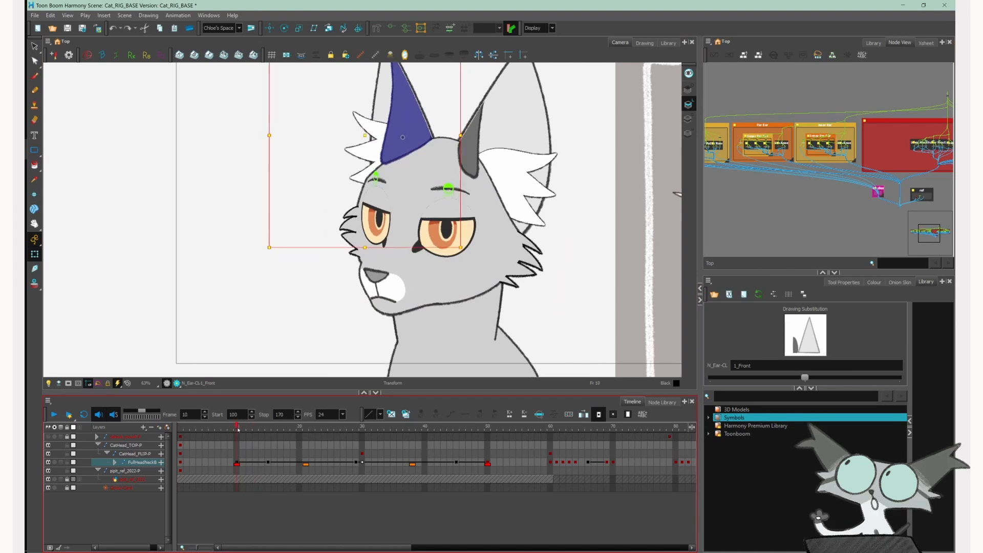
- Select the head drawing at frame 10, clear the selection and select the N_Ear-CL ear drawing
{"action": "mouse_move", "coordinate": [239, 430]}
{"action": "left_mouse_down"}
{"action": "mouse_move", "coordinate": [276, 430]}
{"action": "mouse_move", "coordinate": [236, 428]}
{"action": "left_mouse_up"}
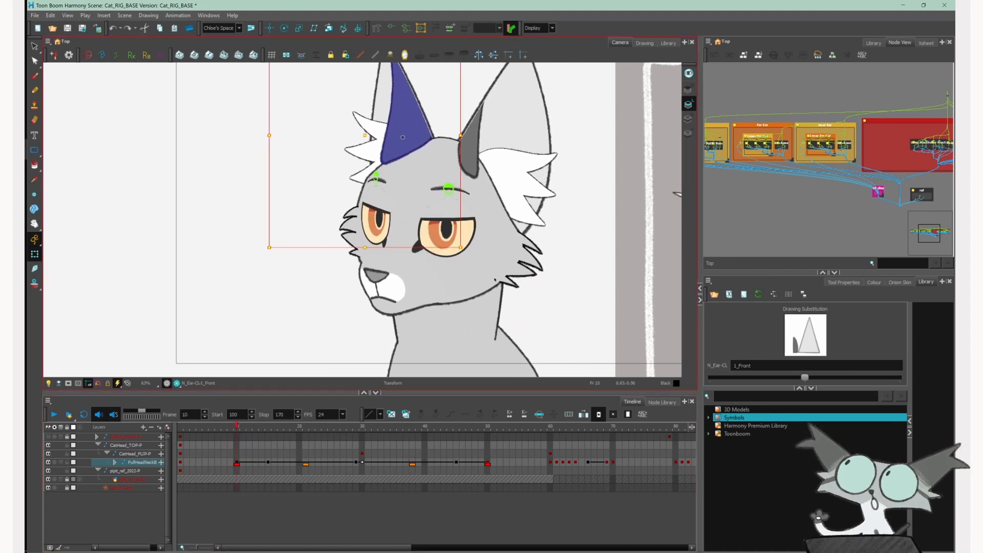
{"action": "left_click", "coordinate": [453, 185]}
{"action": "key", "text": "b"}
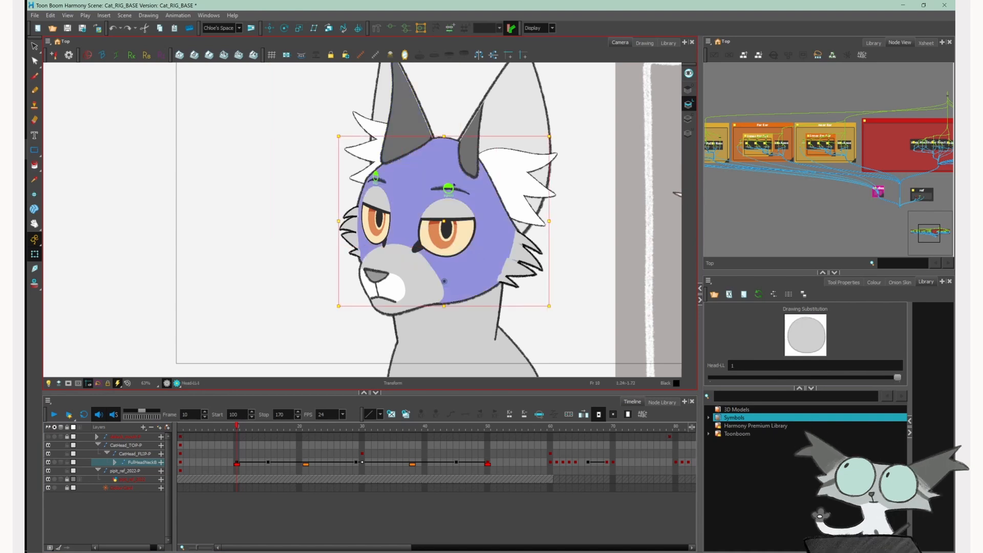
{"action": "left_click", "coordinate": [318, 198]}
{"action": "left_click", "coordinate": [404, 163]}
{"action": "left_click", "coordinate": [397, 125]}
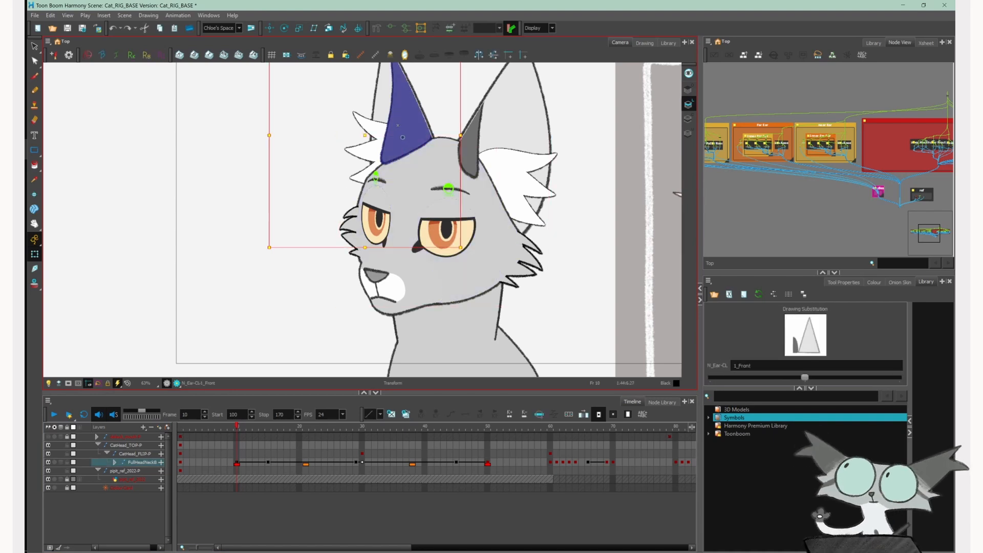
- Select the head drawing, display its deformation controls and enlarge the view of the face
{"action": "left_click", "coordinate": [425, 188]}
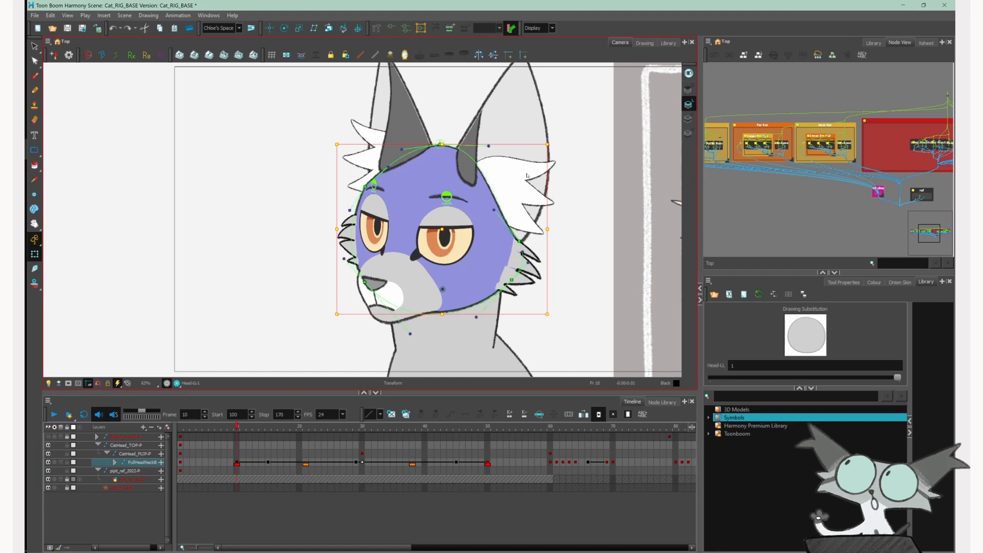
{"action": "scroll", "coordinate": [450, 205], "scroll_direction": "up", "scroll_amount": 1}
{"action": "left_click", "coordinate": [449, 205]}
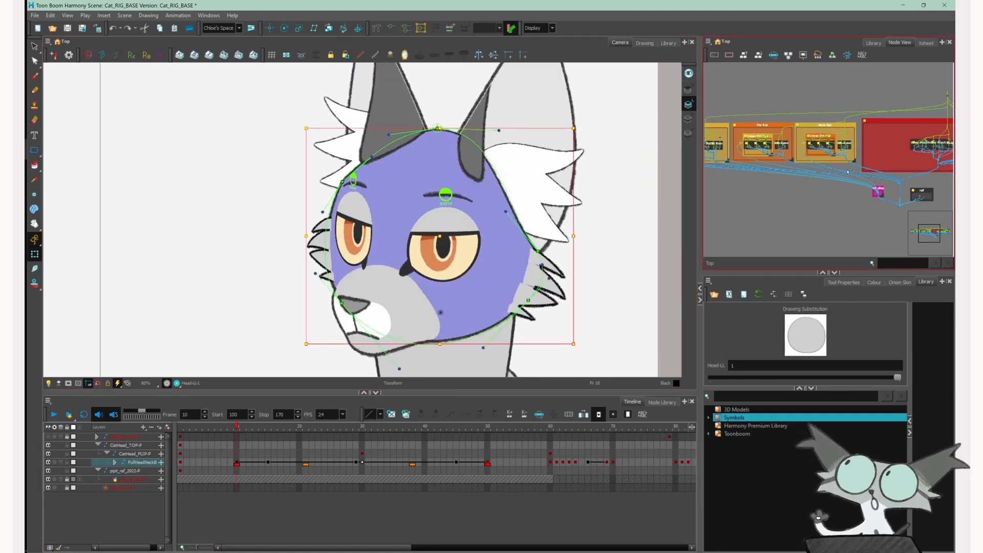
- Widen the node network area and select the Head-CL drawing node inside the Head backdrop
{"action": "scroll", "coordinate": [847, 172], "scroll_direction": "down", "scroll_amount": 2}
{"action": "left_click_drag", "start_coordinate": [699, 205], "coordinate": [598, 205]}
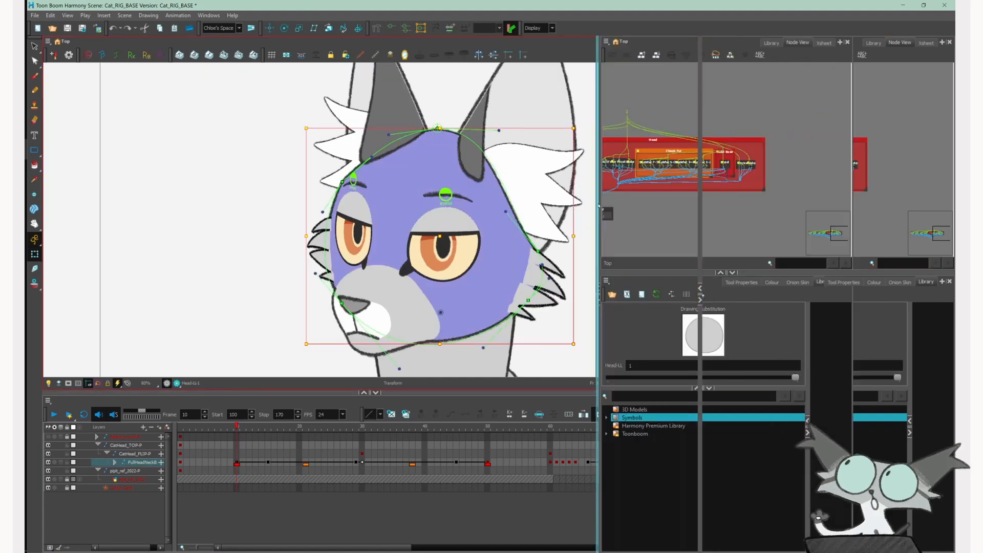
{"action": "scroll", "coordinate": [794, 161], "scroll_direction": "up", "scroll_amount": 5}
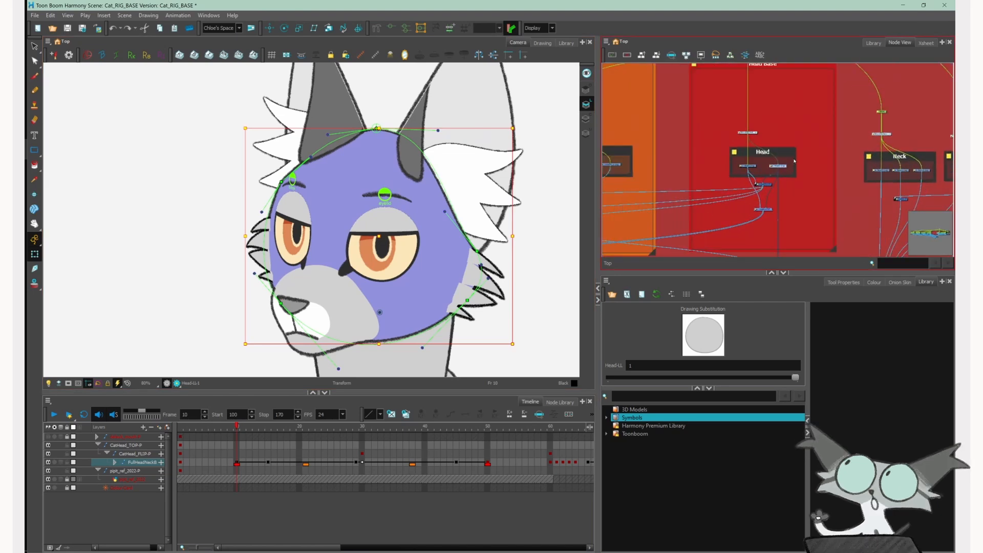
{"action": "scroll", "coordinate": [763, 174], "scroll_direction": "up", "scroll_amount": 4}
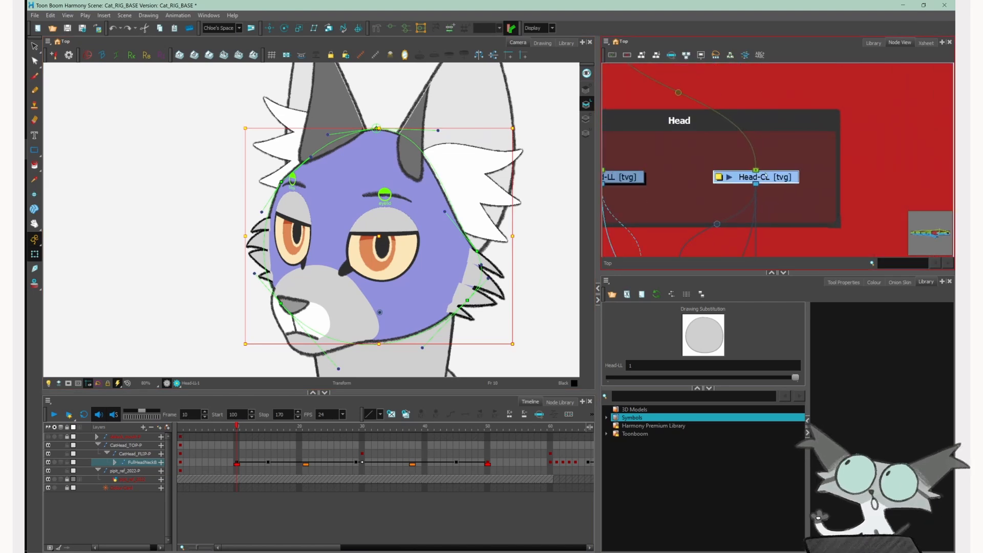
{"action": "left_click", "coordinate": [766, 179]}
{"action": "scroll", "coordinate": [768, 172], "scroll_direction": "down", "scroll_amount": 3}
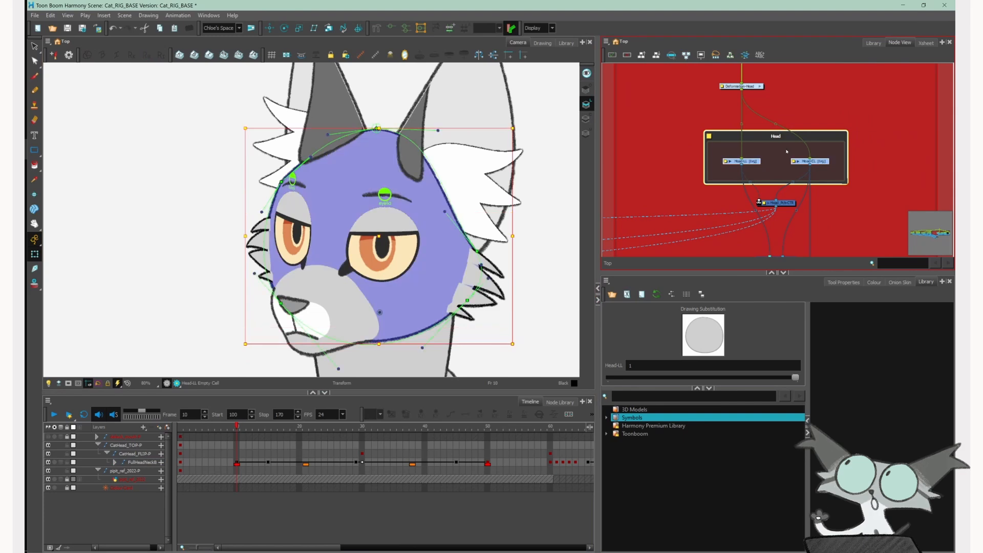
- Disable and re-enable the Head-LL and Head-CL drawing nodes one at a time
{"action": "left_click", "coordinate": [786, 152]}
{"action": "left_click", "coordinate": [743, 161]}
{"action": "key", "text": "d"}
{"action": "key", "text": "a"}
{"action": "left_click", "coordinate": [770, 173]}
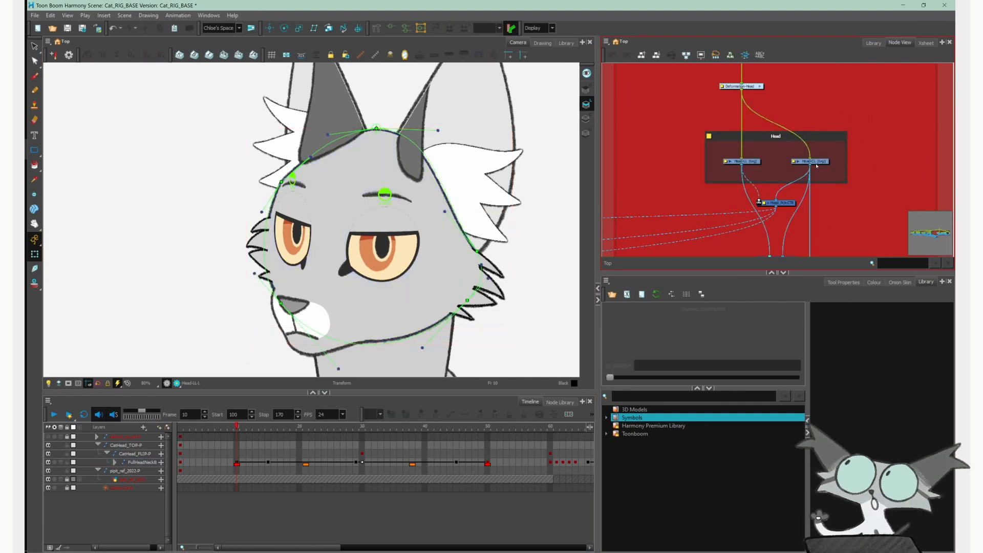
{"action": "left_click", "coordinate": [817, 163]}
{"action": "key", "text": "d"}
{"action": "key", "text": "a"}
- Select the Head Base backdrop with its nested Head group to highlight the head drawing it controls
{"action": "scroll", "coordinate": [818, 162], "scroll_direction": "down", "scroll_amount": 5}
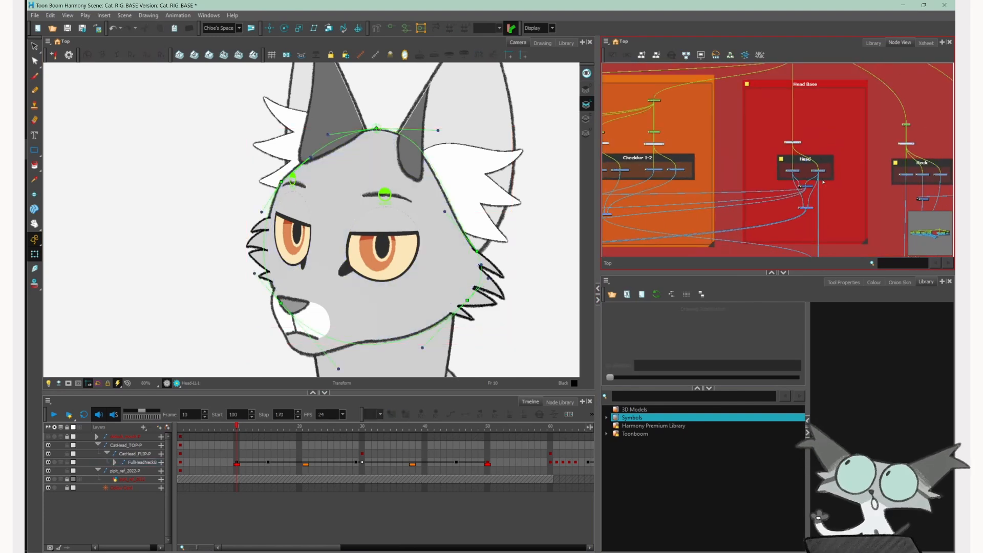
{"action": "left_click", "coordinate": [814, 121]}
{"action": "scroll", "coordinate": [814, 120], "scroll_direction": "up", "scroll_amount": 3}
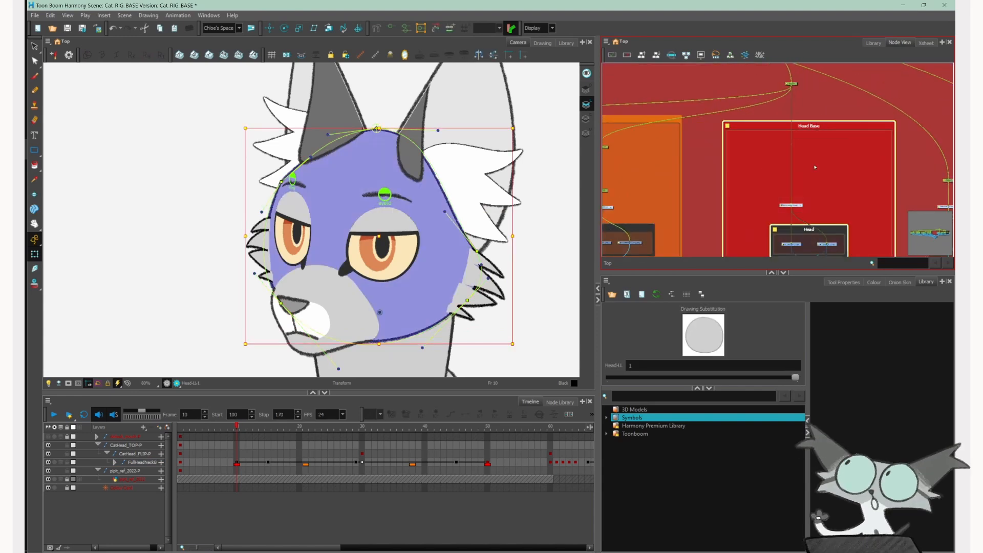
{"action": "left_click", "coordinate": [819, 149]}
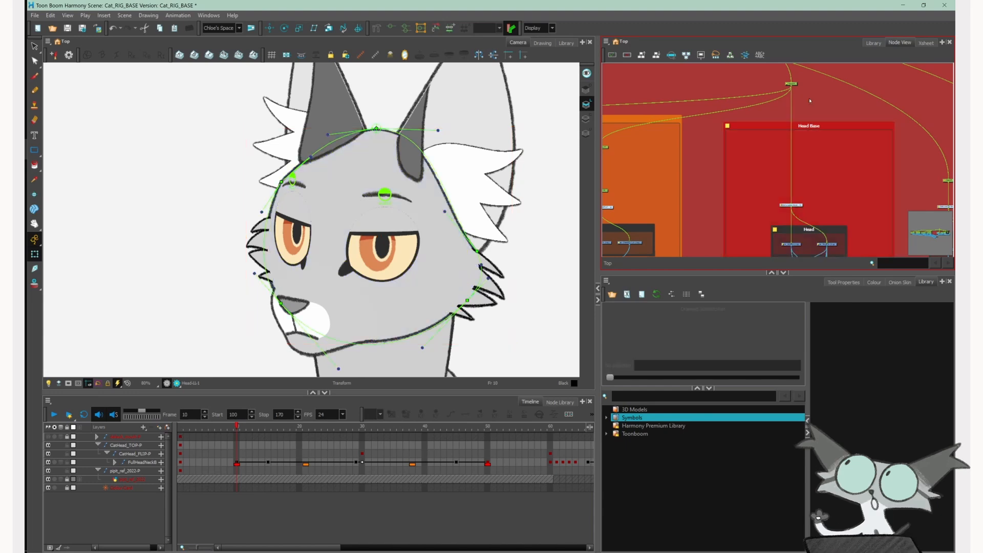
{"action": "scroll", "coordinate": [821, 144], "scroll_direction": "down", "scroll_amount": 2}
{"action": "left_click", "coordinate": [816, 210]}
{"action": "scroll", "coordinate": [840, 195], "scroll_direction": "down", "scroll_amount": 2}
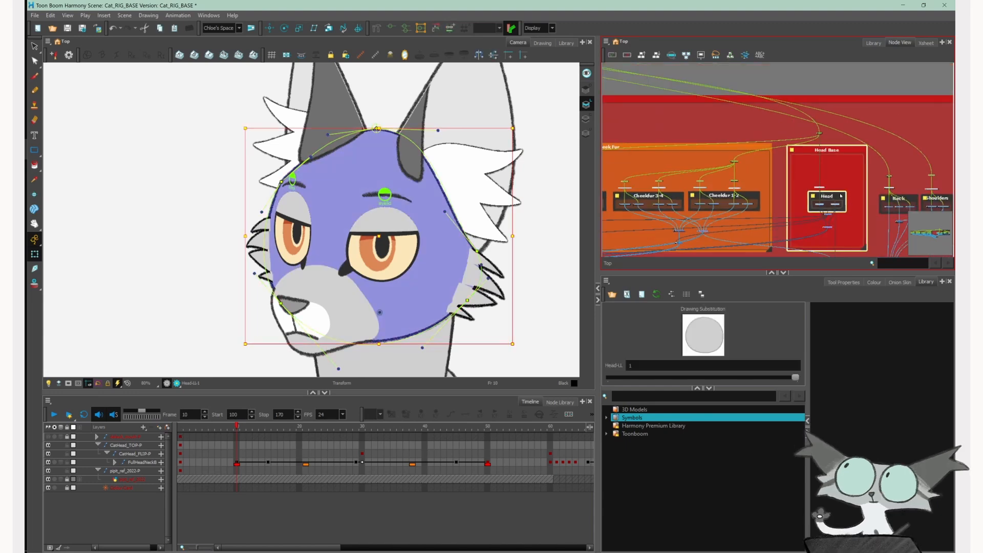
{"action": "left_click", "coordinate": [844, 149]}
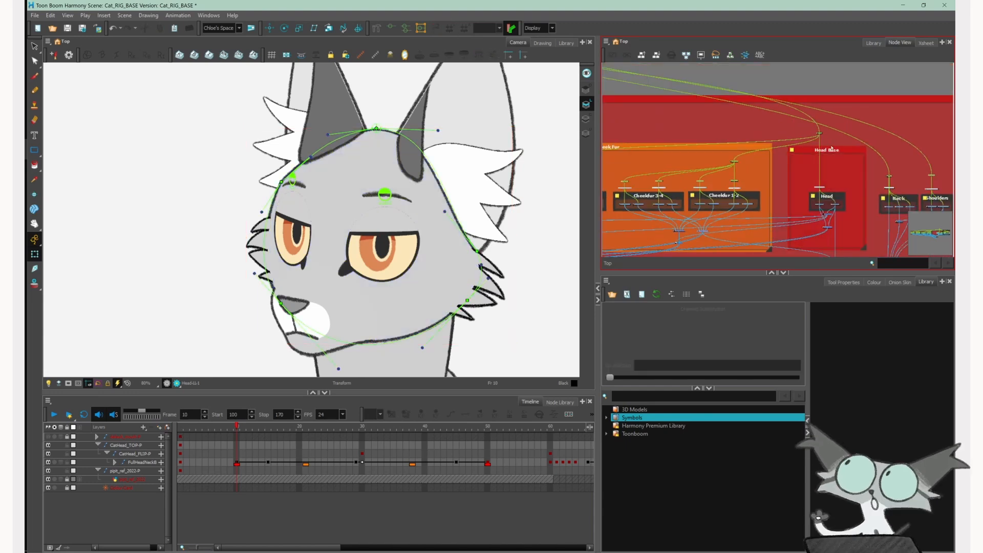
{"action": "left_click", "coordinate": [825, 168]}
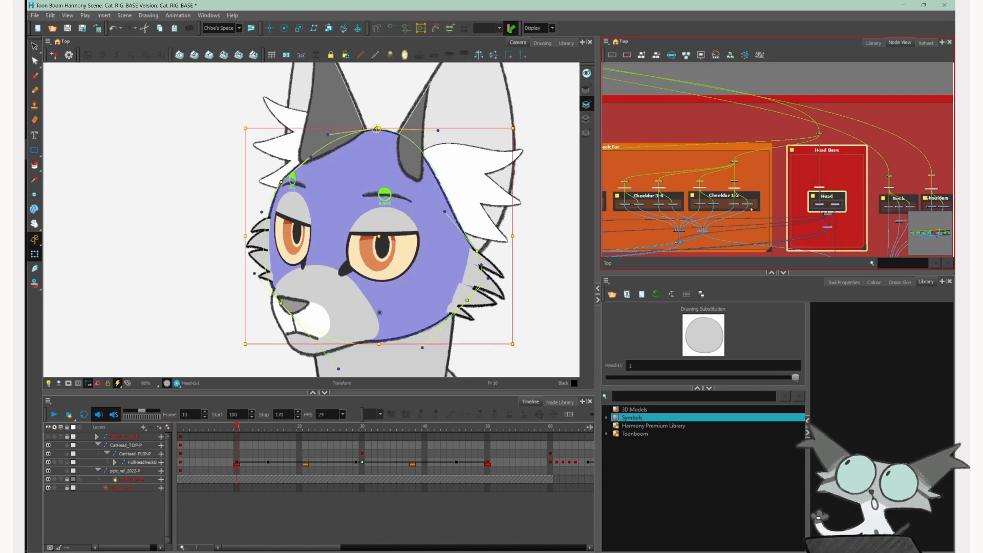
- Clear the selection and select the Cheek Fur backdrop to highlight the fur drawings on both cheeks
{"action": "left_click", "coordinate": [770, 156]}
{"action": "scroll", "coordinate": [777, 205], "scroll_direction": "down", "scroll_amount": 3}
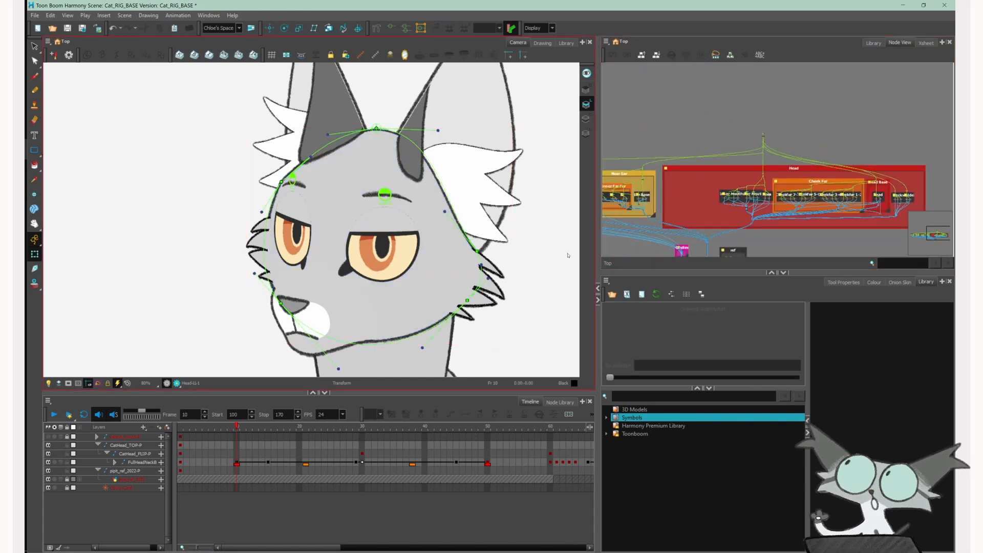
{"action": "scroll", "coordinate": [777, 205], "scroll_direction": "up", "scroll_amount": 1}
{"action": "scroll", "coordinate": [777, 205], "scroll_direction": "up", "scroll_amount": 1}
{"action": "scroll", "coordinate": [821, 182], "scroll_direction": "up", "scroll_amount": 4}
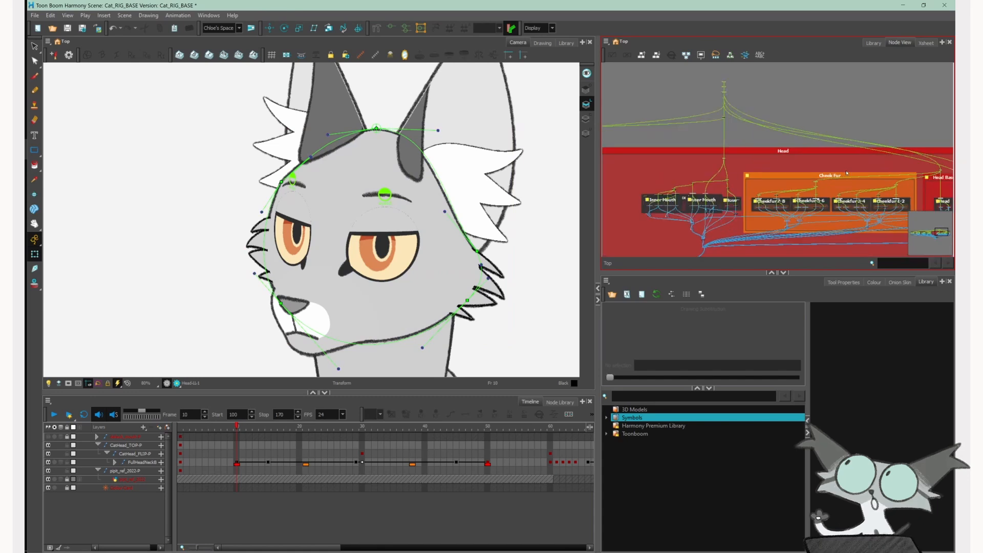
{"action": "left_click", "coordinate": [817, 170]}
{"action": "scroll", "coordinate": [788, 154], "scroll_direction": "down", "scroll_amount": 2}
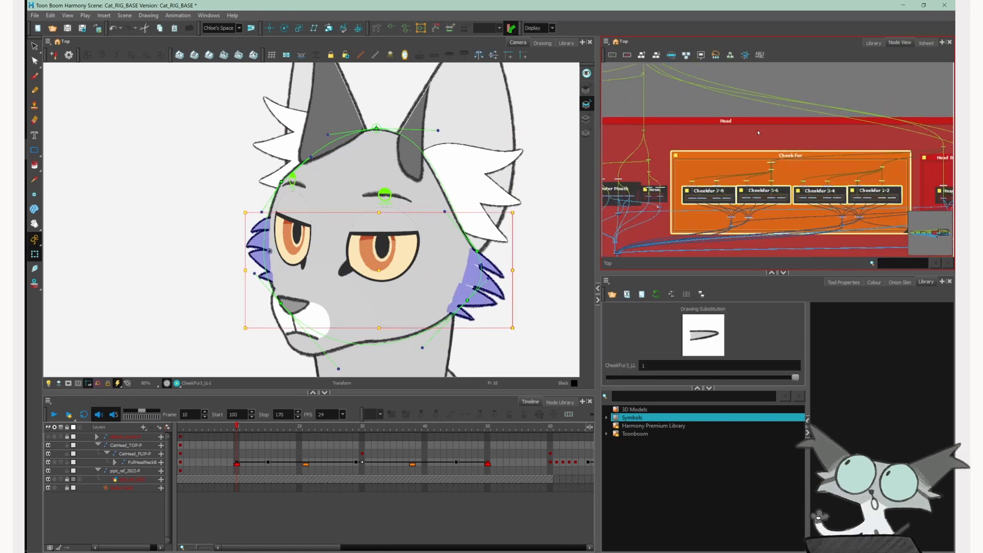
{"action": "scroll", "coordinate": [793, 154], "scroll_direction": "up", "scroll_amount": 2}
{"action": "scroll", "coordinate": [742, 154], "scroll_direction": "down", "scroll_amount": 1}
{"action": "scroll", "coordinate": [757, 184], "scroll_direction": "up", "scroll_amount": 1}
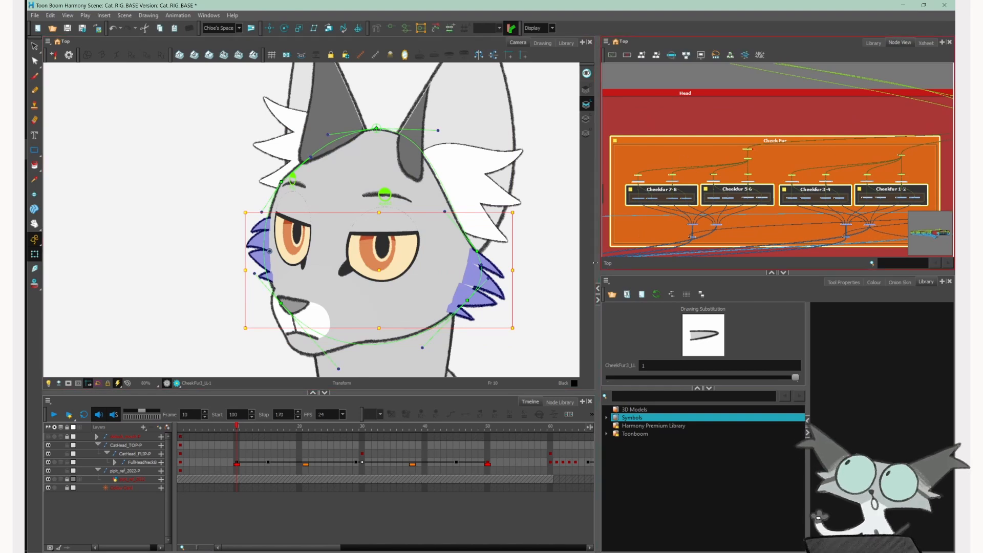
- Disable and re-enable the cheek fur peg directly above the Cheekfur 5-6 group's deformation node
{"action": "scroll", "coordinate": [732, 205], "scroll_direction": "up", "scroll_amount": 5}
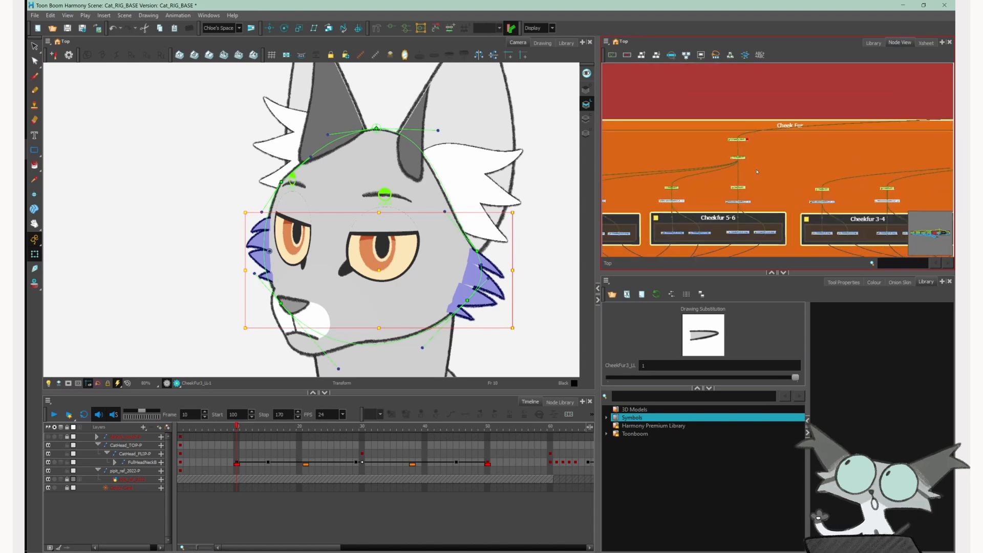
{"action": "scroll", "coordinate": [717, 201], "scroll_direction": "up", "scroll_amount": 3}
{"action": "left_click", "coordinate": [737, 190]}
{"action": "key", "text": "d"}
{"action": "scroll", "coordinate": [739, 194], "scroll_direction": "down", "scroll_amount": 3}
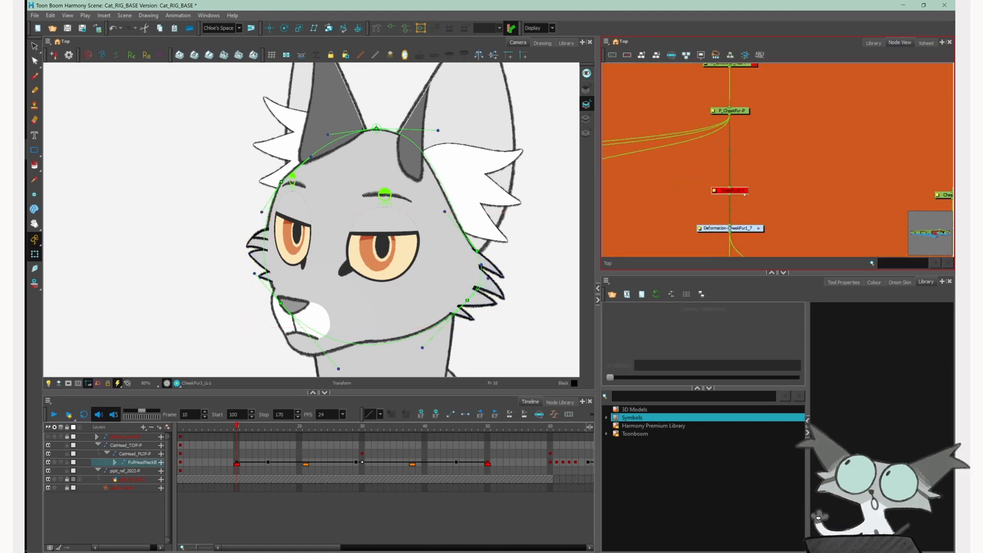
{"action": "key", "text": "a"}
{"action": "left_click", "coordinate": [753, 229]}
{"action": "left_click", "coordinate": [756, 210]}
{"action": "scroll", "coordinate": [763, 205], "scroll_direction": "down", "scroll_amount": 6}
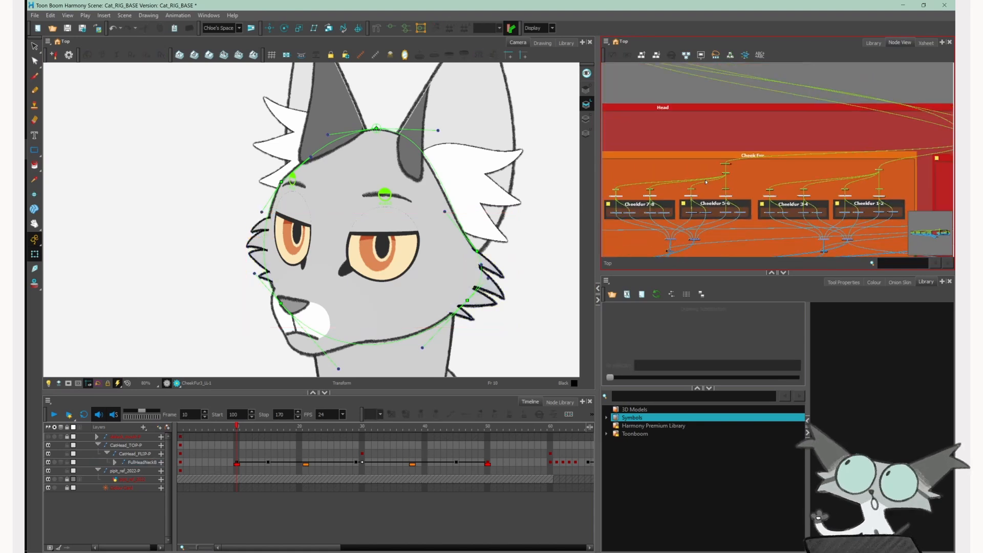
- Select the head drawing at frame 10, clear the selection, and select it again at frame 29
{"action": "scroll", "coordinate": [805, 184], "scroll_direction": "down", "scroll_amount": 3}
{"action": "left_click", "coordinate": [435, 210]}
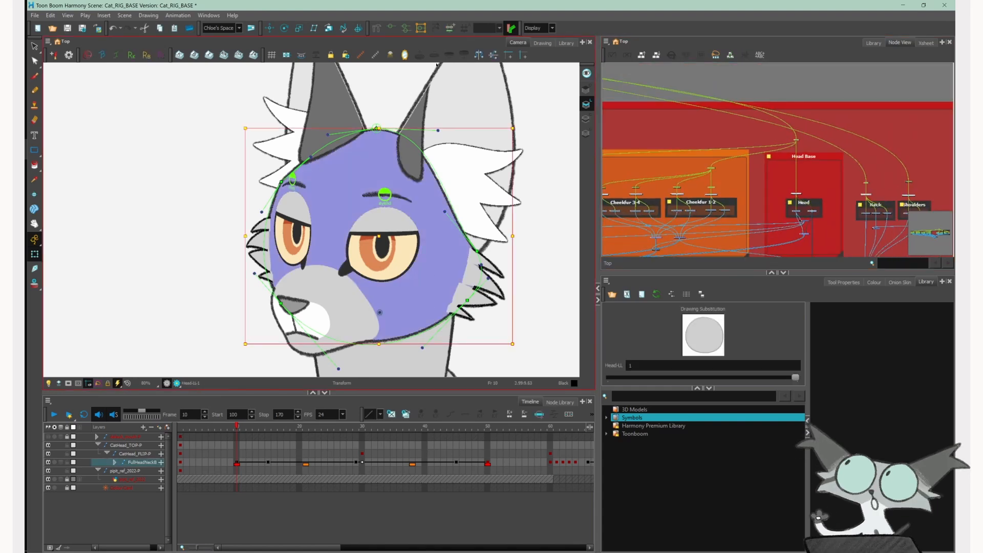
{"action": "left_click", "coordinate": [207, 189]}
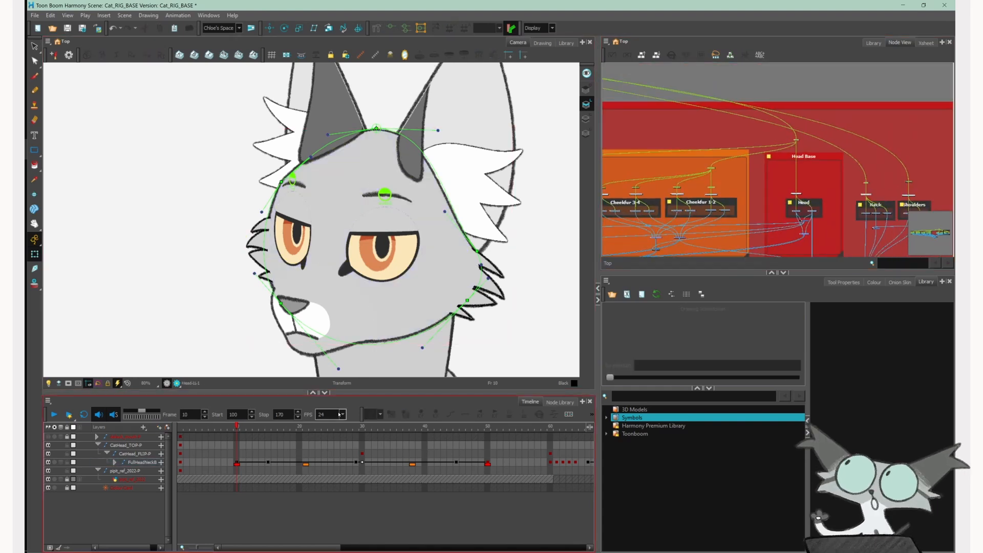
{"action": "mouse_move", "coordinate": [345, 428]}
{"action": "left_mouse_down"}
{"action": "mouse_move", "coordinate": [257, 428]}
{"action": "mouse_move", "coordinate": [356, 428]}
{"action": "left_mouse_up"}
{"action": "left_click", "coordinate": [369, 146]}
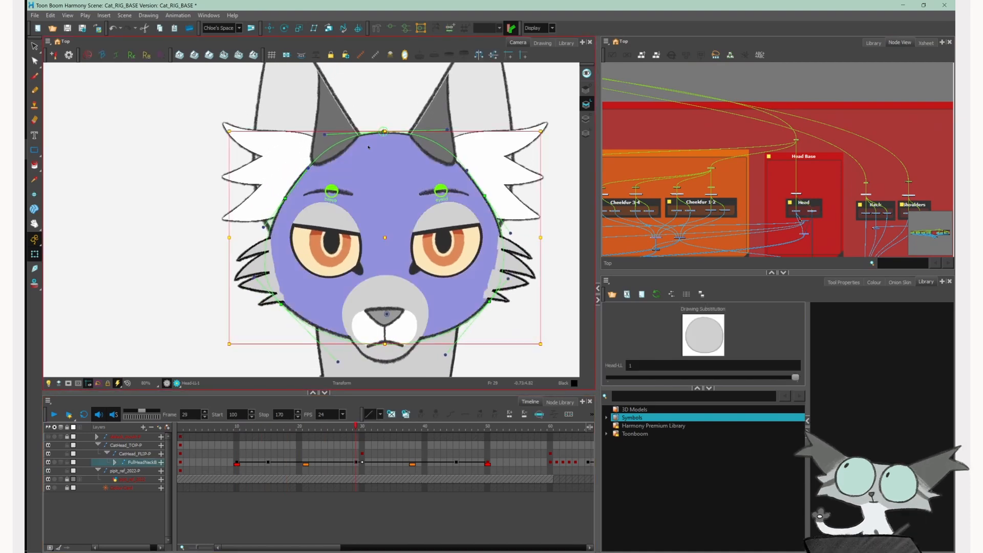
- View the head drawing's undeformed artwork on its own, return to the full rig and clear the selection
{"action": "left_click", "coordinate": [544, 43]}
{"action": "scroll", "coordinate": [241, 201], "scroll_direction": "up", "scroll_amount": 2}
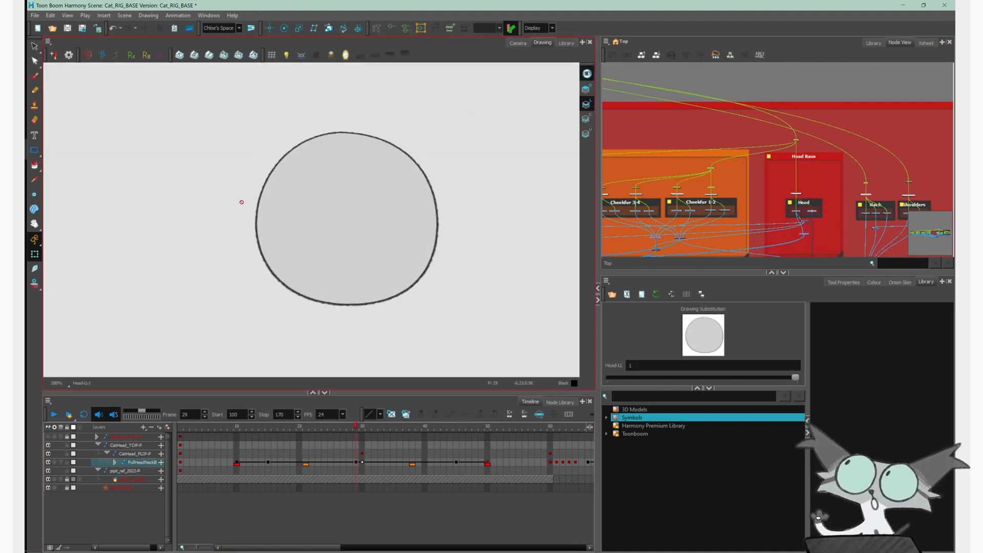
{"action": "left_click", "coordinate": [514, 45]}
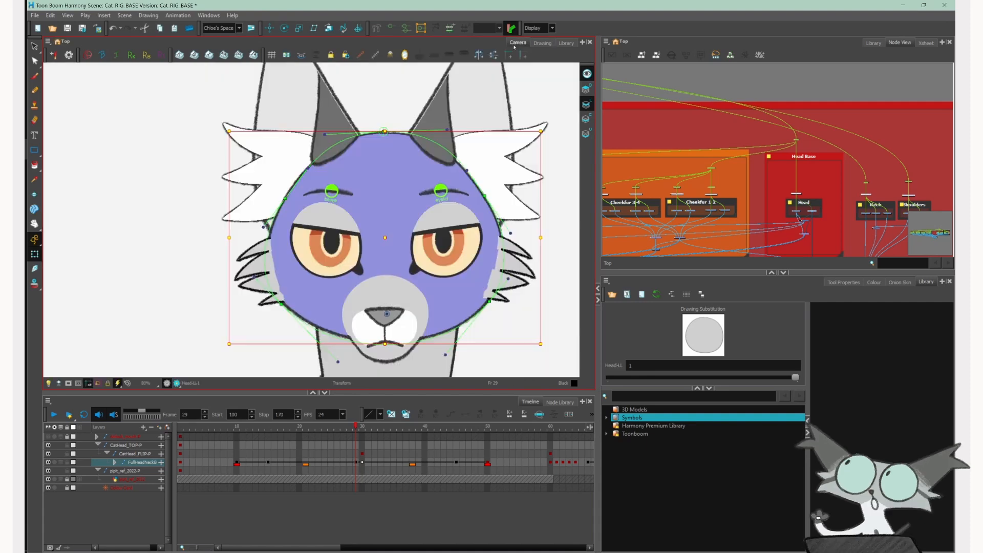
{"action": "key", "text": "Escape"}
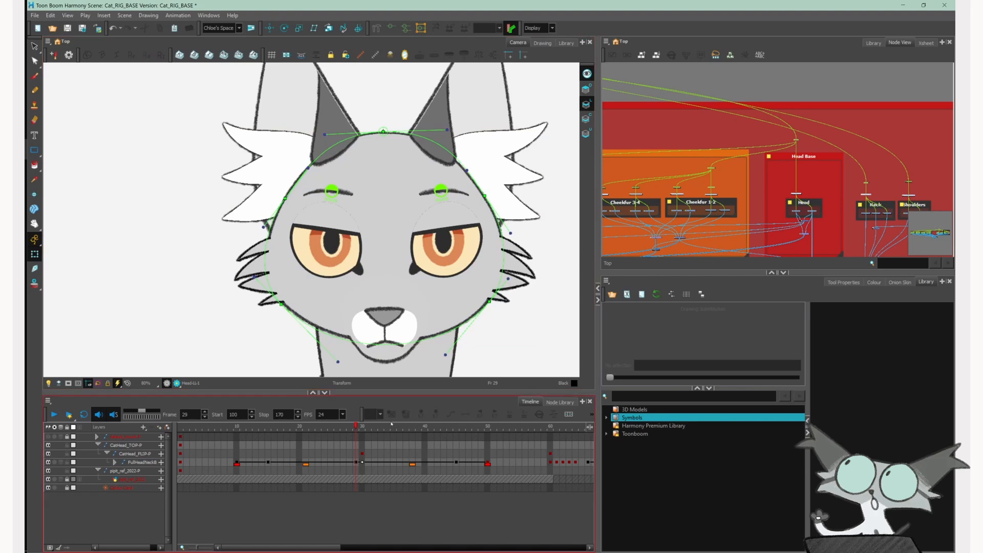
- Scrub back to frame 10 and examine the head's turned pose with its deformation curve
{"action": "left_click_drag", "start_coordinate": [356, 427], "coordinate": [235, 433]}
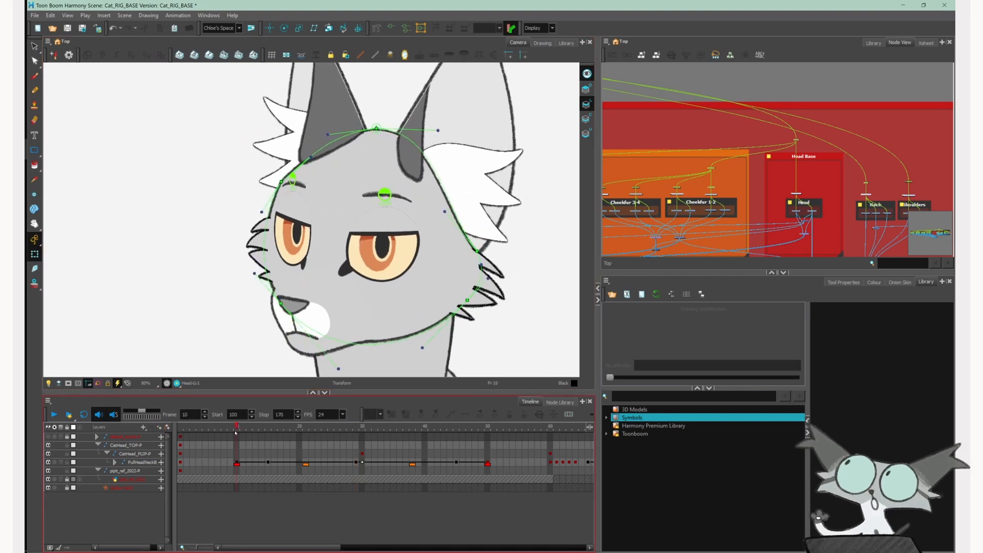
{"action": "scroll", "coordinate": [423, 246], "scroll_direction": "down", "scroll_amount": 3}
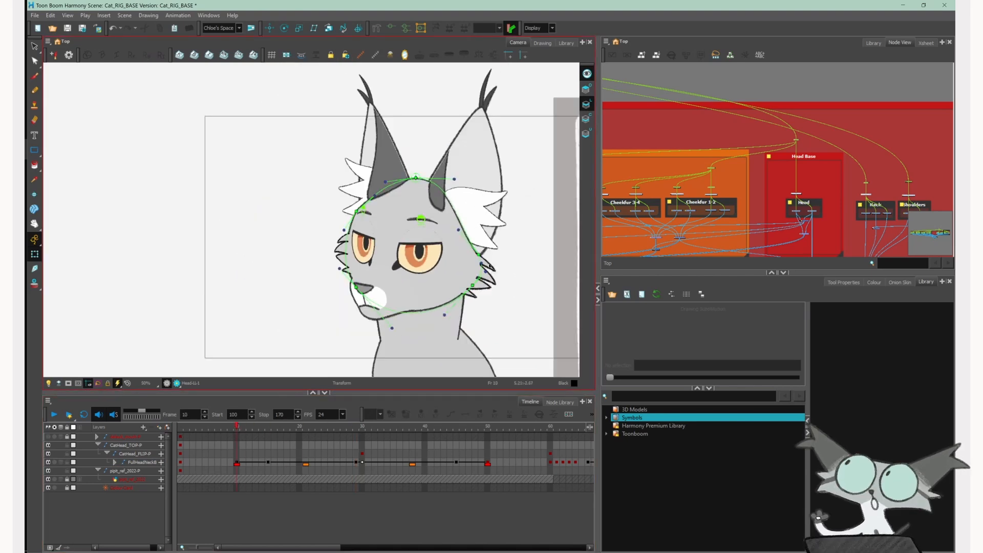
{"action": "scroll", "coordinate": [464, 283], "scroll_direction": "up", "scroll_amount": 3}
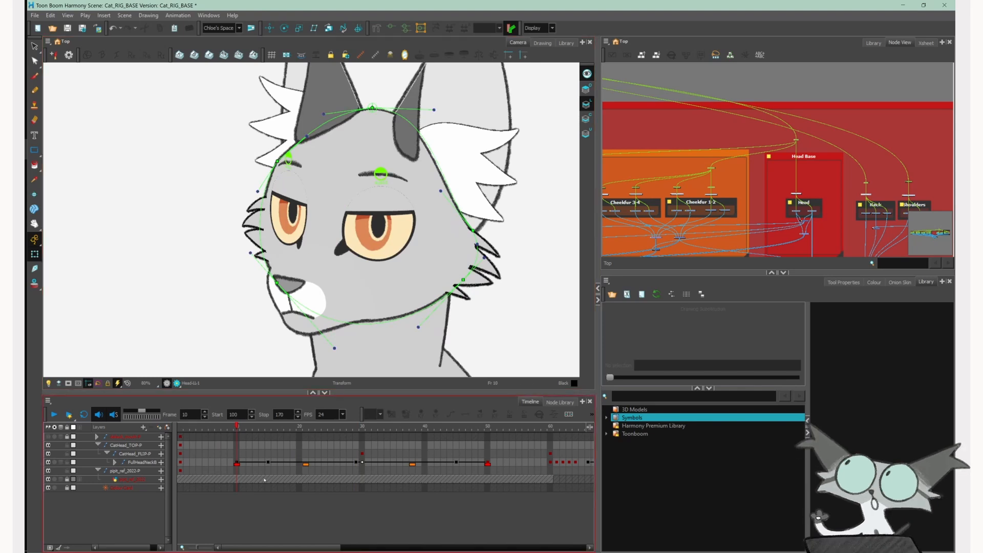
- Select the muzzle drawing at frame 10, display only its deformation controls and show them at frame 30
{"action": "left_click", "coordinate": [358, 262]}
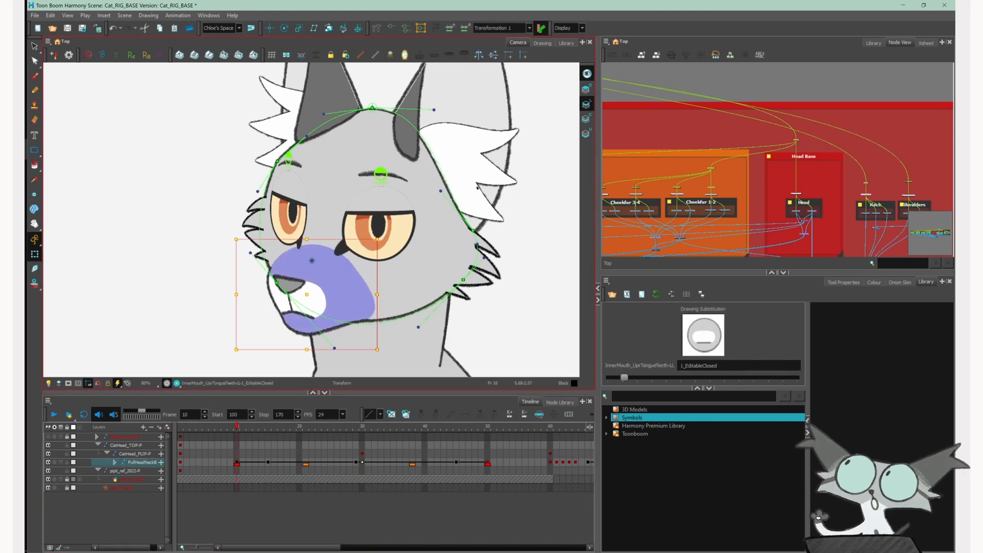
{"action": "left_click", "coordinate": [390, 28]}
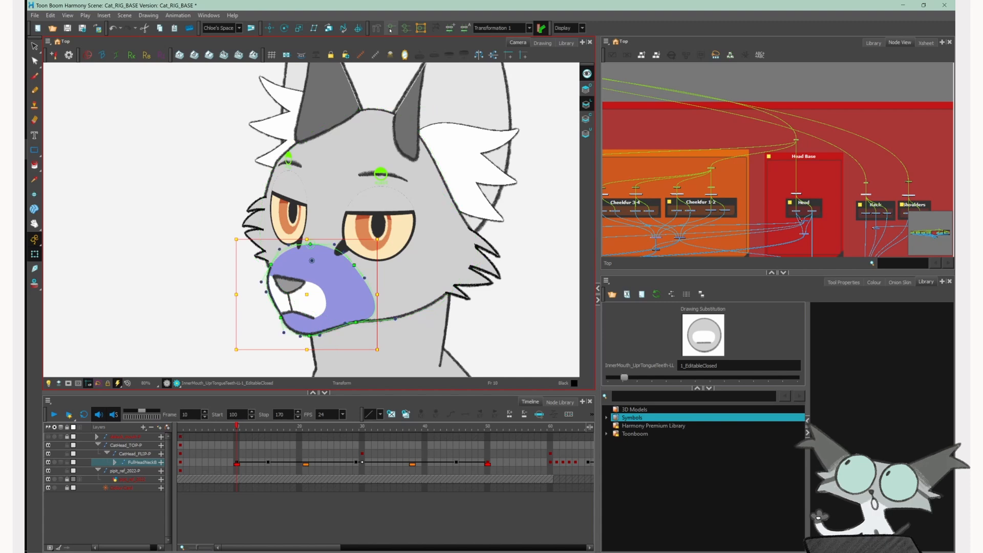
{"action": "left_click", "coordinate": [185, 280]}
{"action": "left_click", "coordinate": [362, 429]}
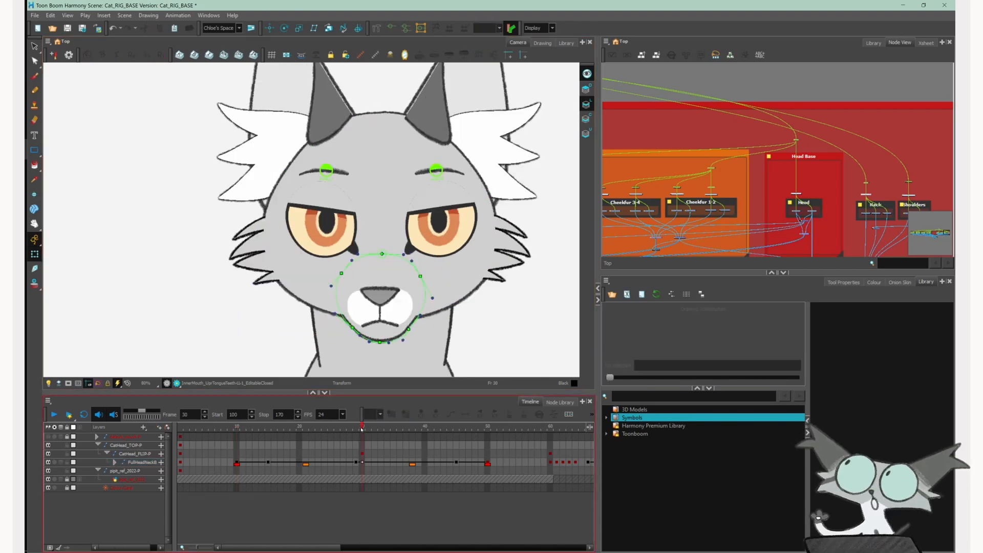
- Select the nose drawing at frame 12, display only its deformation controls and compare its shape at frames 29 and 10
{"action": "mouse_move", "coordinate": [362, 428]}
{"action": "left_mouse_down"}
{"action": "mouse_move", "coordinate": [241, 439]}
{"action": "mouse_move", "coordinate": [330, 440]}
{"action": "mouse_move", "coordinate": [249, 445]}
{"action": "left_mouse_up"}
{"action": "left_click", "coordinate": [297, 293]}
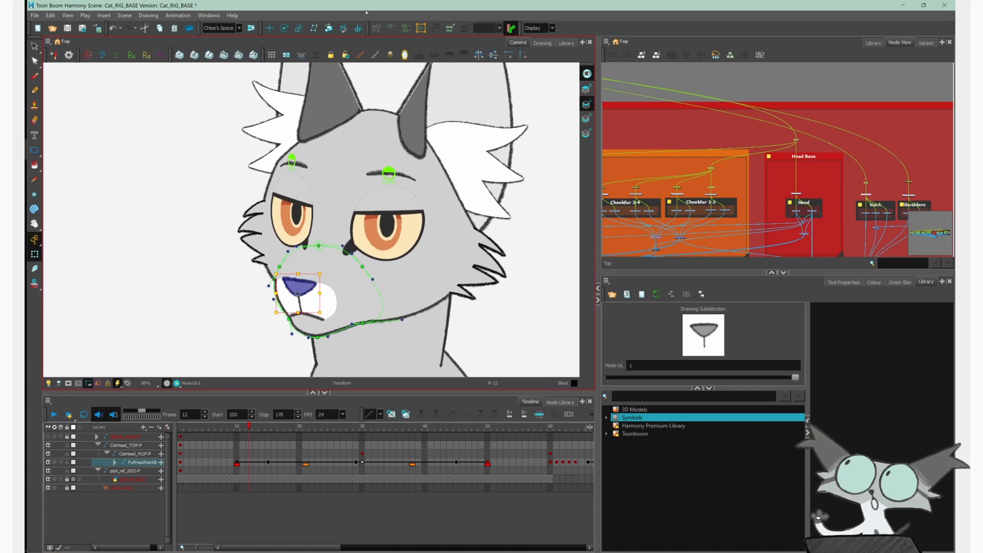
{"action": "left_click", "coordinate": [391, 28]}
{"action": "left_click", "coordinate": [357, 427]}
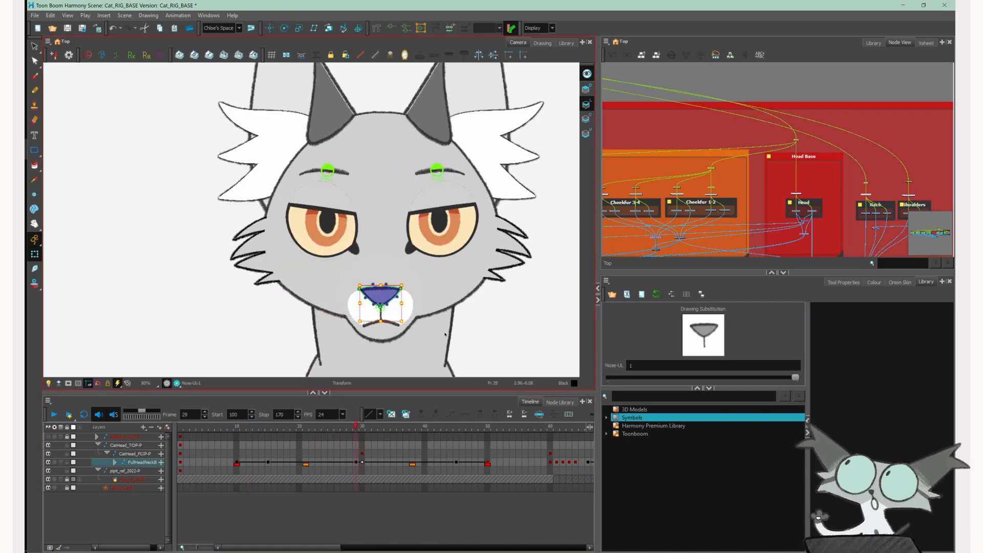
{"action": "scroll", "coordinate": [445, 334], "scroll_direction": "up", "scroll_amount": 2}
{"action": "left_click", "coordinate": [316, 429]}
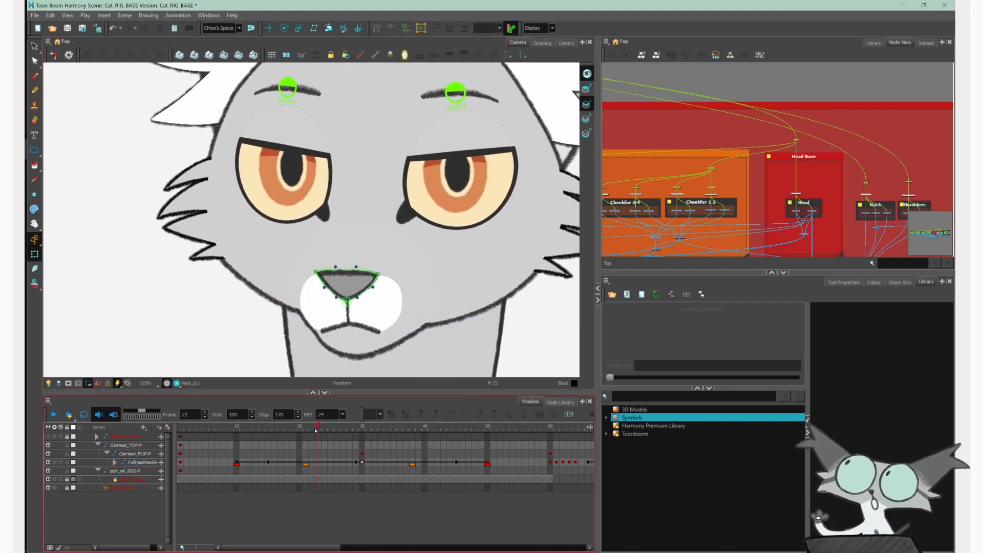
{"action": "mouse_move", "coordinate": [315, 430]}
{"action": "left_mouse_down"}
{"action": "mouse_move", "coordinate": [237, 430]}
{"action": "mouse_move", "coordinate": [328, 429]}
{"action": "mouse_move", "coordinate": [236, 429]}
{"action": "left_mouse_up"}
- Display only the mouth drawing's deformation controls at frame 10, examine them at frame 29 and clear the selection
{"action": "left_click", "coordinate": [288, 277]}
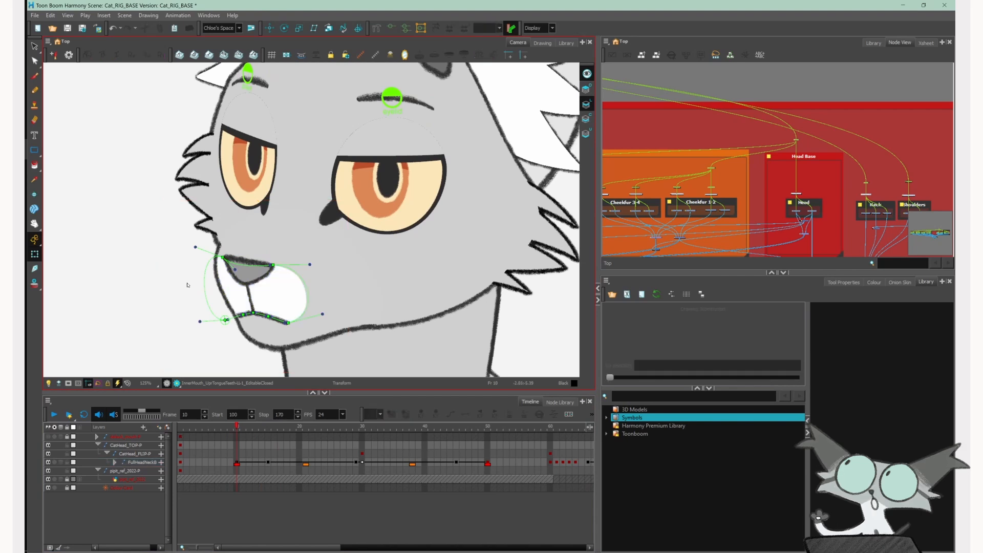
{"action": "left_click", "coordinate": [355, 429]}
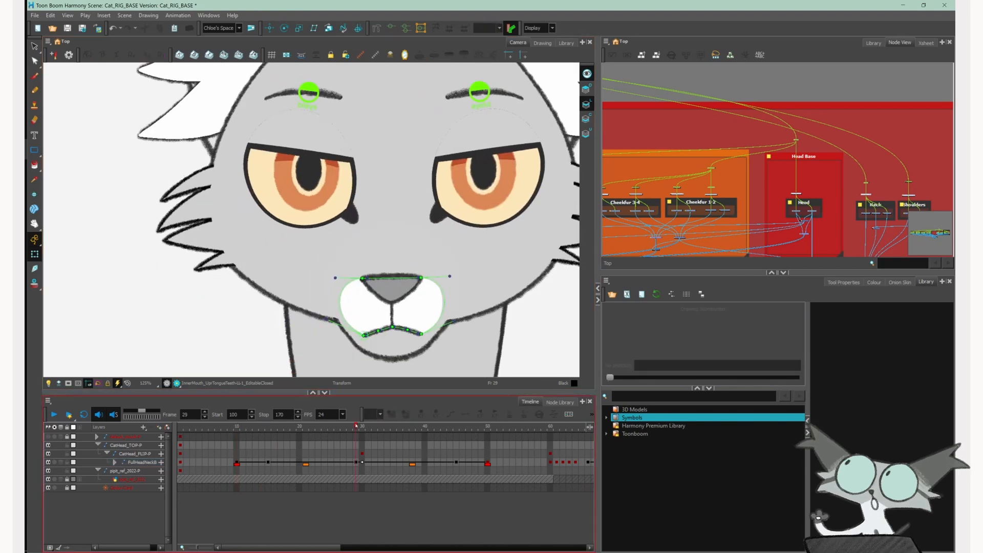
{"action": "left_click", "coordinate": [412, 307]}
{"action": "left_click", "coordinate": [529, 329]}
- Try widening the white muzzle and curving the mouth corners up into a smile with the deformation points at frame 29
{"action": "scroll", "coordinate": [414, 310], "scroll_direction": "up", "scroll_amount": 2}
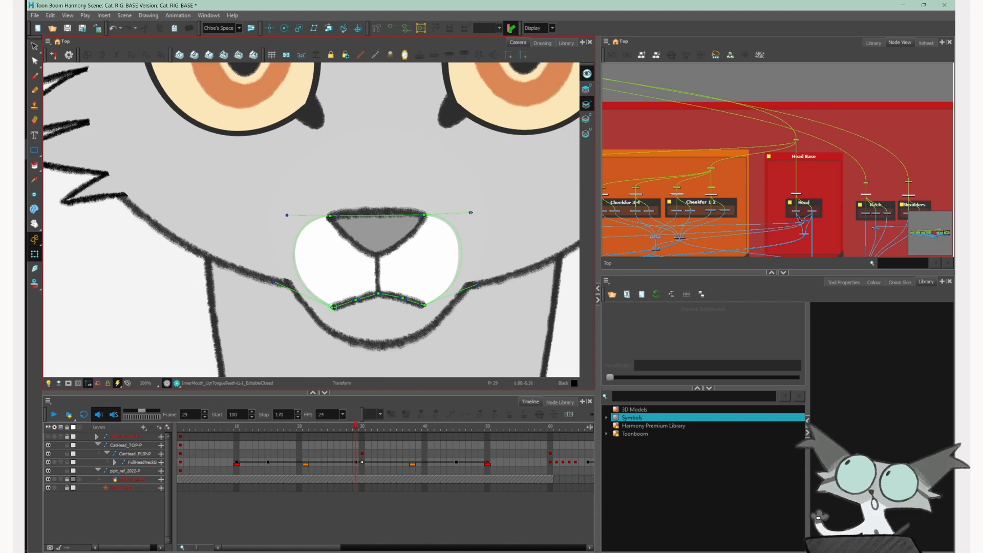
{"action": "left_click_drag", "start_coordinate": [471, 212], "coordinate": [484, 212]}
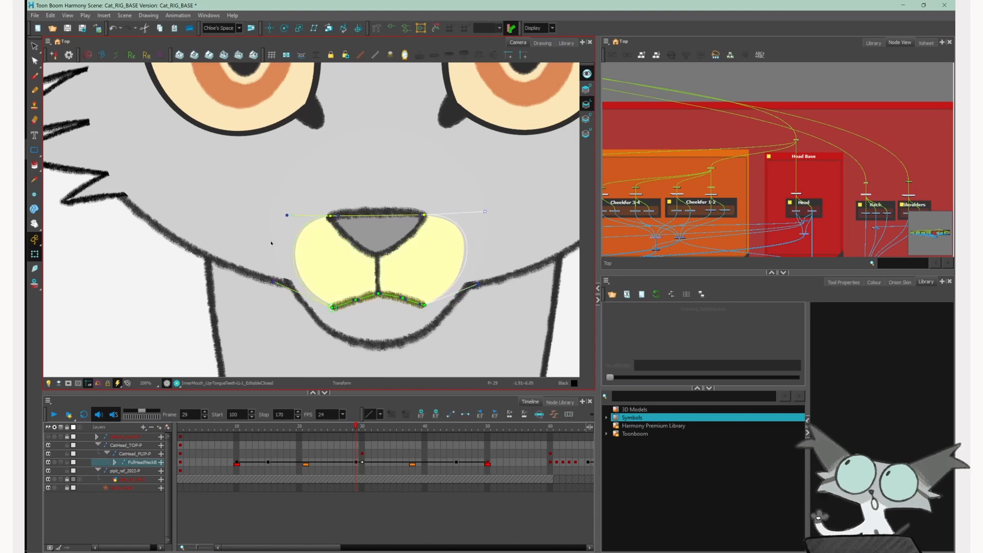
{"action": "left_click_drag", "start_coordinate": [287, 213], "coordinate": [223, 214]}
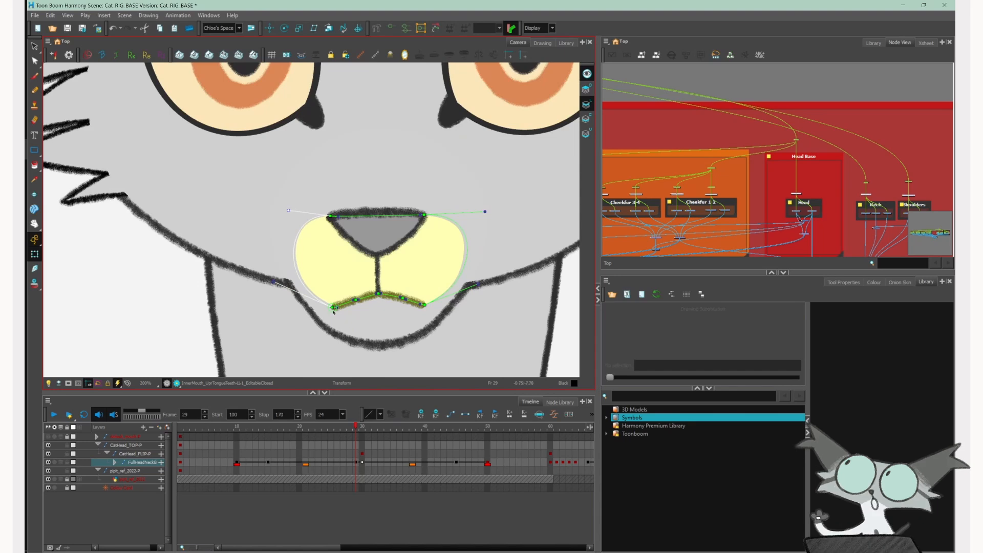
{"action": "mouse_move", "coordinate": [333, 307]}
{"action": "left_mouse_down"}
{"action": "mouse_move", "coordinate": [319, 279]}
{"action": "mouse_move", "coordinate": [340, 297]}
{"action": "left_mouse_up"}
{"action": "left_click_drag", "start_coordinate": [426, 305], "coordinate": [317, 295]}
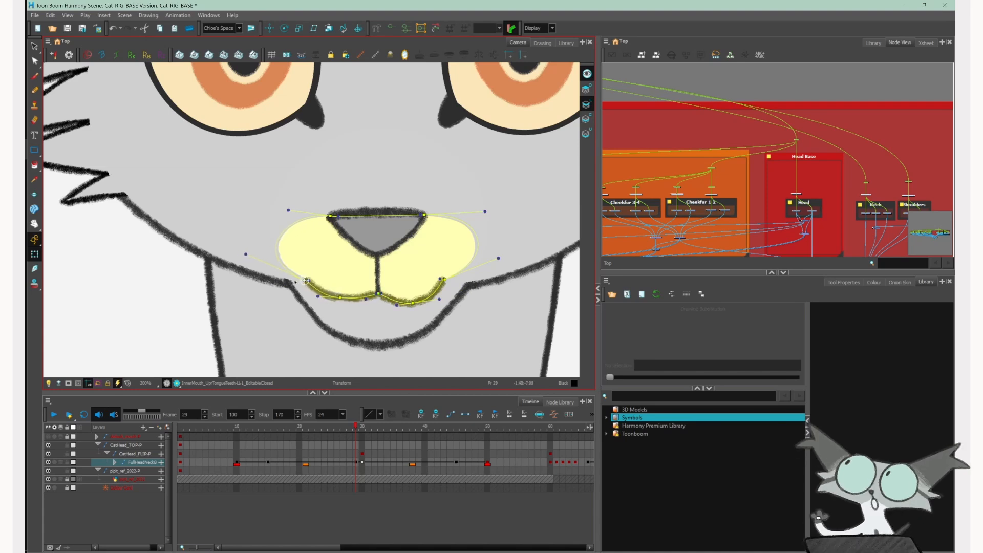
{"action": "key", "text": "Escape"}
- Undo the muzzle and mouth deformation changes
{"action": "scroll", "coordinate": [423, 313], "scroll_direction": "down", "scroll_amount": 4}
{"action": "key", "text": "ctrl+z"}
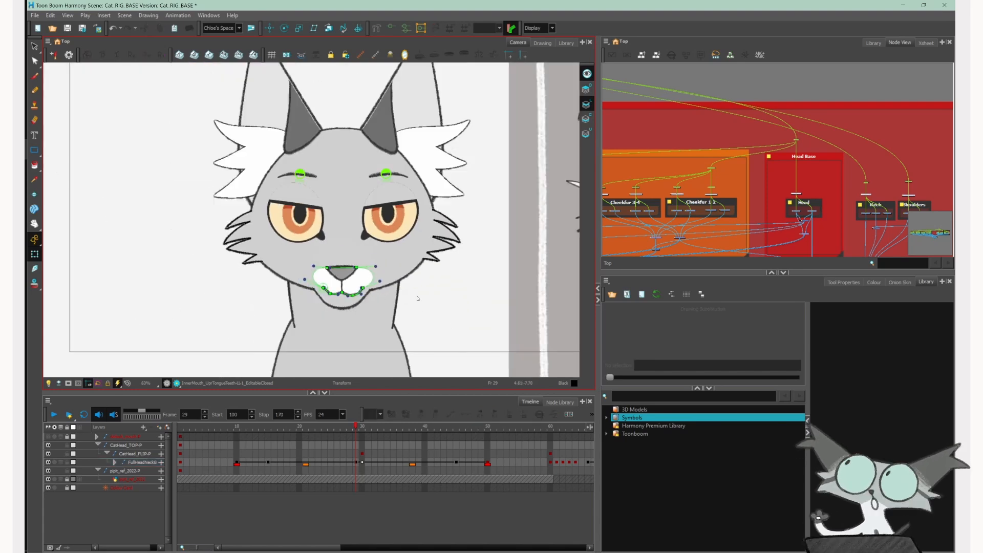
{"action": "key", "text": "ctrl+z"}
- Hide the mouth's controls, select the eye drawing, display its deformation controls and scrub to frame 15
{"action": "left_click", "coordinate": [391, 28]}
{"action": "scroll", "coordinate": [406, 230], "scroll_direction": "up", "scroll_amount": 1}
{"action": "left_click", "coordinate": [402, 245]}
{"action": "left_click", "coordinate": [398, 231]}
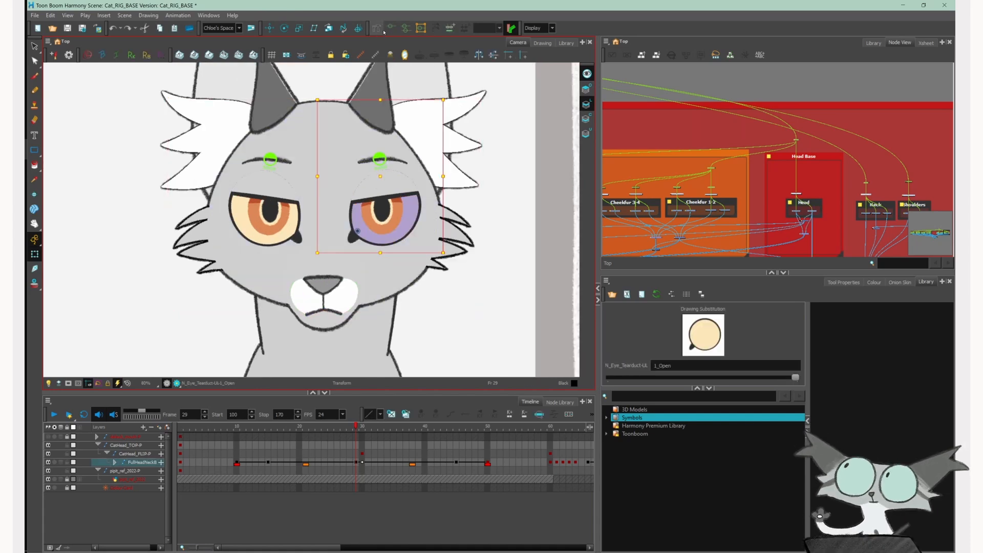
{"action": "left_click_drag", "start_coordinate": [307, 426], "coordinate": [268, 416]}
- Select the ear drawing at frame 15, display only its deformation controls and scrub to frame 10
{"action": "left_click", "coordinate": [465, 156]}
{"action": "scroll", "coordinate": [450, 222], "scroll_direction": "down", "scroll_amount": 2}
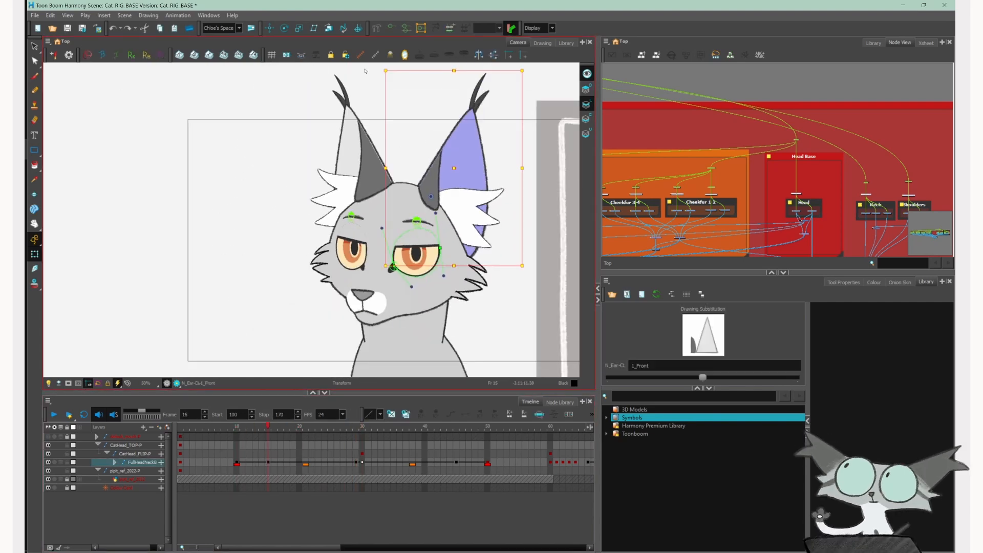
{"action": "left_click", "coordinate": [391, 28]}
{"action": "scroll", "coordinate": [527, 144], "scroll_direction": "up", "scroll_amount": 2}
{"action": "left_click", "coordinate": [528, 144]}
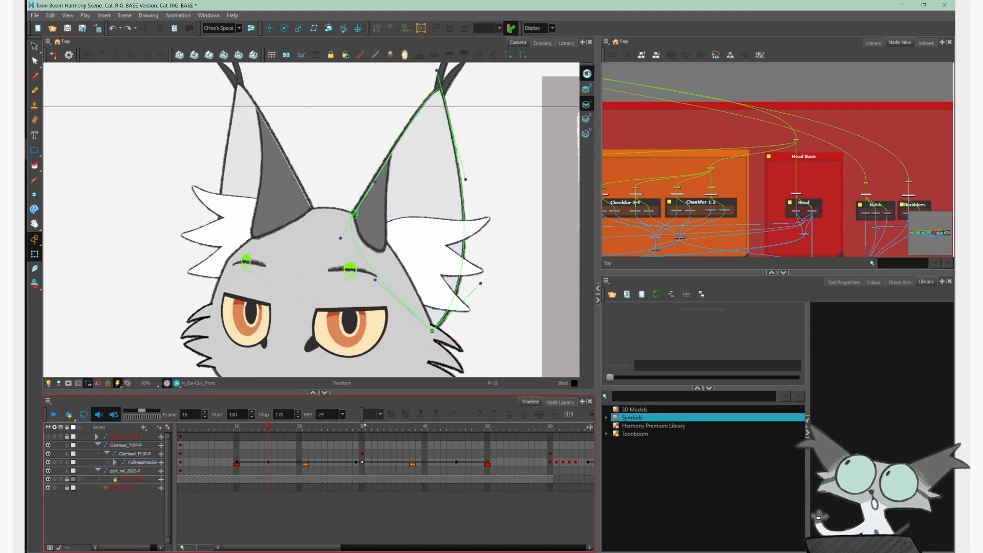
{"action": "left_click_drag", "start_coordinate": [364, 424], "coordinate": [237, 429]}
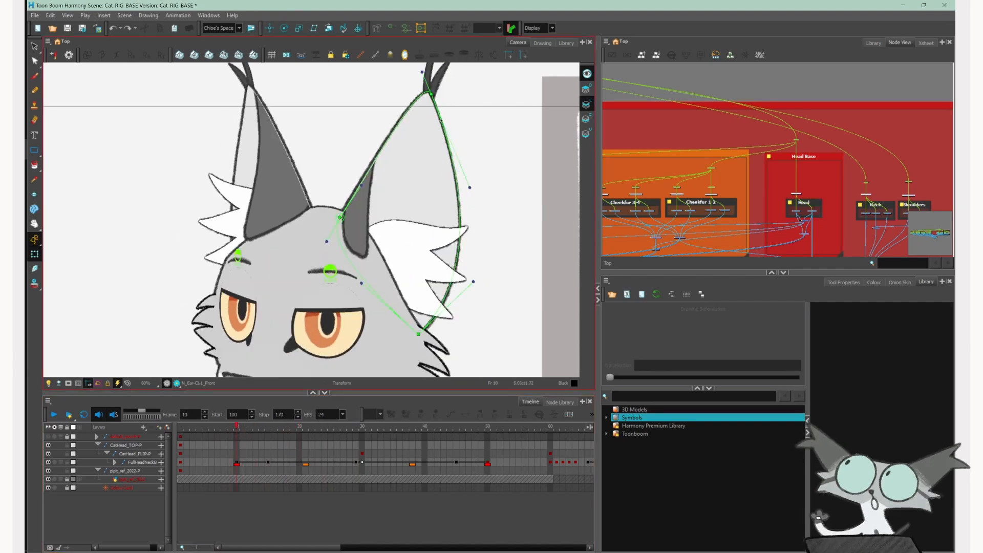
- Examine the ear outline's curve at frame 10 and display the deformation controls of the dark ear fold
{"action": "left_click", "coordinate": [459, 192]}
{"action": "scroll", "coordinate": [472, 209], "scroll_direction": "up", "scroll_amount": 2}
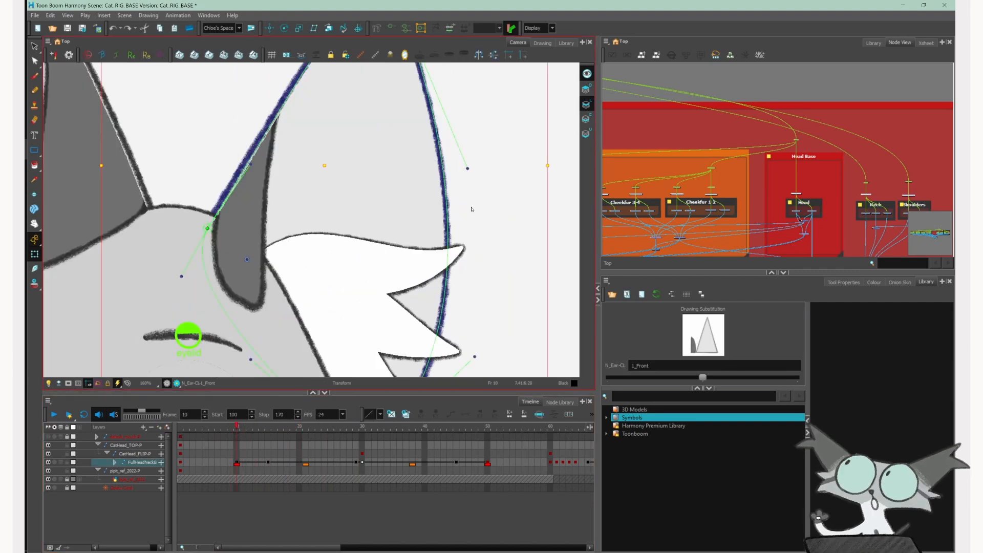
{"action": "scroll", "coordinate": [469, 215], "scroll_direction": "down", "scroll_amount": 2}
{"action": "mouse_move", "coordinate": [335, 426]}
{"action": "left_mouse_down"}
{"action": "mouse_move", "coordinate": [348, 425]}
{"action": "mouse_move", "coordinate": [237, 424]}
{"action": "left_mouse_up"}
{"action": "left_click", "coordinate": [362, 215]}
{"action": "left_click", "coordinate": [391, 28]}
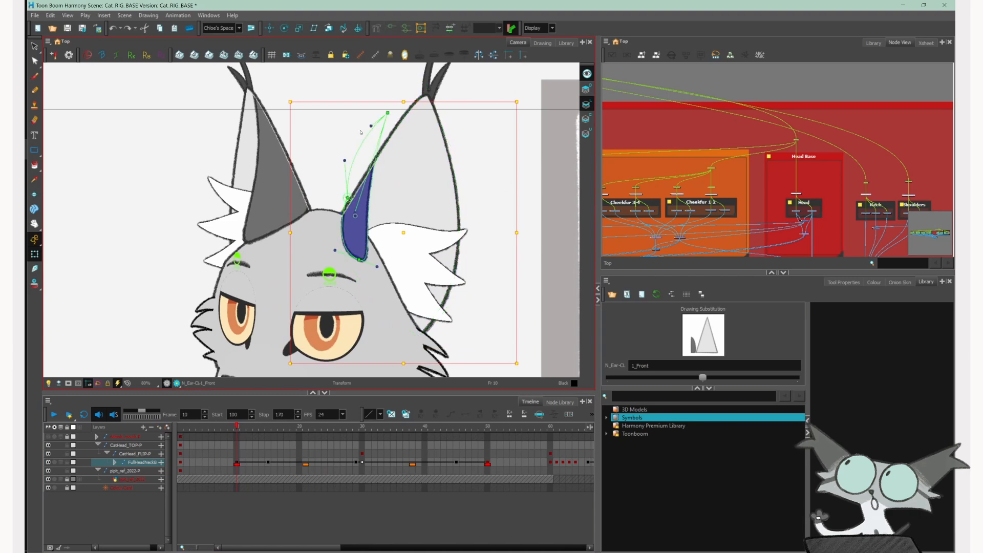
- Compare the dark ear fold's deformation controls at frames 29 and 30
{"action": "key", "text": "Escape"}
{"action": "left_click_drag", "start_coordinate": [237, 426], "coordinate": [357, 426]}
{"action": "left_click", "coordinate": [436, 126]}
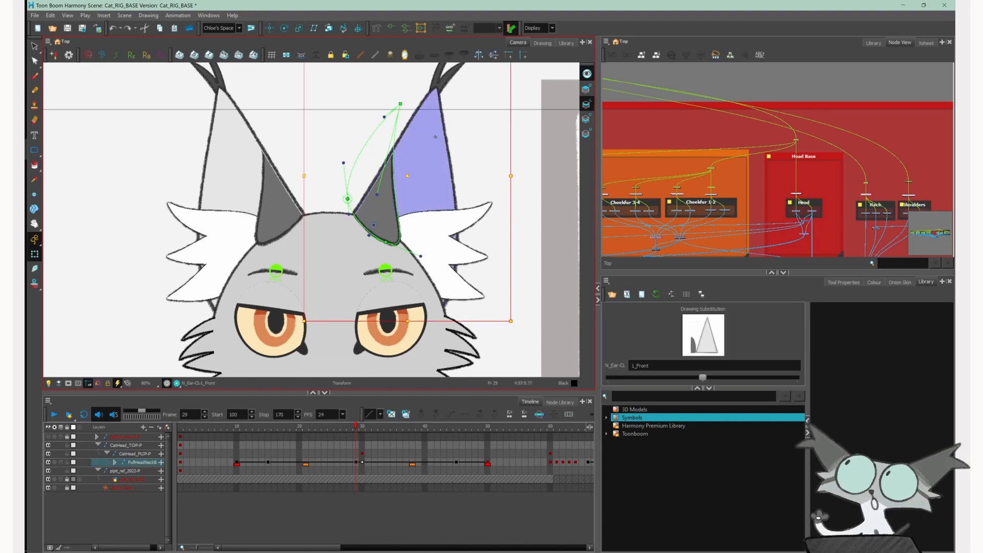
{"action": "mouse_move", "coordinate": [401, 105]}
{"action": "left_mouse_down"}
{"action": "mouse_move", "coordinate": [448, 156]}
{"action": "mouse_move", "coordinate": [430, 97]}
{"action": "mouse_move", "coordinate": [480, 127]}
{"action": "mouse_move", "coordinate": [358, 134]}
{"action": "mouse_move", "coordinate": [450, 128]}
{"action": "mouse_move", "coordinate": [374, 154]}
{"action": "mouse_move", "coordinate": [400, 104]}
{"action": "left_mouse_up"}
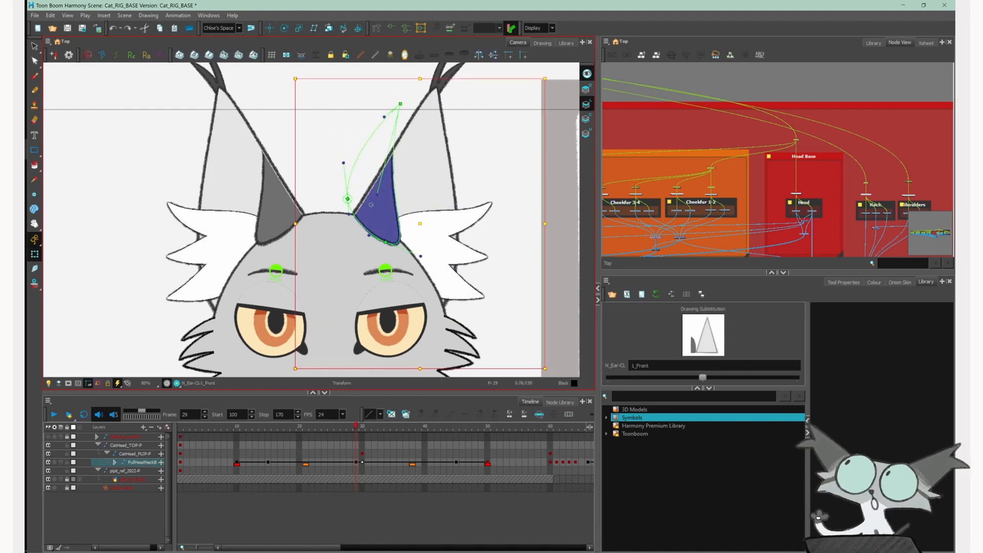
{"action": "mouse_move", "coordinate": [356, 426]}
{"action": "left_mouse_down"}
{"action": "mouse_move", "coordinate": [227, 432]}
{"action": "mouse_move", "coordinate": [362, 429]}
{"action": "left_mouse_up"}
- Display only the upper ear fur's deformation controls at frame 30, compare them at frame 29 and scrub through the head turn
{"action": "left_click", "coordinate": [423, 236]}
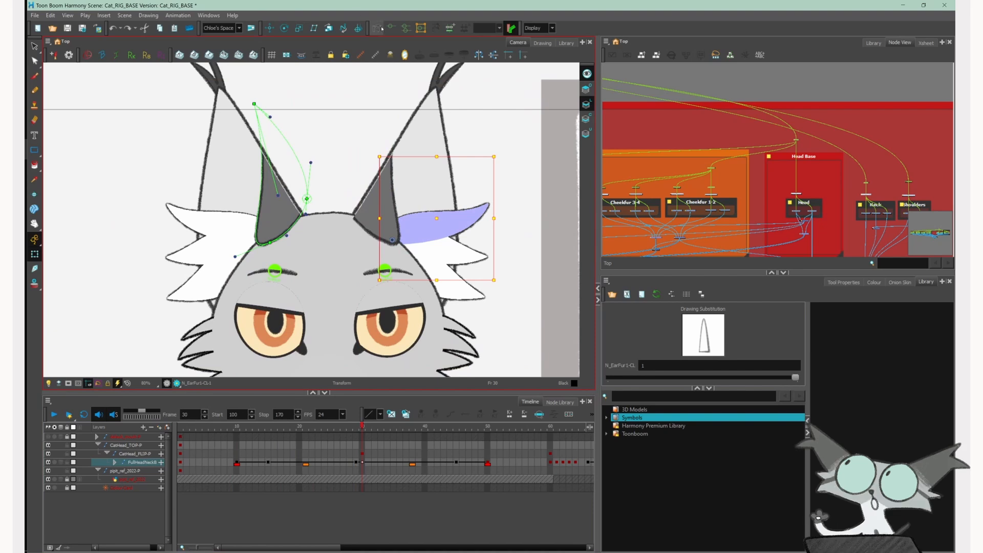
{"action": "left_click", "coordinate": [357, 28]}
{"action": "mouse_move", "coordinate": [360, 430]}
{"action": "left_mouse_down"}
{"action": "mouse_move", "coordinate": [214, 430]}
{"action": "mouse_move", "coordinate": [373, 429]}
{"action": "mouse_move", "coordinate": [342, 430]}
{"action": "mouse_move", "coordinate": [355, 430]}
{"action": "left_mouse_up"}
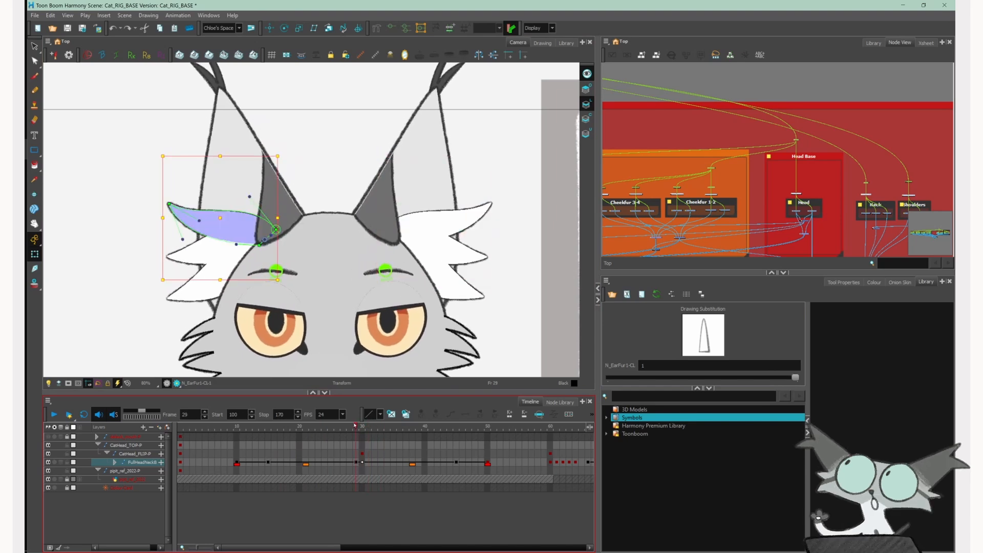
{"action": "scroll", "coordinate": [387, 81], "scroll_direction": "down", "scroll_amount": 2}
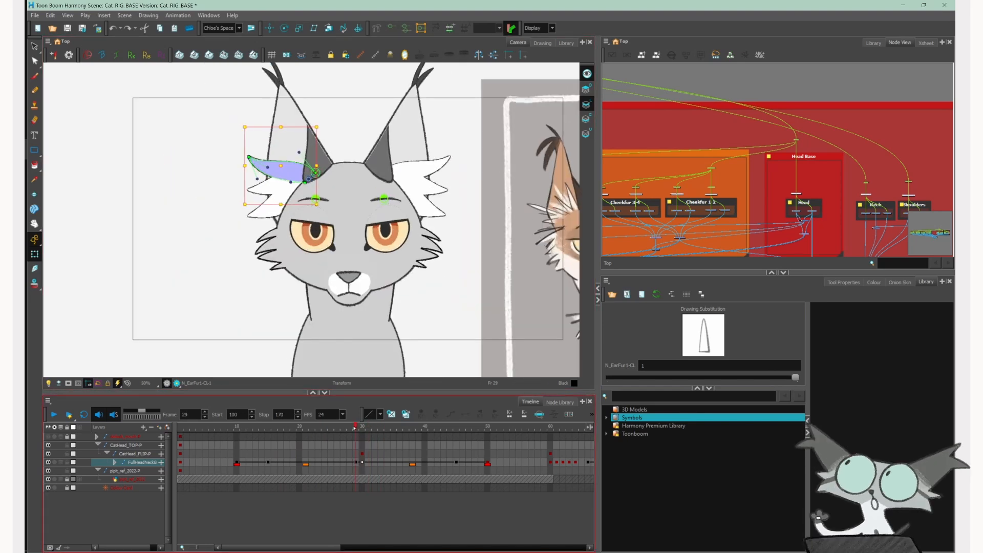
{"action": "left_click", "coordinate": [450, 314]}
{"action": "mouse_move", "coordinate": [355, 428]}
{"action": "left_mouse_down"}
{"action": "mouse_move", "coordinate": [236, 431]}
{"action": "mouse_move", "coordinate": [351, 435]}
{"action": "mouse_move", "coordinate": [371, 418]}
{"action": "mouse_move", "coordinate": [395, 428]}
{"action": "mouse_move", "coordinate": [267, 429]}
{"action": "mouse_move", "coordinate": [319, 425]}
{"action": "mouse_move", "coordinate": [450, 379]}
{"action": "mouse_move", "coordinate": [363, 428]}
{"action": "left_mouse_up"}
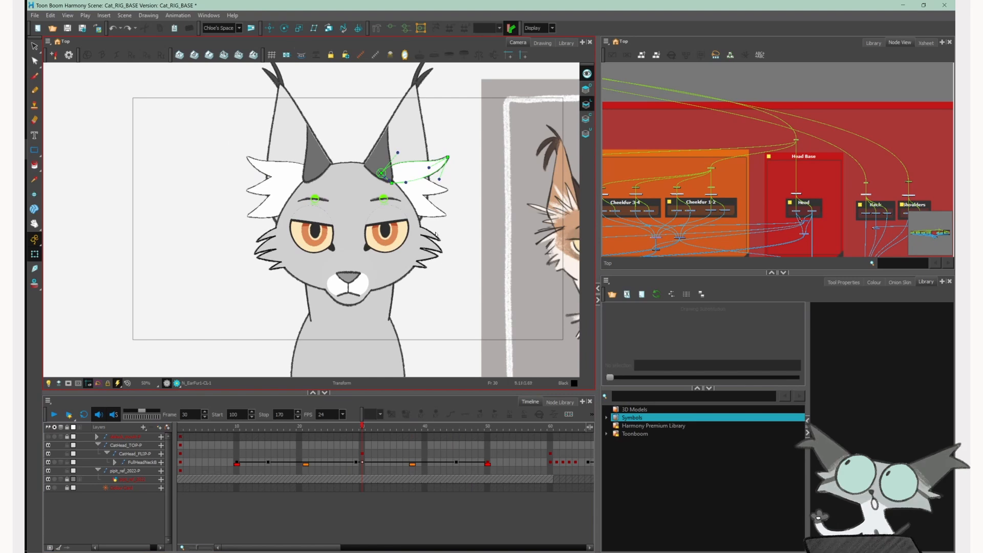
{"action": "left_click", "coordinate": [389, 433]}
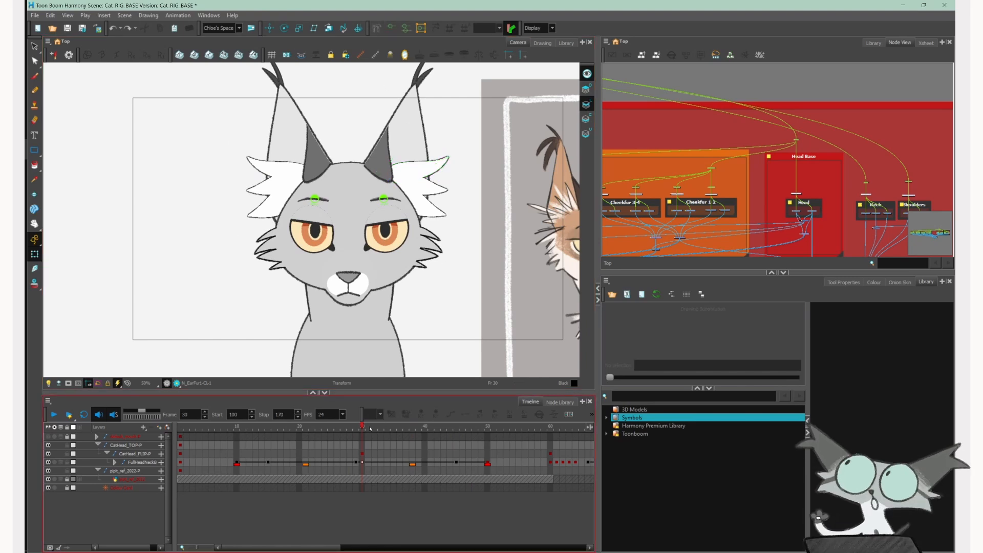
{"action": "left_click_drag", "start_coordinate": [369, 429], "coordinate": [456, 419]}
- Raise the upper eyelids of both eyes at frame 29 to open them wider
{"action": "left_click", "coordinate": [405, 137]}
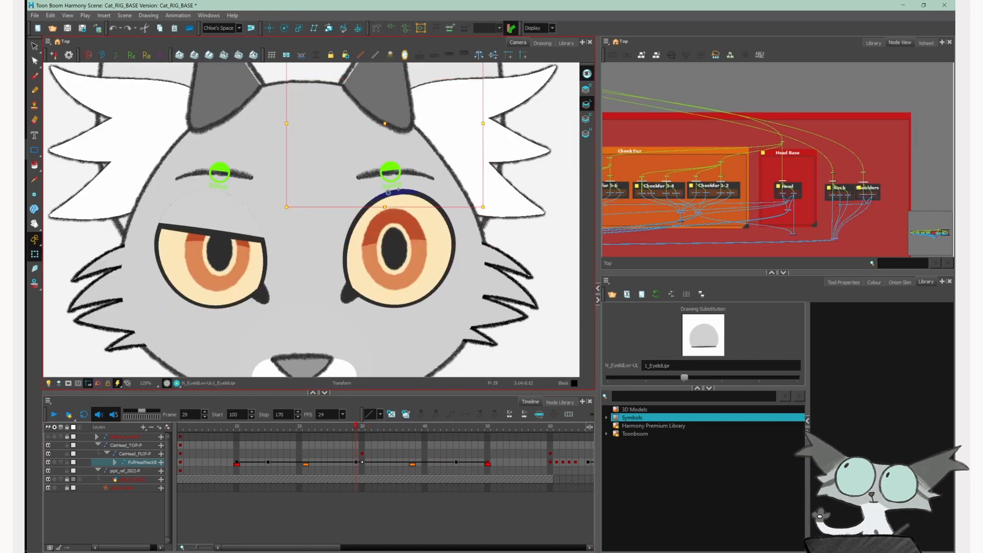
{"action": "left_click", "coordinate": [399, 210]}
{"action": "left_click", "coordinate": [243, 225]}
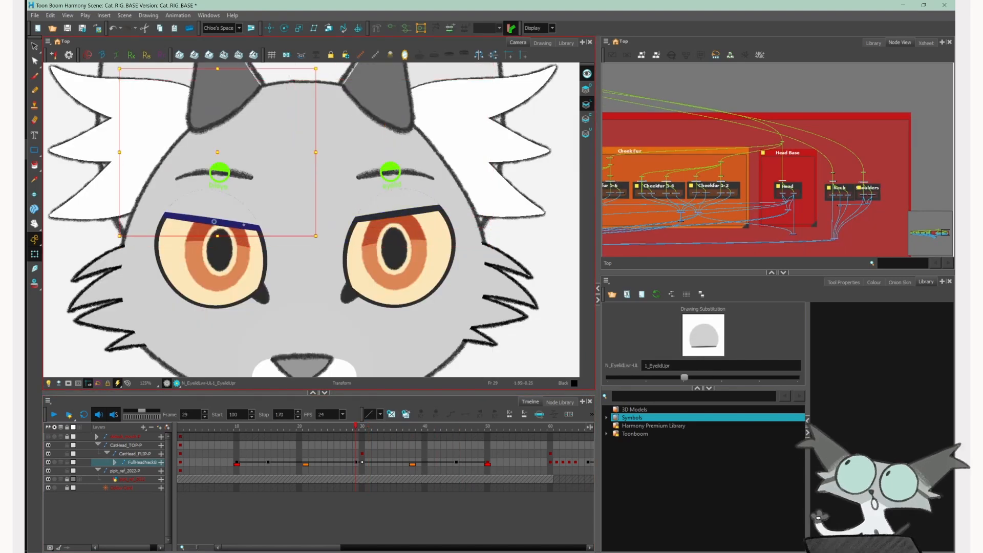
{"action": "left_click_drag", "start_coordinate": [244, 224], "coordinate": [247, 220]}
{"action": "key", "text": "Escape"}
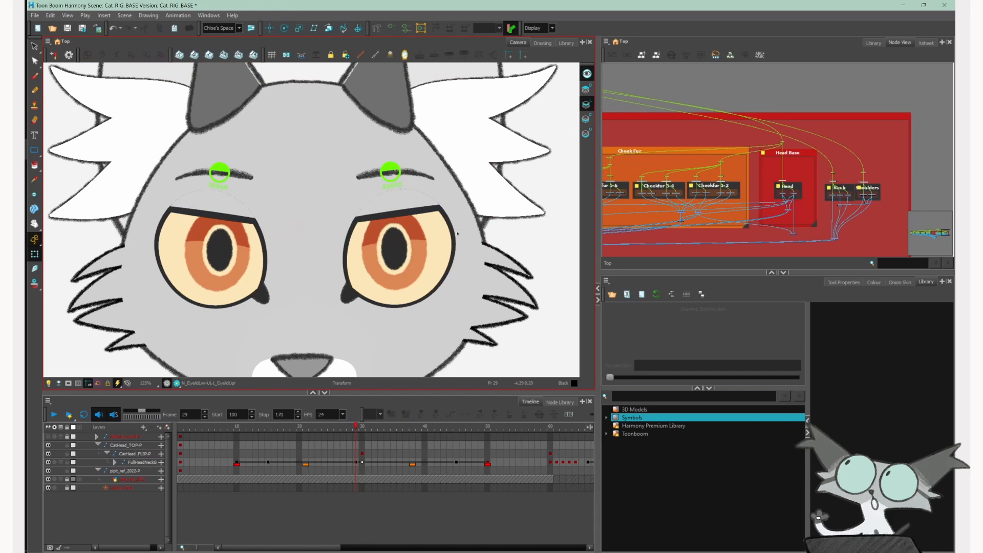
- Lower both upper eyelids at frame 29 to return the eyes to a half-closed look
{"action": "scroll", "coordinate": [454, 248], "scroll_direction": "down", "scroll_amount": 2}
{"action": "scroll", "coordinate": [336, 249], "scroll_direction": "up", "scroll_amount": 2}
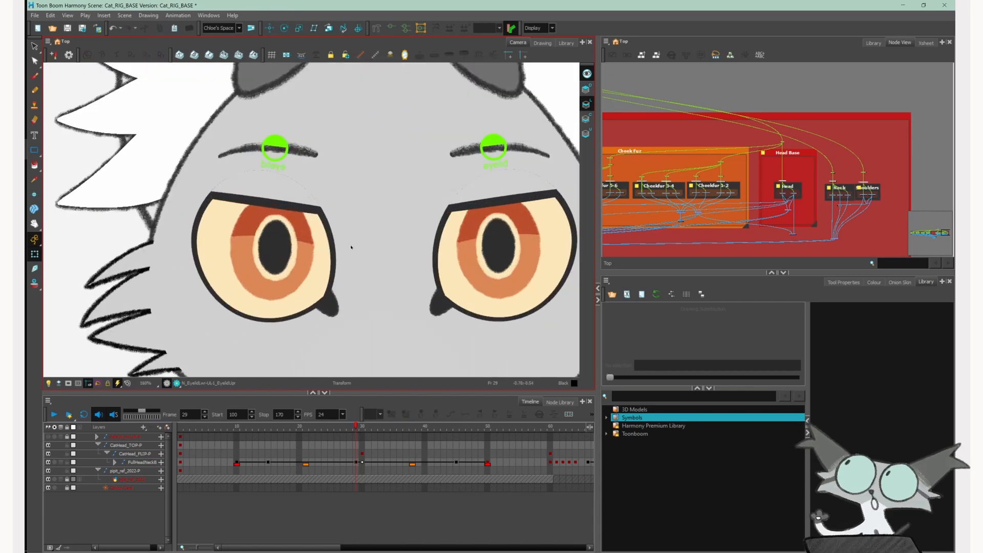
{"action": "scroll", "coordinate": [353, 246], "scroll_direction": "down", "scroll_amount": 2}
{"action": "scroll", "coordinate": [438, 215], "scroll_direction": "up", "scroll_amount": 2}
{"action": "left_click", "coordinate": [439, 215]}
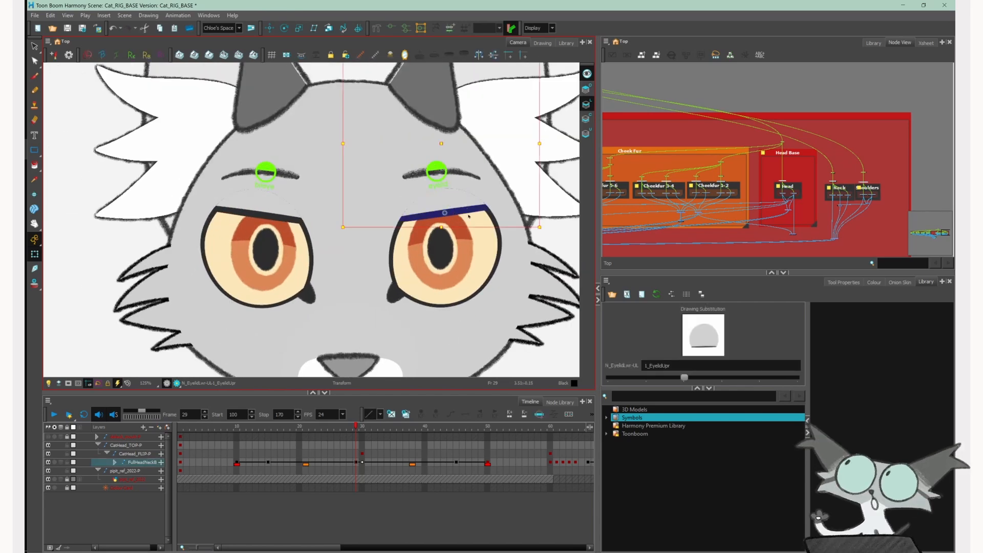
{"action": "left_click_drag", "start_coordinate": [438, 215], "coordinate": [445, 235]}
{"action": "left_click", "coordinate": [362, 216]}
{"action": "left_click_drag", "start_coordinate": [268, 220], "coordinate": [271, 239]}
{"action": "key", "text": "Escape"}
- Reposition the irises of both eyes within the eye whites at frame 29
{"action": "left_click", "coordinate": [263, 266]}
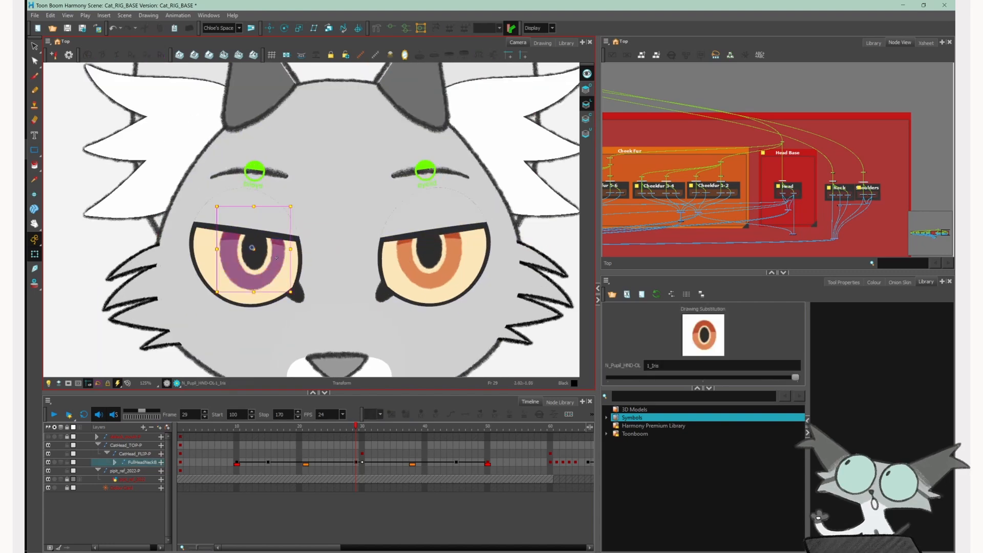
{"action": "mouse_move", "coordinate": [262, 266]}
{"action": "left_mouse_down"}
{"action": "mouse_move", "coordinate": [285, 266]}
{"action": "mouse_move", "coordinate": [213, 265]}
{"action": "mouse_move", "coordinate": [325, 247]}
{"action": "mouse_move", "coordinate": [312, 270]}
{"action": "mouse_move", "coordinate": [264, 263]}
{"action": "left_mouse_up"}
{"action": "left_click", "coordinate": [441, 273]}
{"action": "mouse_move", "coordinate": [442, 273]}
{"action": "left_mouse_down"}
{"action": "mouse_move", "coordinate": [423, 276]}
{"action": "mouse_move", "coordinate": [442, 273]}
{"action": "left_mouse_up"}
{"action": "scroll", "coordinate": [369, 220], "scroll_direction": "down", "scroll_amount": 2}
{"action": "scroll", "coordinate": [348, 307], "scroll_direction": "up", "scroll_amount": 1}
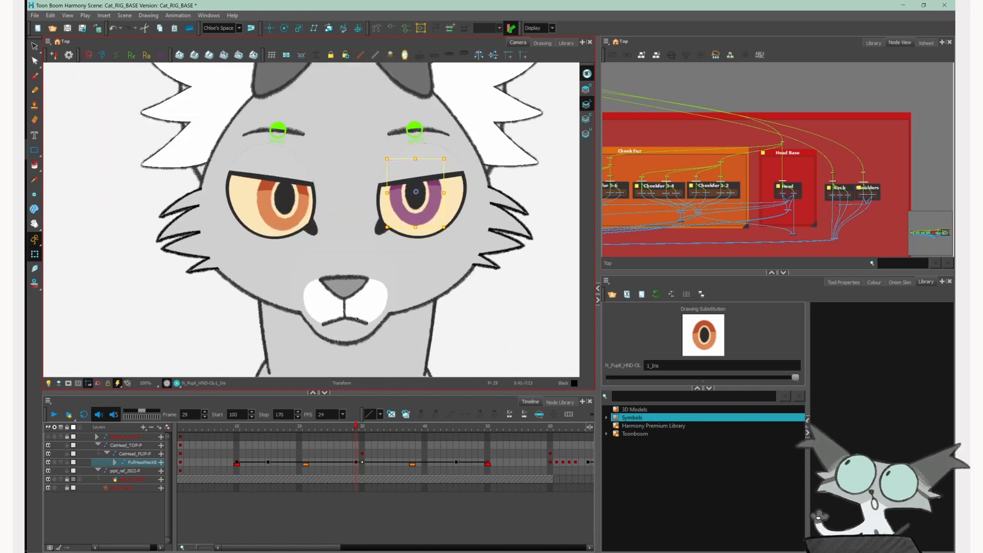
- Select the nose and mouth drawings in turn at frame 29, then clear the selection
{"action": "left_click", "coordinate": [353, 309]}
{"action": "left_click", "coordinate": [344, 316]}
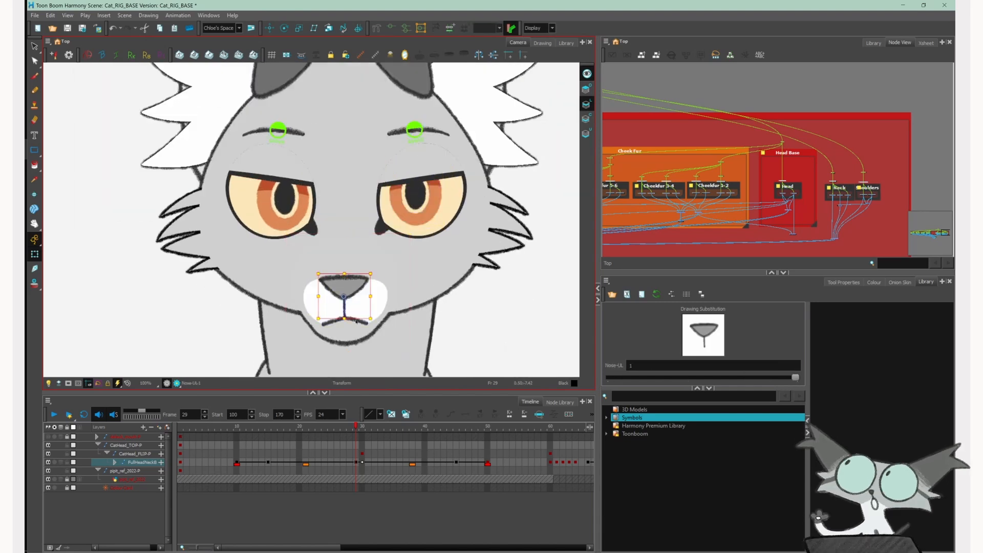
{"action": "left_click", "coordinate": [359, 297]}
{"action": "mouse_move", "coordinate": [359, 298]}
{"action": "left_mouse_down"}
{"action": "mouse_move", "coordinate": [356, 321]}
{"action": "mouse_move", "coordinate": [327, 350]}
{"action": "mouse_move", "coordinate": [348, 228]}
{"action": "mouse_move", "coordinate": [491, 276]}
{"action": "mouse_move", "coordinate": [361, 314]}
{"action": "mouse_move", "coordinate": [323, 356]}
{"action": "mouse_move", "coordinate": [398, 271]}
{"action": "mouse_move", "coordinate": [461, 300]}
{"action": "mouse_move", "coordinate": [353, 299]}
{"action": "mouse_move", "coordinate": [360, 256]}
{"action": "mouse_move", "coordinate": [354, 311]}
{"action": "left_mouse_up"}
{"action": "left_click", "coordinate": [359, 321]}
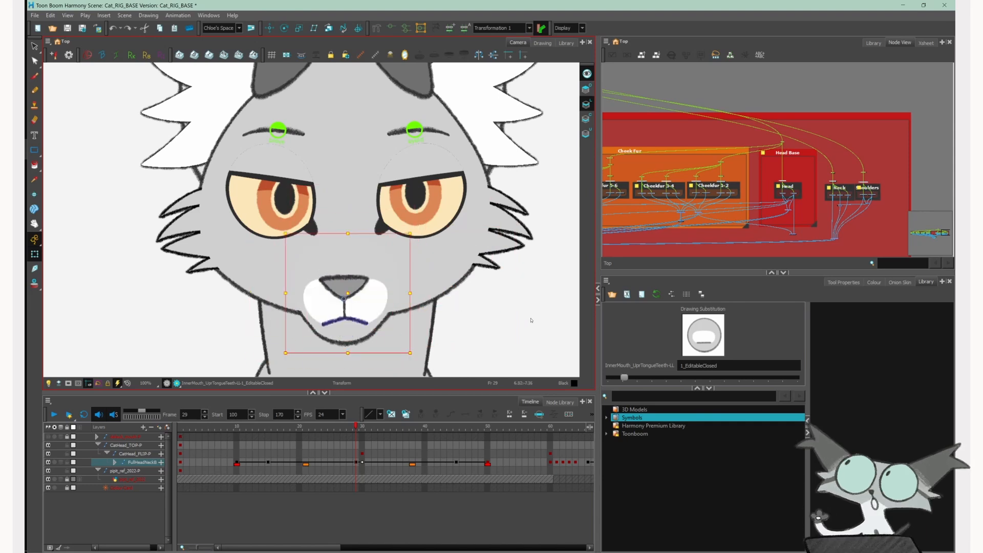
{"action": "key", "text": "Escape"}
- Go to frame 60 and view the rig's front-facing pose with wide-open eyes
{"action": "scroll", "coordinate": [482, 291], "scroll_direction": "down", "scroll_amount": 4}
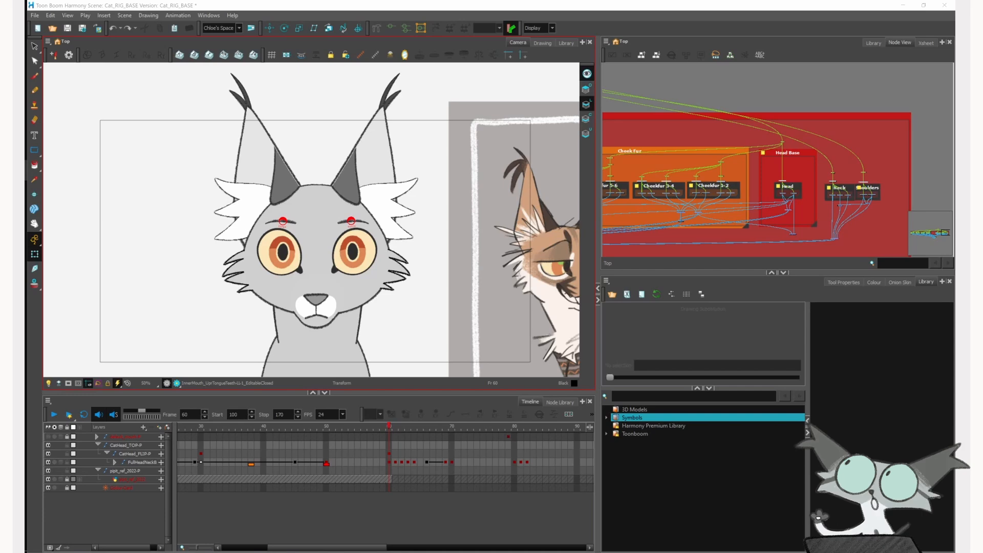
{"action": "left_click", "coordinate": [401, 356]}
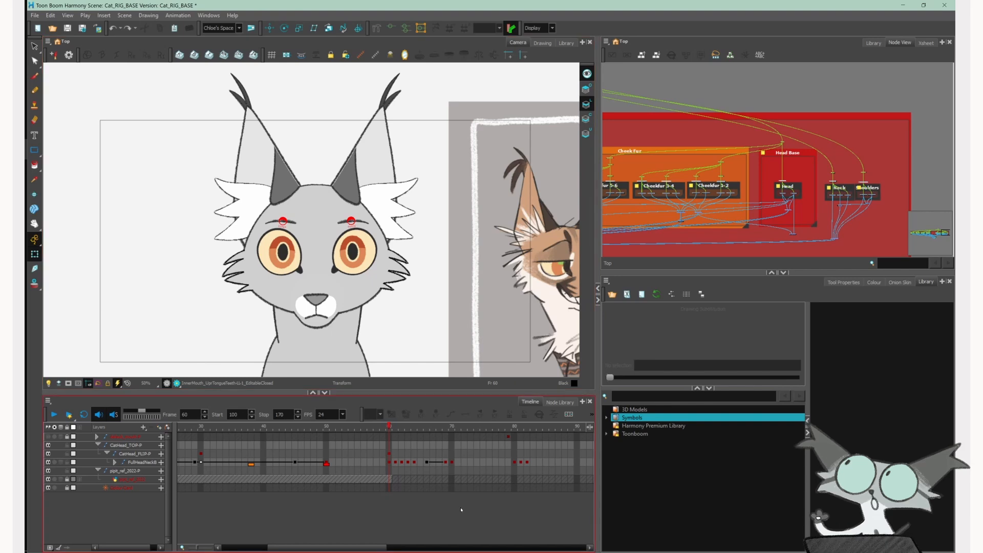
{"action": "left_click_drag", "start_coordinate": [347, 334], "coordinate": [361, 333]}
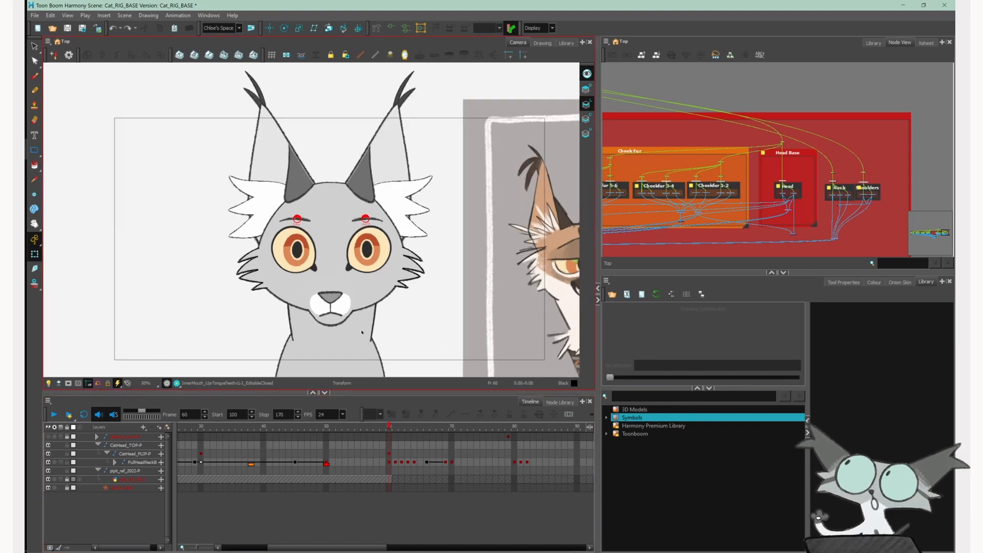
- Select the eyelid control above the right-hand eye at frame 60 and view it together with the wide-open eyes
{"action": "scroll", "coordinate": [334, 293], "scroll_direction": "up", "scroll_amount": 3}
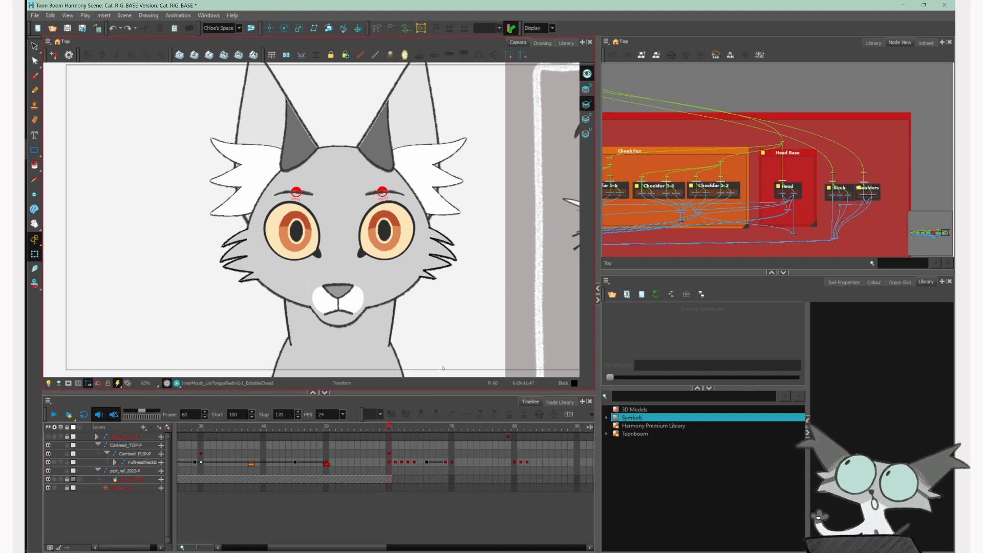
{"action": "left_click", "coordinate": [396, 427]}
{"action": "mouse_move", "coordinate": [396, 428]}
{"action": "left_mouse_down"}
{"action": "mouse_move", "coordinate": [426, 430]}
{"action": "mouse_move", "coordinate": [387, 432]}
{"action": "left_mouse_up"}
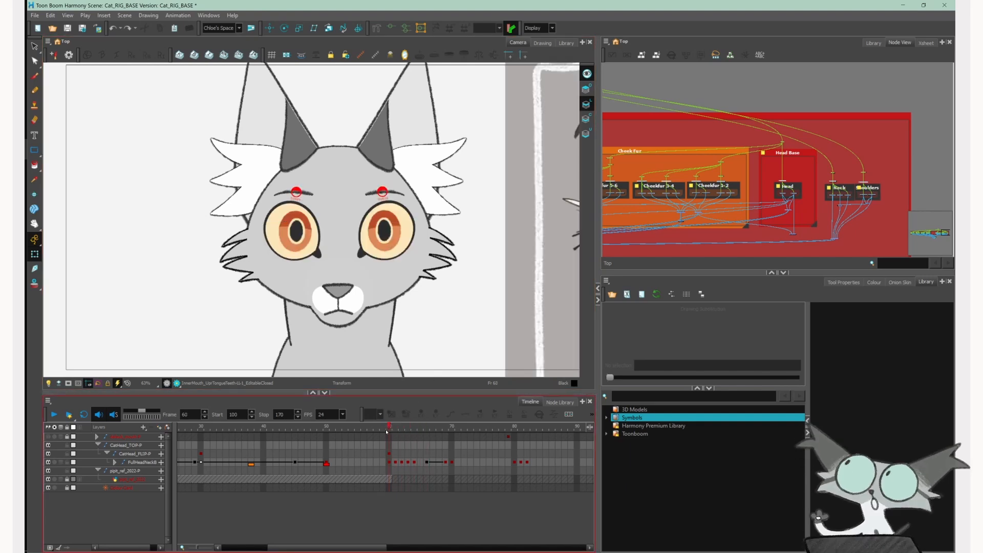
{"action": "left_click", "coordinate": [380, 225]}
{"action": "scroll", "coordinate": [376, 193], "scroll_direction": "up", "scroll_amount": 3}
{"action": "scroll", "coordinate": [379, 189], "scroll_direction": "up", "scroll_amount": 3}
{"action": "left_click", "coordinate": [419, 214]}
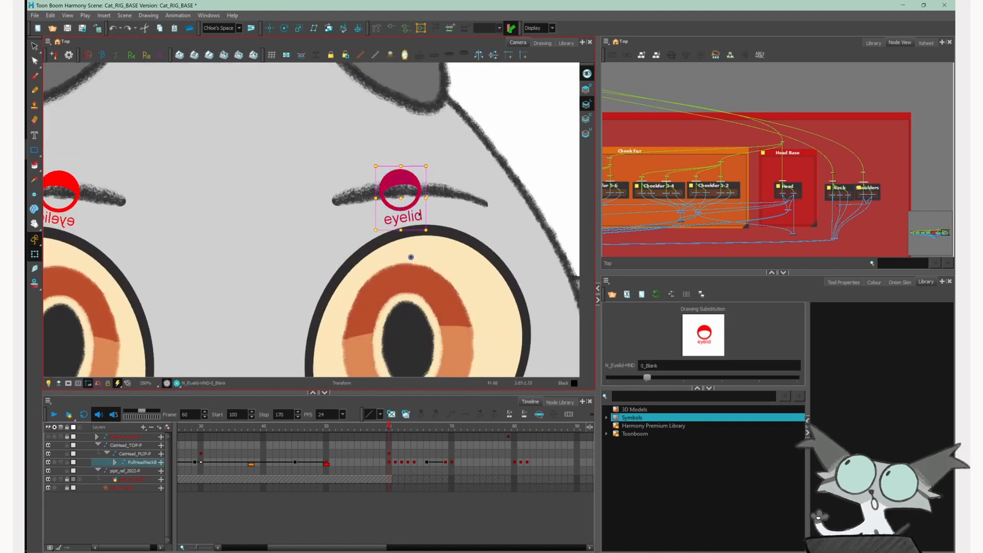
{"action": "scroll", "coordinate": [410, 190], "scroll_direction": "down", "scroll_amount": 3}
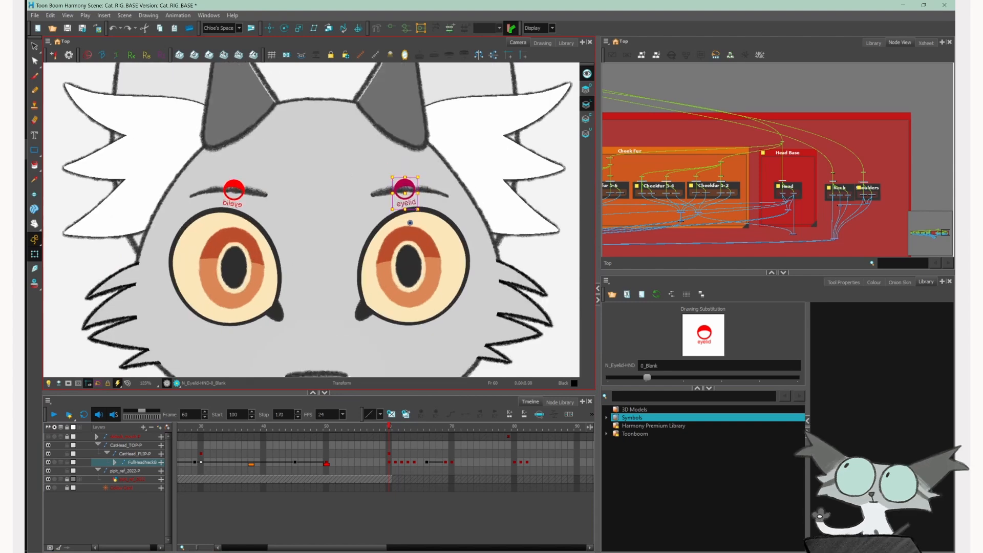
{"action": "scroll", "coordinate": [405, 189], "scroll_direction": "up", "scroll_amount": 2}
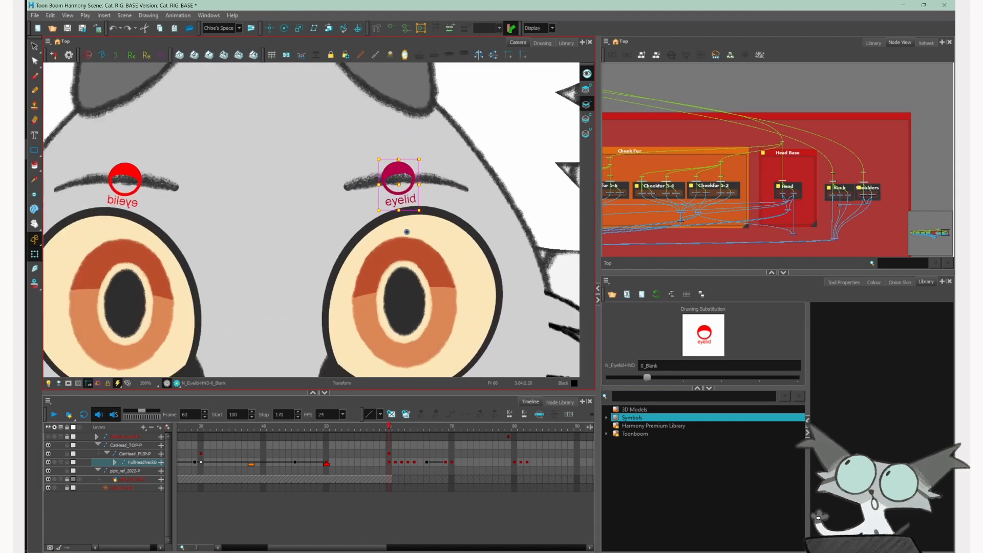
{"action": "scroll", "coordinate": [403, 179], "scroll_direction": "down", "scroll_amount": 3}
{"action": "scroll", "coordinate": [403, 329], "scroll_direction": "up", "scroll_amount": 2}
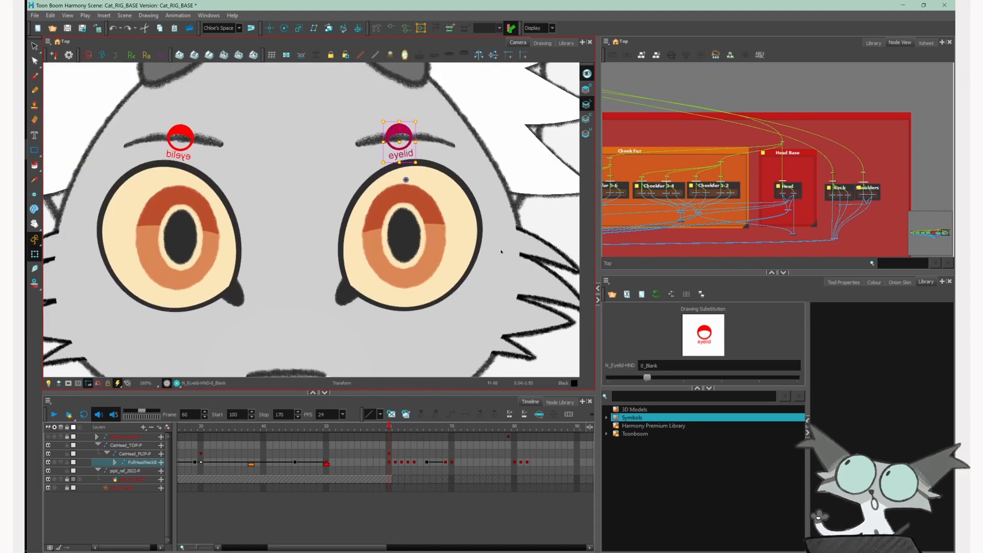
{"action": "scroll", "coordinate": [388, 125], "scroll_direction": "up", "scroll_amount": 1}
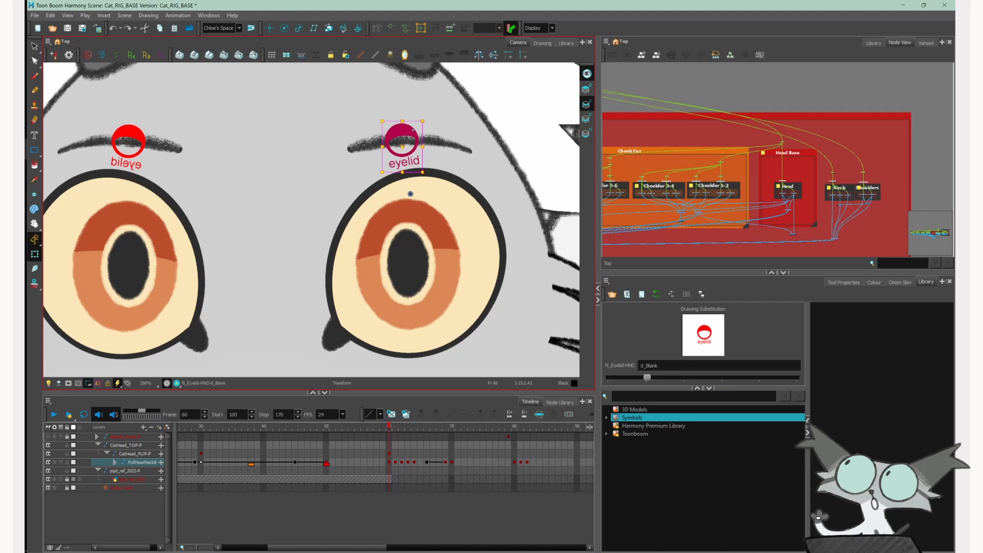
- At frame 61, try moving the right-hand eye's upper eyelid and its eyelid control, then undo the moves
{"action": "left_click", "coordinate": [392, 428]}
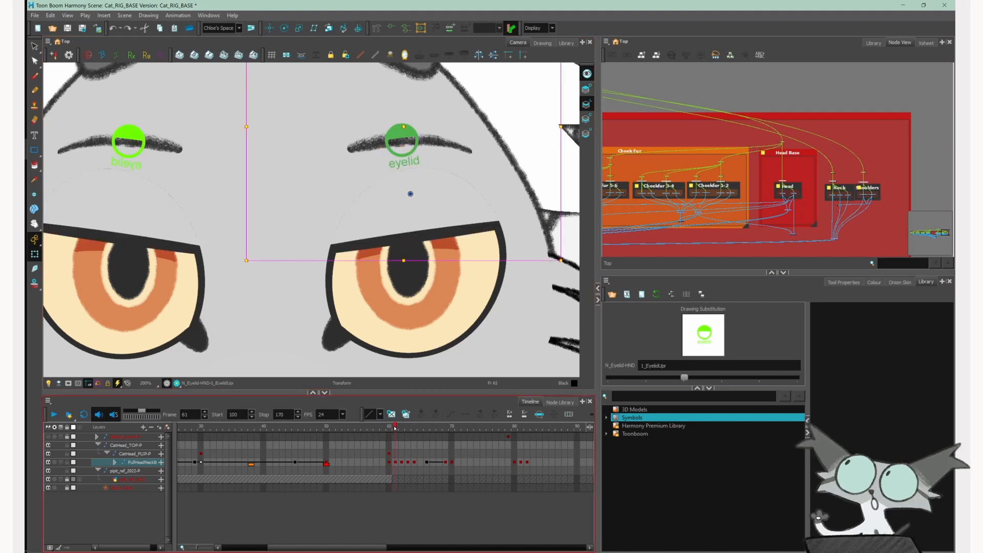
{"action": "left_click", "coordinate": [434, 213]}
{"action": "left_click_drag", "start_coordinate": [441, 222], "coordinate": [450, 213]}
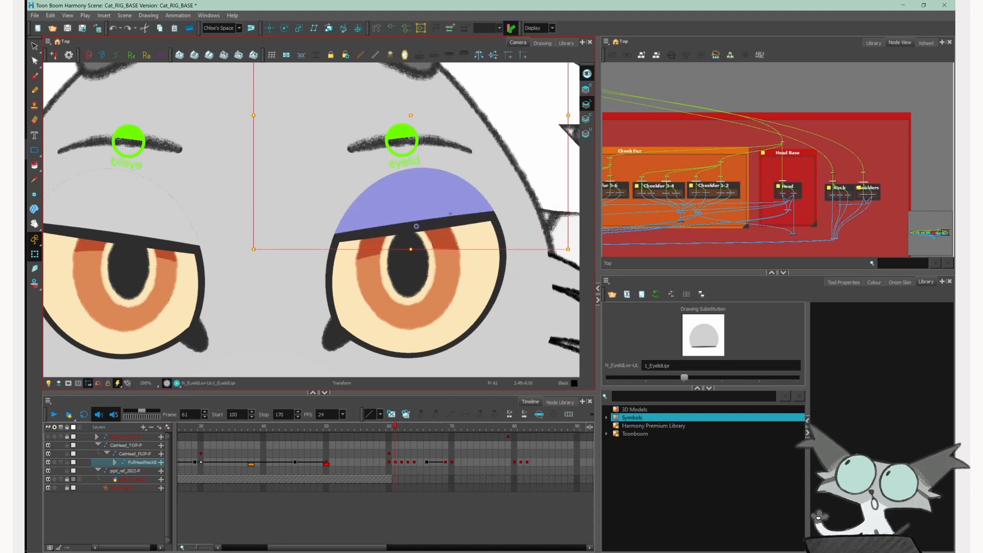
{"action": "key", "text": "ctrl+z"}
{"action": "left_click", "coordinate": [405, 134]}
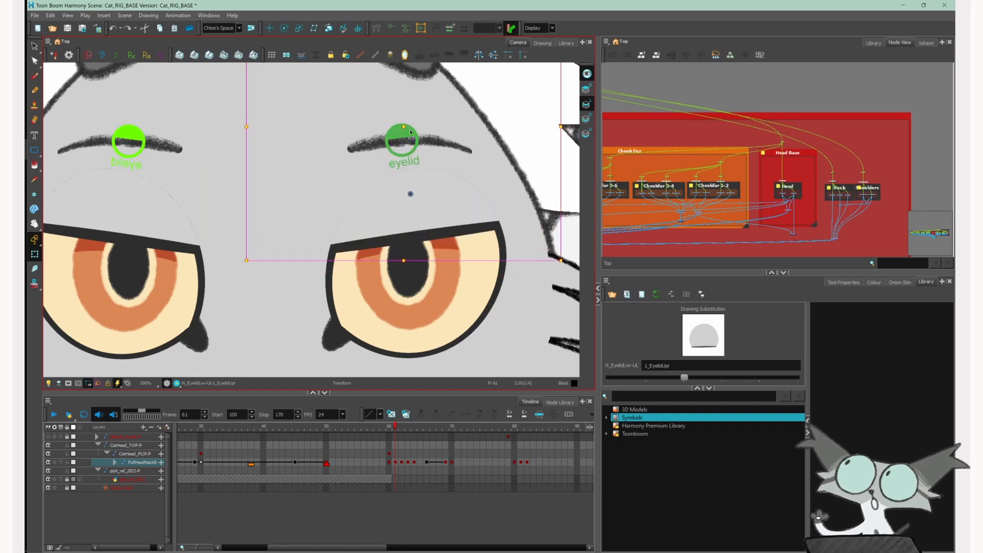
{"action": "left_click_drag", "start_coordinate": [405, 134], "coordinate": [412, 105]}
{"action": "left_click", "coordinate": [416, 413]}
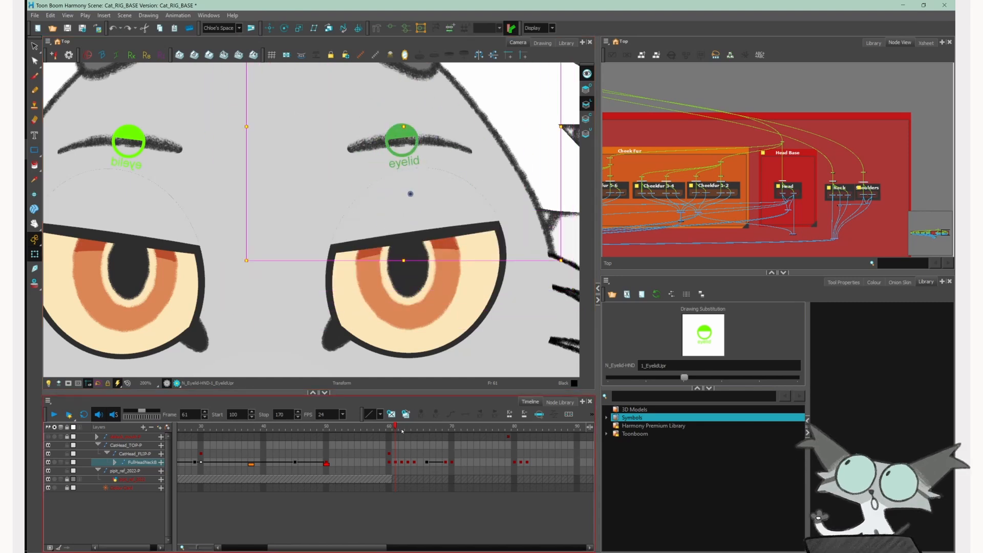
- Step through frames 62 to 64 to examine the lower, both-lid and closed eyelid drawings, then select the closed lid
{"action": "left_click", "coordinate": [402, 431]}
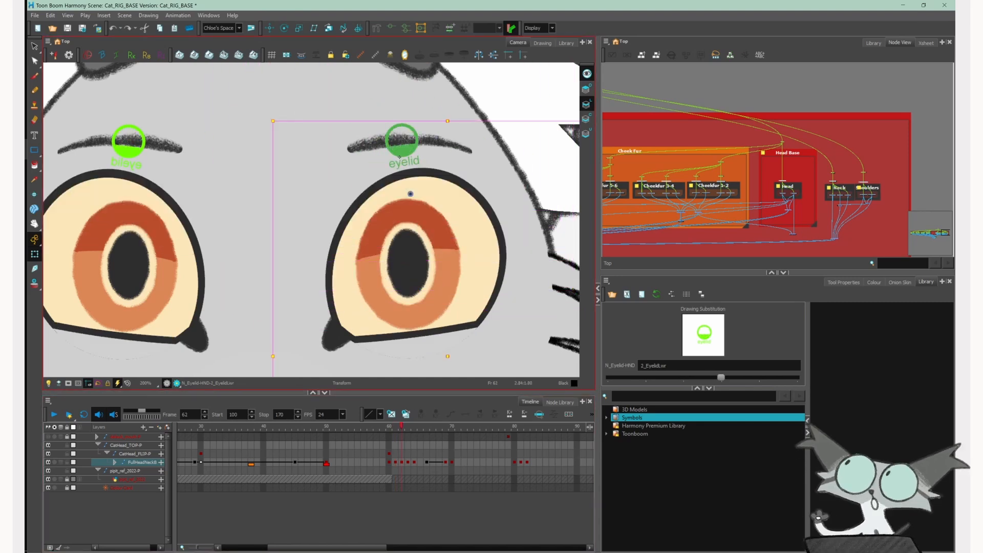
{"action": "key", "text": "period"}
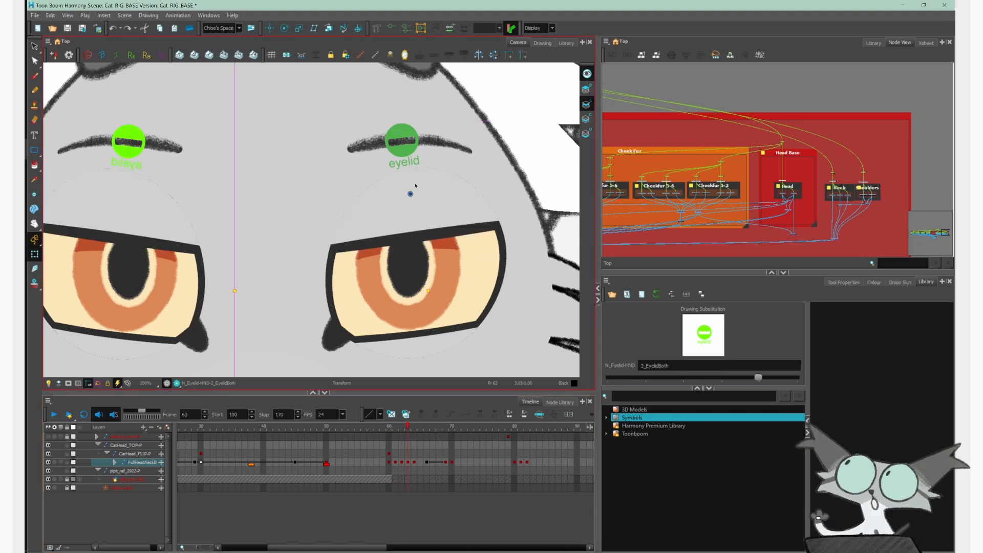
{"action": "scroll", "coordinate": [419, 228], "scroll_direction": "down", "scroll_amount": 1}
{"action": "scroll", "coordinate": [420, 227], "scroll_direction": "up", "scroll_amount": 1}
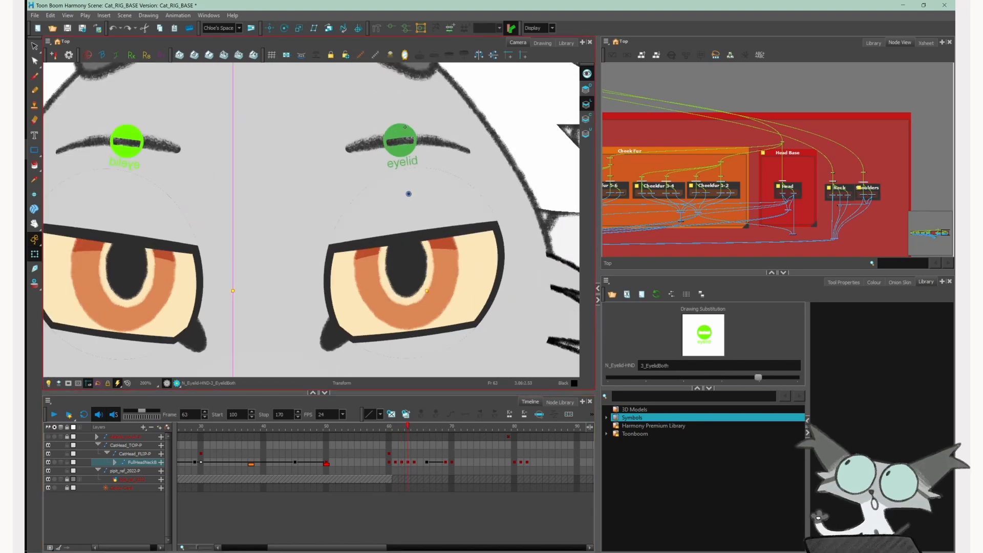
{"action": "left_click_drag", "start_coordinate": [405, 127], "coordinate": [409, 142]}
{"action": "key", "text": "ctrl+z"}
{"action": "key", "text": "period"}
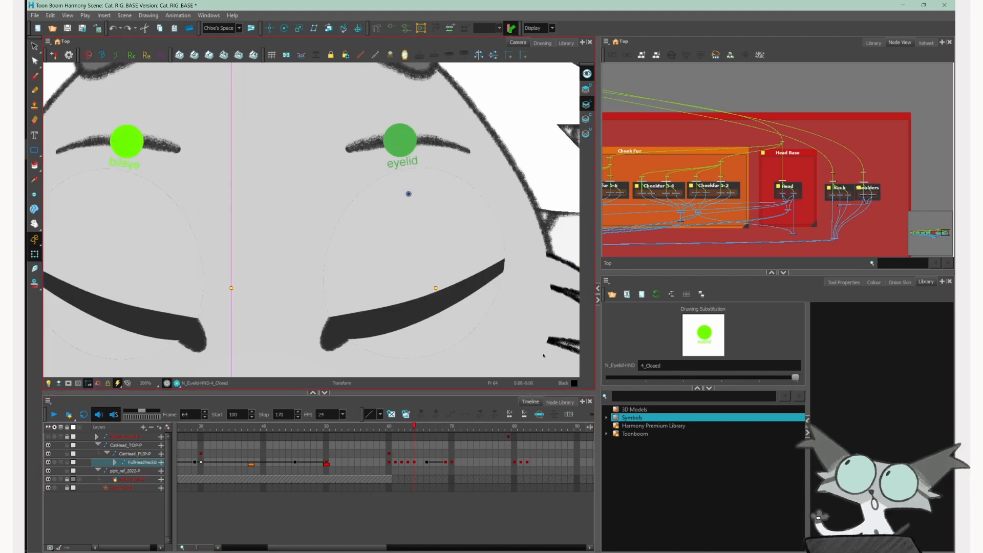
{"action": "left_click", "coordinate": [363, 327]}
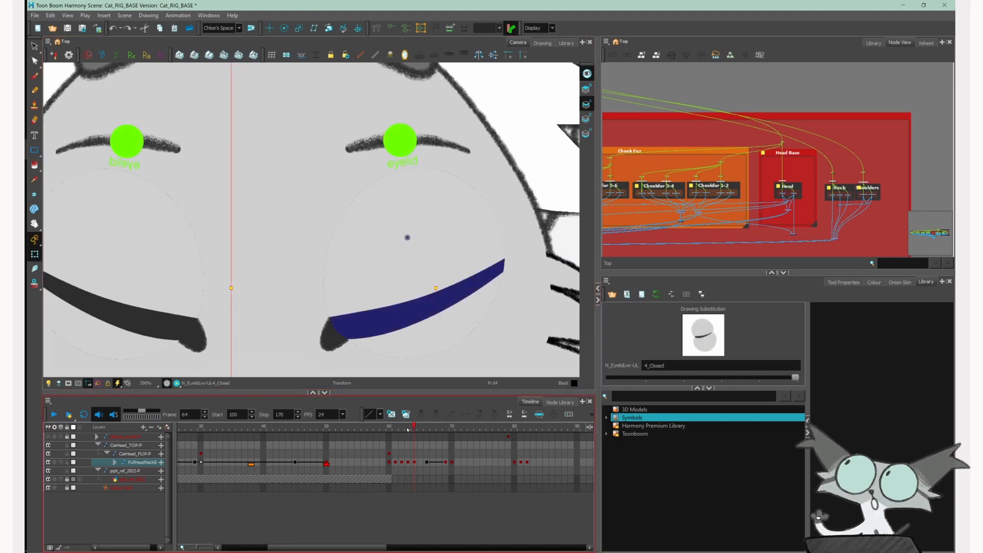
- Select the right-hand upper eyelid at frame 61 and cycle its drawing substitutions, ending on 1_EyelidUpr
{"action": "key", "text": "comma"}
{"action": "key", "text": "comma"}
{"action": "key", "text": "comma"}
{"action": "left_click", "coordinate": [379, 203]}
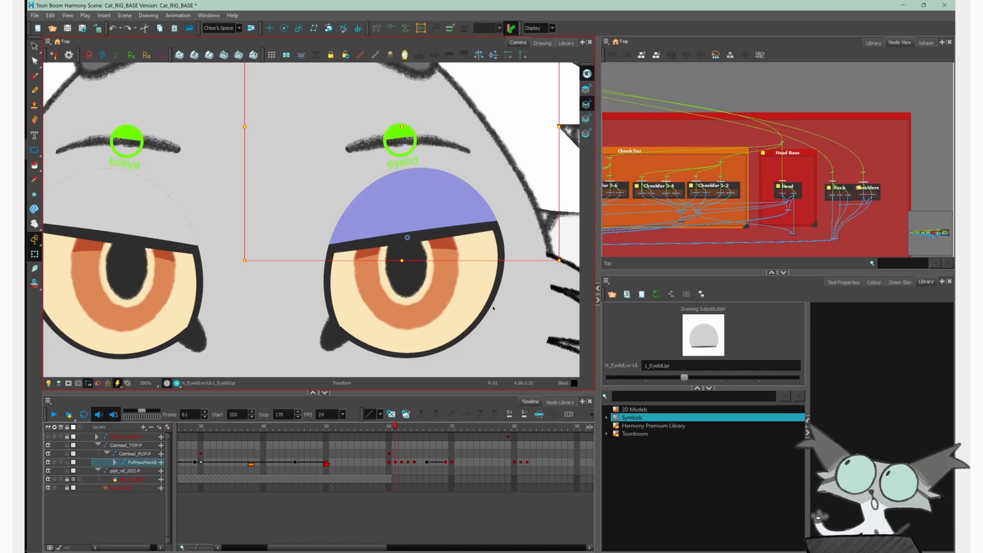
{"action": "key", "text": "bracketright"}
{"action": "key", "text": "bracketright"}
{"action": "key", "text": "bracketright"}
{"action": "key", "text": "bracketleft"}
{"action": "key", "text": "bracketleft"}
{"action": "key", "text": "bracketleft"}
{"action": "key", "text": "bracketright"}
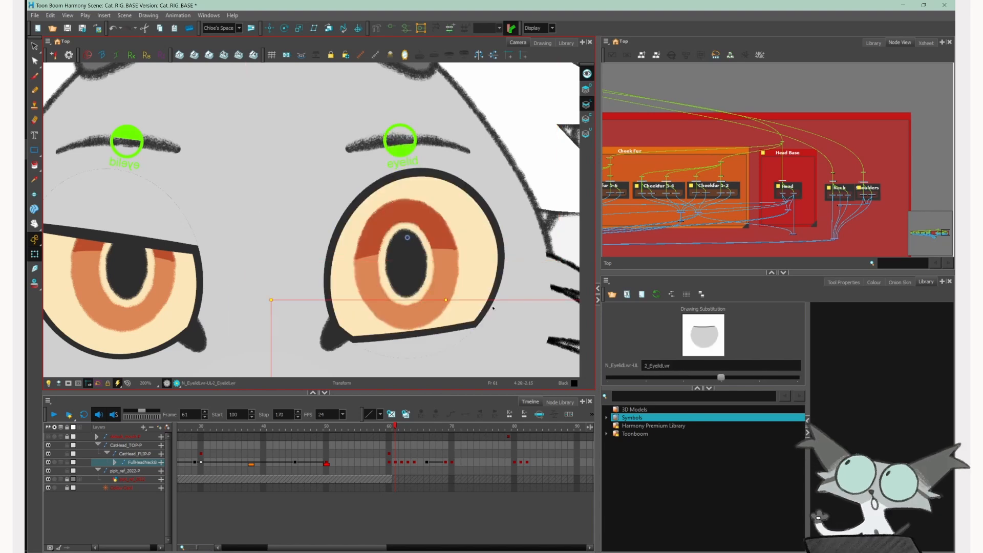
{"action": "key", "text": "bracketright"}
{"action": "key", "text": "bracketright"}
{"action": "key", "text": "bracketleft"}
{"action": "key", "text": "bracketright"}
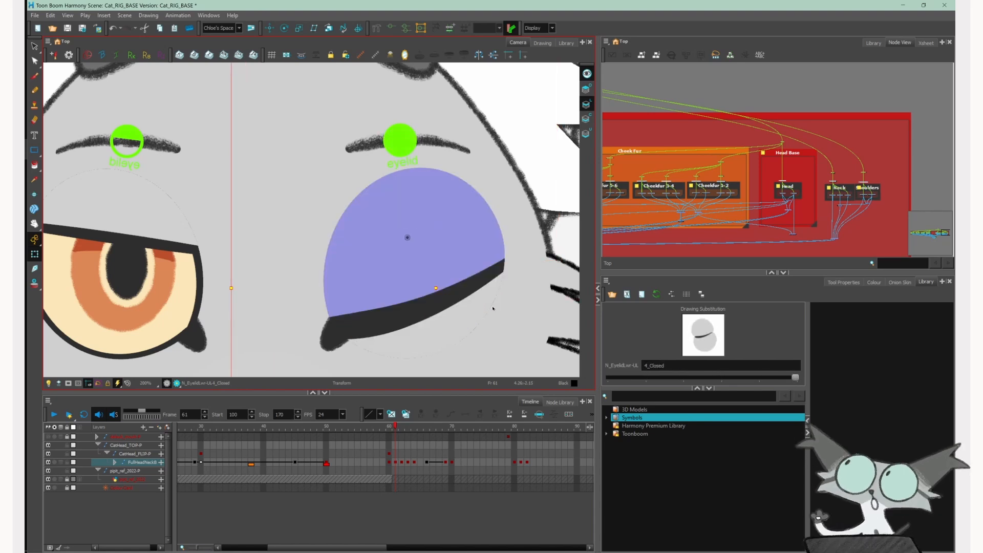
{"action": "key", "text": "bracketright"}
{"action": "key", "text": "bracketright"}
{"action": "key", "text": "bracketright"}
{"action": "key", "text": "bracketright"}
{"action": "key", "text": "bracketright"}
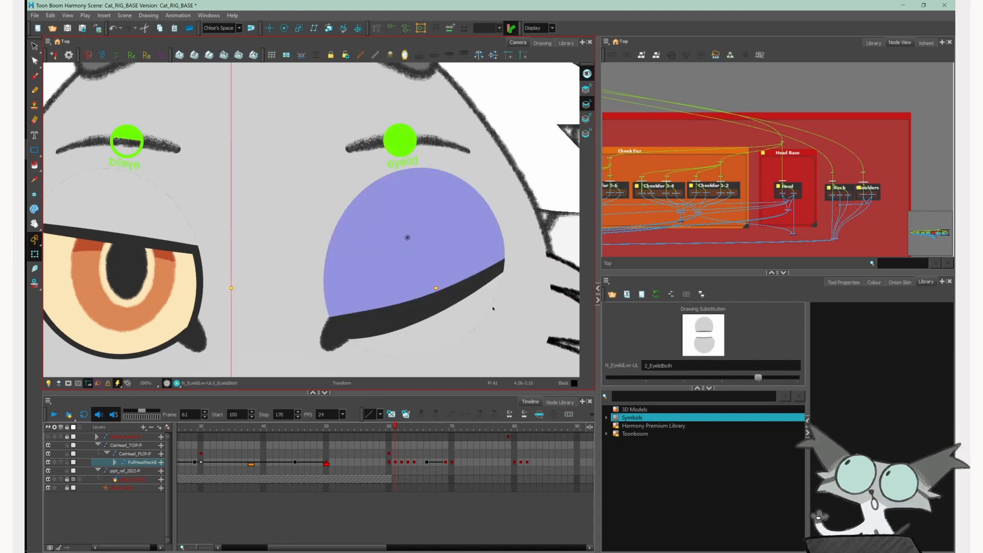
{"action": "key", "text": "bracketleft"}
{"action": "key", "text": "bracketleft"}
{"action": "key", "text": "bracketleft"}
{"action": "key", "text": "bracketleft"}
{"action": "key", "text": "bracketright"}
{"action": "key", "text": "bracketright"}
{"action": "key", "text": "bracketright"}
{"action": "key", "text": "bracketright"}
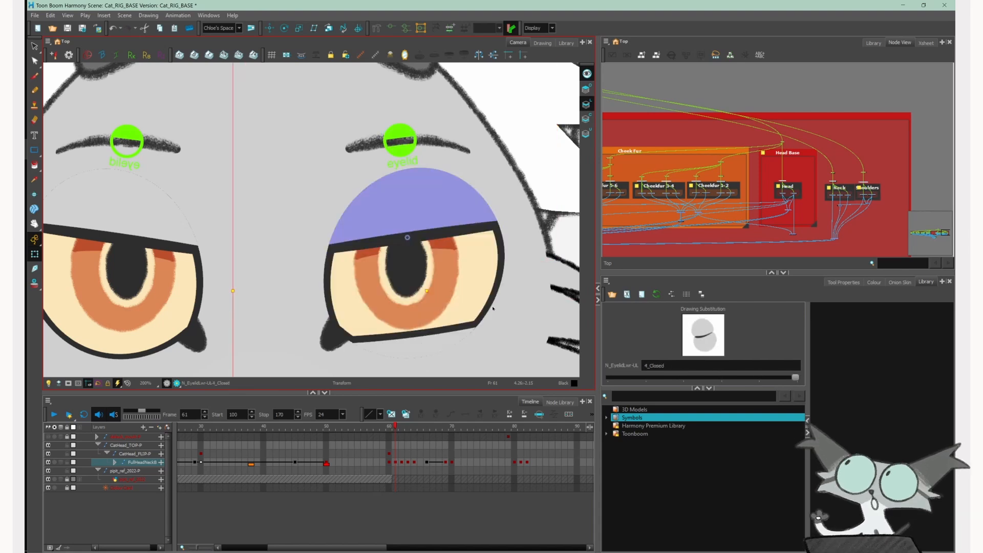
{"action": "key", "text": "bracketright"}
{"action": "key", "text": "bracketleft"}
{"action": "key", "text": "bracketleft"}
{"action": "key", "text": "bracketleft"}
{"action": "key", "text": "bracketleft"}
{"action": "key", "text": "bracketleft"}
{"action": "key", "text": "bracketleft"}
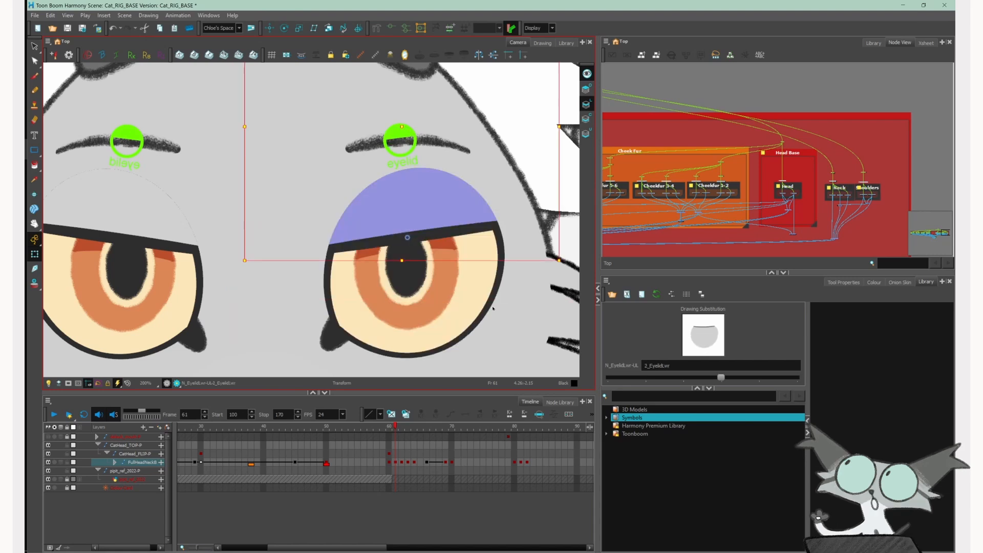
{"action": "key", "text": "bracketright"}
{"action": "key", "text": "bracketright"}
{"action": "key", "text": "bracketleft"}
{"action": "key", "text": "bracketright"}
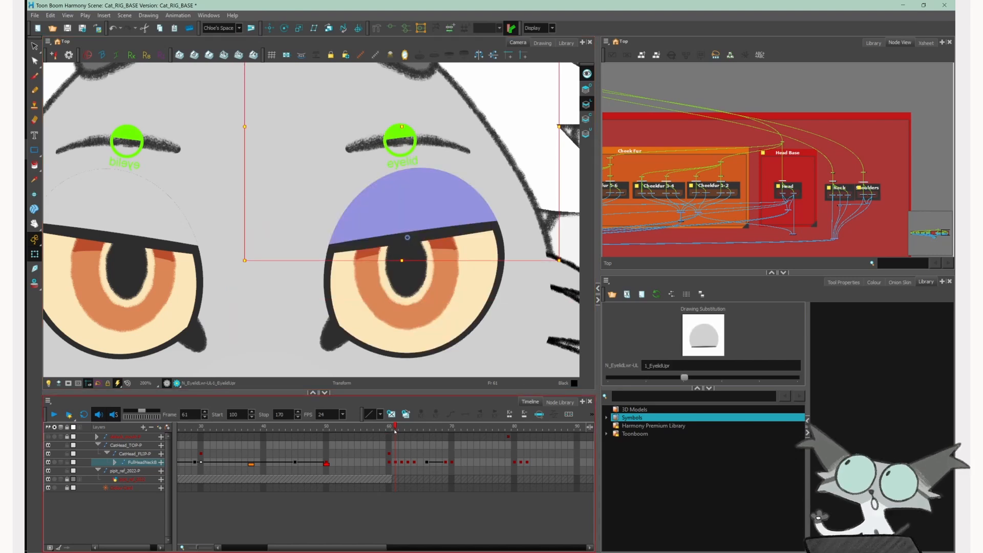
- Locate the selected eyelid's layer in the timeline, compare frames 60 and 61, and show the Duplicate Drawings command without applying it
{"action": "key", "text": "o"}
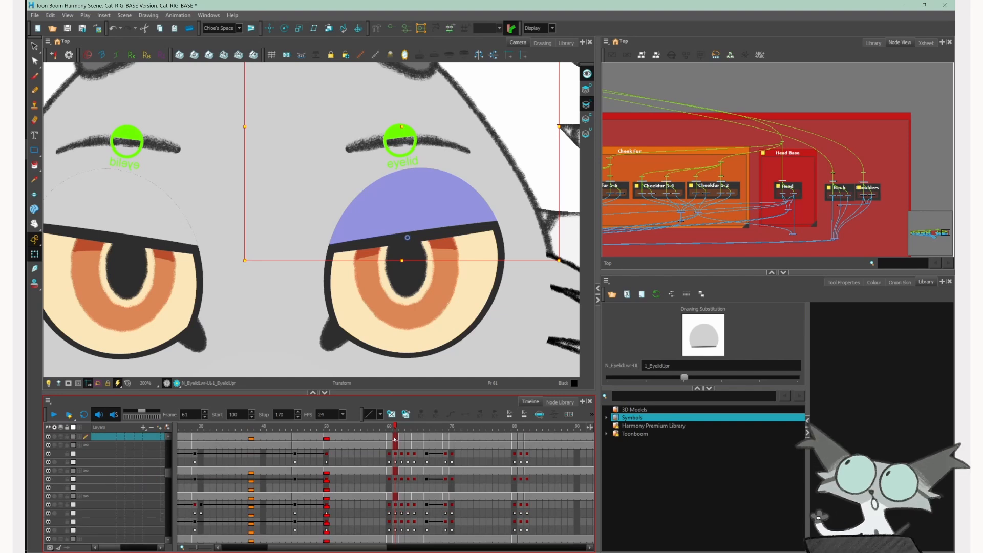
{"action": "key", "text": "comma"}
{"action": "key", "text": "period"}
{"action": "key", "text": "comma"}
{"action": "key", "text": "period"}
{"action": "right_click", "coordinate": [397, 438]}
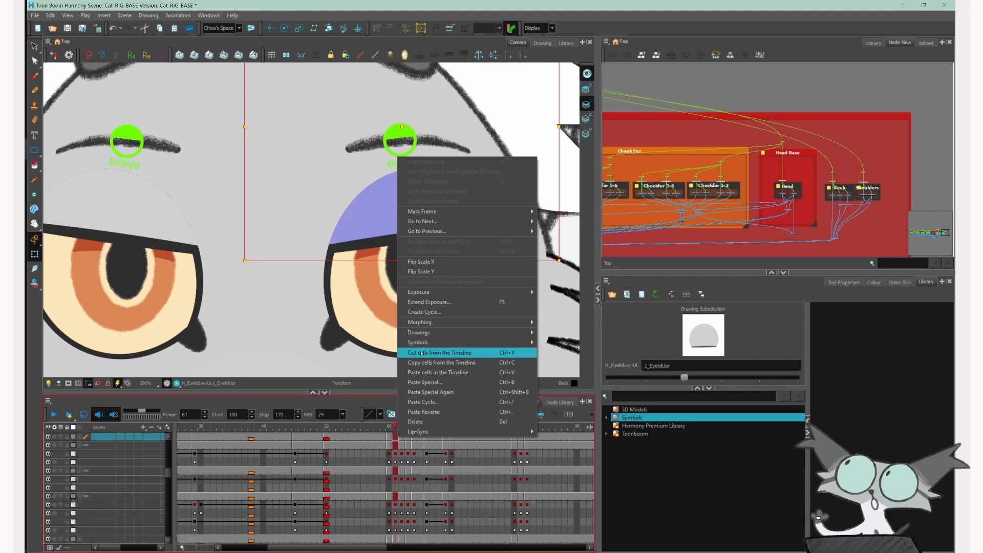
{"action": "mouse_move", "coordinate": [512, 332]}
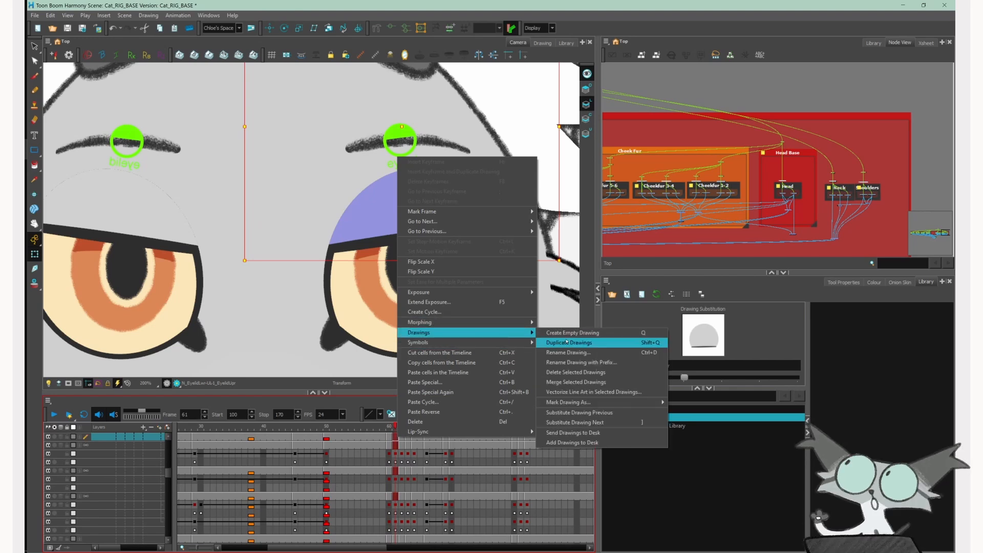
{"action": "left_click", "coordinate": [389, 426]}
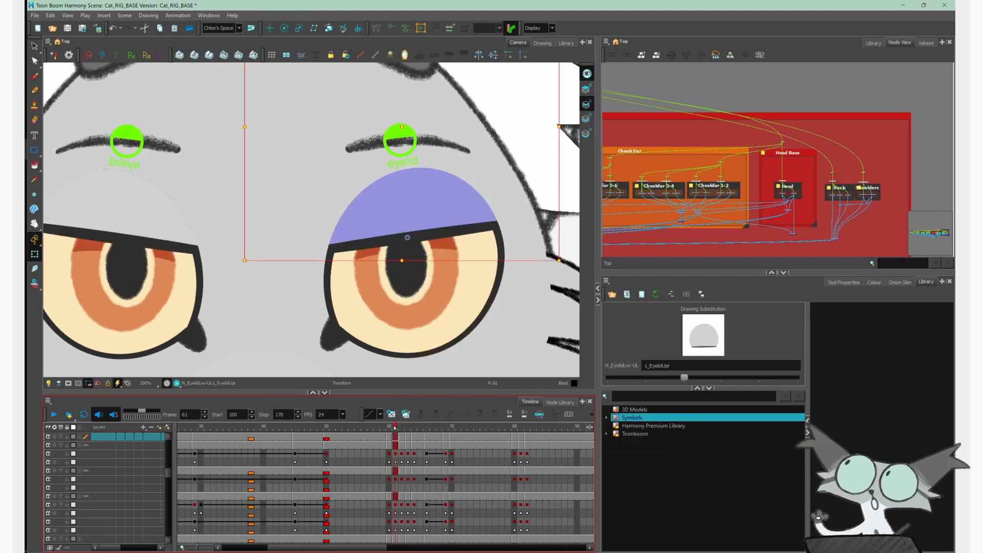
- Switch the right-hand eyelid's drawing substitution at frame 61 to 4_Closed, 0_Blank and 2_EyelidLwr in turn
{"action": "left_click_drag", "start_coordinate": [683, 378], "coordinate": [798, 376]}
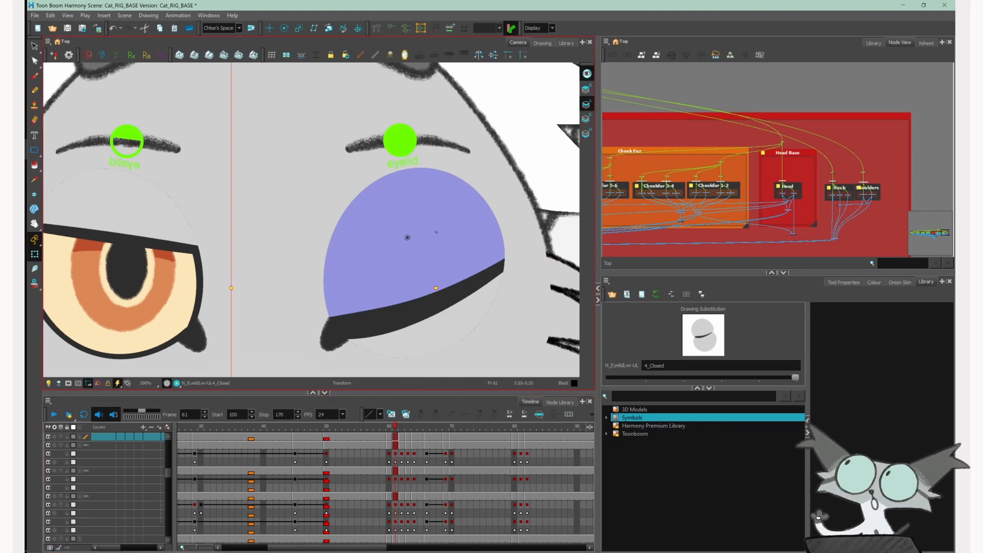
{"action": "left_click_drag", "start_coordinate": [789, 378], "coordinate": [655, 379]}
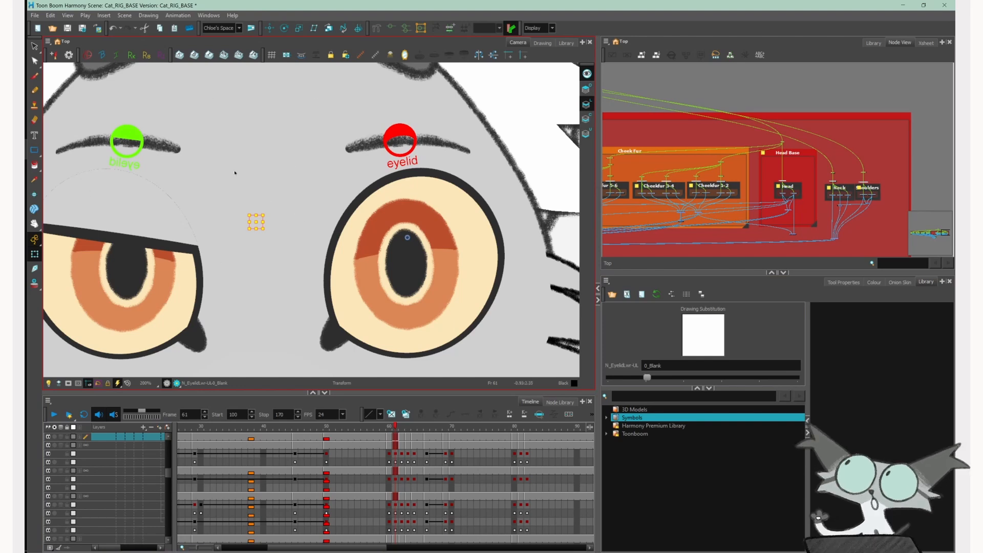
{"action": "left_click_drag", "start_coordinate": [647, 377], "coordinate": [720, 377]}
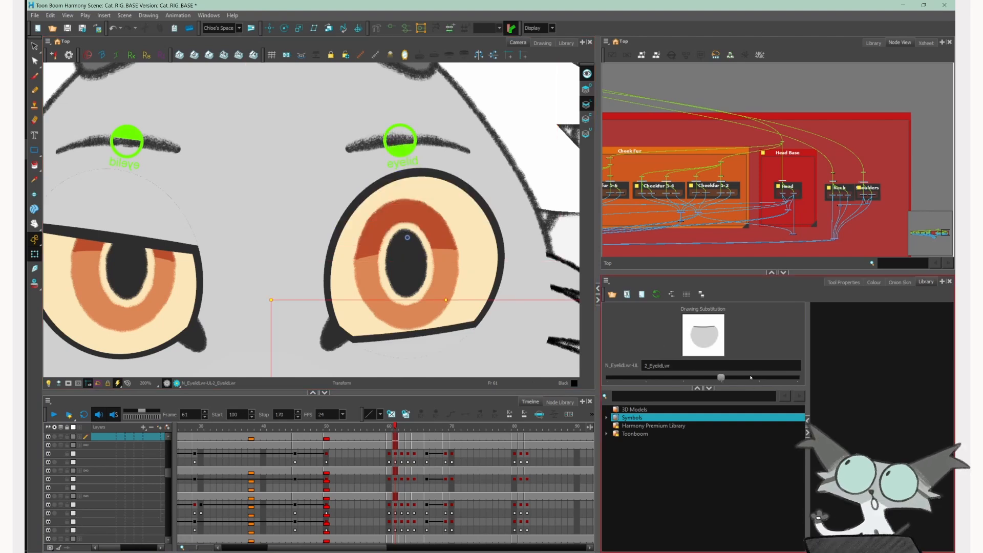
- Delete the right-hand eyelid's drawing cell at frame 61 and compare the frame with frame 60
{"action": "left_click", "coordinate": [396, 438]}
{"action": "key", "text": "Delete"}
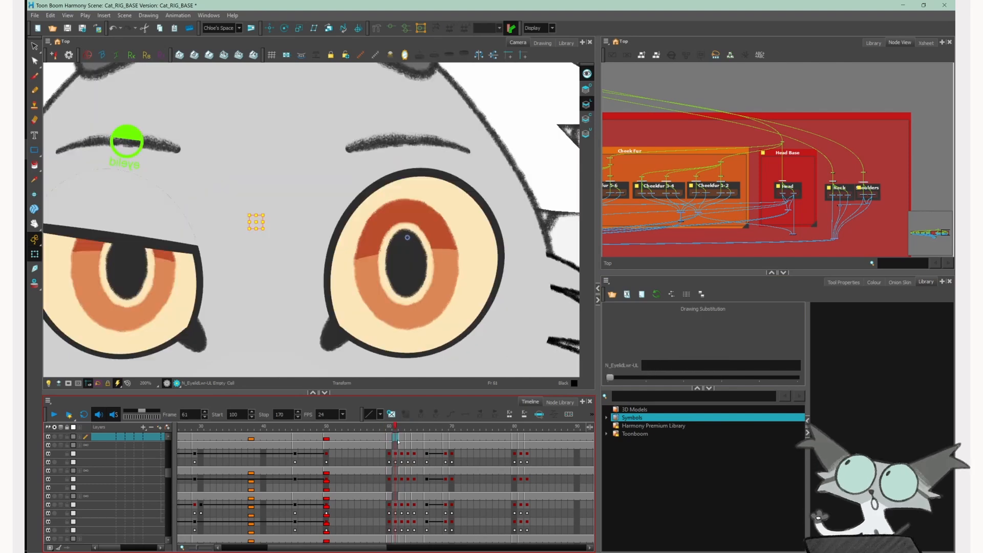
{"action": "left_click", "coordinate": [385, 430]}
{"action": "left_click", "coordinate": [395, 429]}
- Select the eyelid's 0_Blank cell at frame 60, show the Delete Selected Drawings command without applying it, and compare with frame 61
{"action": "left_click", "coordinate": [389, 439]}
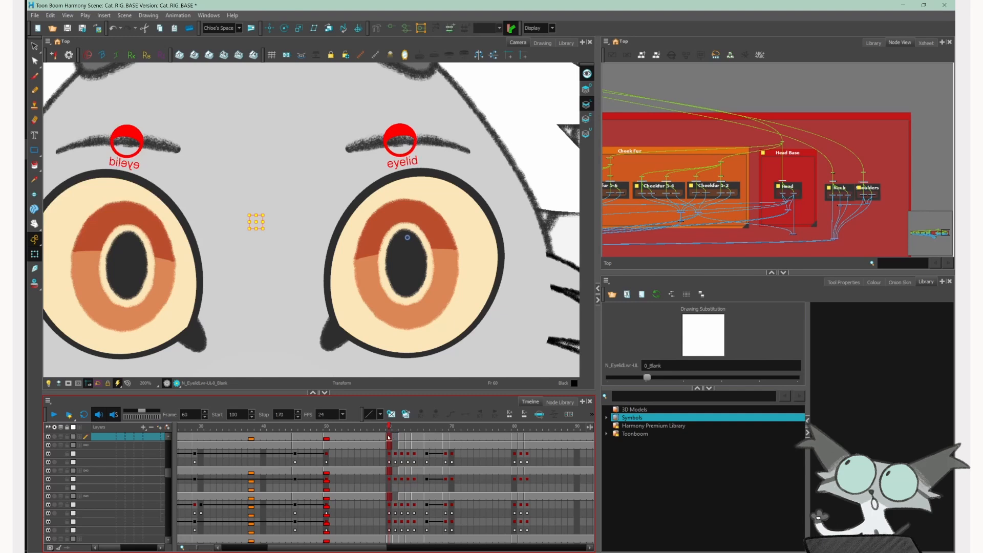
{"action": "right_click", "coordinate": [388, 438]}
{"action": "mouse_move", "coordinate": [412, 332]}
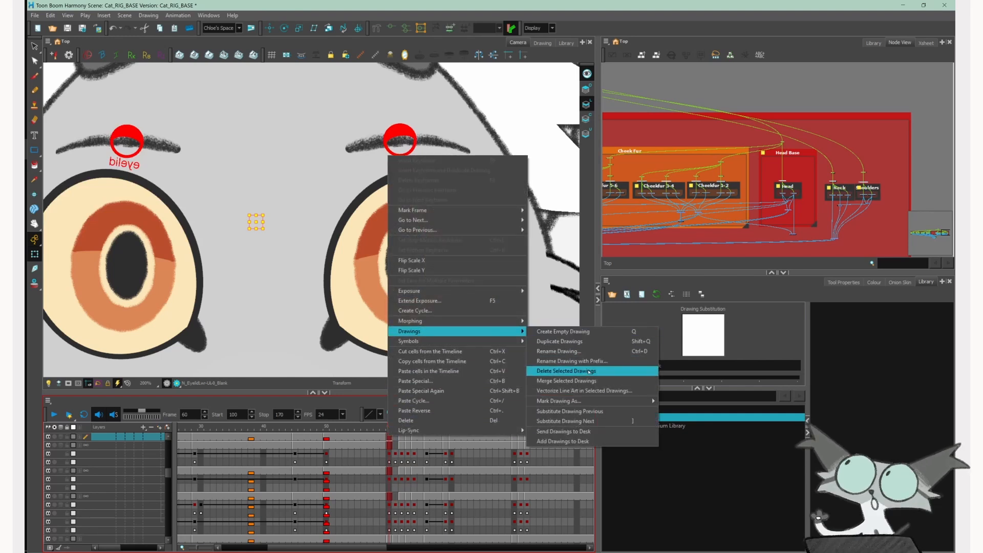
{"action": "left_click", "coordinate": [376, 445]}
{"action": "left_click", "coordinate": [396, 425]}
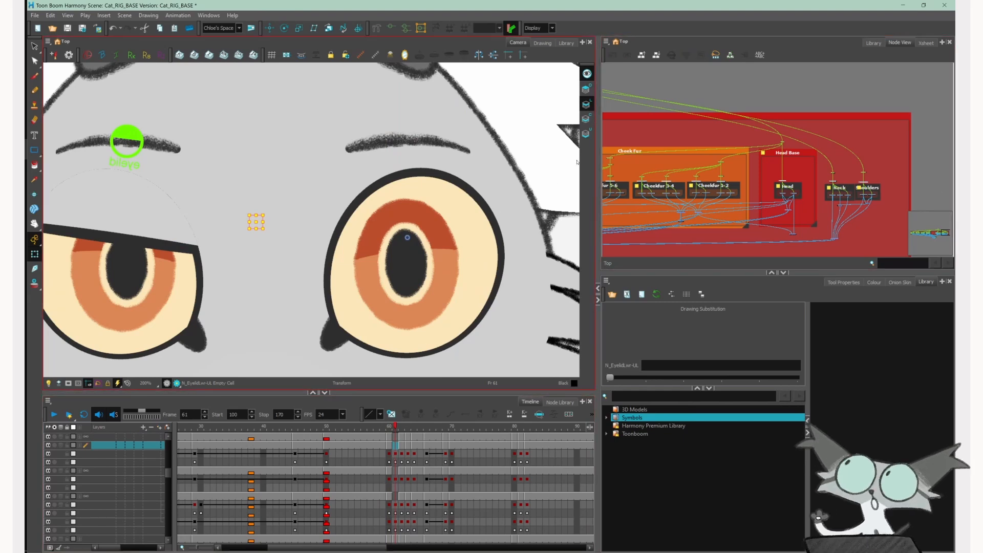
{"action": "key", "text": "comma"}
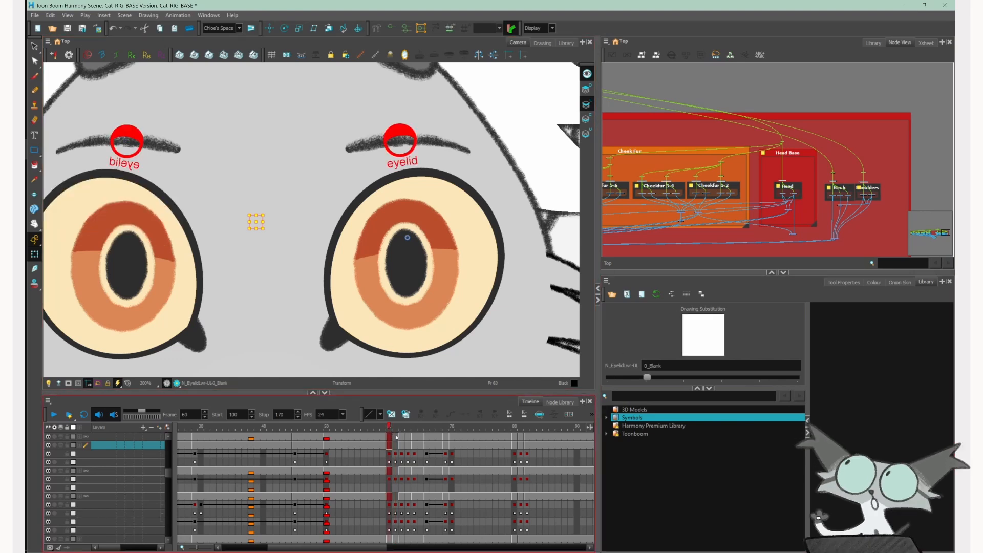
- At frame 61, set the right-hand eyelid's drawing substitution to 1_EyelidUpr and check it against the whole face
{"action": "key", "text": "period"}
{"action": "left_click", "coordinate": [685, 377]}
{"action": "left_click", "coordinate": [684, 377]}
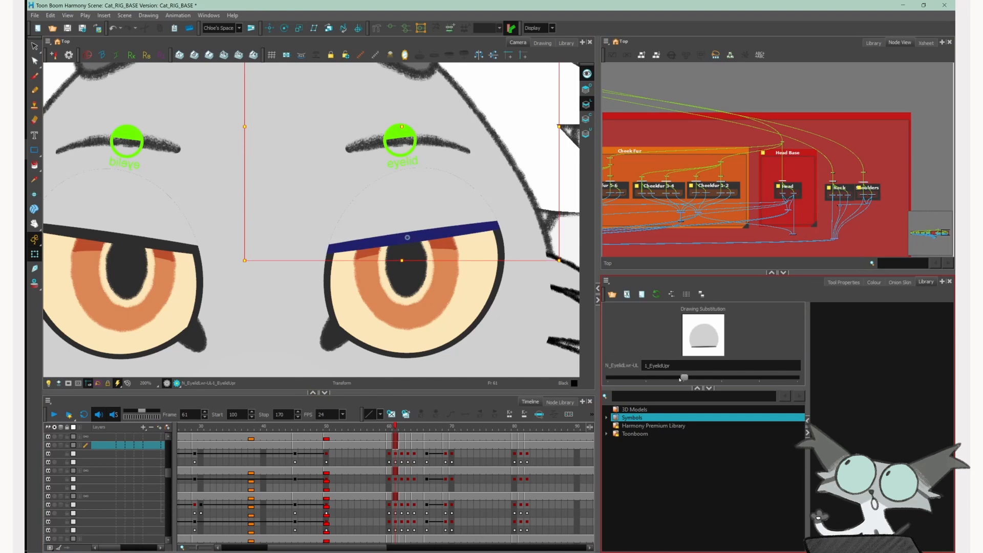
{"action": "scroll", "coordinate": [358, 260], "scroll_direction": "down", "scroll_amount": 2}
{"action": "left_click", "coordinate": [481, 253]}
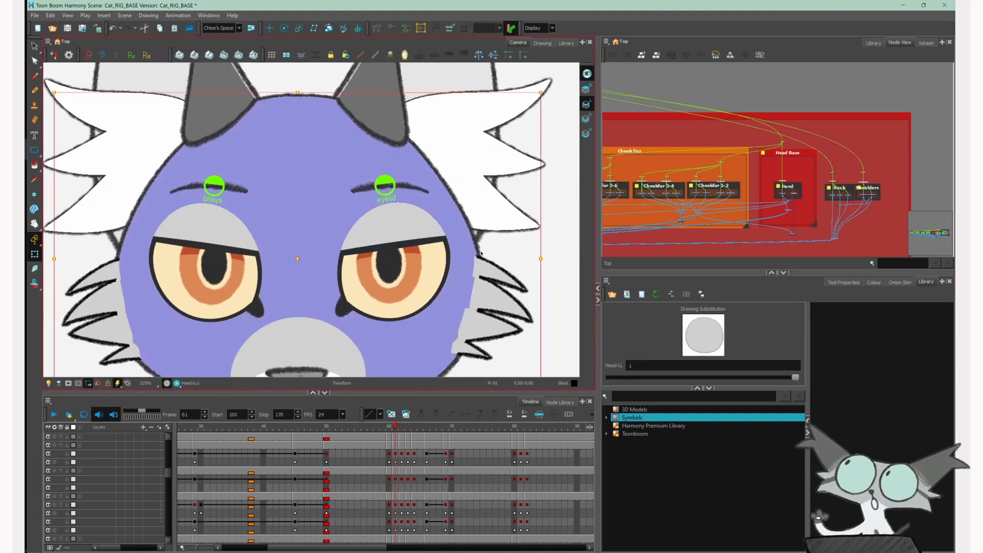
{"action": "key", "text": "Escape"}
{"action": "left_click", "coordinate": [388, 225]}
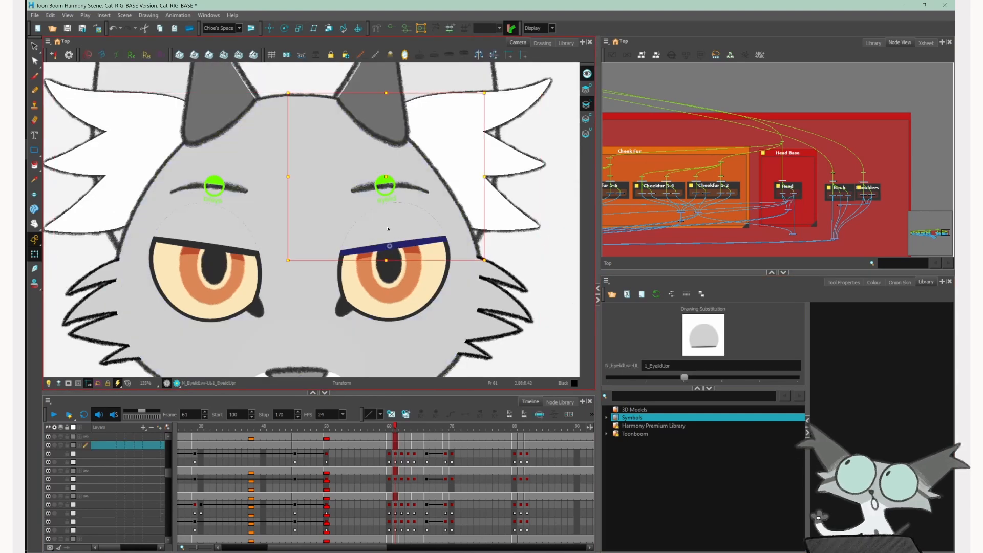
{"action": "left_click", "coordinate": [310, 248]}
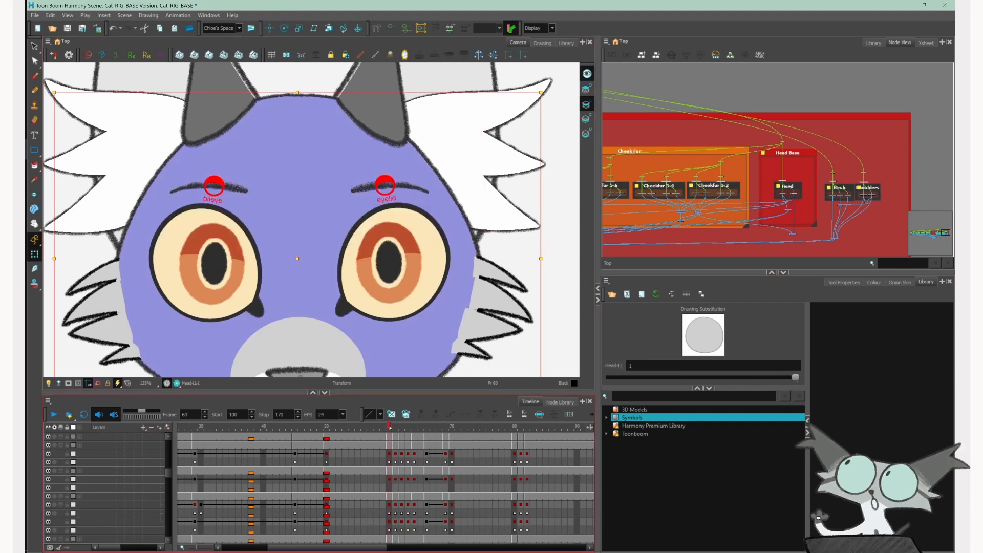
- Scrub the timeline from frame 61 past 63 to 67 and settle on frame 66 to view the eyelid poses
{"action": "left_click_drag", "start_coordinate": [395, 427], "coordinate": [408, 428]}
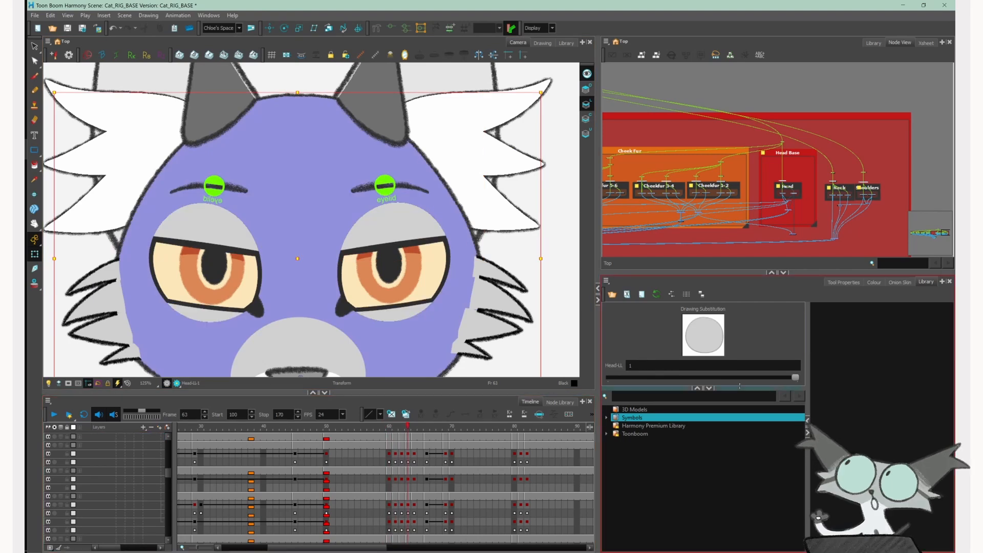
{"action": "left_click", "coordinate": [533, 209]}
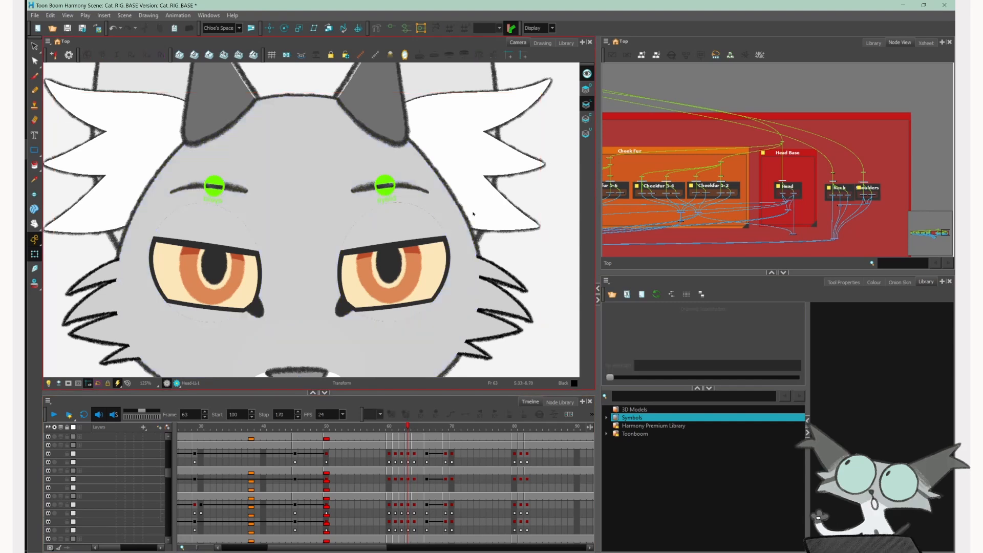
{"action": "scroll", "coordinate": [487, 195], "scroll_direction": "down", "scroll_amount": 2}
{"action": "left_click_drag", "start_coordinate": [407, 428], "coordinate": [433, 430]}
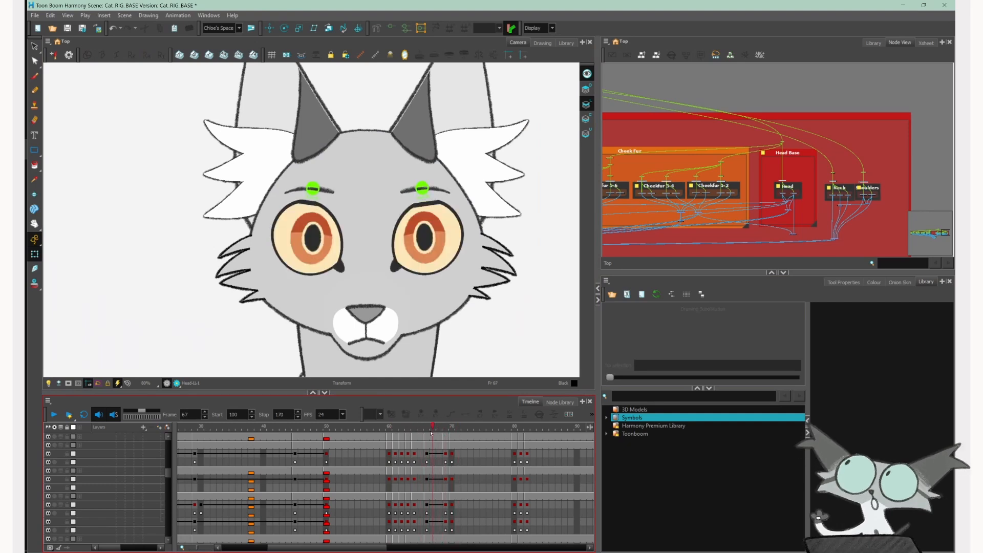
{"action": "key", "text": "2"}
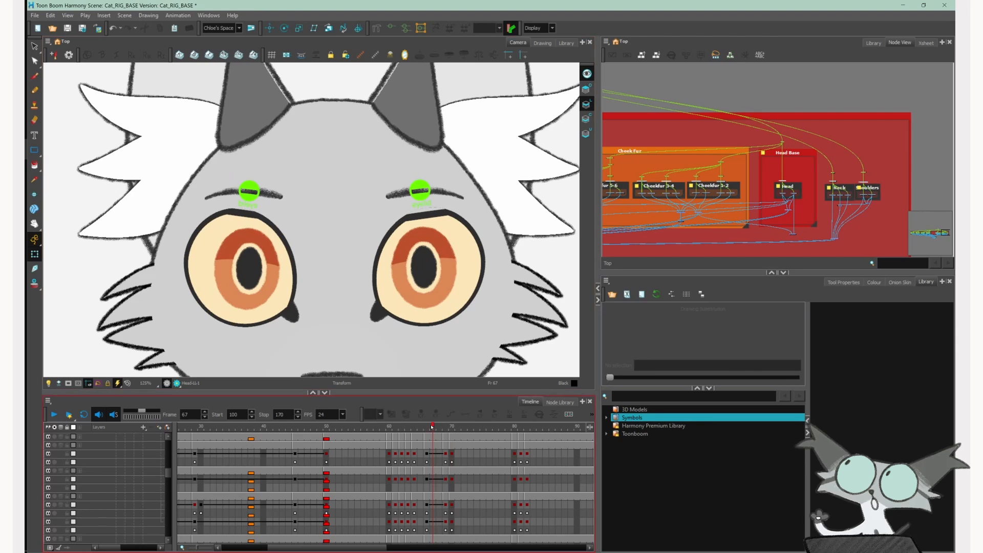
{"action": "key", "text": "comma"}
- Widen the timeline's layer name column and inspect the right-hand eyelid indicator's drawing at frame 66
{"action": "left_click_drag", "start_coordinate": [176, 467], "coordinate": [204, 466]}
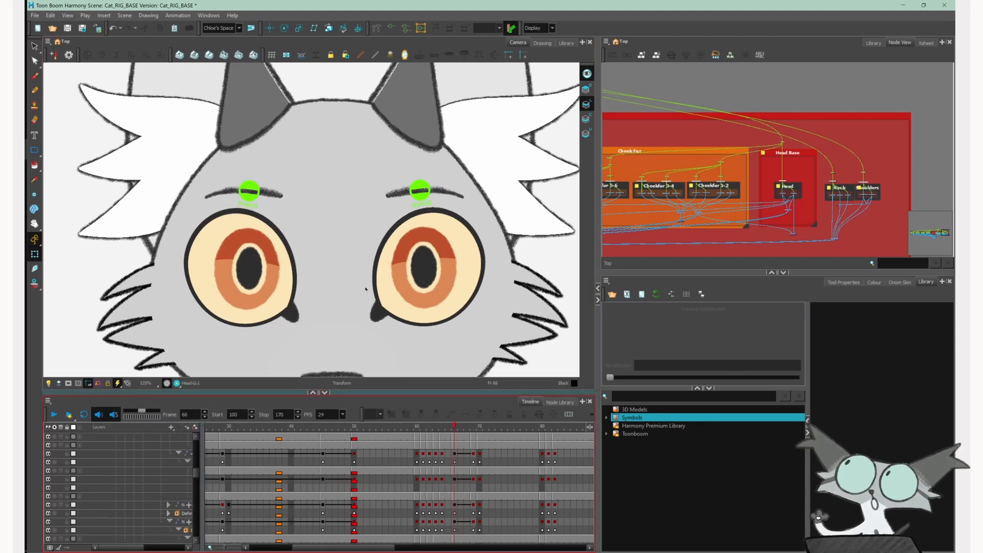
{"action": "scroll", "coordinate": [420, 190], "scroll_direction": "up", "scroll_amount": 5}
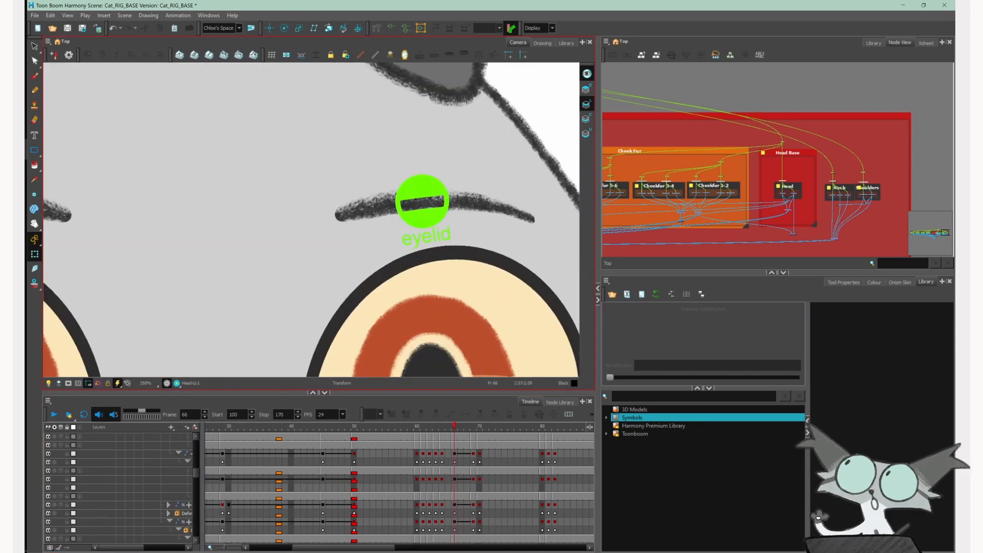
{"action": "left_click", "coordinate": [417, 194]}
{"action": "scroll", "coordinate": [408, 211], "scroll_direction": "down", "scroll_amount": 4}
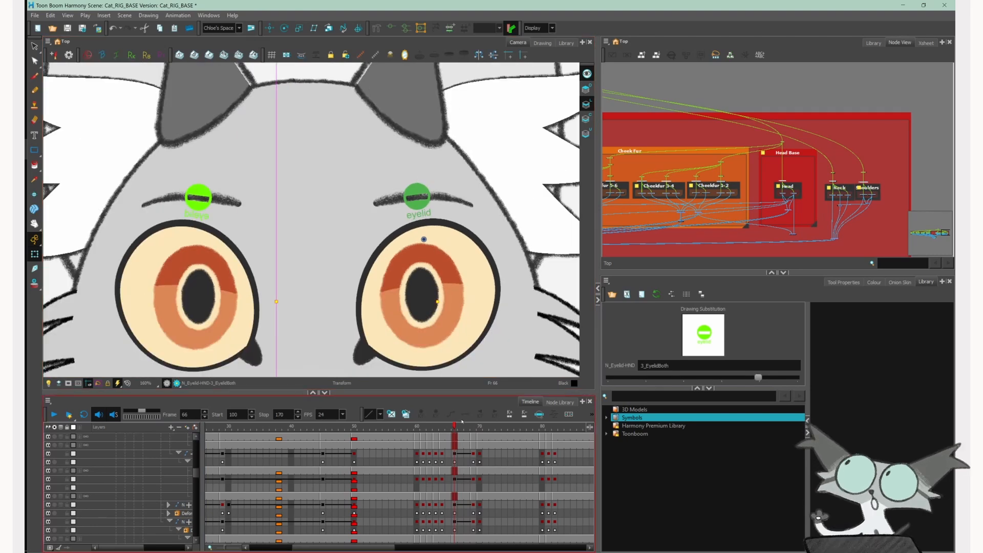
{"action": "key", "text": "Escape"}
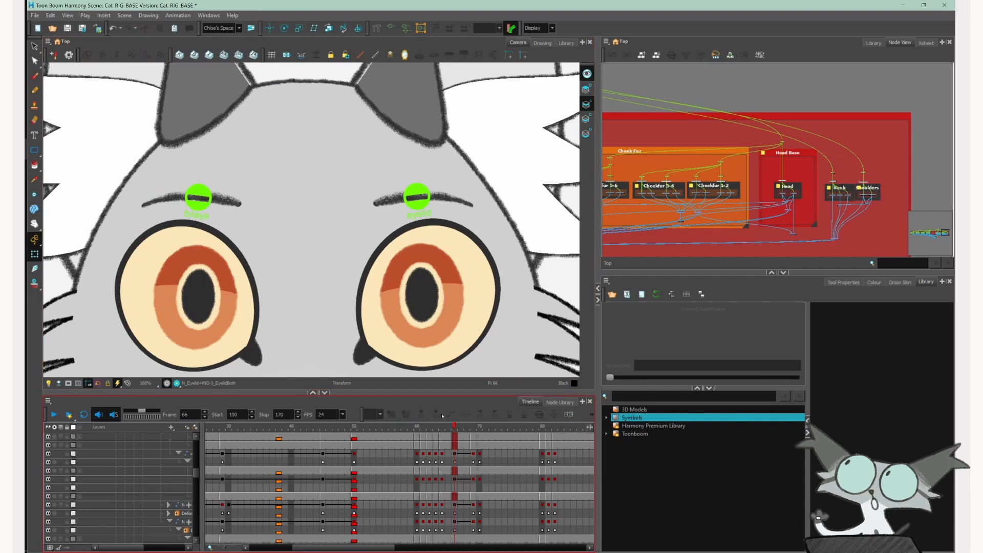
- Scrub between frames 66 and 69 and examine the right-hand lower eyelid's layers at frame 69
{"action": "mouse_move", "coordinate": [457, 429]}
{"action": "left_mouse_down"}
{"action": "mouse_move", "coordinate": [579, 435]}
{"action": "mouse_move", "coordinate": [456, 437]}
{"action": "mouse_move", "coordinate": [505, 437]}
{"action": "mouse_move", "coordinate": [456, 437]}
{"action": "mouse_move", "coordinate": [473, 438]}
{"action": "left_mouse_up"}
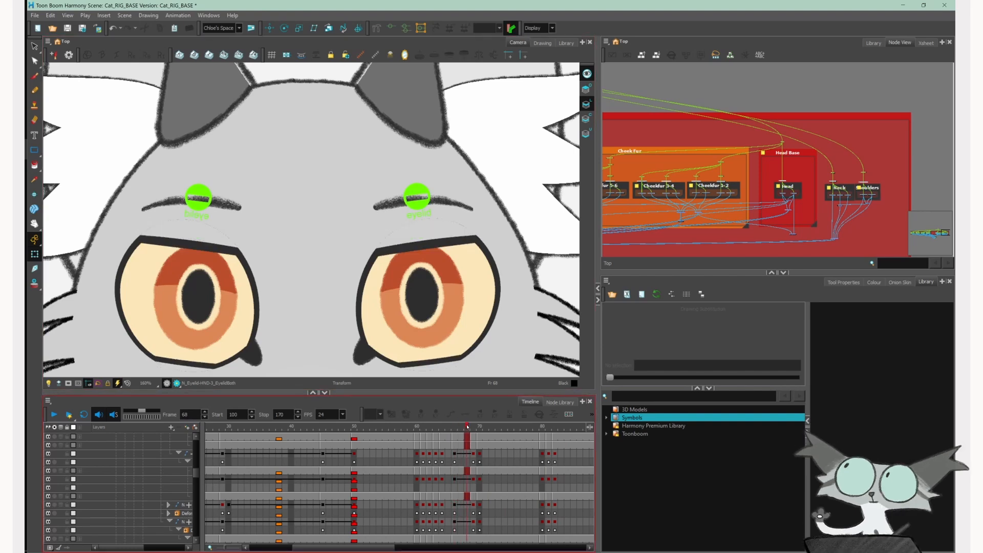
{"action": "left_click", "coordinate": [474, 454]}
{"action": "left_click", "coordinate": [473, 470]}
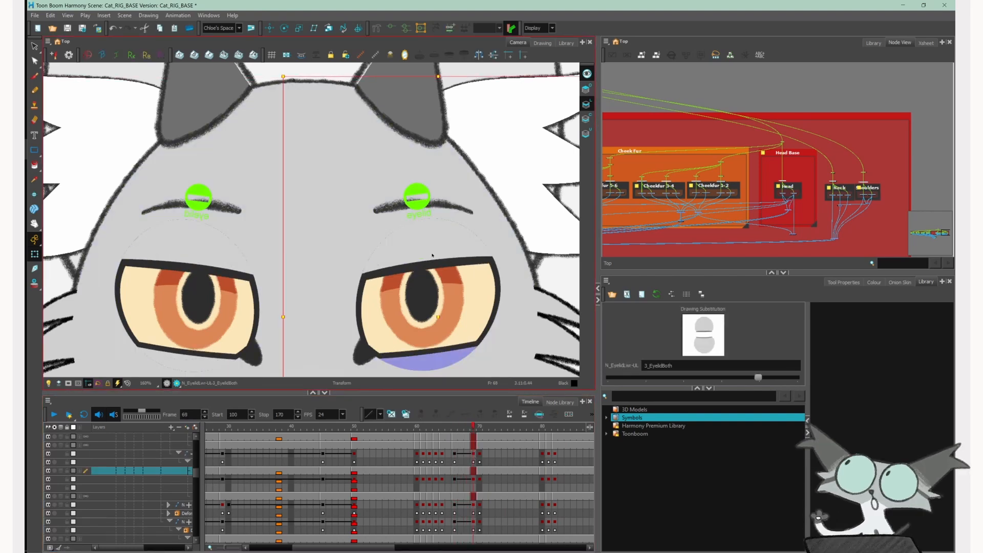
{"action": "left_click_drag", "start_coordinate": [474, 436], "coordinate": [454, 435]}
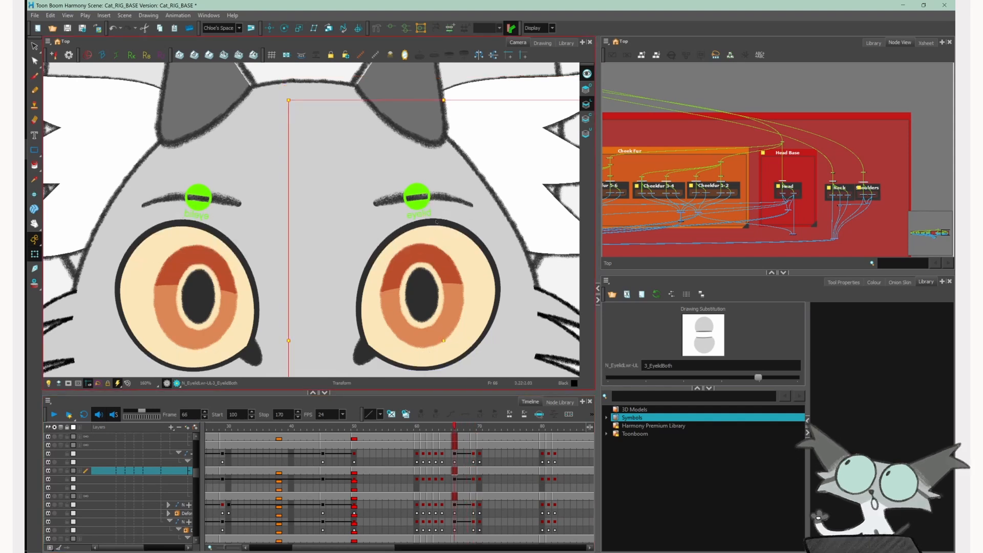
- Set the right-hand lower eyelid's peg to stop-motion keyframes between frames 66 and 69 and preview the movement
{"action": "left_click", "coordinate": [434, 196]}
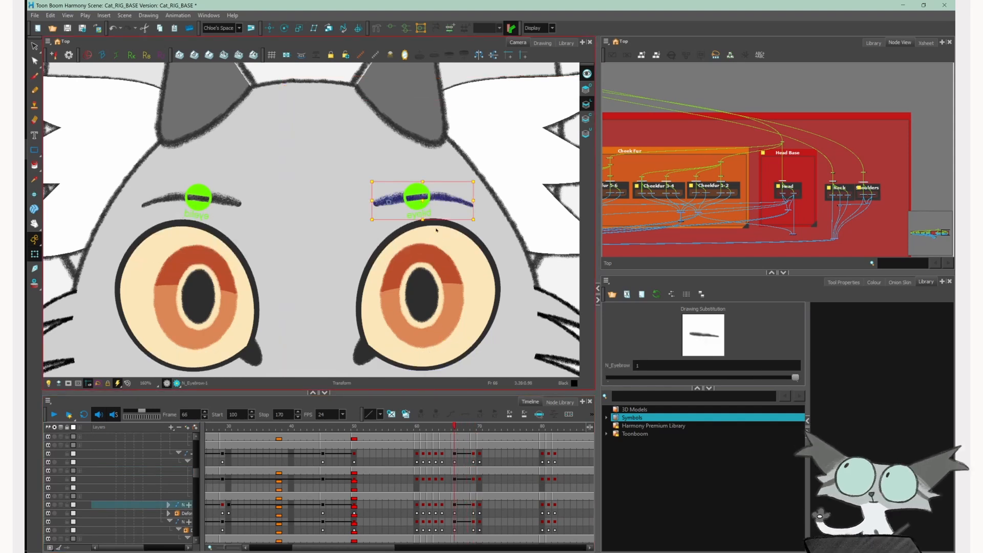
{"action": "left_click", "coordinate": [467, 453]}
{"action": "left_click", "coordinate": [464, 414]}
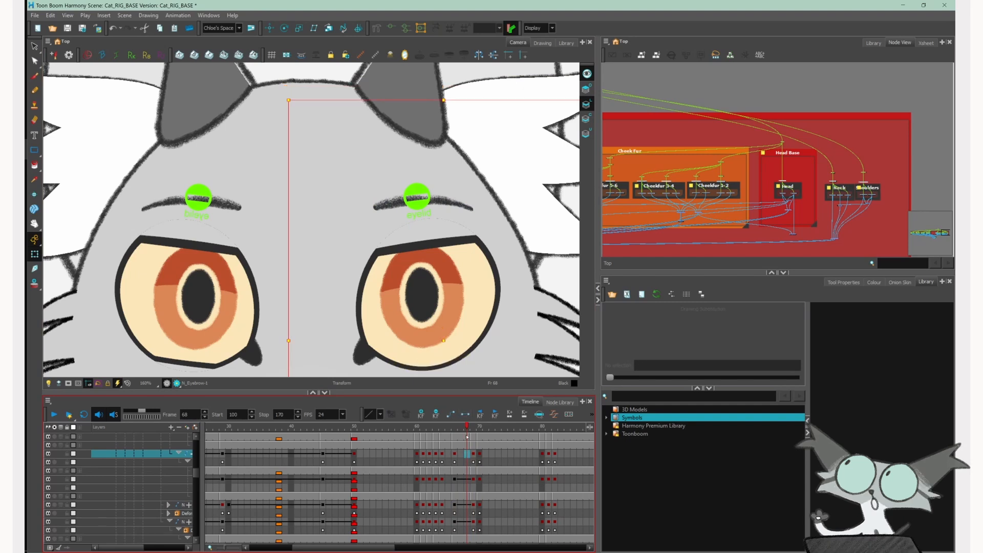
{"action": "mouse_move", "coordinate": [462, 428]}
{"action": "left_mouse_down"}
{"action": "mouse_move", "coordinate": [449, 429]}
{"action": "mouse_move", "coordinate": [472, 429]}
{"action": "left_mouse_up"}
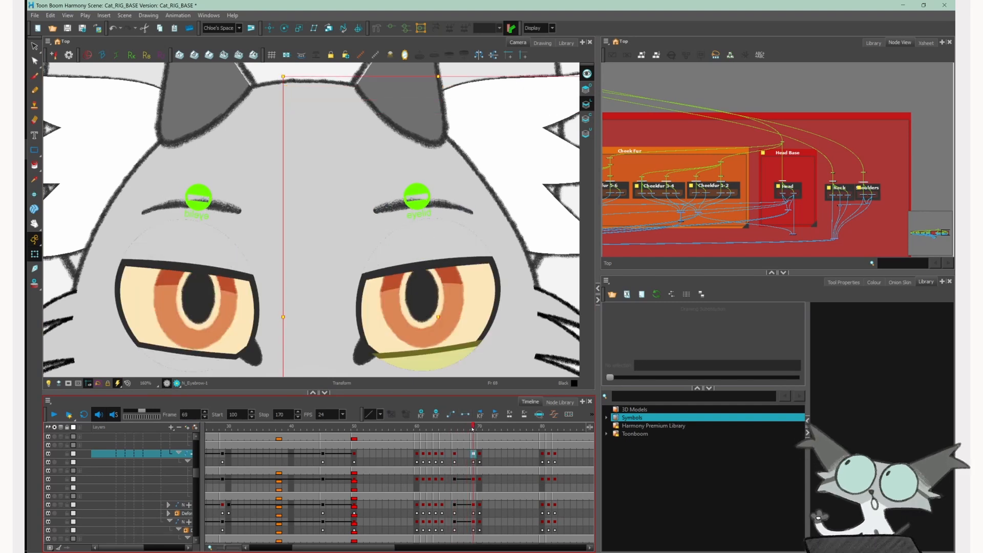
- Locate the rig's parent pegs in the timeline and collapse FullHeadNeckBody-P
{"action": "left_click_drag", "start_coordinate": [196, 473], "coordinate": [196, 443]}
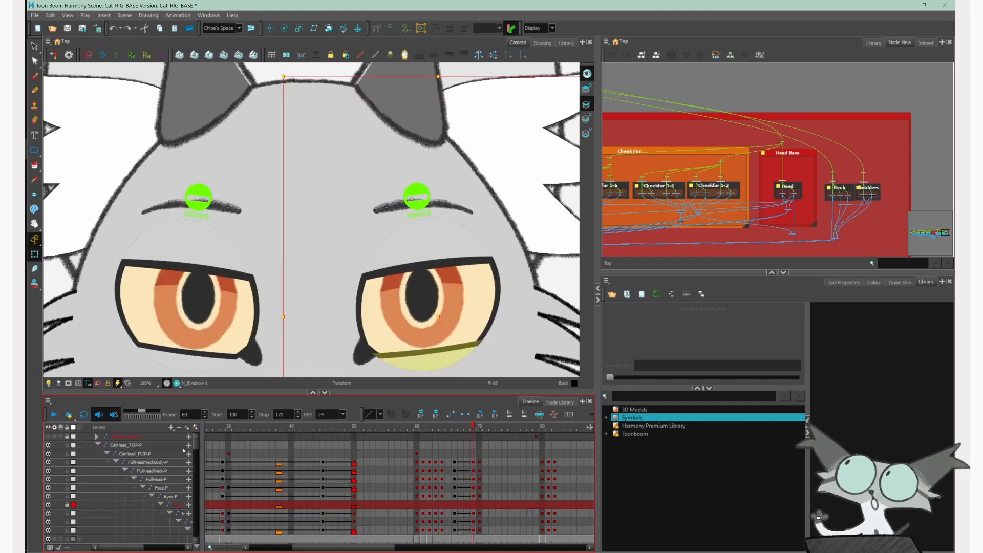
{"action": "left_click", "coordinate": [158, 479]}
{"action": "left_click", "coordinate": [161, 472]}
{"action": "left_click", "coordinate": [129, 462]}
{"action": "left_click", "coordinate": [116, 462]}
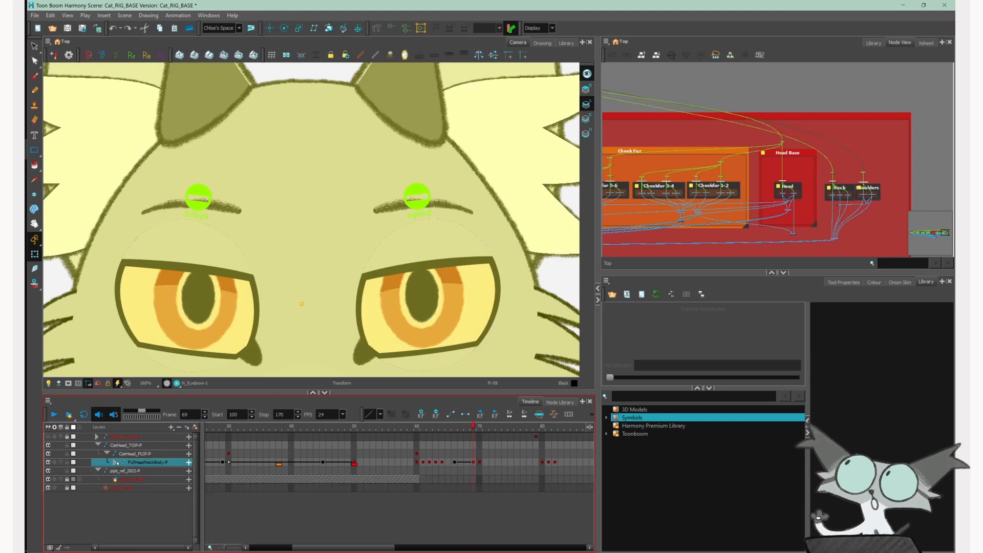
- Set FullHeadNeckBody-P to stop-motion keyframes between frames 66 and 69 and flip between neighbouring frames to compare
{"action": "left_click", "coordinate": [468, 460]}
{"action": "left_click", "coordinate": [465, 414]}
{"action": "left_click_drag", "start_coordinate": [463, 429], "coordinate": [472, 432]}
{"action": "key", "text": "period"}
{"action": "key", "text": "comma"}
{"action": "key", "text": "period"}
{"action": "key", "text": "comma"}
{"action": "key", "text": "period"}
{"action": "key", "text": "comma"}
{"action": "key", "text": "period"}
- Set the FullHeadNeckBody-P segment between frames 66 and 69 back to motion keyframes and clear the selection
{"action": "left_click", "coordinate": [428, 246]}
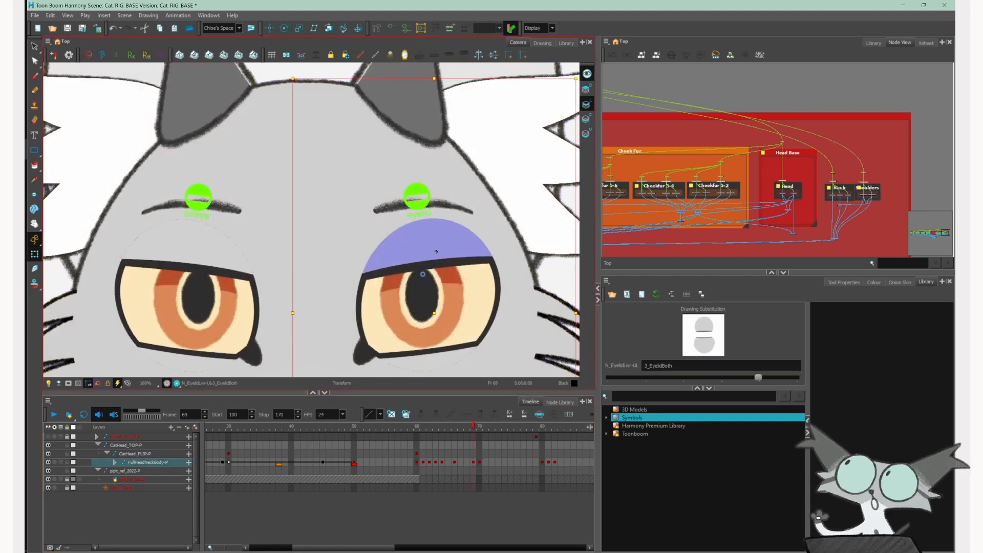
{"action": "left_click", "coordinate": [465, 460]}
{"action": "left_click", "coordinate": [450, 414]}
{"action": "key", "text": "Escape"}
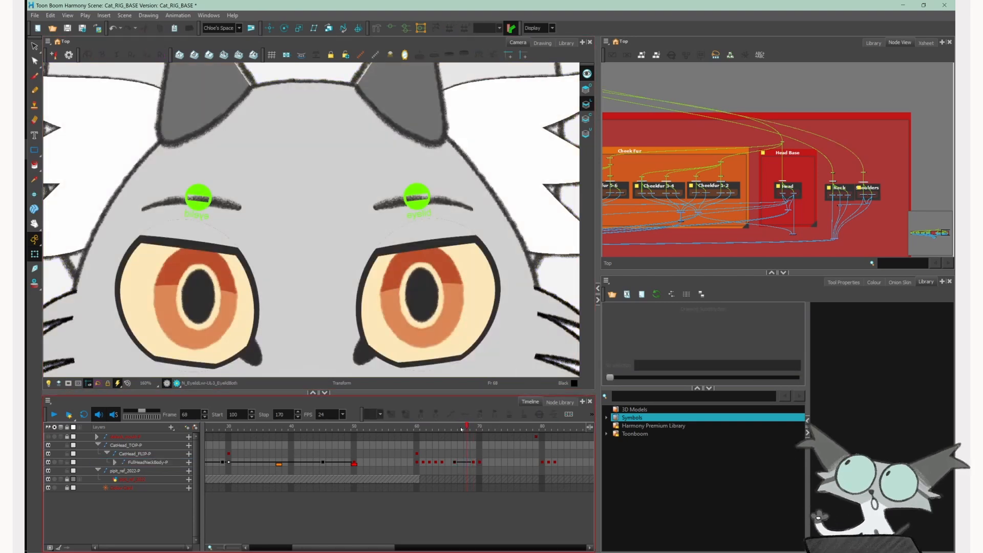
- Set the ease of the FullHeadNeckBody-P keyframe at frame 66 to Right Time Ratio 76.81 and Right Value Ratio 0
{"action": "left_click_drag", "start_coordinate": [466, 428], "coordinate": [454, 429]}
{"action": "left_click", "coordinate": [454, 461]}
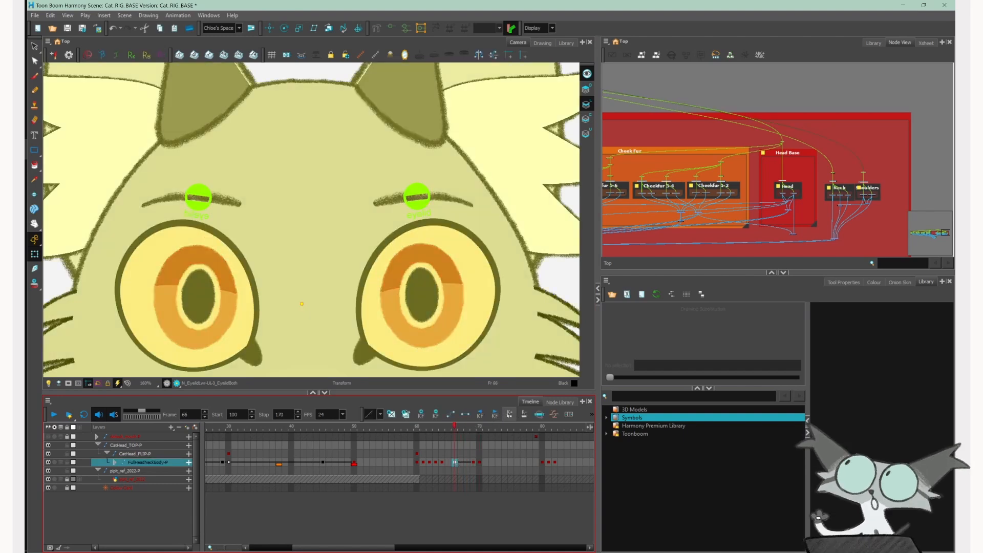
{"action": "left_click", "coordinate": [551, 417]}
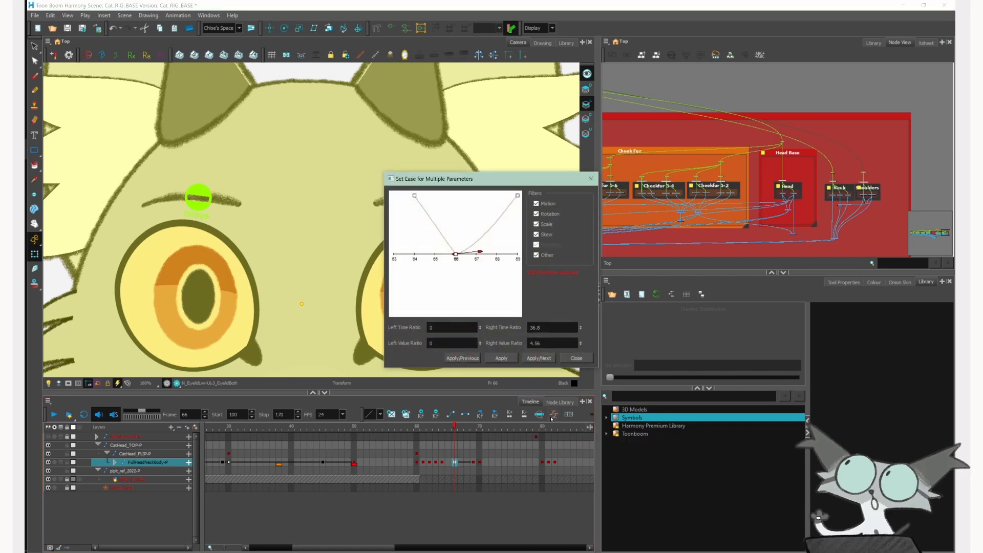
{"action": "left_click_drag", "start_coordinate": [479, 252], "coordinate": [504, 254]}
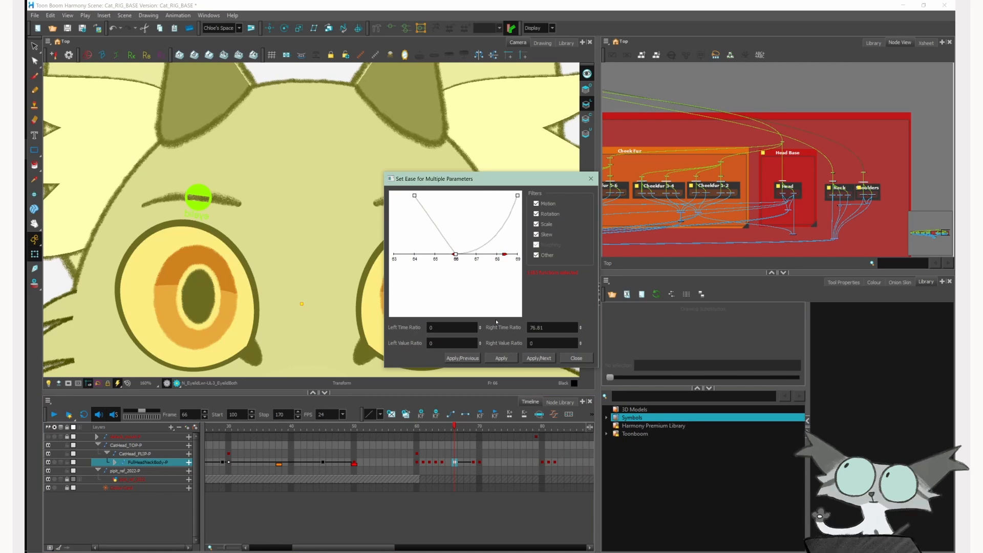
{"action": "left_click", "coordinate": [502, 356]}
{"action": "left_click", "coordinate": [575, 358]}
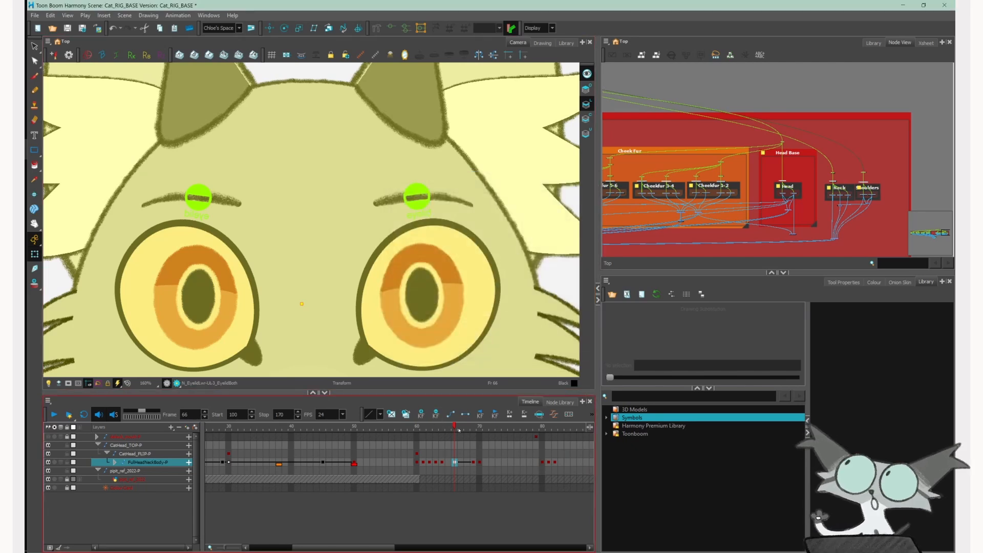
- Preview the eased eyelid movement with the whole head in view and advance the timeline to frame 80
{"action": "mouse_move", "coordinate": [459, 430]}
{"action": "left_mouse_down"}
{"action": "mouse_move", "coordinate": [477, 428]}
{"action": "mouse_move", "coordinate": [455, 424]}
{"action": "left_mouse_up"}
{"action": "scroll", "coordinate": [320, 179], "scroll_direction": "down", "scroll_amount": 3}
{"action": "left_click", "coordinate": [450, 274]}
{"action": "scroll", "coordinate": [365, 278], "scroll_direction": "up", "scroll_amount": 1}
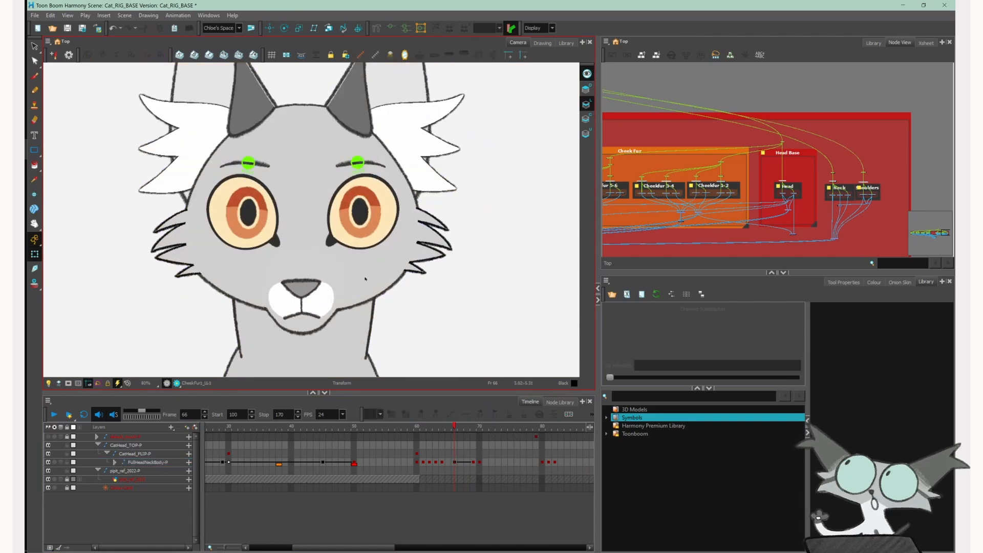
{"action": "left_click_drag", "start_coordinate": [456, 427], "coordinate": [541, 430]}
{"action": "scroll", "coordinate": [395, 461], "scroll_direction": "right", "scroll_amount": 3}
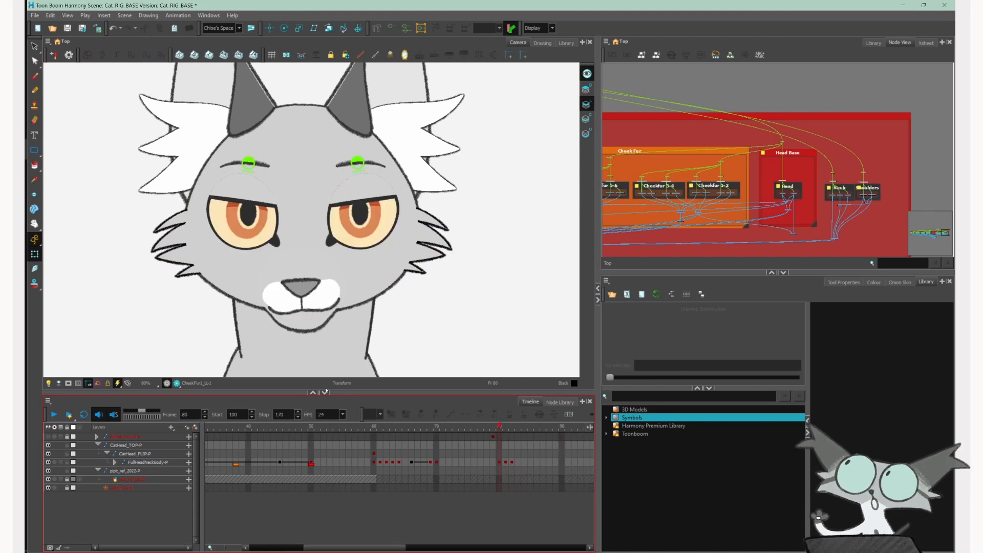
- Select the closed mouth drawing 1_EditableClosed at frame 80 and show its deformer controls
{"action": "scroll", "coordinate": [251, 330], "scroll_direction": "up", "scroll_amount": 2}
{"action": "left_click", "coordinate": [365, 301]}
{"action": "left_click", "coordinate": [391, 28]}
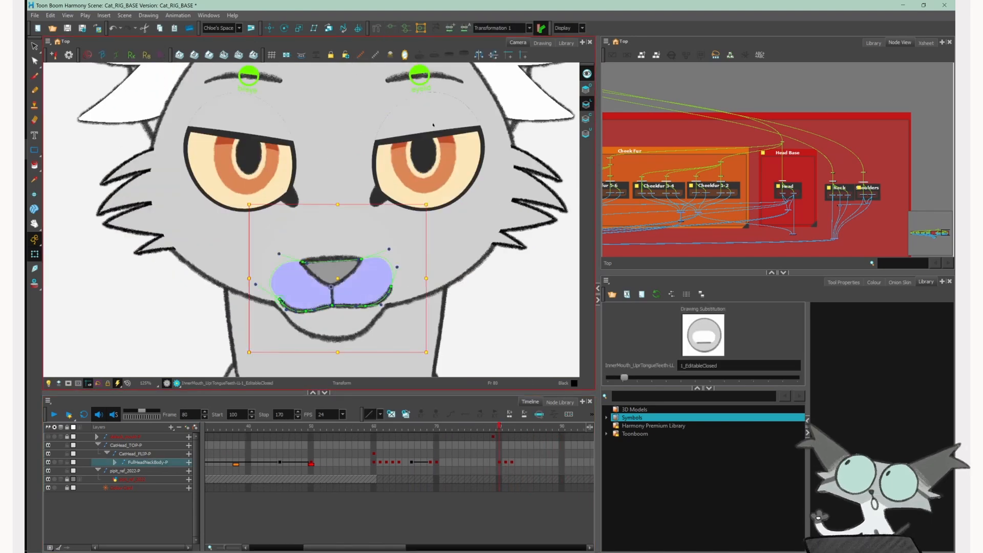
{"action": "key", "text": "Escape"}
{"action": "left_click", "coordinate": [386, 285]}
{"action": "left_click", "coordinate": [391, 28]}
{"action": "key", "text": "Escape"}
- Try pulling the right-hand mouth corner's deformer point upward, and compare the mouth with and without the change
{"action": "left_click_drag", "start_coordinate": [390, 290], "coordinate": [429, 260]}
{"action": "key", "text": "ctrl+z"}
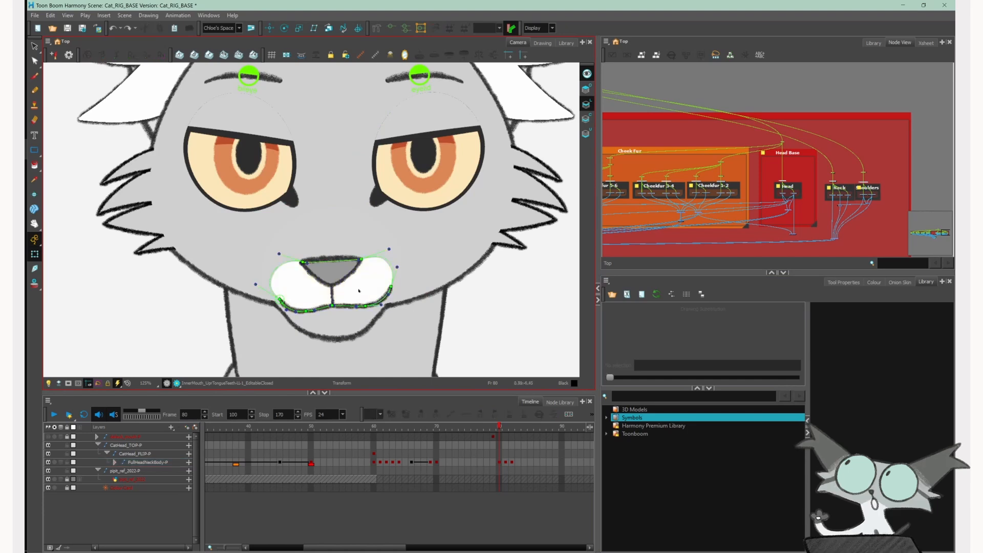
{"action": "key", "text": "ctrl+shift+z"}
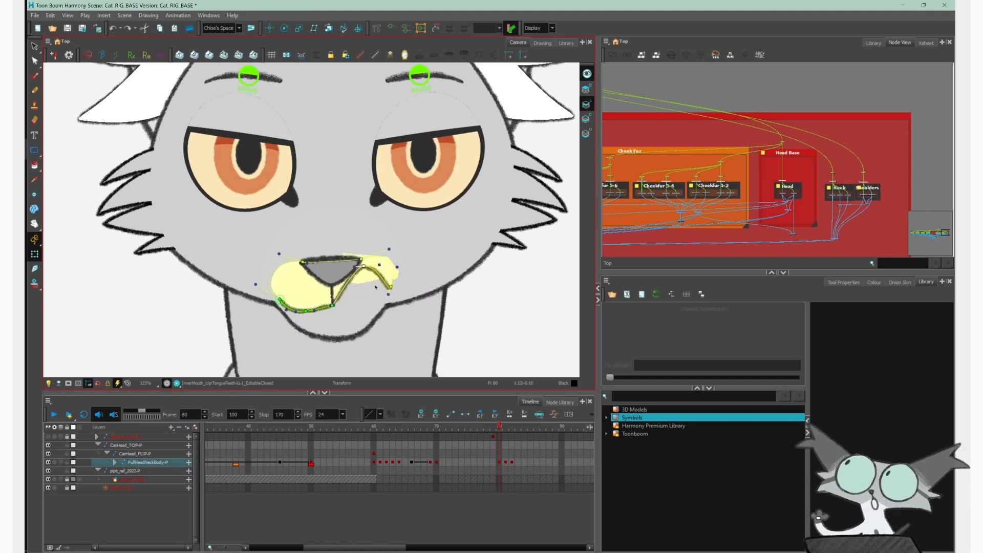
{"action": "left_click", "coordinate": [465, 322]}
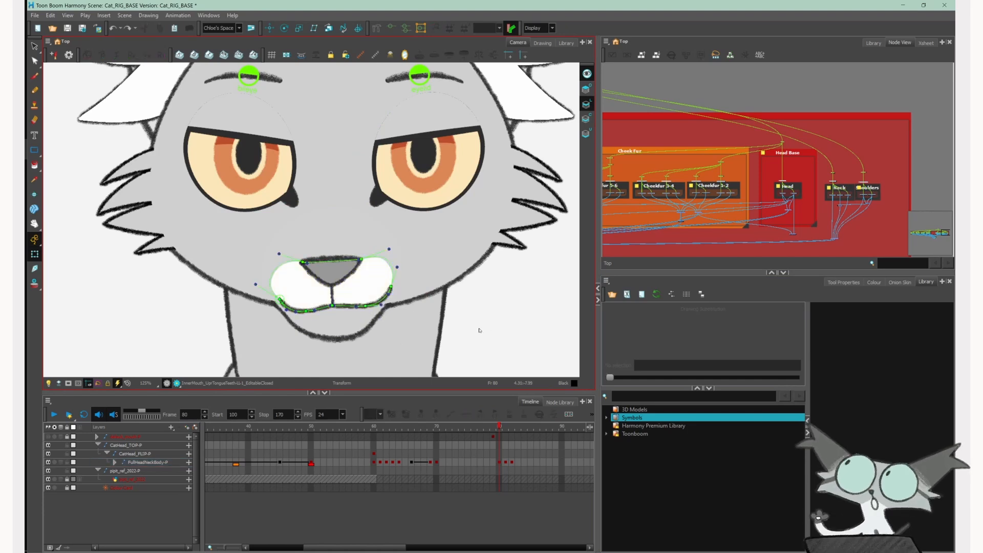
- At frame 81, select the open inner mouth drawing 2_EditableOpen and show its deformer controls
{"action": "left_click_drag", "start_coordinate": [499, 427], "coordinate": [506, 428]}
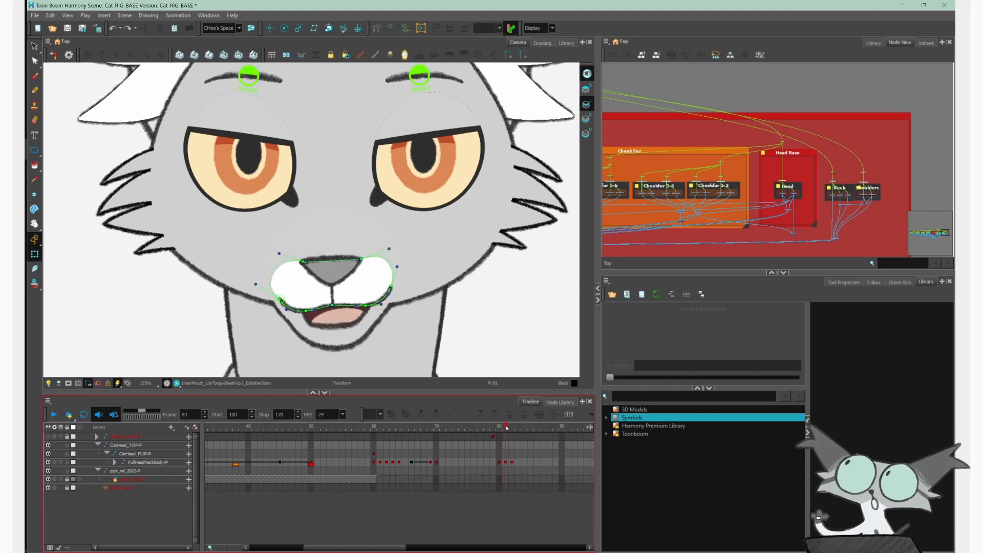
{"action": "left_click", "coordinate": [356, 319]}
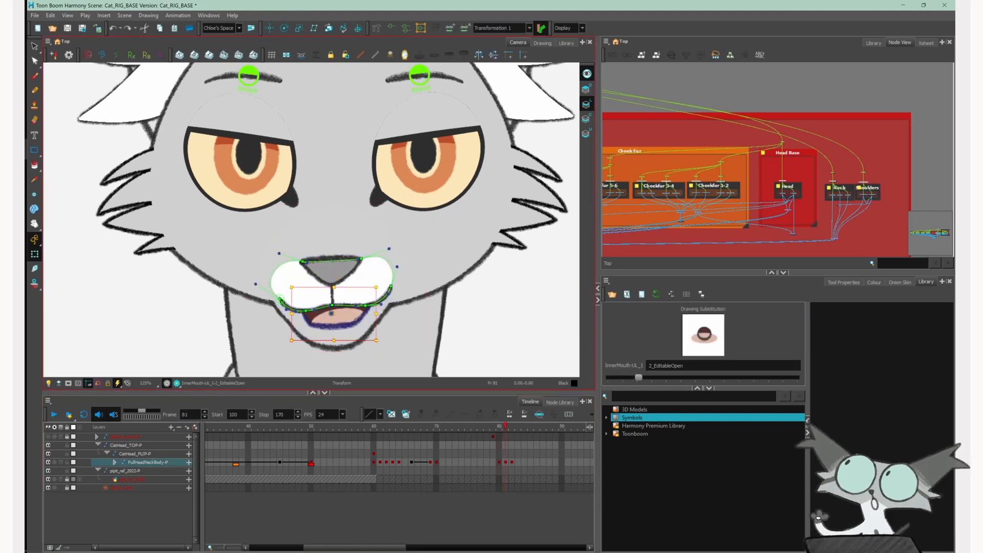
{"action": "mouse_move", "coordinate": [355, 319]}
{"action": "left_mouse_down"}
{"action": "mouse_move", "coordinate": [356, 347]}
{"action": "mouse_move", "coordinate": [361, 312]}
{"action": "mouse_move", "coordinate": [347, 338]}
{"action": "mouse_move", "coordinate": [369, 300]}
{"action": "mouse_move", "coordinate": [360, 333]}
{"action": "mouse_move", "coordinate": [374, 318]}
{"action": "mouse_move", "coordinate": [353, 314]}
{"action": "mouse_move", "coordinate": [352, 322]}
{"action": "mouse_move", "coordinate": [354, 301]}
{"action": "left_mouse_up"}
{"action": "left_click", "coordinate": [391, 30]}
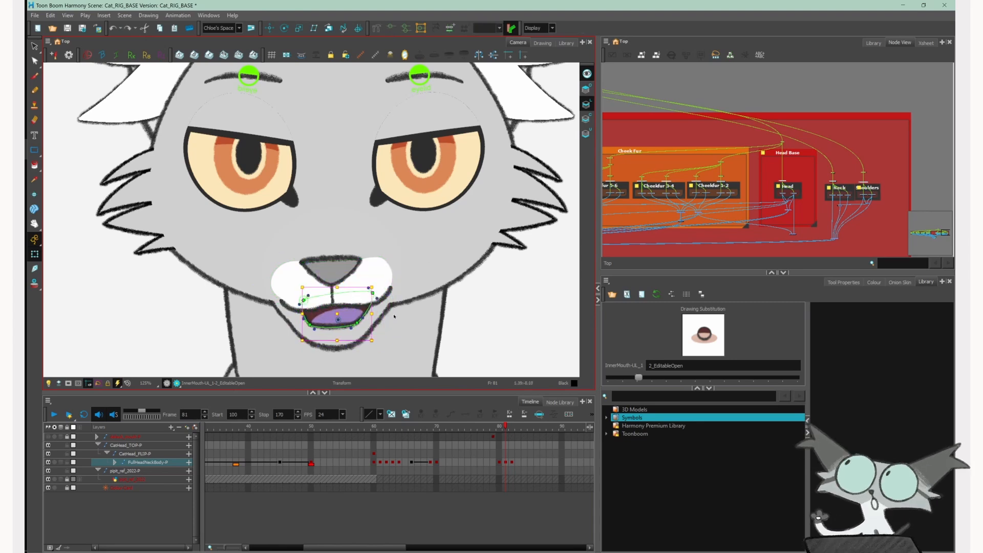
- At frame 83, select the muzzle drawing 4_LipsyncNeutral2 and show its deformer controls
{"action": "key", "text": "Escape"}
{"action": "left_click", "coordinate": [391, 29]}
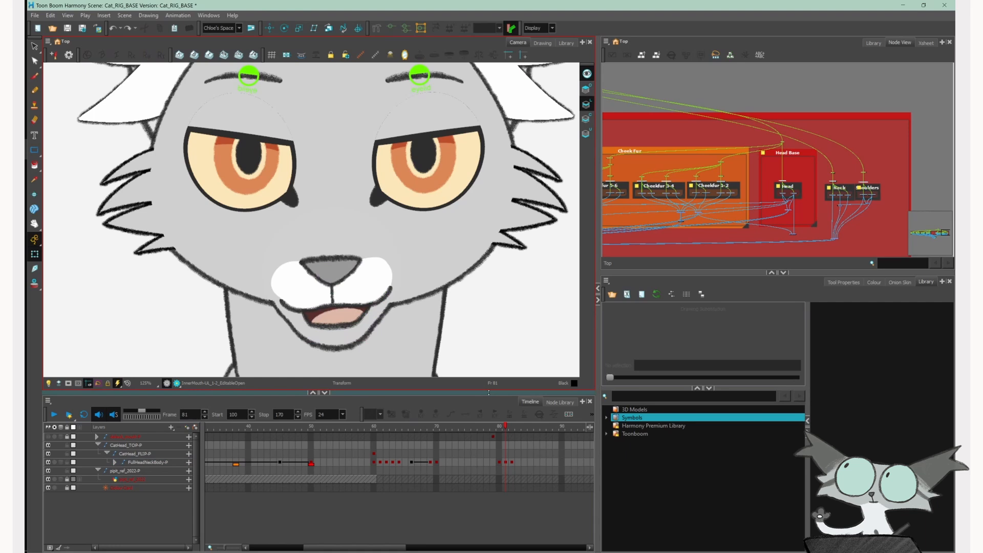
{"action": "left_click", "coordinate": [516, 427]}
{"action": "left_click", "coordinate": [370, 290]}
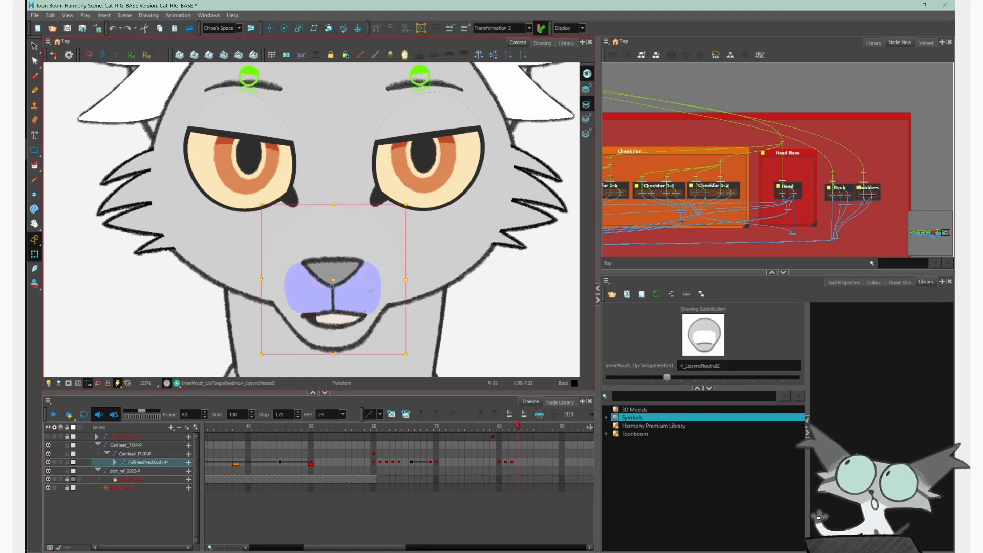
{"action": "left_click", "coordinate": [391, 29]}
{"action": "key", "text": "Escape"}
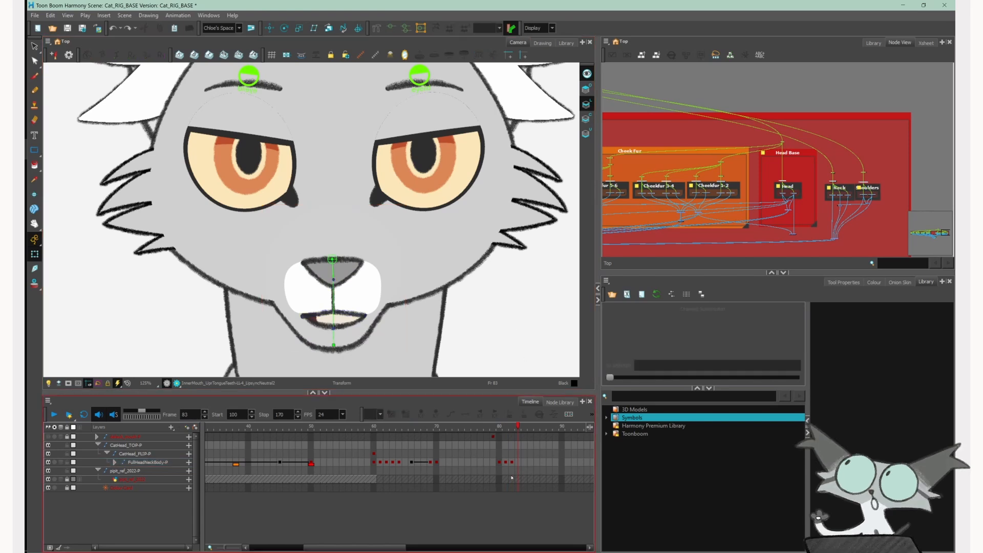
- Scrub through the lip-sync mouth drawings from frame 82 to frame 91
{"action": "scroll", "coordinate": [388, 433], "scroll_direction": "right", "scroll_amount": 5}
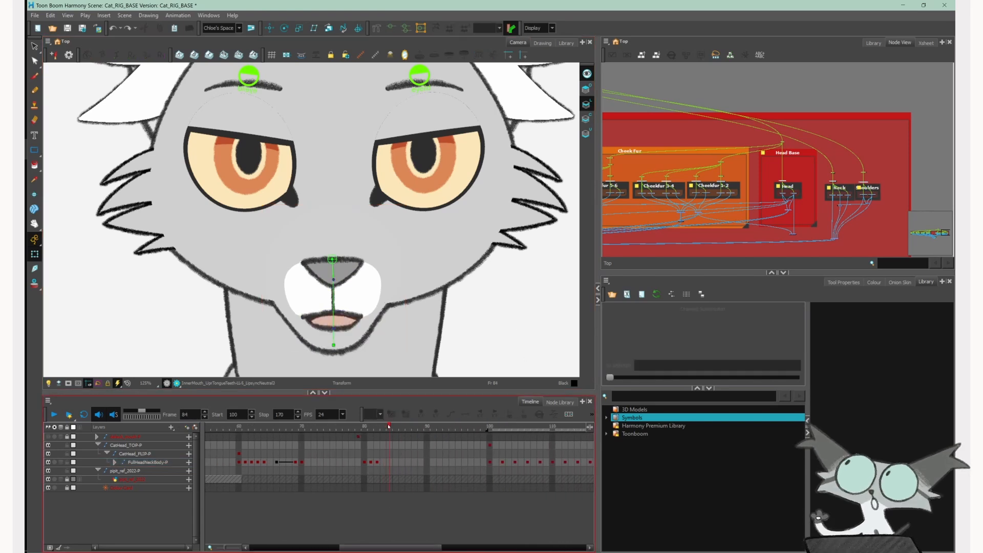
{"action": "mouse_move", "coordinate": [407, 428]}
{"action": "left_mouse_down"}
{"action": "mouse_move", "coordinate": [396, 427]}
{"action": "mouse_move", "coordinate": [431, 416]}
{"action": "mouse_move", "coordinate": [405, 417]}
{"action": "mouse_move", "coordinate": [440, 419]}
{"action": "mouse_move", "coordinate": [380, 422]}
{"action": "mouse_move", "coordinate": [453, 419]}
{"action": "mouse_move", "coordinate": [376, 423]}
{"action": "left_mouse_up"}
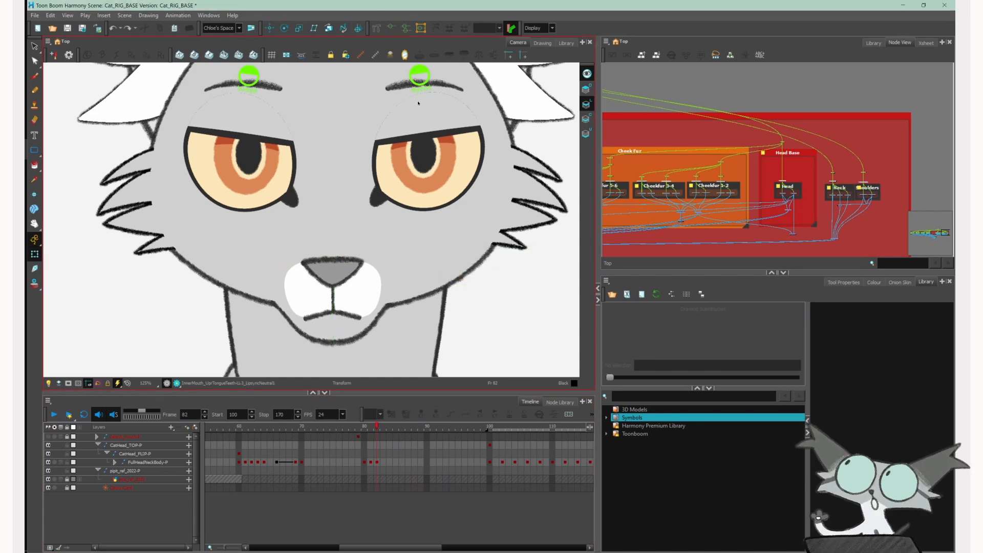
{"action": "scroll", "coordinate": [364, 317], "scroll_direction": "up", "scroll_amount": 3}
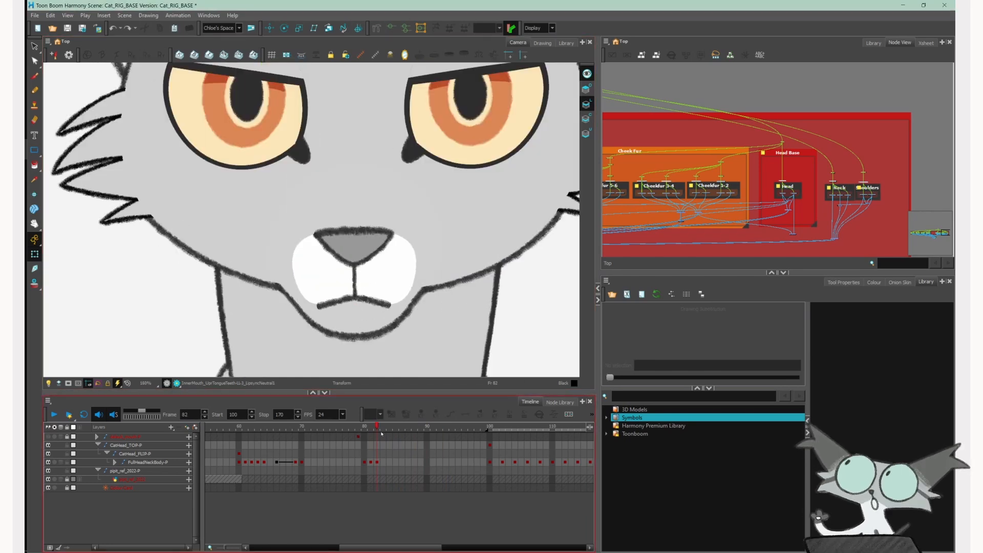
{"action": "left_click_drag", "start_coordinate": [378, 426], "coordinate": [432, 433]}
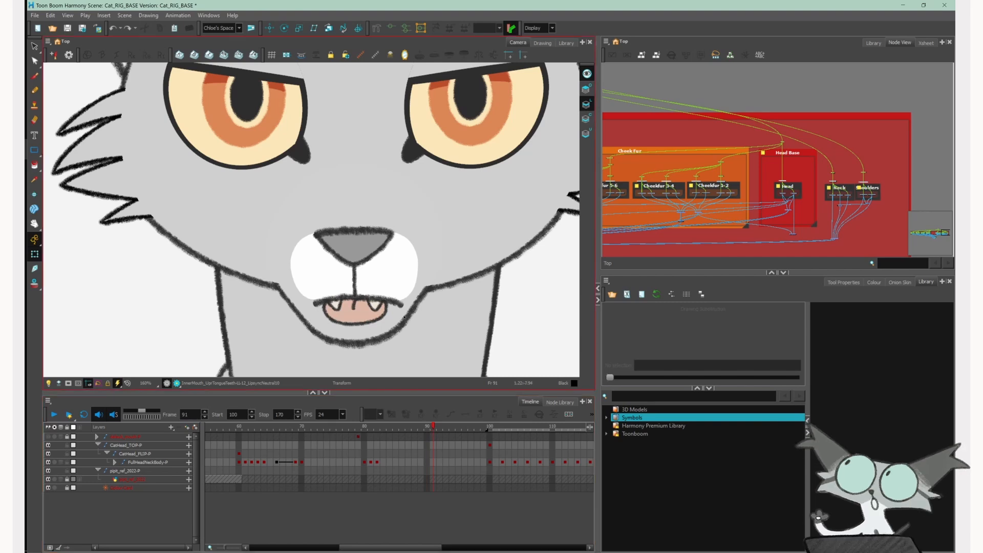
- At frame 92, select the inner mouth drawing 13_LipsyncNeutral11 and show its deformer controls
{"action": "scroll", "coordinate": [414, 330], "scroll_direction": "down", "scroll_amount": 1}
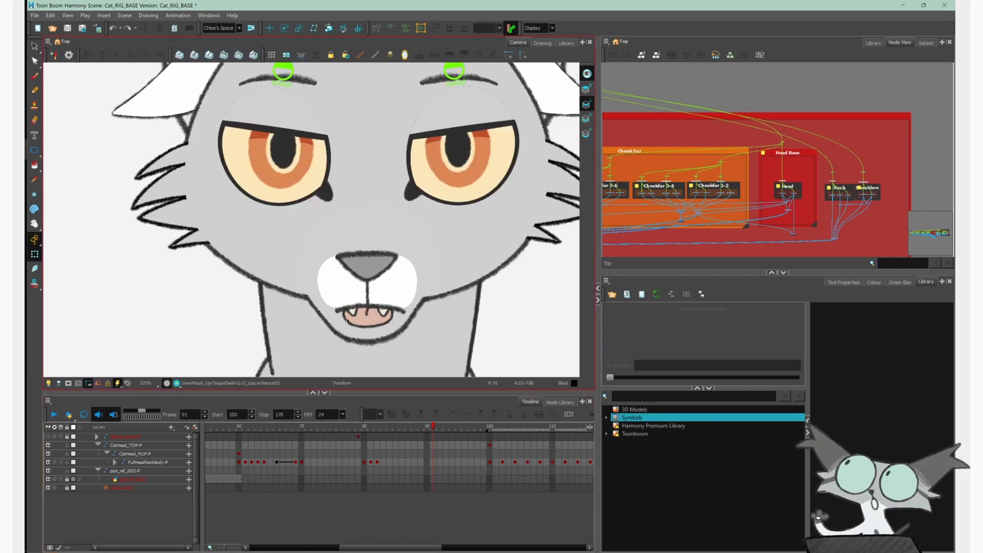
{"action": "left_click", "coordinate": [358, 318]}
{"action": "left_click", "coordinate": [437, 431]}
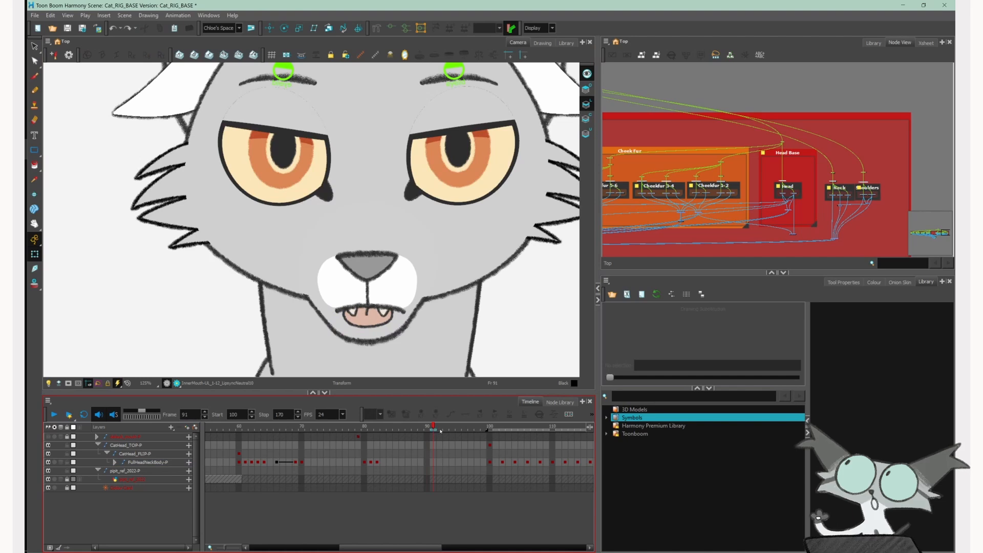
{"action": "left_click", "coordinate": [441, 431]}
{"action": "left_click", "coordinate": [445, 367]}
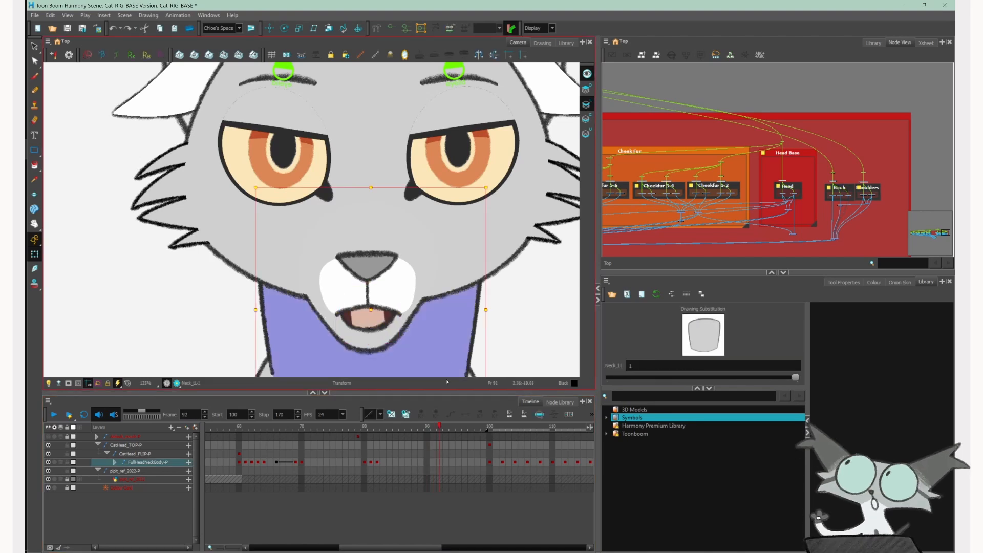
{"action": "left_click", "coordinate": [445, 414]}
{"action": "left_click", "coordinate": [381, 262]}
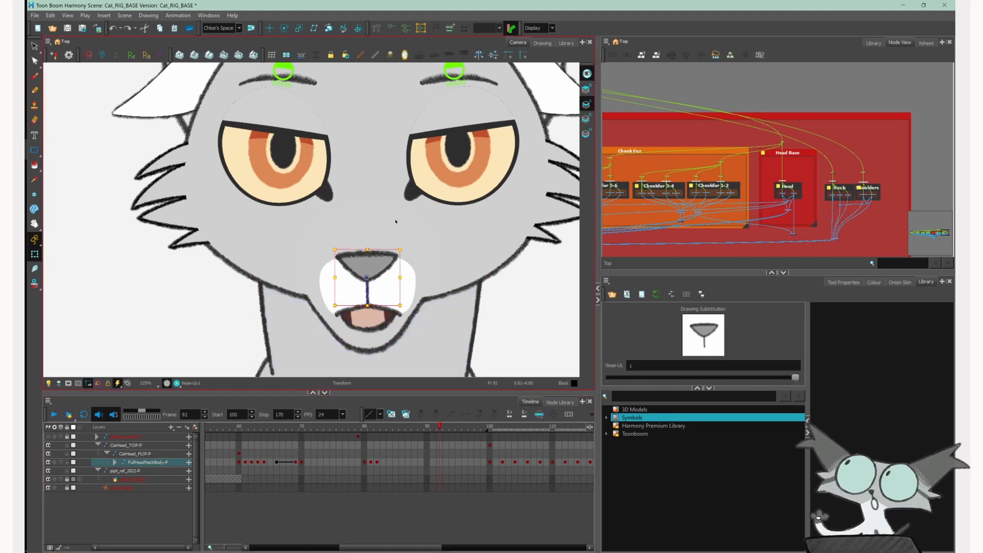
{"action": "left_click", "coordinate": [369, 323]}
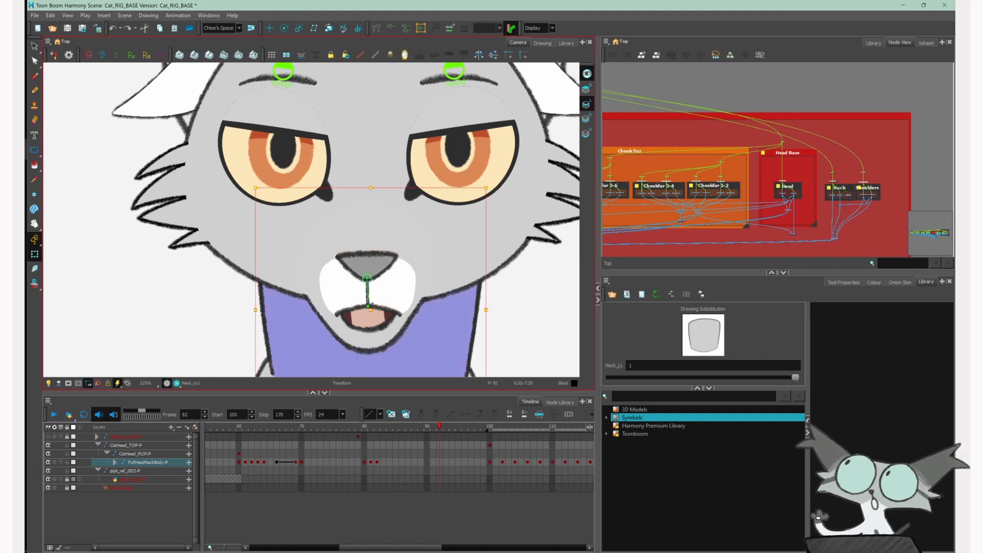
{"action": "scroll", "coordinate": [378, 306], "scroll_direction": "up", "scroll_amount": 2}
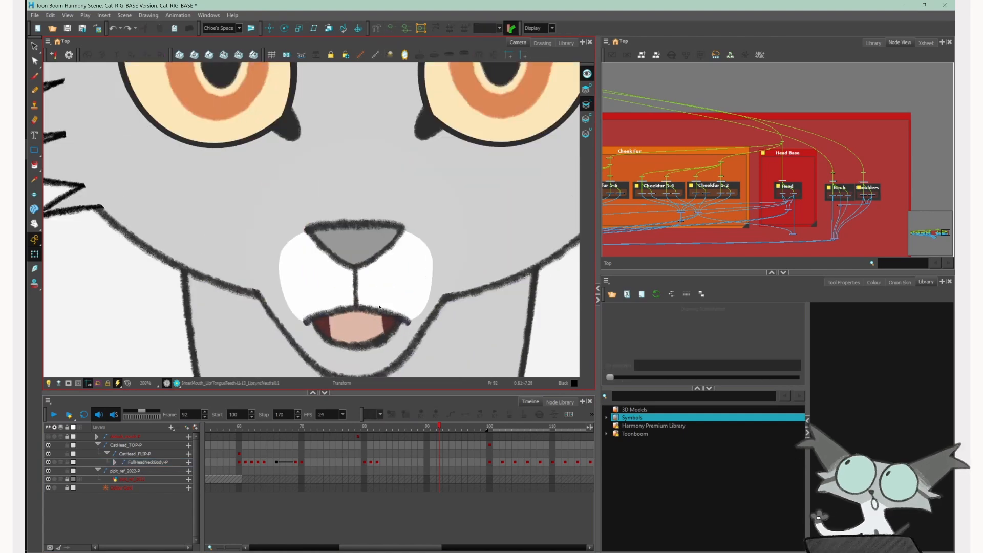
{"action": "left_click", "coordinate": [373, 332]}
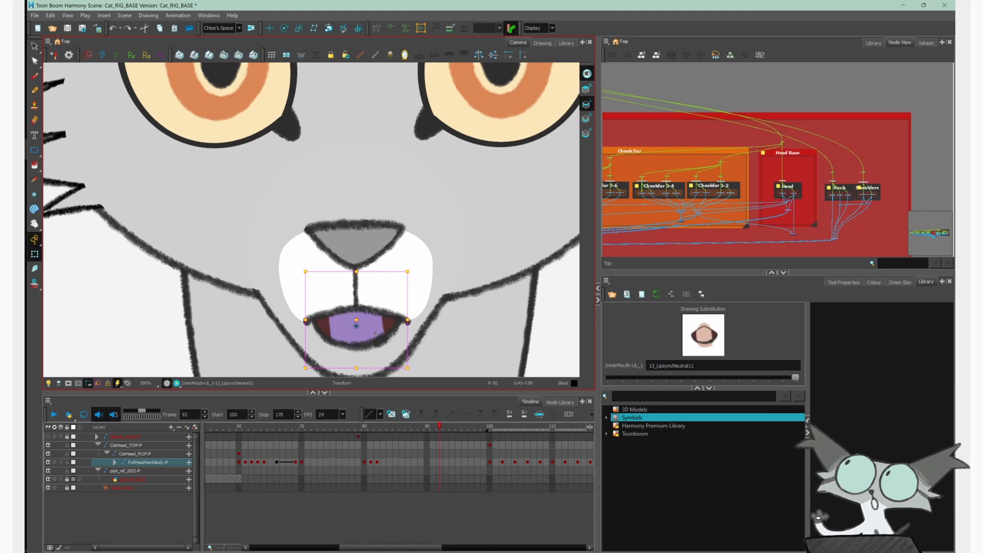
{"action": "left_click", "coordinate": [374, 334]}
{"action": "left_click", "coordinate": [390, 27]}
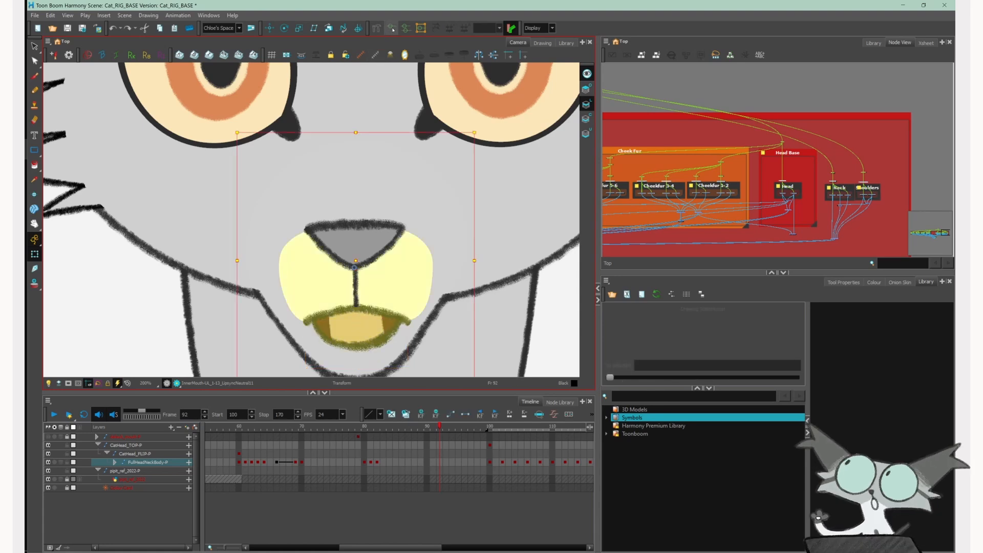
- At frame 84, try pulling the lowest point of the mouth's deformer chain up and sideways, and undo the change
{"action": "left_click_drag", "start_coordinate": [439, 429], "coordinate": [389, 430]}
{"action": "left_click", "coordinate": [432, 159]}
{"action": "scroll", "coordinate": [435, 192], "scroll_direction": "down", "scroll_amount": 1}
{"action": "scroll", "coordinate": [463, 245], "scroll_direction": "up", "scroll_amount": 2}
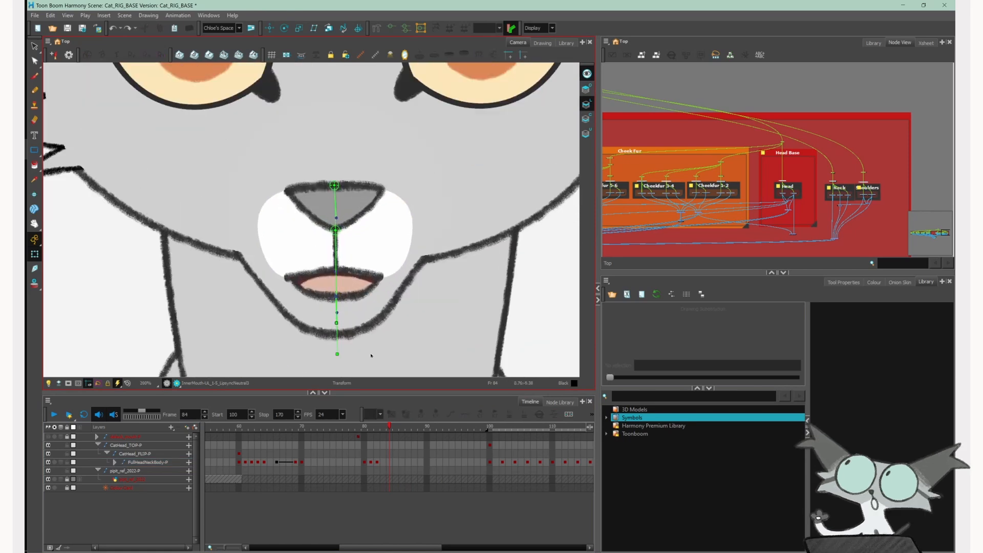
{"action": "left_click_drag", "start_coordinate": [337, 355], "coordinate": [352, 339]}
{"action": "key", "text": "ctrl+z"}
{"action": "key", "text": "alt+b"}
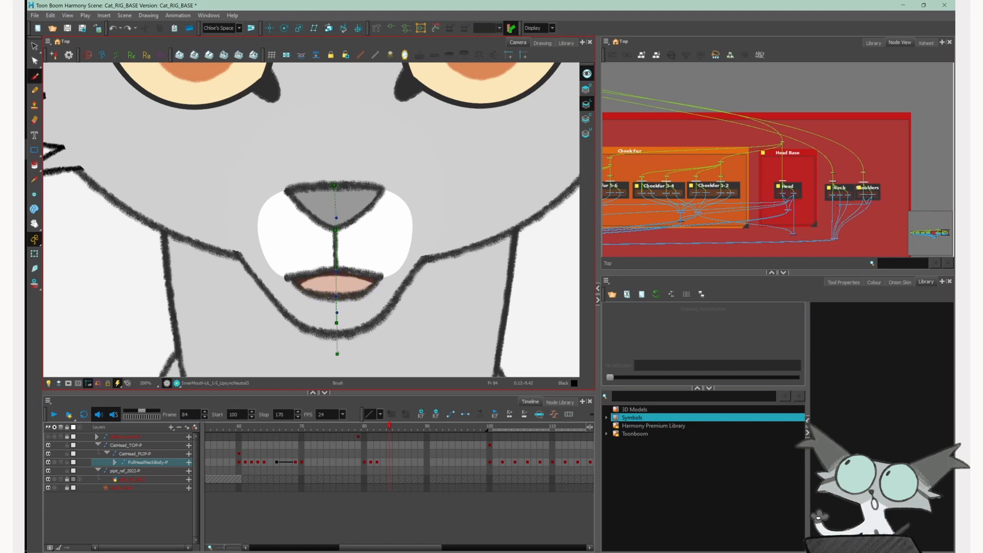
{"action": "key", "text": "shift+t"}
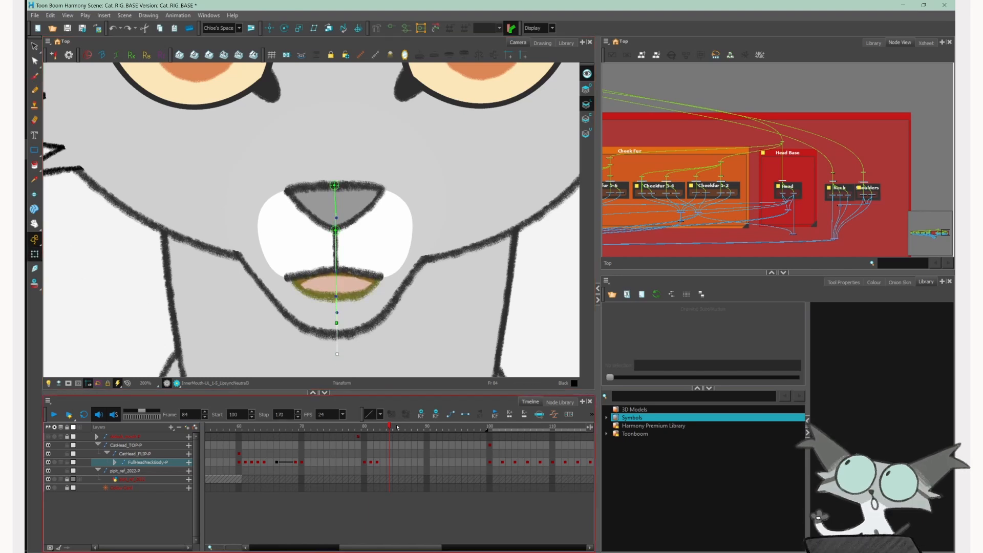
- Advance to frame 86, hide the deformer controls and select the muzzle drawing 7_LipsyncNeutral5
{"action": "key", "text": "period"}
{"action": "key", "text": "period"}
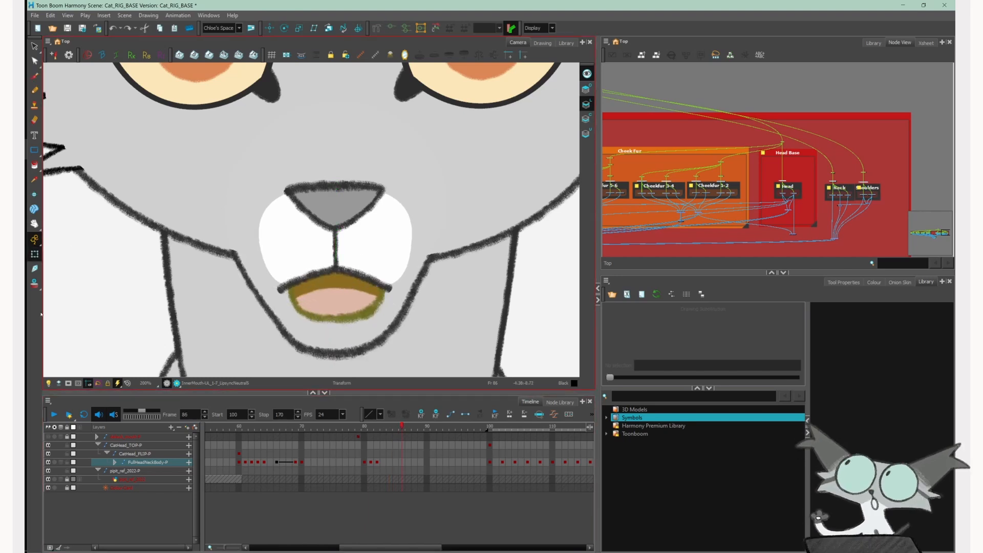
{"action": "left_click", "coordinate": [535, 319]}
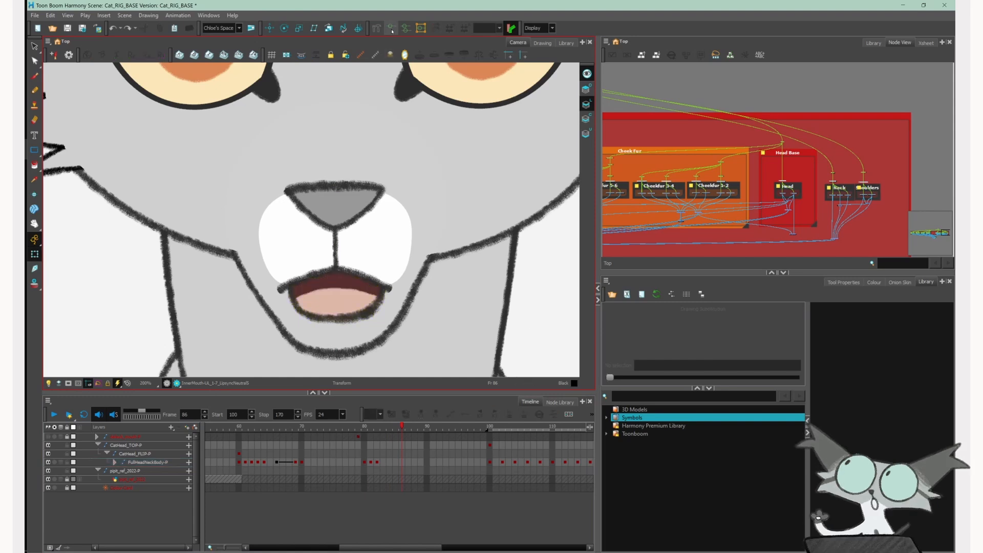
{"action": "scroll", "coordinate": [535, 320], "scroll_direction": "down", "scroll_amount": 4}
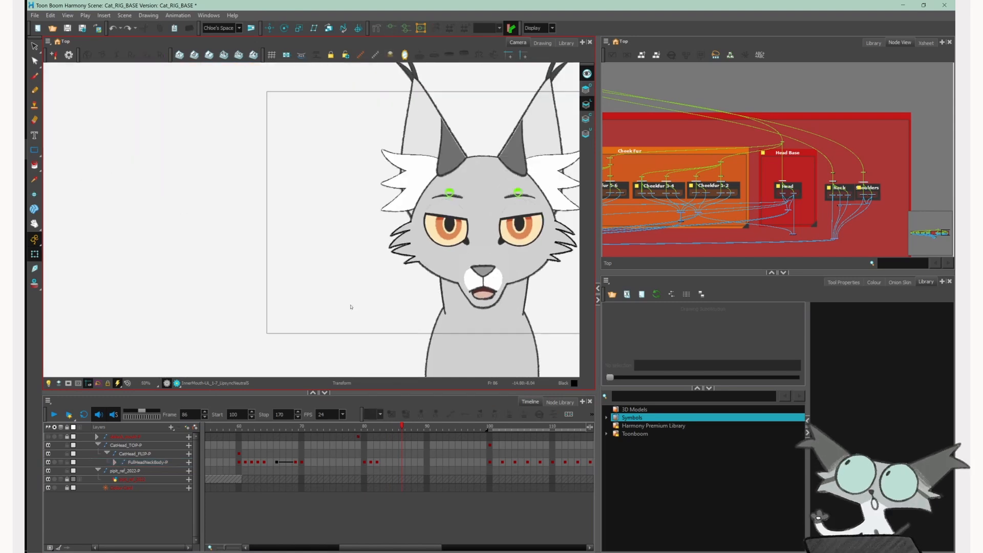
{"action": "scroll", "coordinate": [480, 290], "scroll_direction": "up", "scroll_amount": 5}
{"action": "left_click", "coordinate": [518, 266]}
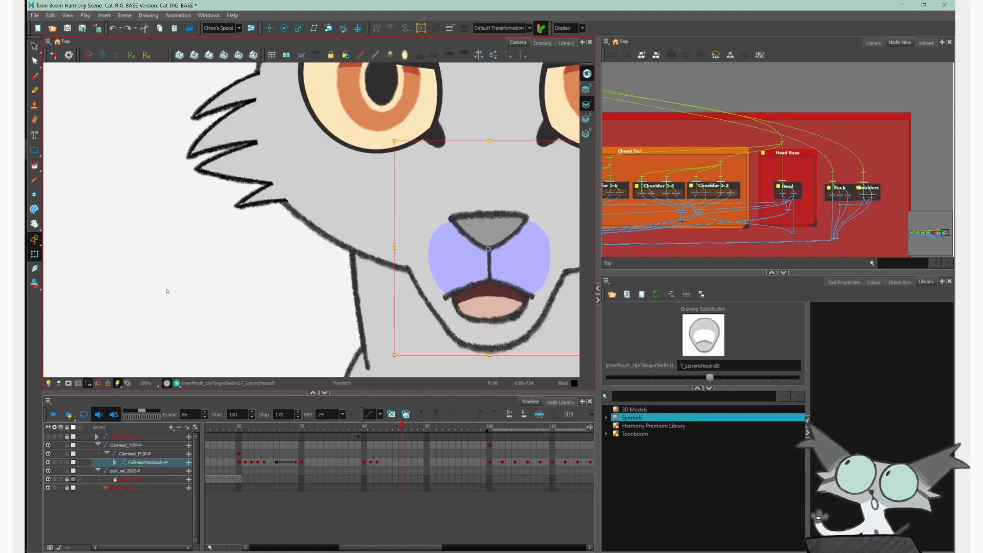
{"action": "left_click_drag", "start_coordinate": [166, 290], "coordinate": [70, 286]}
- Select the inner mouth at frame 86 and switch its drawing substitution to 5_LipsyncNeutral3
{"action": "left_click_drag", "start_coordinate": [710, 378], "coordinate": [718, 381]}
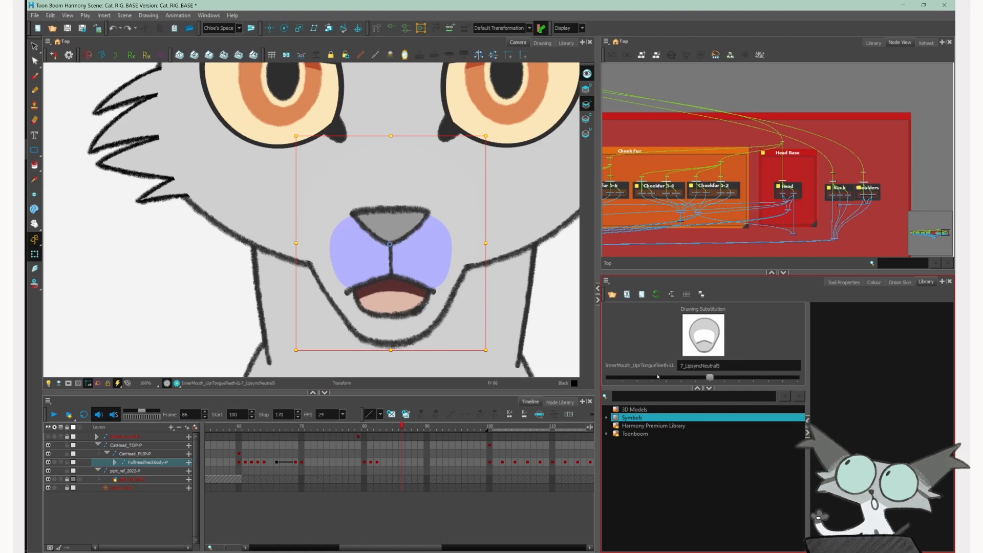
{"action": "left_click", "coordinate": [397, 303]}
{"action": "mouse_move", "coordinate": [714, 380]}
{"action": "left_mouse_down"}
{"action": "mouse_move", "coordinate": [746, 378]}
{"action": "mouse_move", "coordinate": [653, 379]}
{"action": "mouse_move", "coordinate": [752, 379]}
{"action": "mouse_move", "coordinate": [653, 379]}
{"action": "mouse_move", "coordinate": [681, 380]}
{"action": "left_mouse_up"}
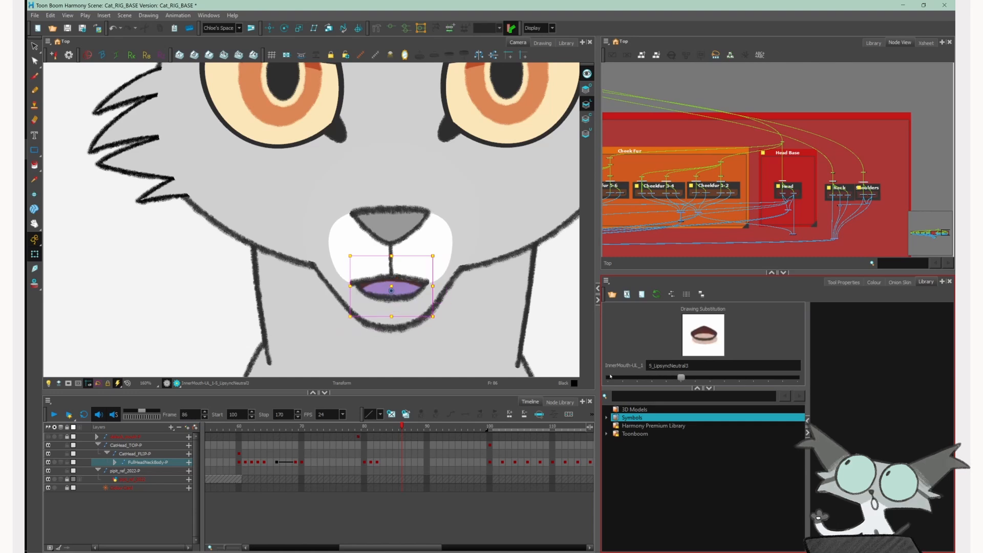
- Flip back and forth through the inner mouth's lip-sync drawing substitutions at frame 86 to compare the mouth shapes
{"action": "key", "text": "bracketright"}
{"action": "key", "text": "bracketright"}
{"action": "key", "text": "bracketright"}
{"action": "key", "text": "bracketright"}
{"action": "key", "text": "bracketright"}
{"action": "key", "text": "bracketright"}
{"action": "key", "text": "bracketleft"}
{"action": "key", "text": "bracketleft"}
{"action": "key", "text": "bracketleft"}
{"action": "key", "text": "bracketleft"}
{"action": "key", "text": "bracketleft"}
{"action": "key", "text": "bracketleft"}
{"action": "key", "text": "bracketleft"}
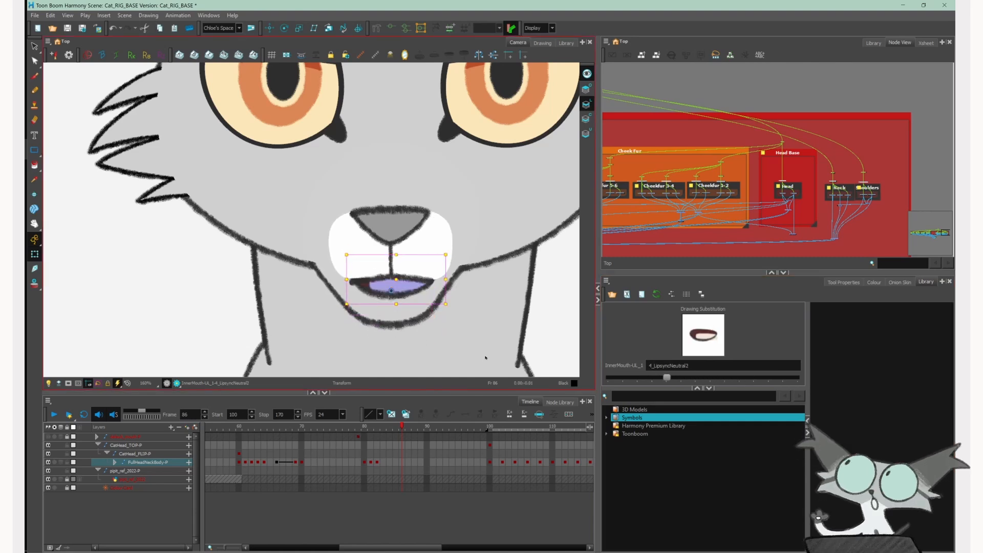
{"action": "key", "text": "bracketright"}
{"action": "key", "text": "bracketright"}
{"action": "key", "text": "bracketright"}
{"action": "key", "text": "bracketright"}
{"action": "key", "text": "bracketright"}
{"action": "key", "text": "bracketright"}
{"action": "key", "text": "bracketleft"}
{"action": "key", "text": "bracketleft"}
{"action": "key", "text": "bracketleft"}
{"action": "key", "text": "bracketleft"}
{"action": "key", "text": "bracketleft"}
{"action": "key", "text": "bracketleft"}
{"action": "key", "text": "bracketright"}
{"action": "key", "text": "bracketright"}
{"action": "key", "text": "bracketright"}
{"action": "key", "text": "bracketright"}
{"action": "key", "text": "bracketright"}
{"action": "key", "text": "bracketright"}
{"action": "key", "text": "bracketleft"}
{"action": "key", "text": "bracketleft"}
{"action": "key", "text": "bracketleft"}
{"action": "key", "text": "bracketleft"}
{"action": "key", "text": "bracketleft"}
{"action": "key", "text": "bracketleft"}
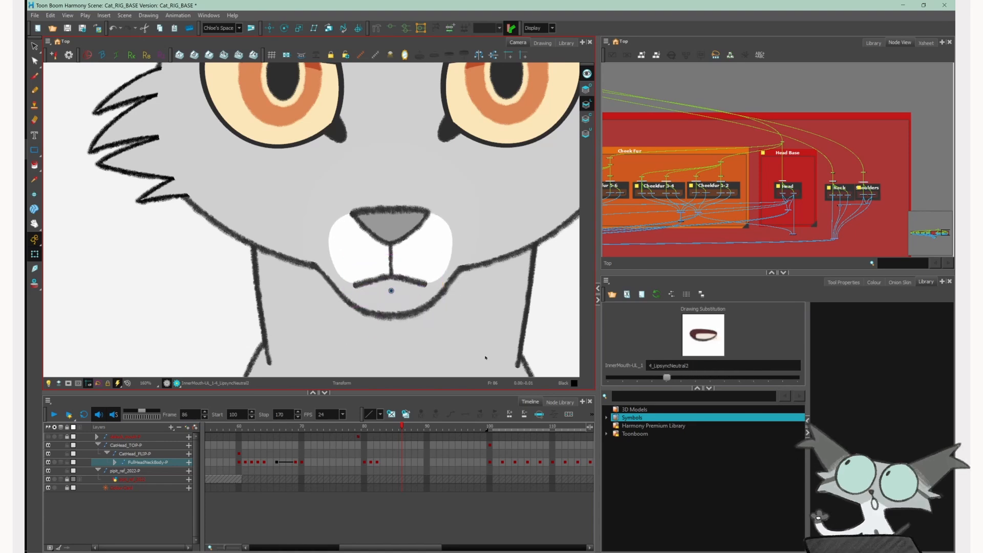
{"action": "key", "text": "bracketright"}
{"action": "key", "text": "bracketleft"}
{"action": "key", "text": "bracketright"}
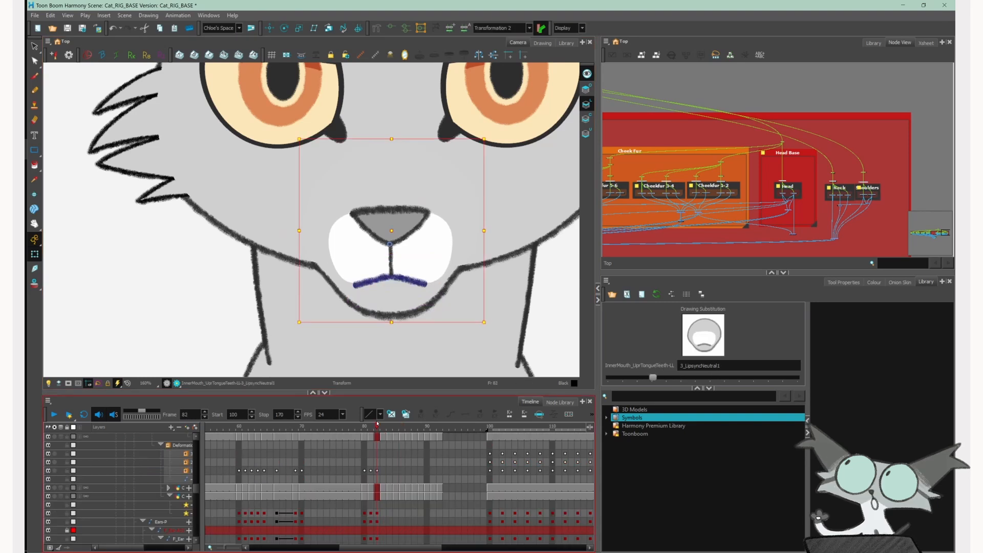
- At frame 81, raise the upper-lip deformer point on one side of the muzzle drawing 2_EditableOpen and hide the controls
{"action": "key", "text": "bracketright"}
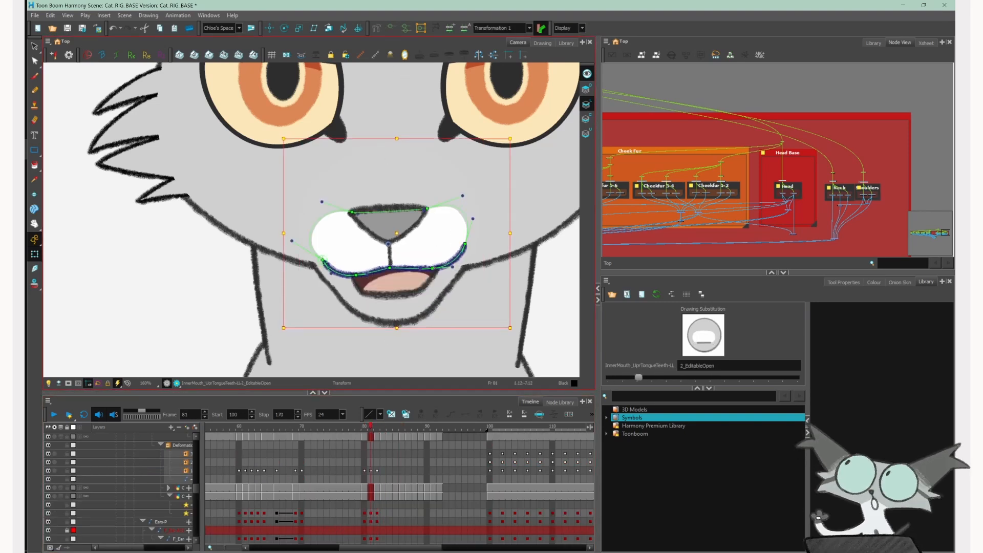
{"action": "left_click_drag", "start_coordinate": [432, 267], "coordinate": [432, 259]}
{"action": "key", "text": "Escape"}
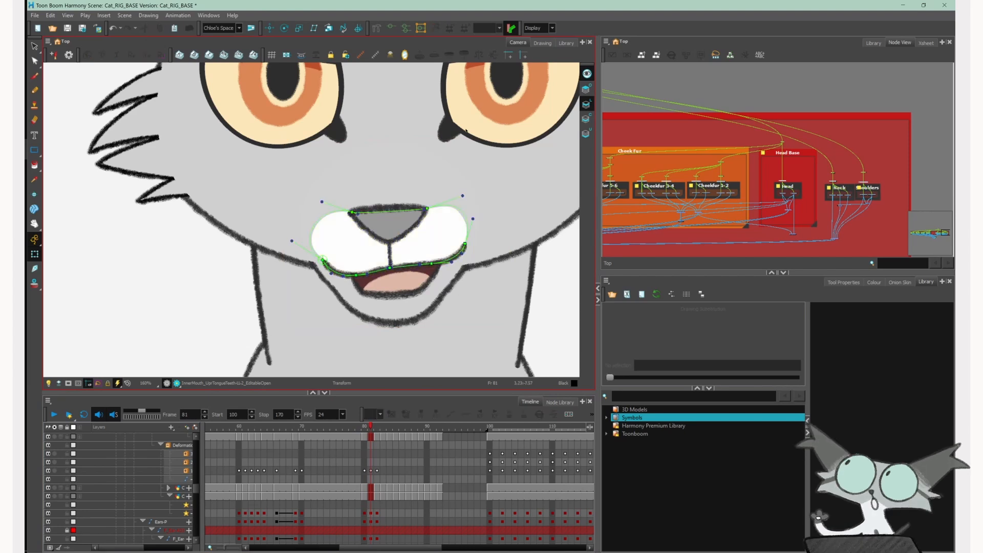
{"action": "left_click", "coordinate": [391, 28]}
- With the whole head in view, scrub the timeline back from frame 80 to the head turn around frame 13
{"action": "scroll", "coordinate": [238, 282], "scroll_direction": "down", "scroll_amount": 4}
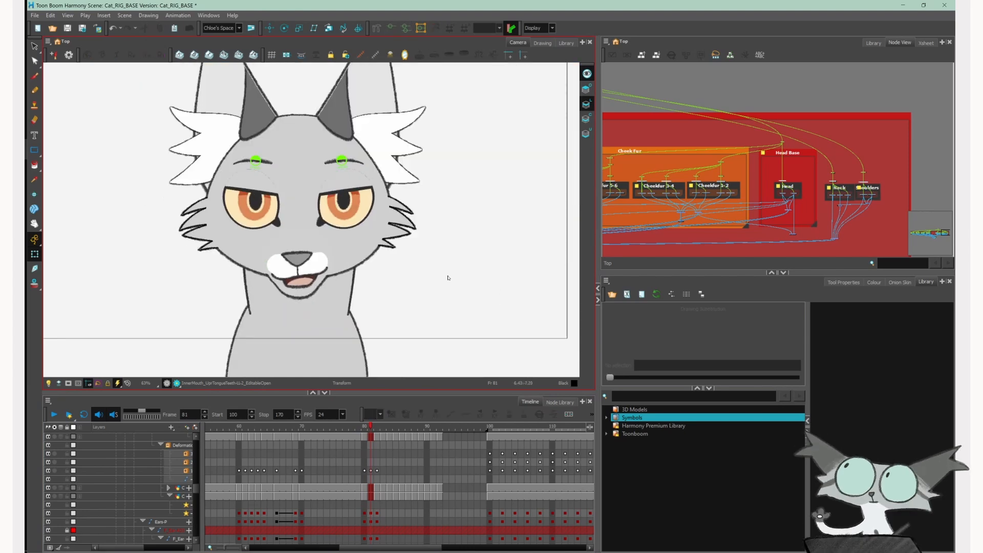
{"action": "scroll", "coordinate": [450, 279], "scroll_direction": "down", "scroll_amount": 1}
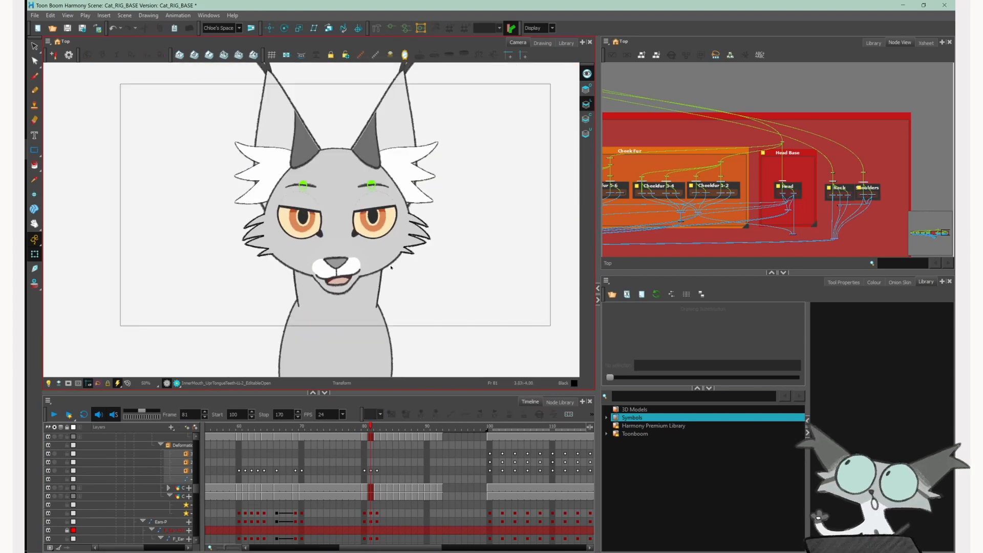
{"action": "scroll", "coordinate": [458, 309], "scroll_direction": "up", "scroll_amount": 1}
{"action": "scroll", "coordinate": [466, 323], "scroll_direction": "down", "scroll_amount": 2}
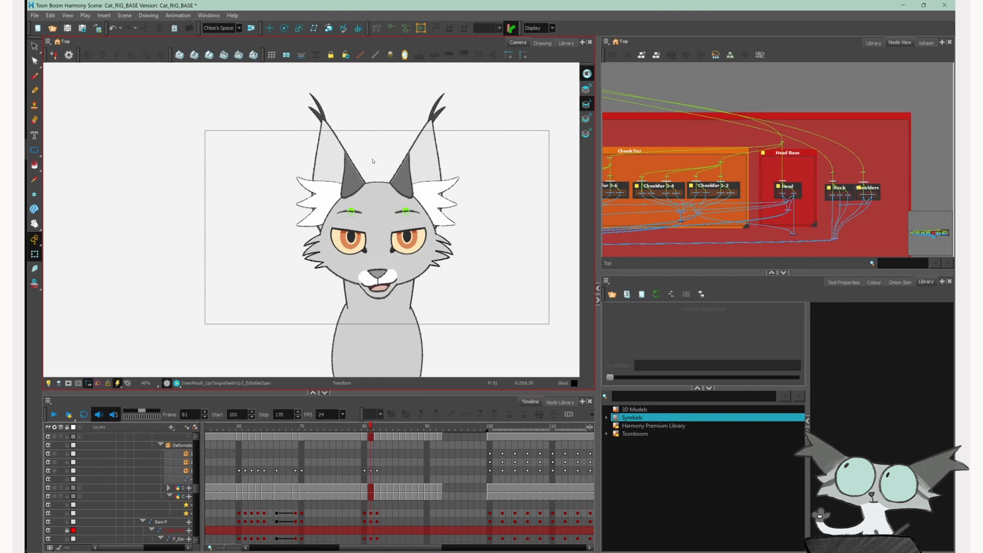
{"action": "scroll", "coordinate": [373, 160], "scroll_direction": "up", "scroll_amount": 1}
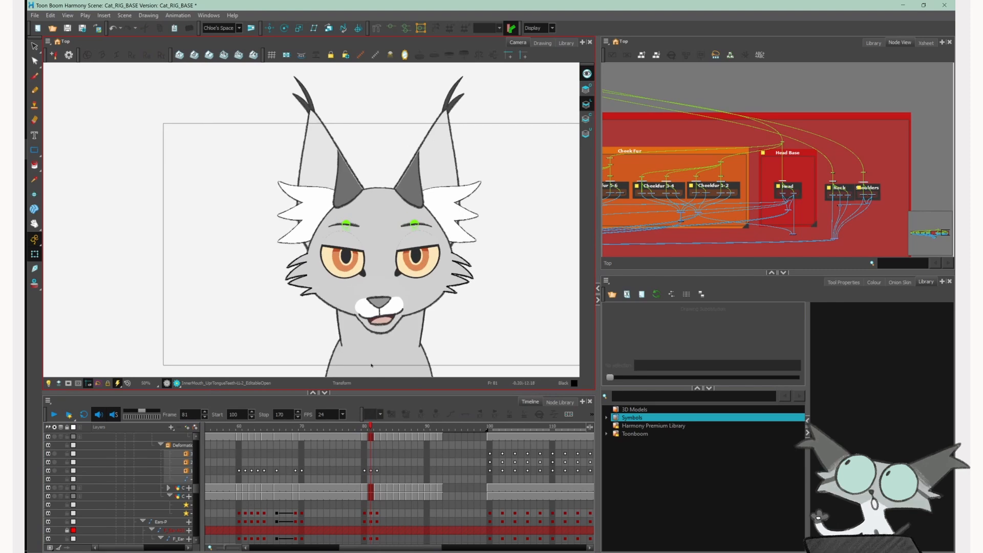
{"action": "left_click", "coordinate": [362, 425]}
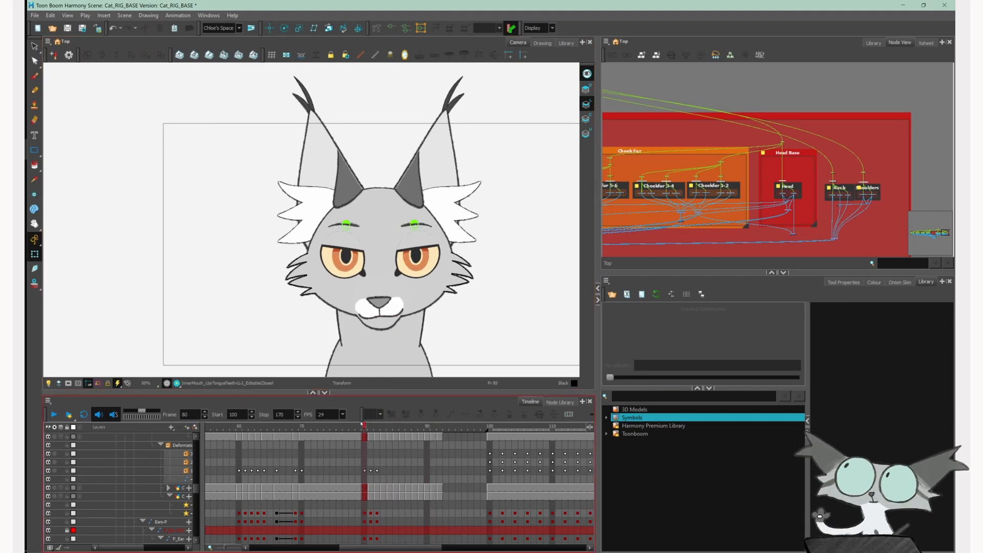
{"action": "left_click_drag", "start_coordinate": [361, 423], "coordinate": [266, 415]}
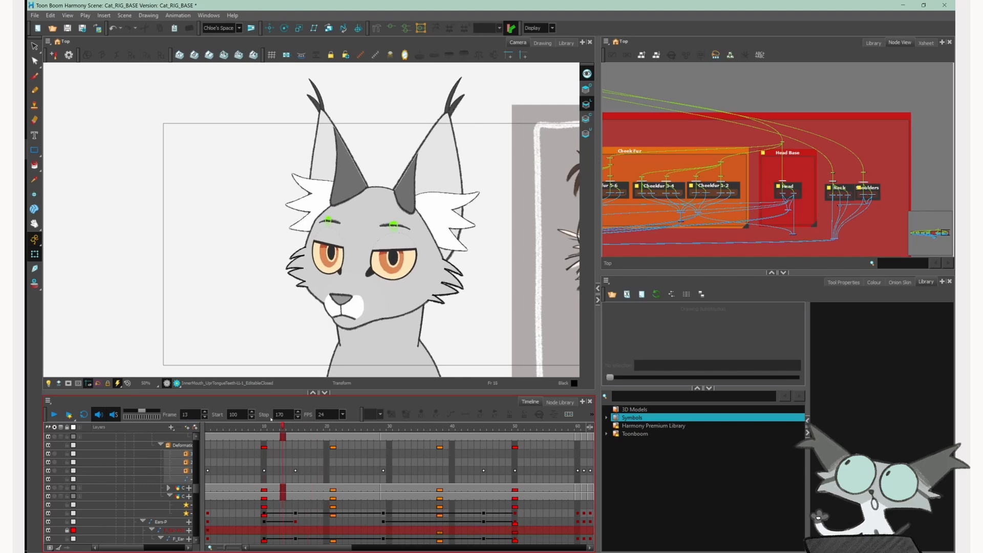
- At frame 10, inspect the turned head's mouth closely by selecting its mouth line and the muzzle drawing
{"action": "scroll", "coordinate": [335, 324], "scroll_direction": "up", "scroll_amount": 3}
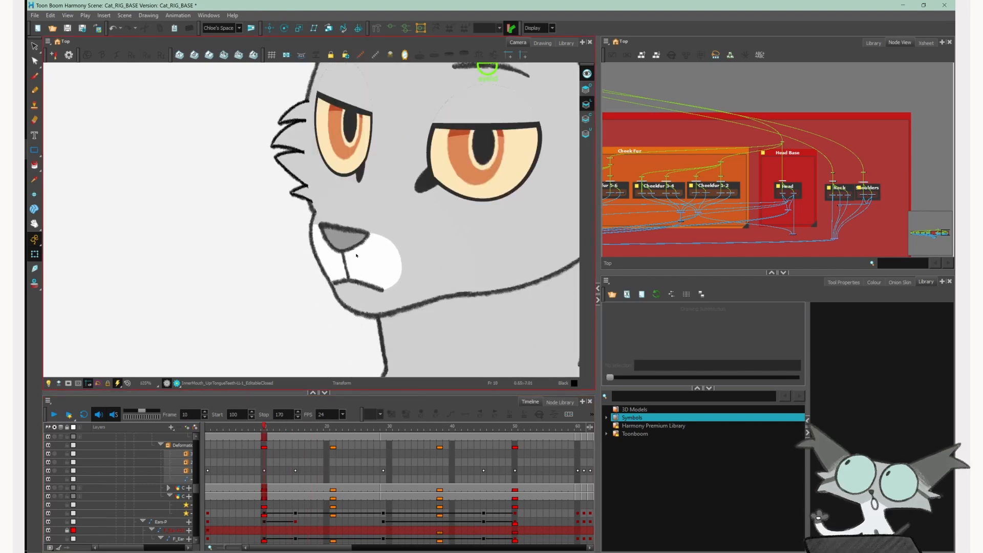
{"action": "left_click", "coordinate": [359, 287]}
{"action": "left_click", "coordinate": [330, 285]}
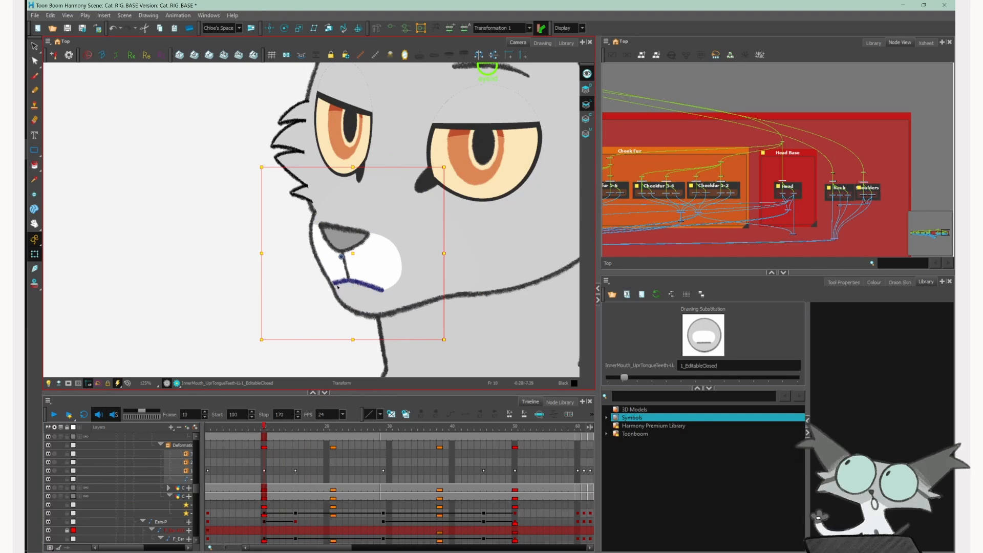
{"action": "left_click", "coordinate": [363, 295]}
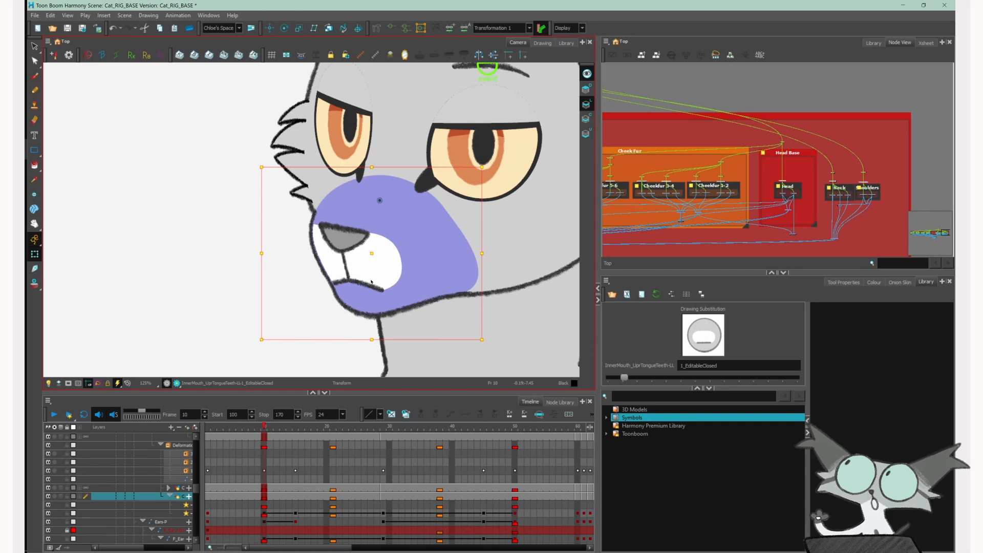
{"action": "left_click", "coordinate": [278, 285]}
{"action": "scroll", "coordinate": [354, 307], "scroll_direction": "down", "scroll_amount": 5}
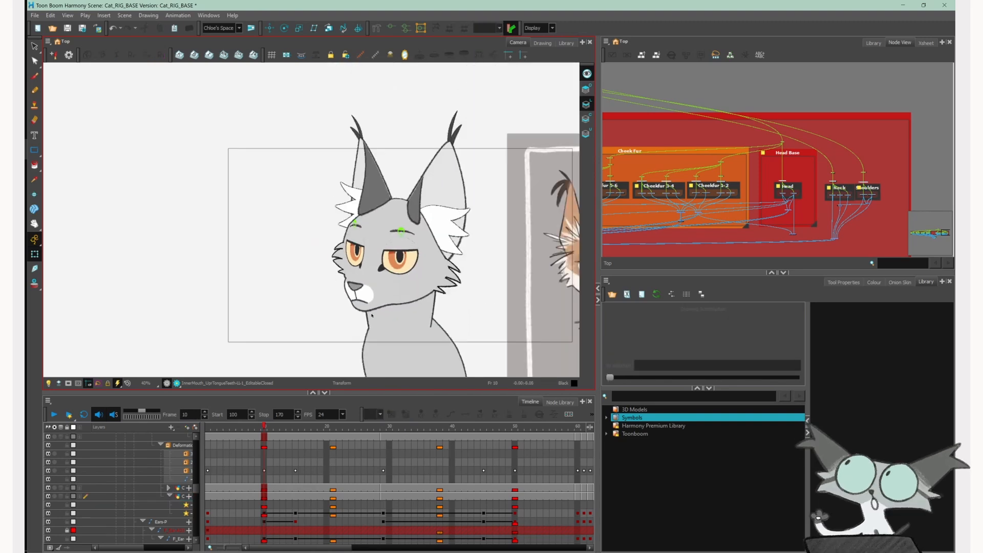
{"action": "scroll", "coordinate": [481, 276], "scroll_direction": "up", "scroll_amount": 2}
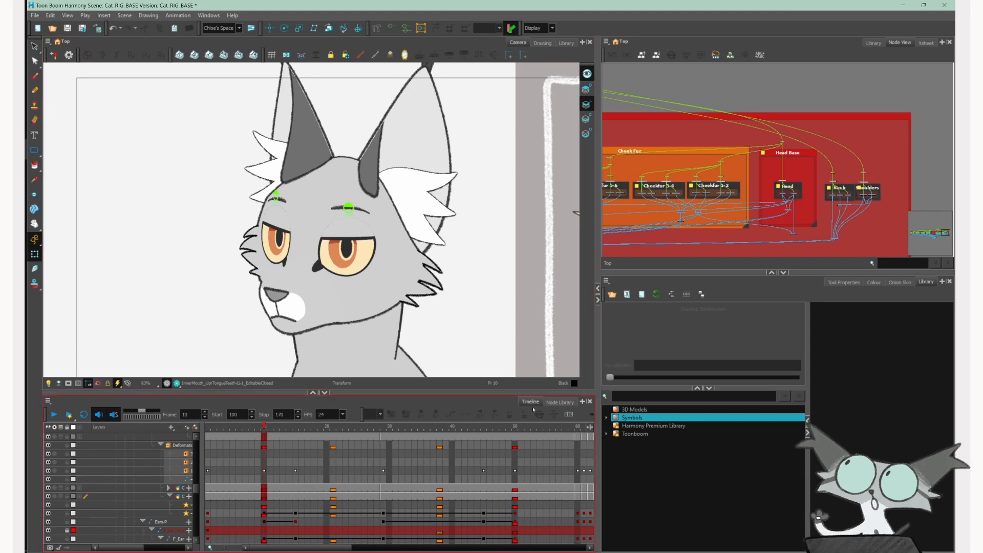
- Step through the mouth poses at frames 81 and 90, ending at the head pose on frame 100
{"action": "mouse_move", "coordinate": [541, 428]}
{"action": "left_mouse_down"}
{"action": "mouse_move", "coordinate": [574, 428]}
{"action": "mouse_move", "coordinate": [547, 426]}
{"action": "left_mouse_up"}
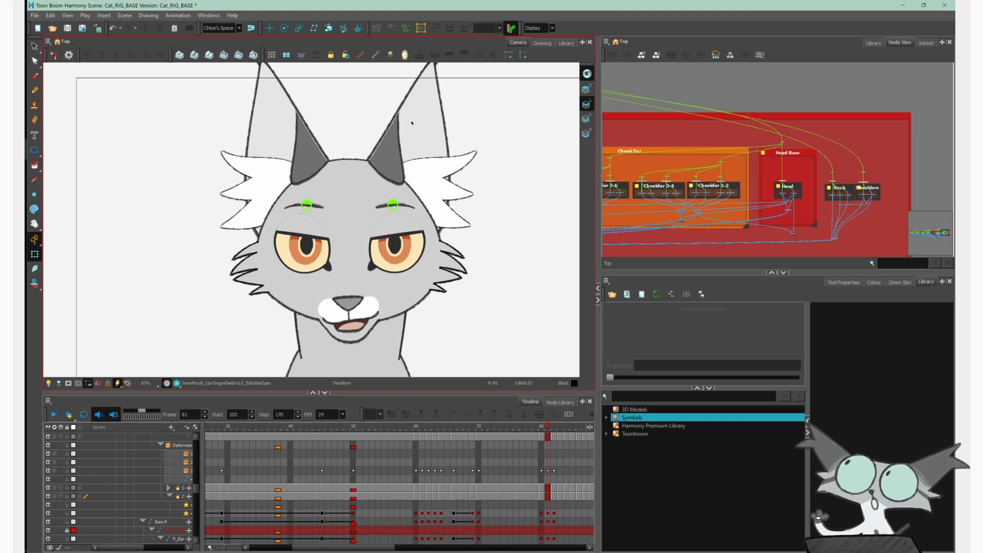
{"action": "left_click_drag", "start_coordinate": [342, 547], "coordinate": [400, 547]}
{"action": "left_click", "coordinate": [384, 429]}
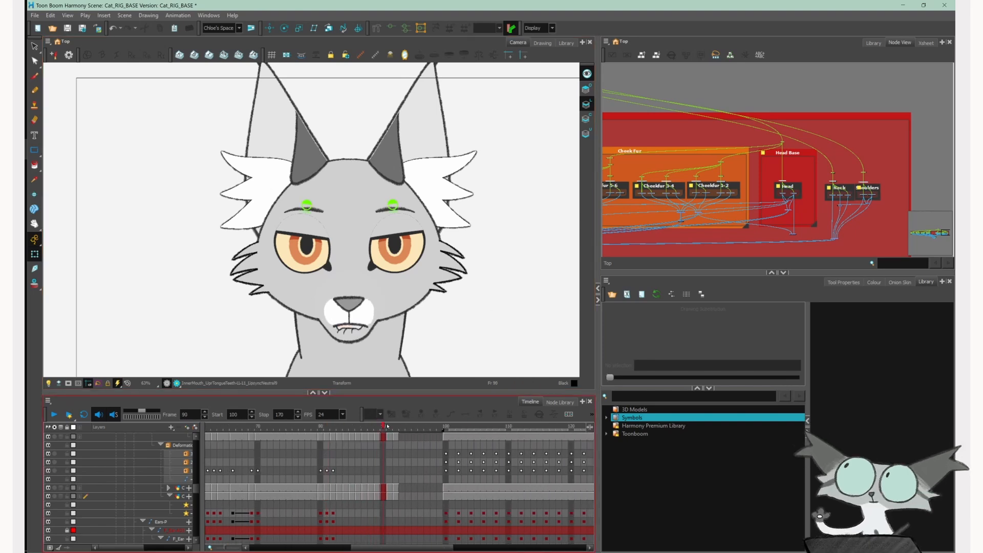
{"action": "left_click", "coordinate": [447, 429]}
- Play the head animation from frame 100 with the whole head in view, stop it, and return to frame 100
{"action": "key", "text": "2"}
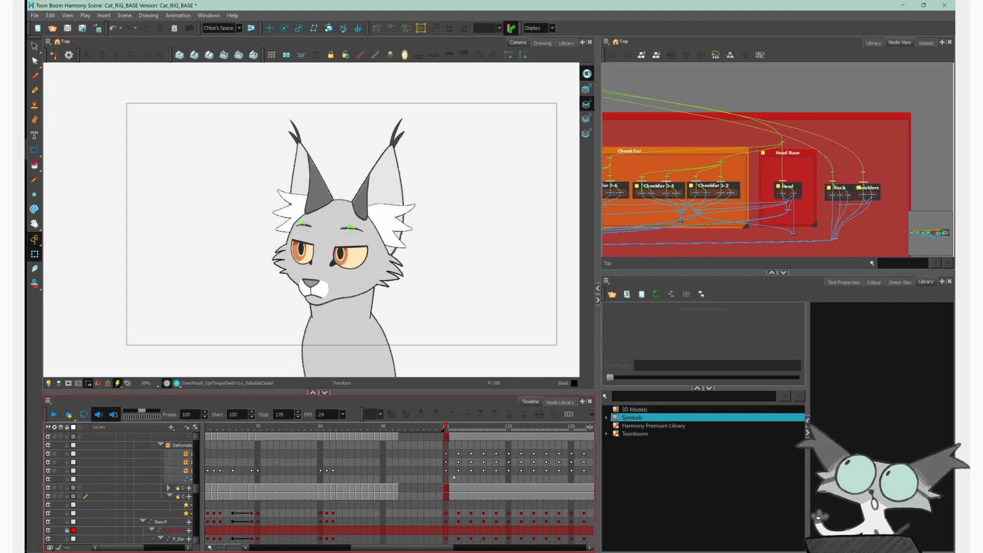
{"action": "left_click_drag", "start_coordinate": [416, 548], "coordinate": [453, 548]}
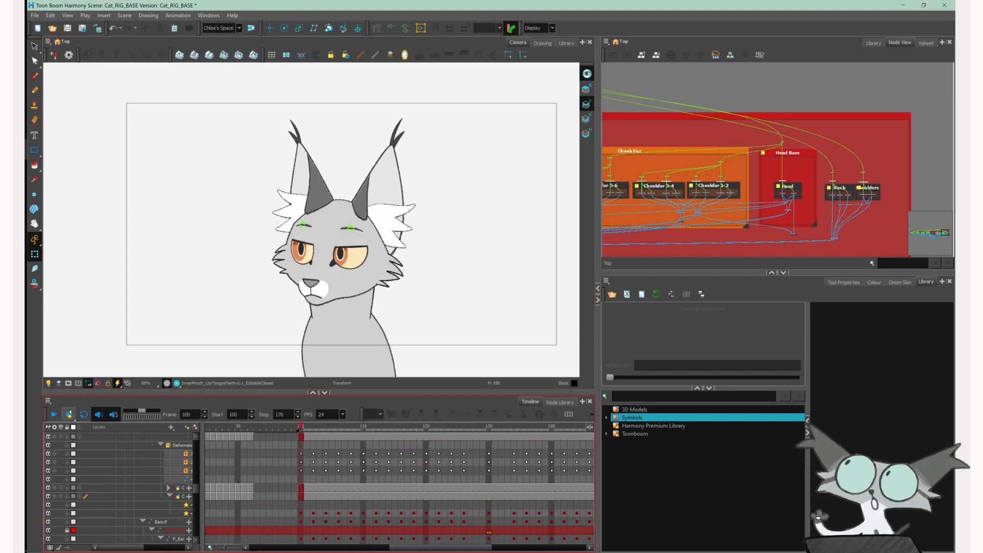
{"action": "left_click", "coordinate": [54, 414]}
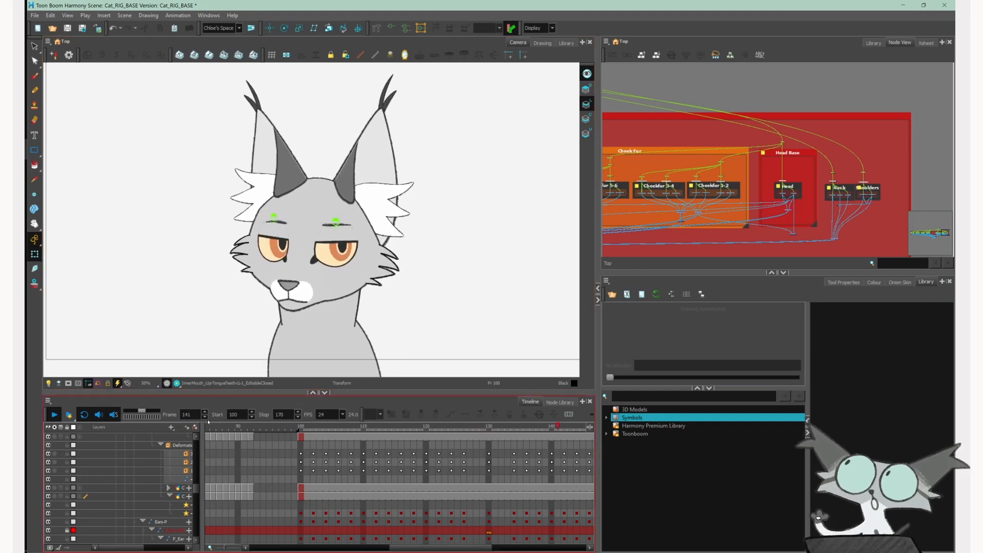
{"action": "left_click", "coordinate": [54, 415]}
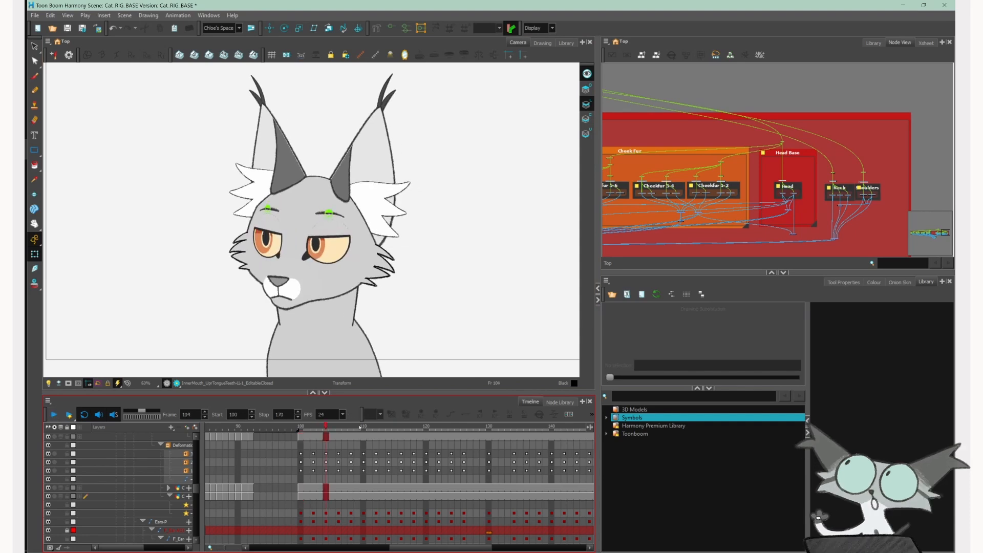
{"action": "left_click_drag", "start_coordinate": [308, 426], "coordinate": [300, 426]}
- Widen the layer list, collapse the CatHead_TOP-P peg, and check its keyframe at frame 100
{"action": "left_click_drag", "start_coordinate": [203, 471], "coordinate": [233, 441]}
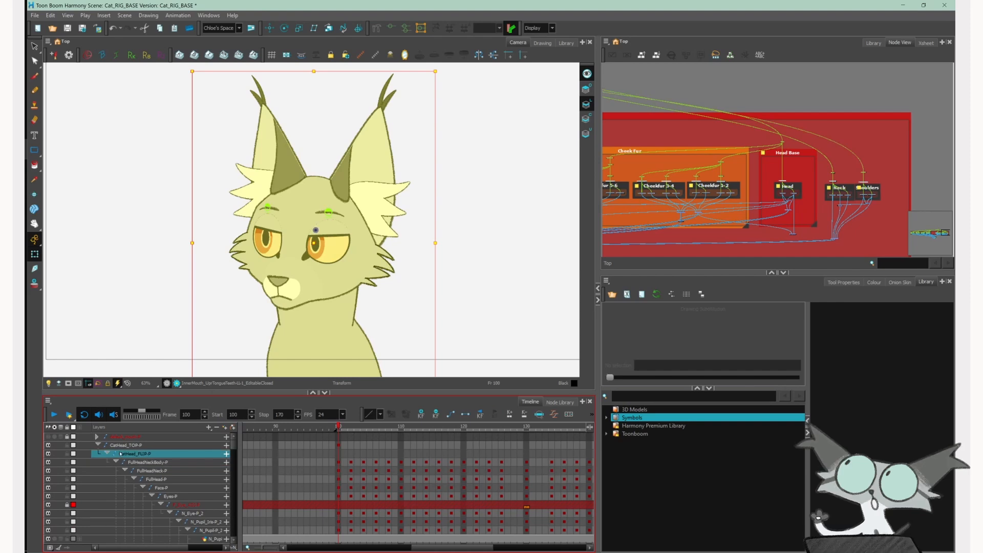
{"action": "left_click", "coordinate": [104, 446]}
{"action": "left_click", "coordinate": [98, 444]}
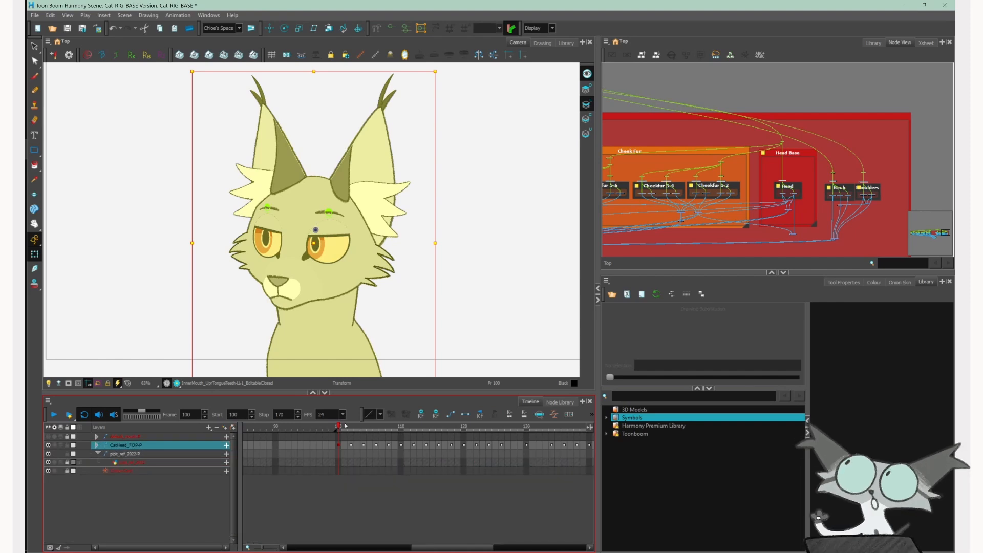
{"action": "left_click", "coordinate": [338, 445]}
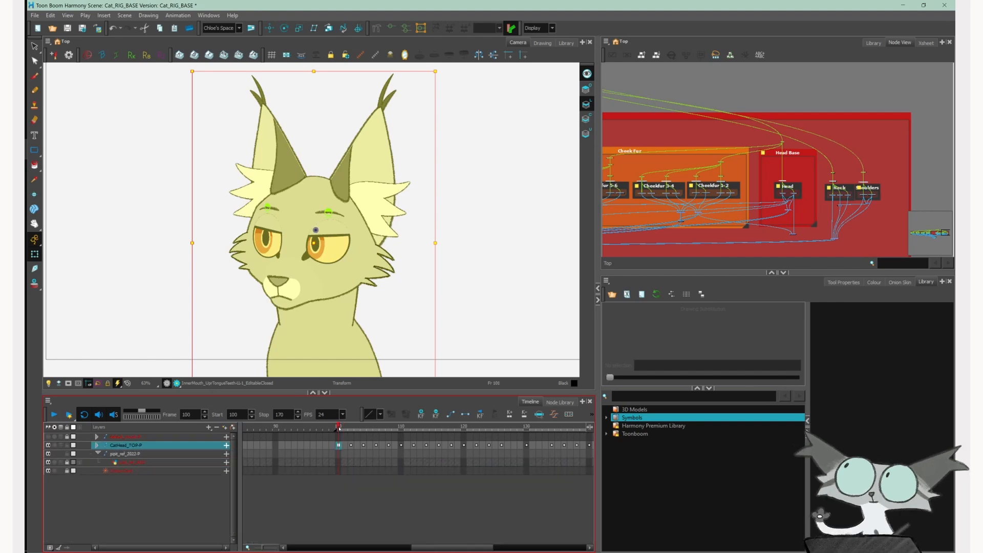
{"action": "left_click", "coordinate": [437, 285]}
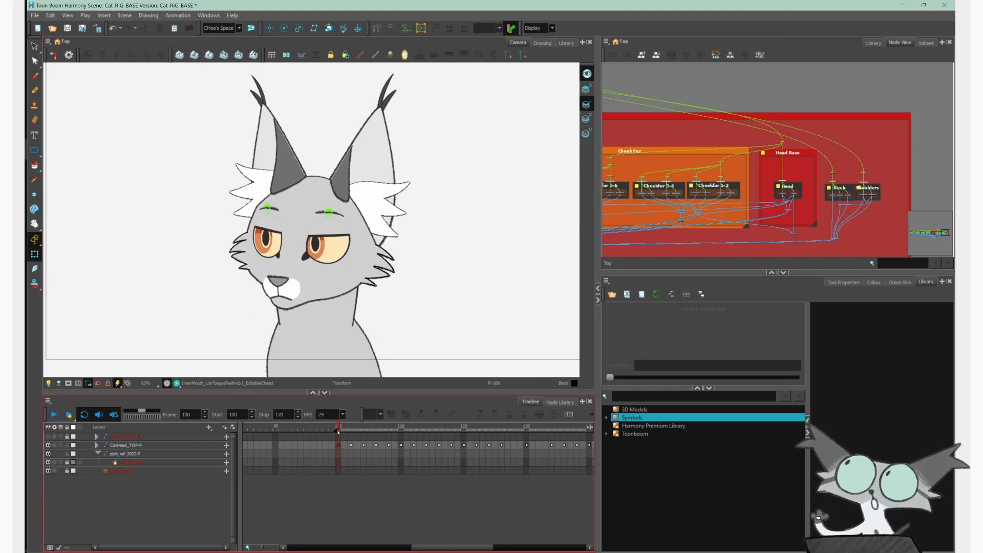
- With the Transform tool, select the head base and each inner ear in turn to examine the rig's separate parts
{"action": "left_click", "coordinate": [364, 276]}
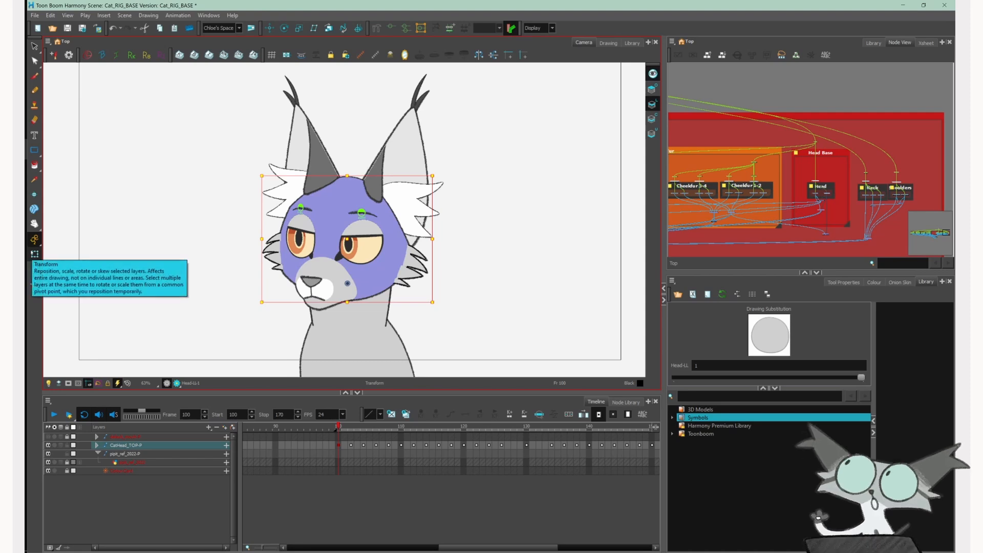
{"action": "left_click", "coordinate": [34, 254]}
{"action": "left_click", "coordinate": [362, 157]}
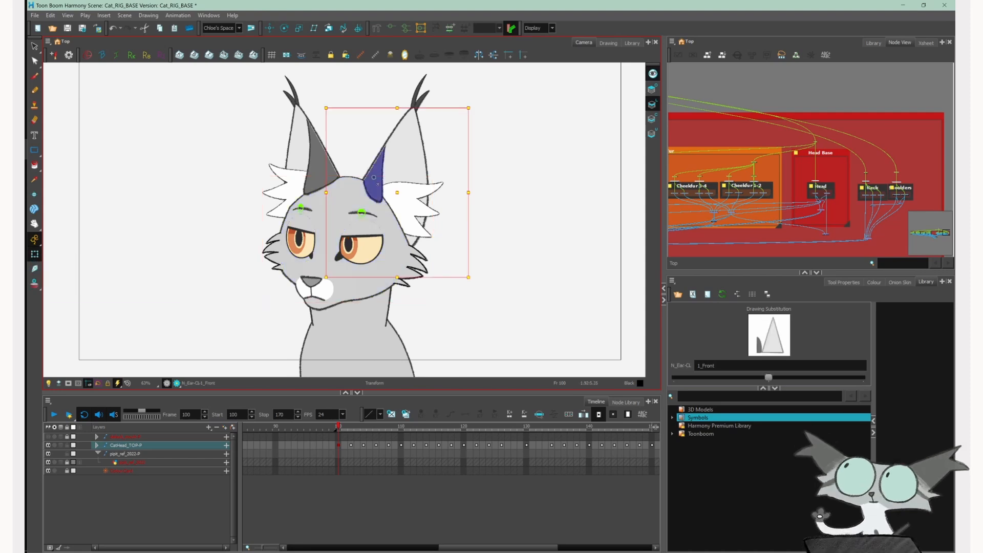
{"action": "left_click", "coordinate": [362, 156]}
{"action": "left_click", "coordinate": [326, 174]}
{"action": "left_click", "coordinate": [334, 190]}
{"action": "left_click", "coordinate": [328, 177]}
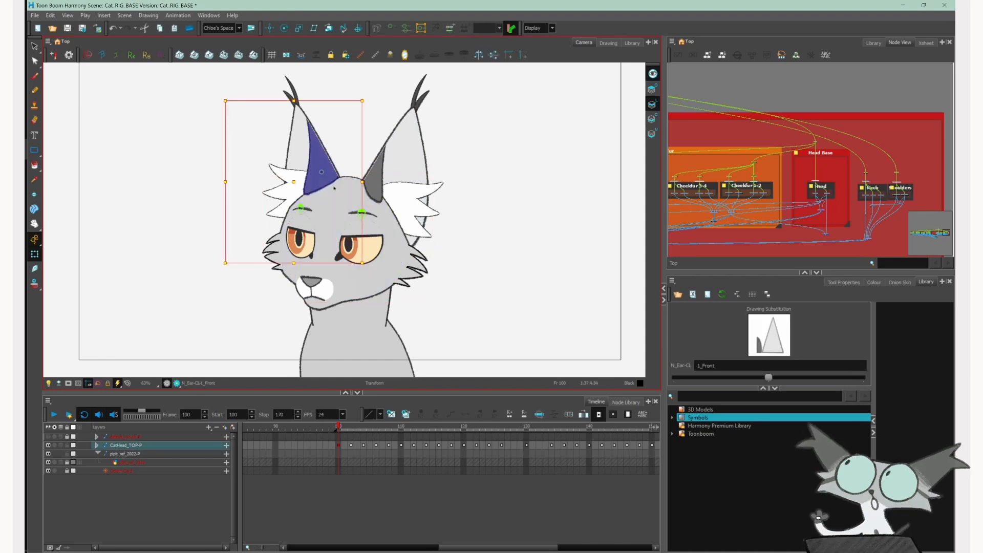
{"action": "left_click", "coordinate": [351, 198]}
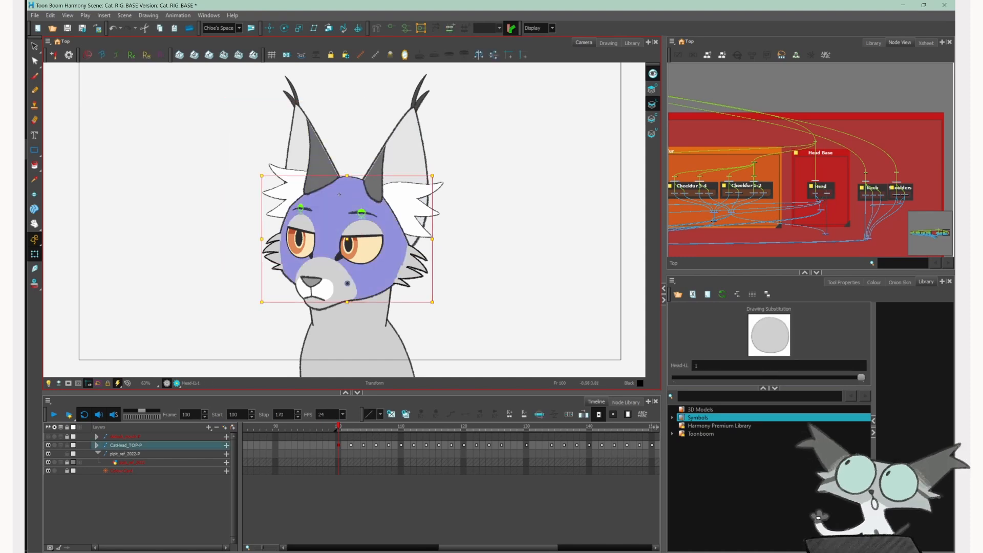
- Try moving the head base and one ear away from the face at frame 100, and undo both moves
{"action": "left_click_drag", "start_coordinate": [339, 195], "coordinate": [486, 234]}
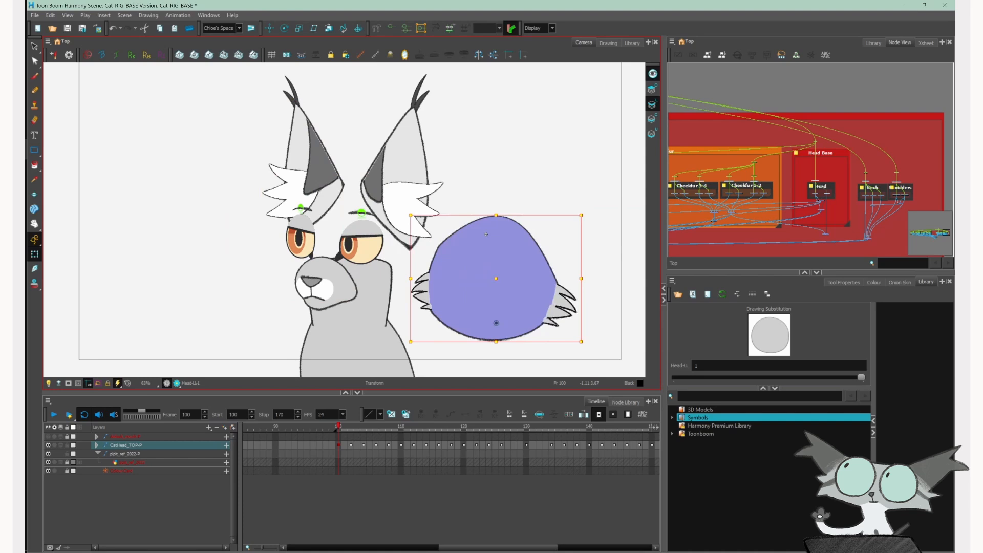
{"action": "left_click", "coordinate": [364, 174]}
{"action": "left_click_drag", "start_coordinate": [431, 179], "coordinate": [475, 199]}
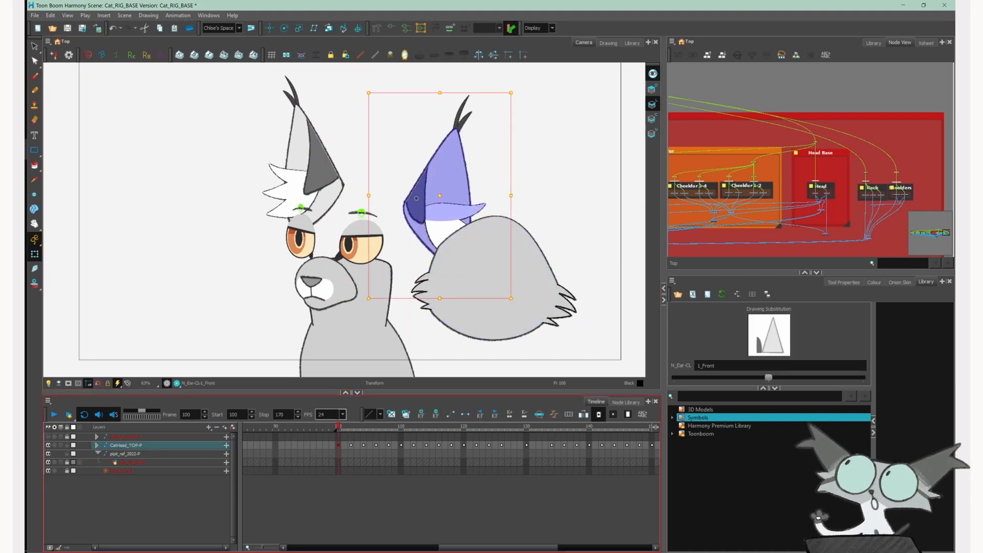
{"action": "mouse_move", "coordinate": [339, 426]}
{"action": "left_mouse_down"}
{"action": "mouse_move", "coordinate": [366, 427]}
{"action": "mouse_move", "coordinate": [332, 428]}
{"action": "mouse_move", "coordinate": [381, 433]}
{"action": "mouse_move", "coordinate": [340, 426]}
{"action": "left_mouse_up"}
{"action": "key", "text": "ctrl+z"}
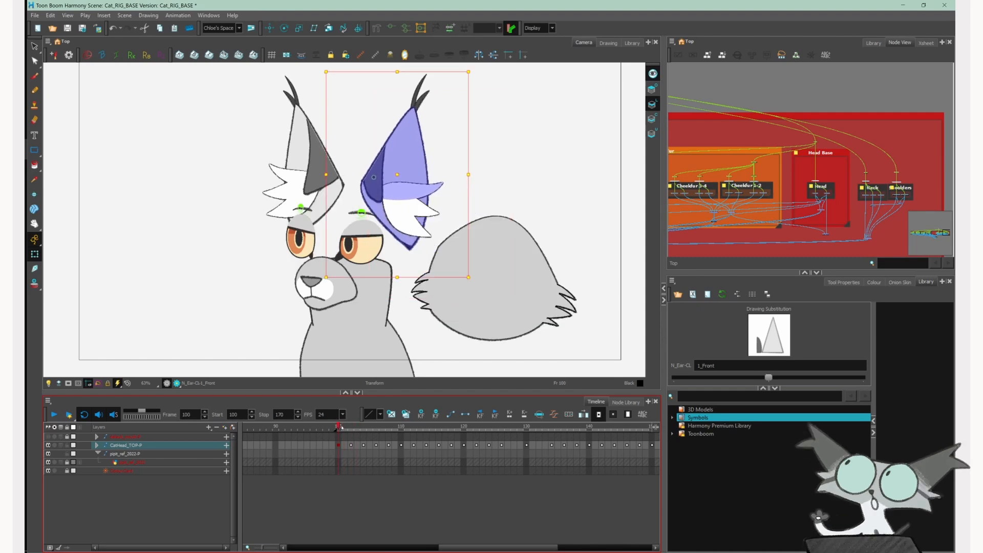
{"action": "key", "text": "ctrl+z"}
{"action": "key", "text": "Escape"}
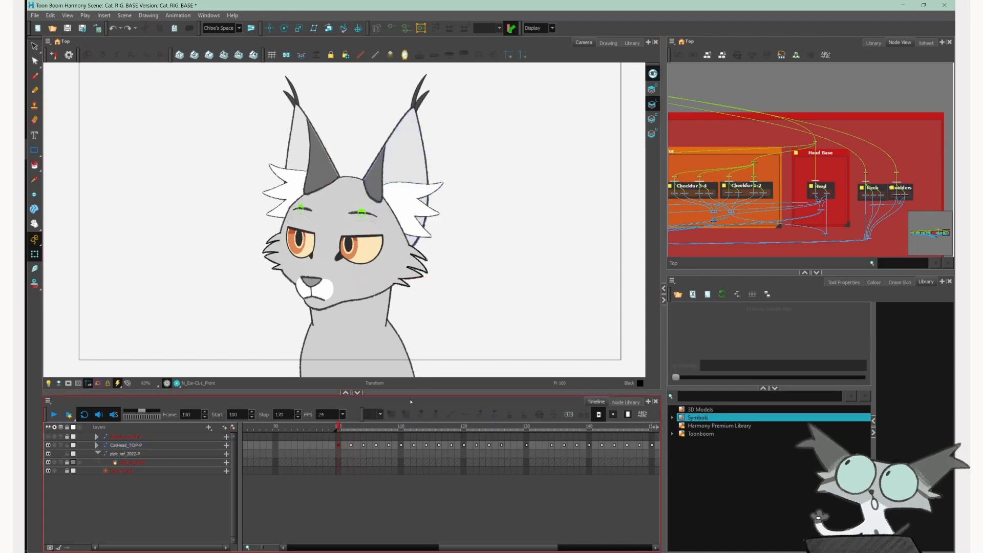
- Scrub the head turn between frames 100 and 163, comparing the poses around frames 118 and 127
{"action": "left_click_drag", "start_coordinate": [365, 431], "coordinate": [494, 432]}
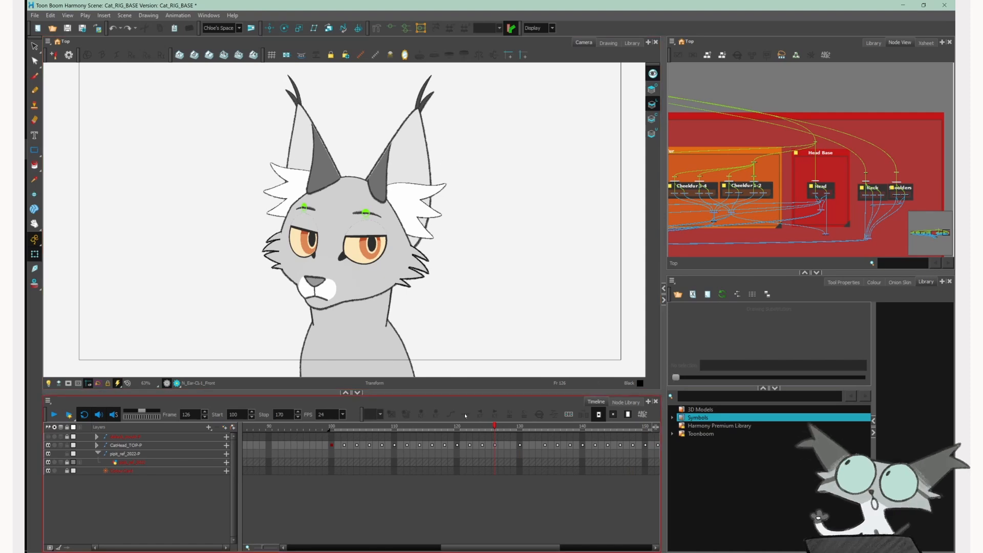
{"action": "left_click", "coordinate": [445, 445]}
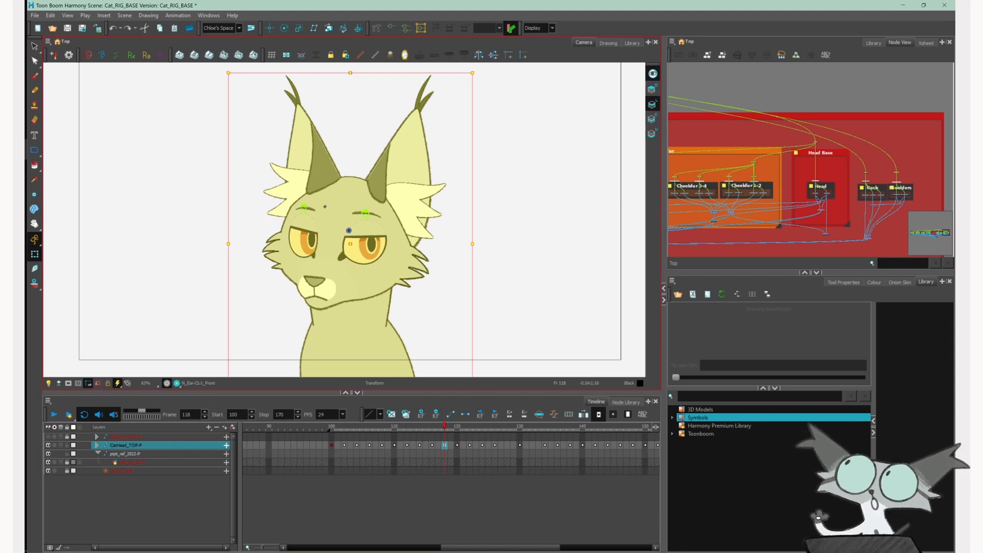
{"action": "left_click", "coordinate": [507, 267]}
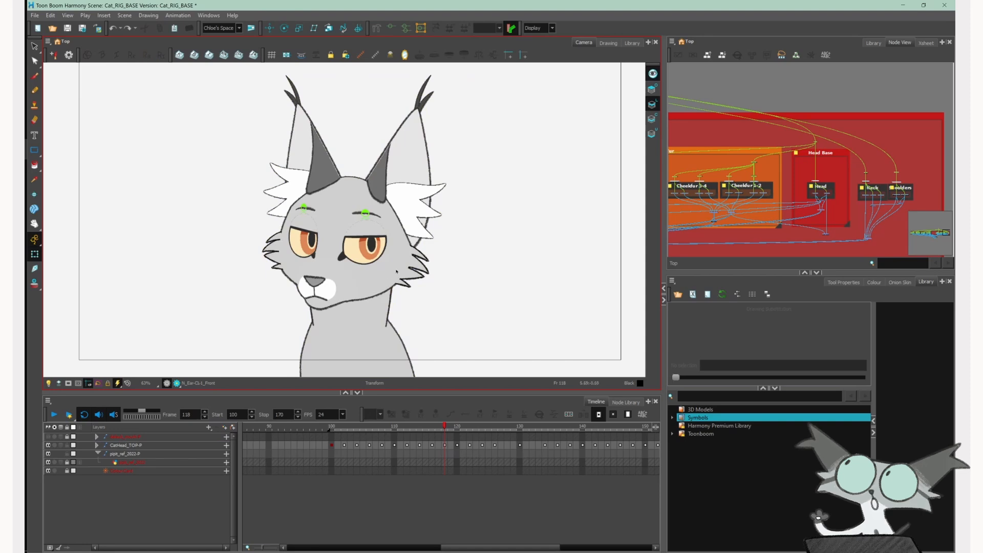
{"action": "left_click_drag", "start_coordinate": [463, 432], "coordinate": [332, 426]}
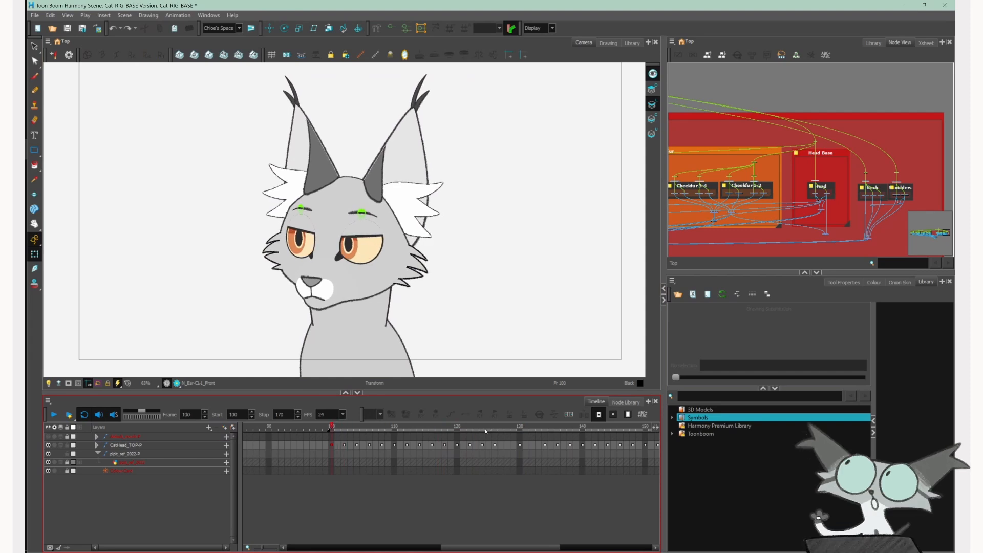
{"action": "left_click", "coordinate": [501, 428]}
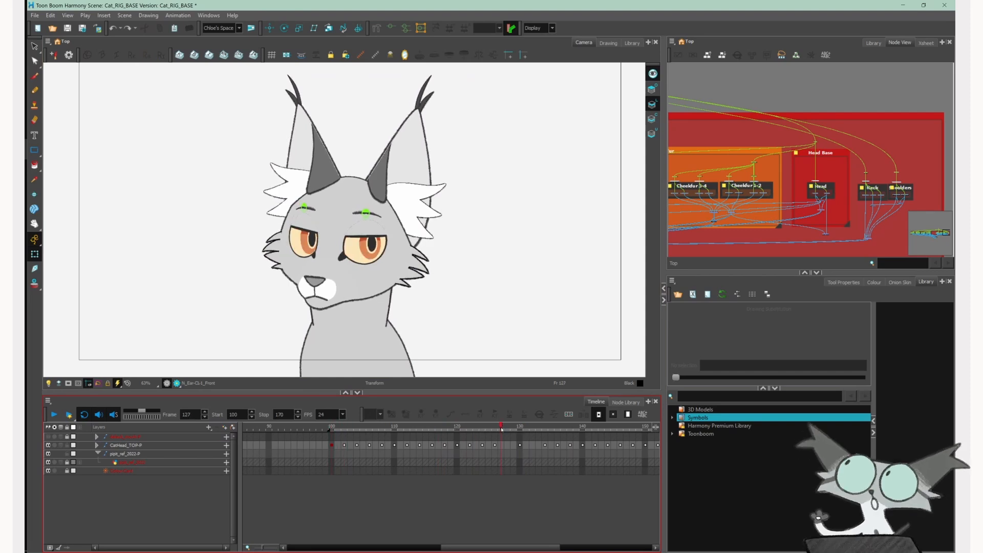
{"action": "left_click_drag", "start_coordinate": [470, 548], "coordinate": [516, 546]}
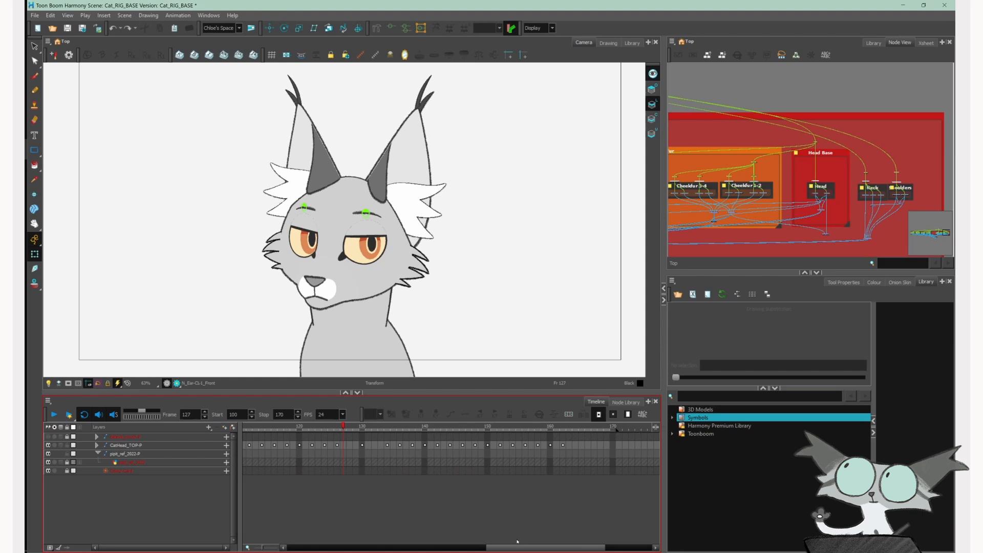
{"action": "left_click", "coordinate": [570, 426]}
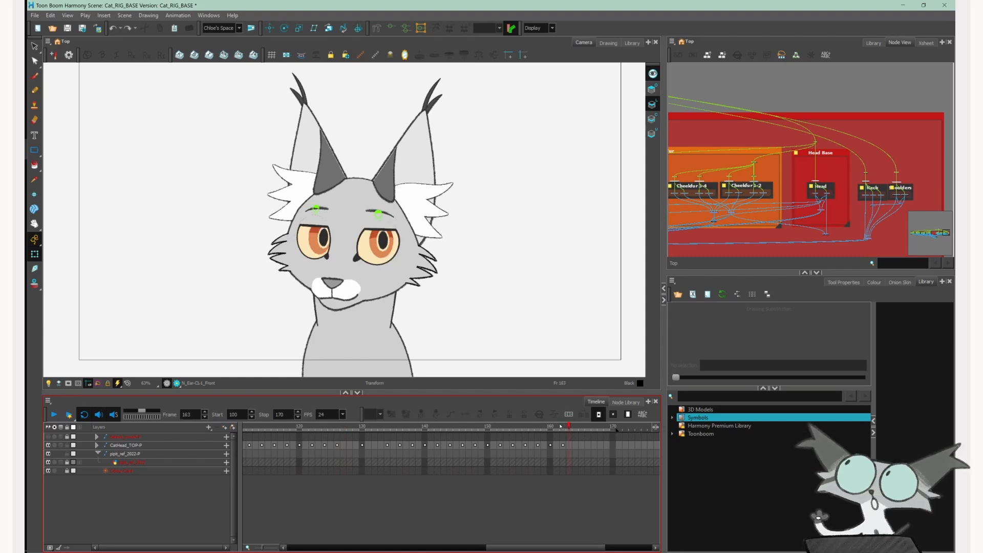
{"action": "left_click_drag", "start_coordinate": [537, 543], "coordinate": [512, 544]}
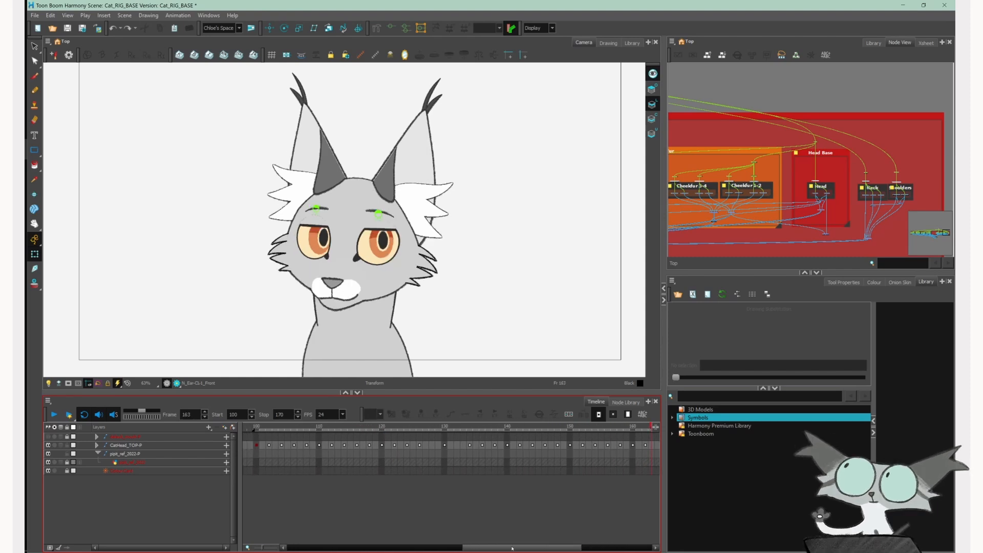
- Add keyframes to the collapsed CatHead_TOP-P peg at frames 126 and 162
{"action": "left_click", "coordinate": [445, 446]}
{"action": "left_click", "coordinate": [414, 445]}
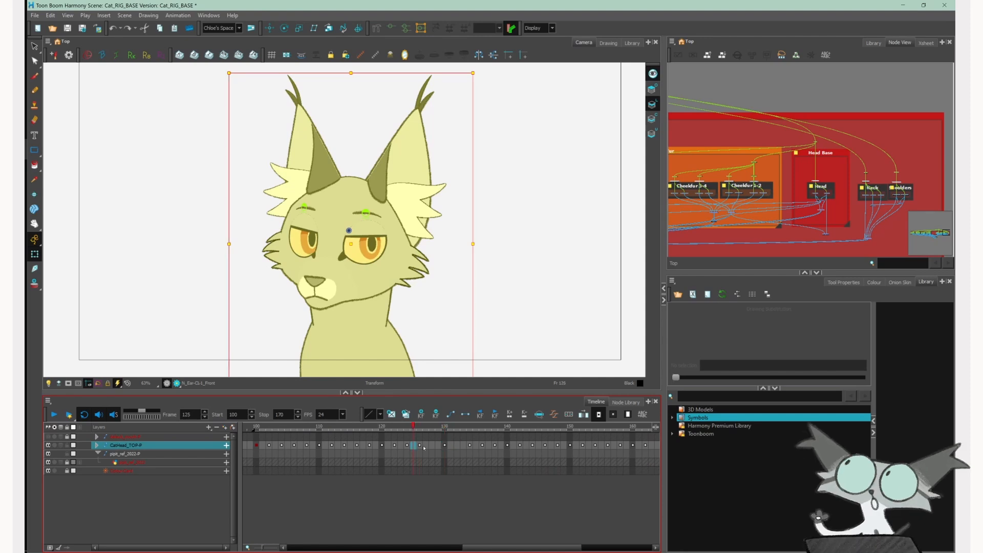
{"action": "left_click", "coordinate": [419, 446]}
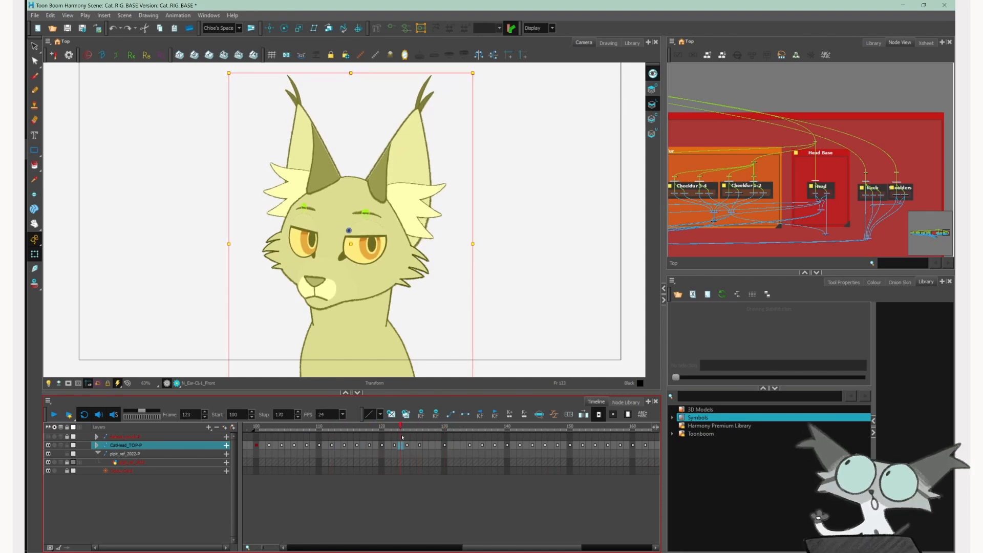
{"action": "scroll", "coordinate": [421, 485], "scroll_direction": "right", "scroll_amount": 5}
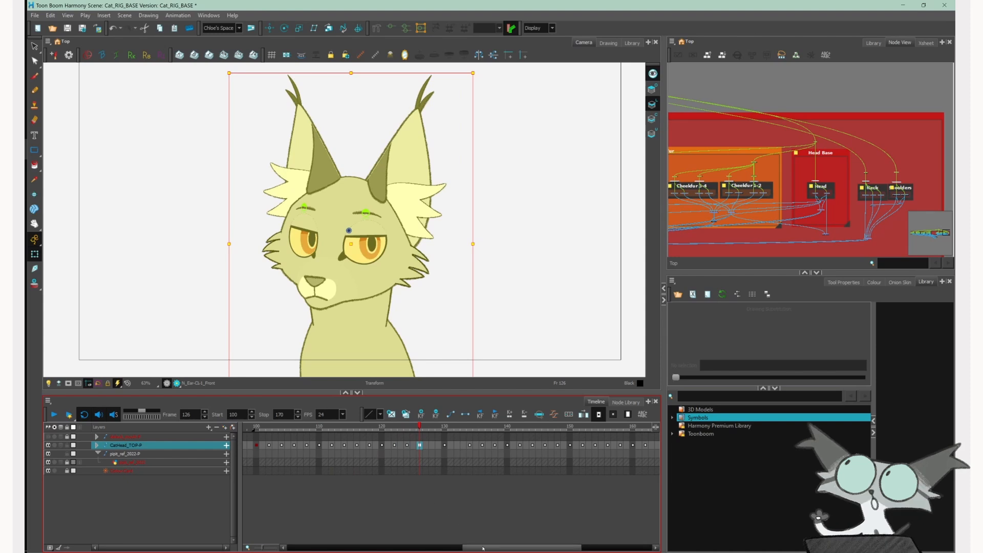
{"action": "left_click", "coordinate": [550, 446]}
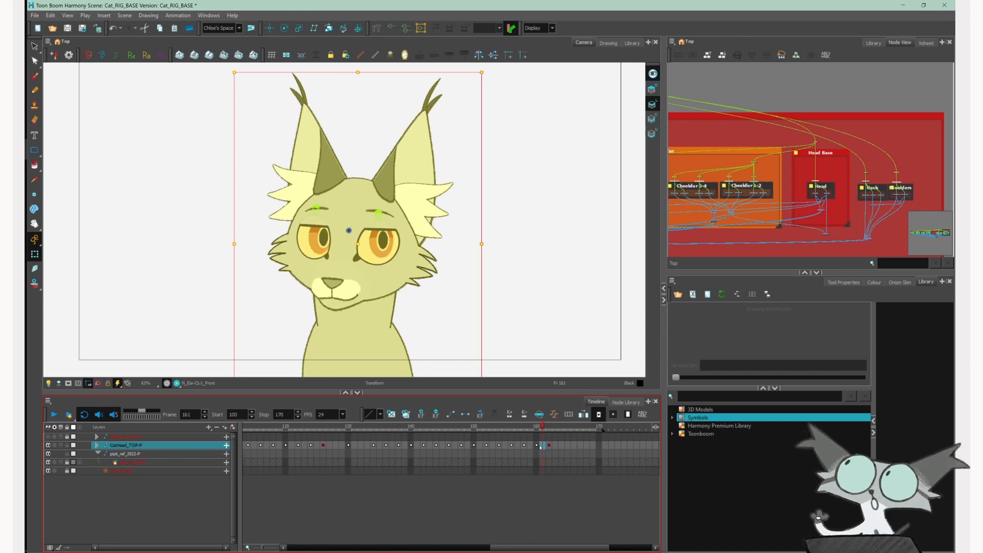
- Delete the in-between keyframes on the CatHead_TOP-P peg from frames 100 to 126 and 126 to 162, keeping those key poses
{"action": "left_click", "coordinate": [350, 445], "text": "shift"}
{"action": "key", "text": "Delete"}
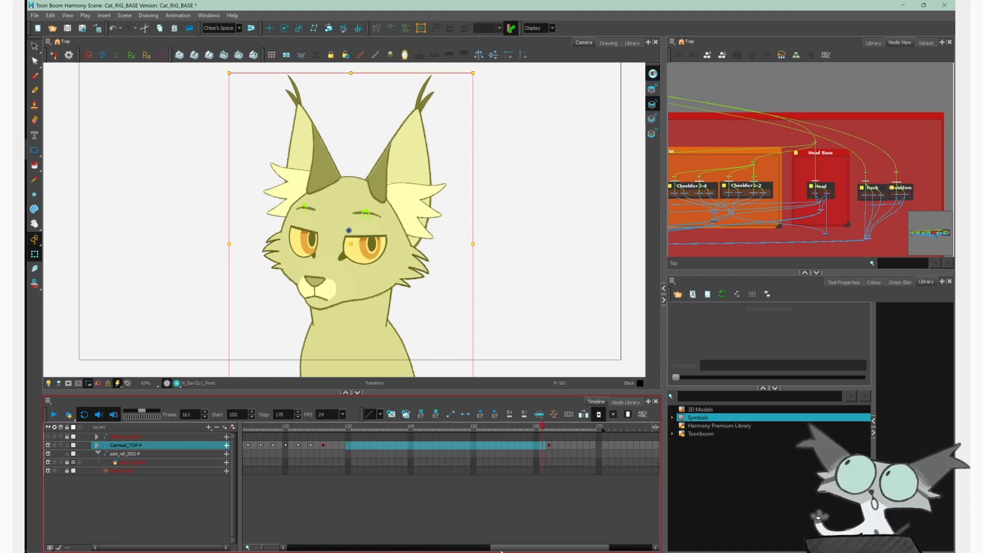
{"action": "left_click_drag", "start_coordinate": [511, 548], "coordinate": [466, 547]}
{"action": "left_click", "coordinate": [378, 445]}
{"action": "left_click", "coordinate": [302, 446], "text": "shift"}
{"action": "key", "text": "Delete"}
- Set motion keyframes on CatHead_TOP-P for the sections between frames 100, 126 and 162, and play back the head turn
{"action": "left_click_drag", "start_coordinate": [405, 430], "coordinate": [433, 433]}
{"action": "left_click_drag", "start_coordinate": [618, 436], "coordinate": [388, 445]}
{"action": "left_click", "coordinate": [450, 415]}
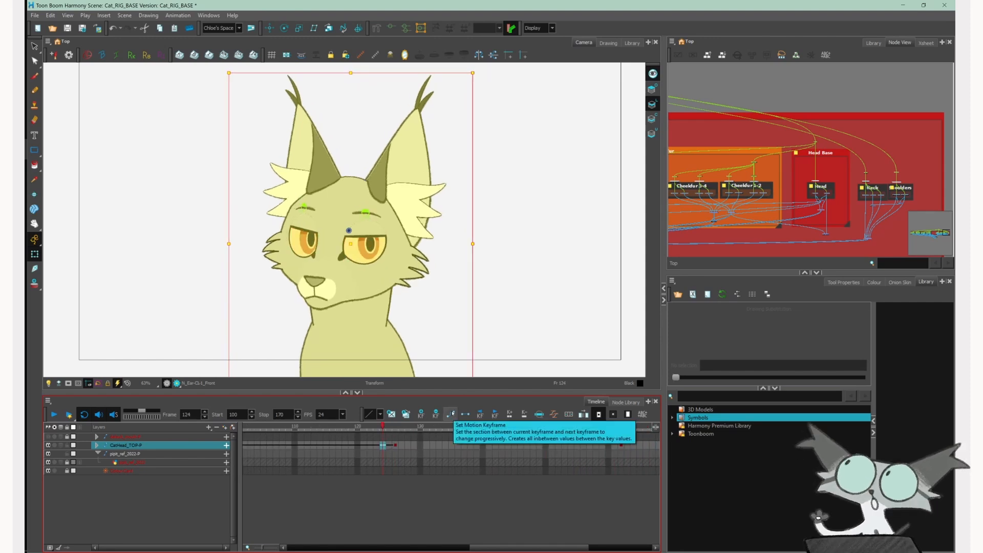
{"action": "left_click", "coordinate": [427, 446]}
{"action": "left_click", "coordinate": [450, 414]}
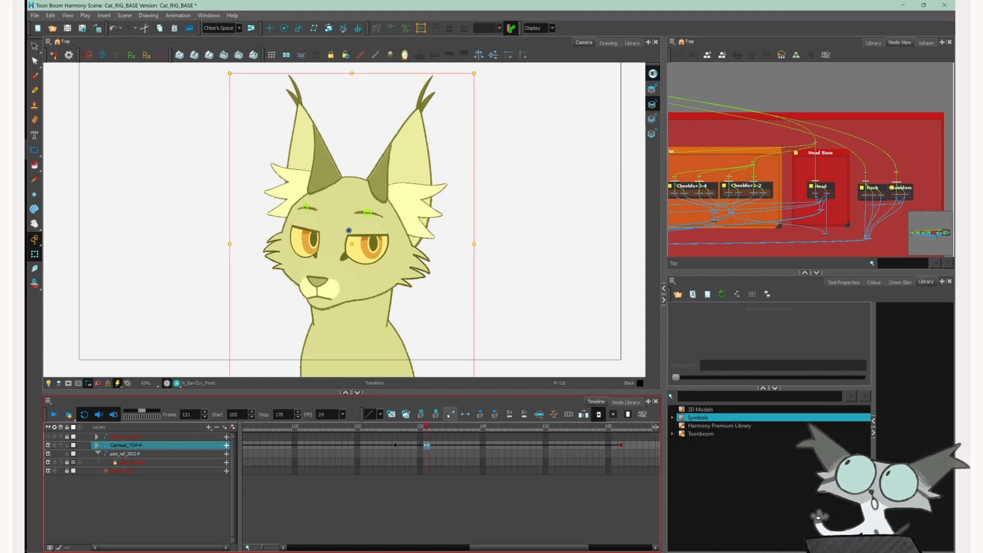
{"action": "left_click_drag", "start_coordinate": [427, 426], "coordinate": [234, 427]}
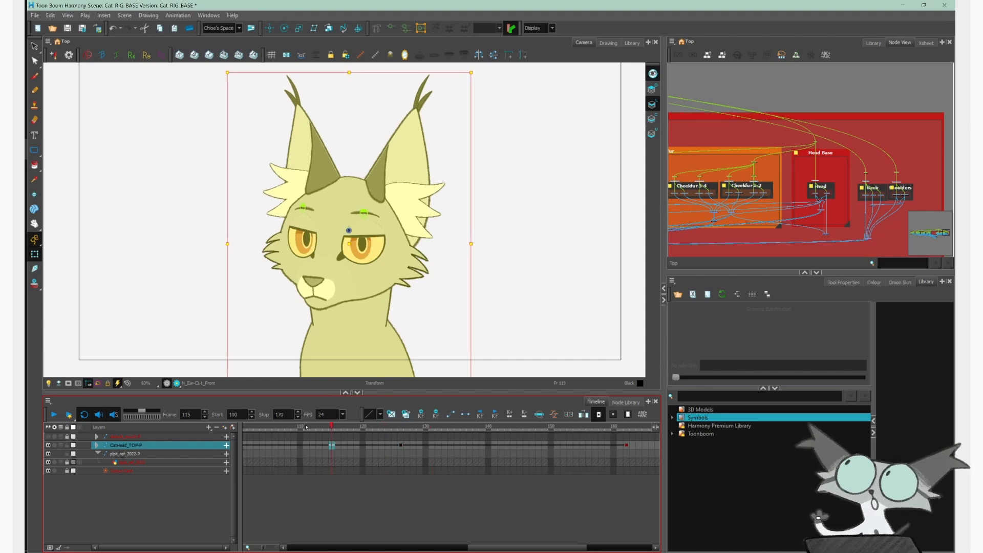
{"action": "left_click", "coordinate": [54, 414]}
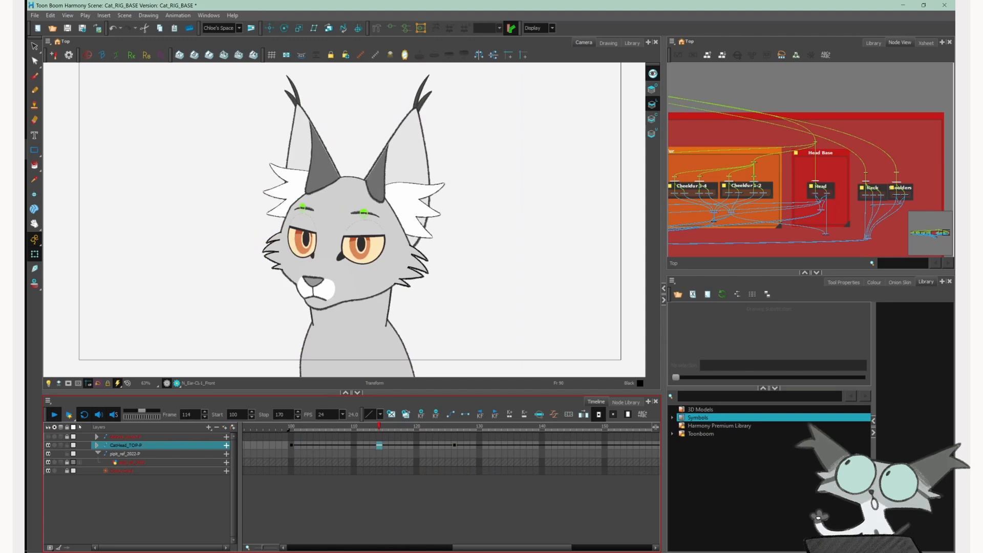
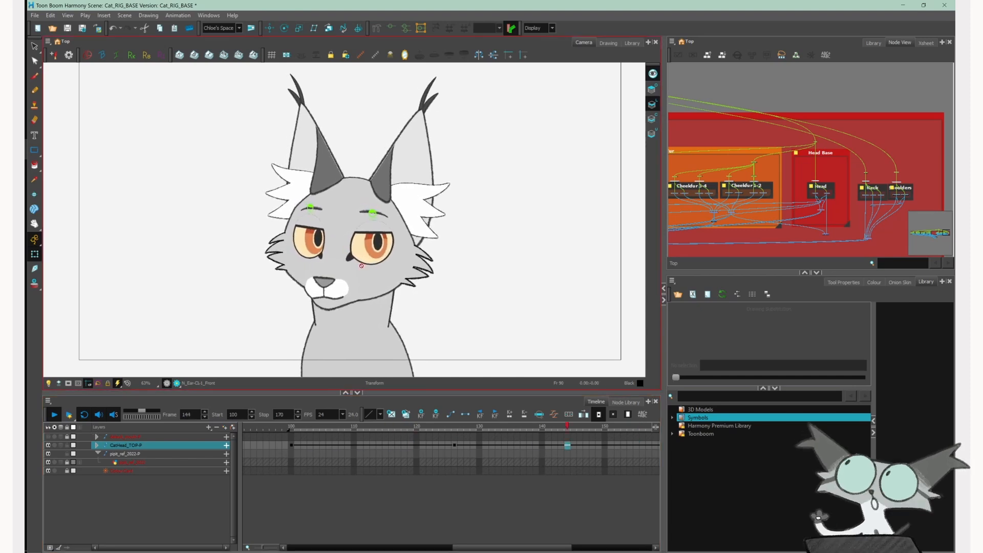
{"action": "left_click", "coordinate": [55, 415]}
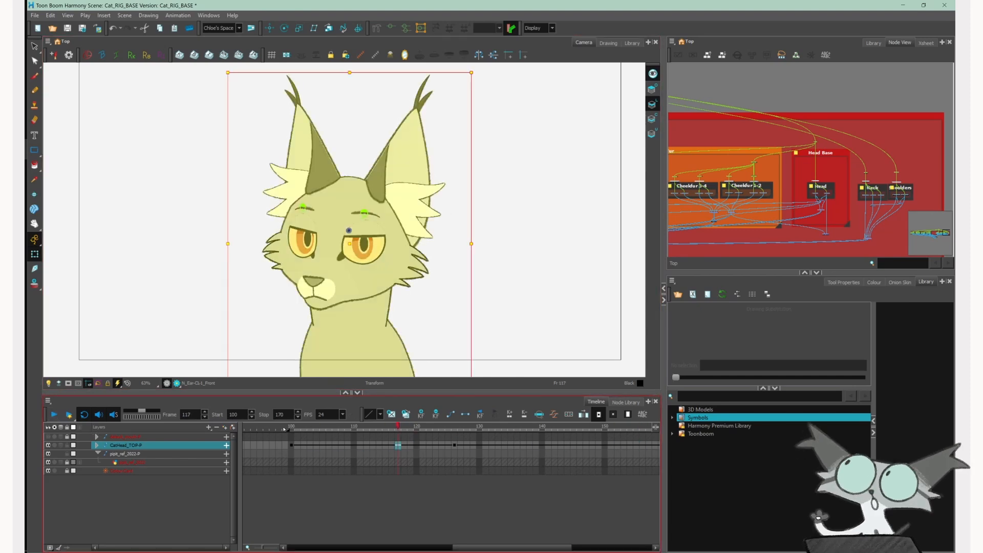
- Select the parent peg of the far eye's pupil and make its section starting at frame 100 a stop-motion keyframe
{"action": "left_click_drag", "start_coordinate": [304, 428], "coordinate": [392, 428]}
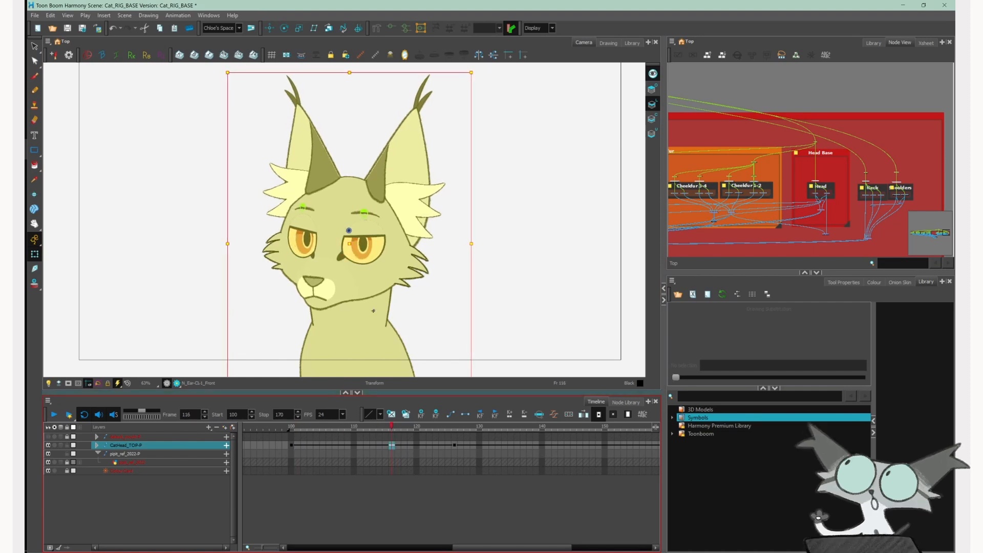
{"action": "scroll", "coordinate": [310, 234], "scroll_direction": "up", "scroll_amount": 3}
{"action": "left_click", "coordinate": [299, 237]}
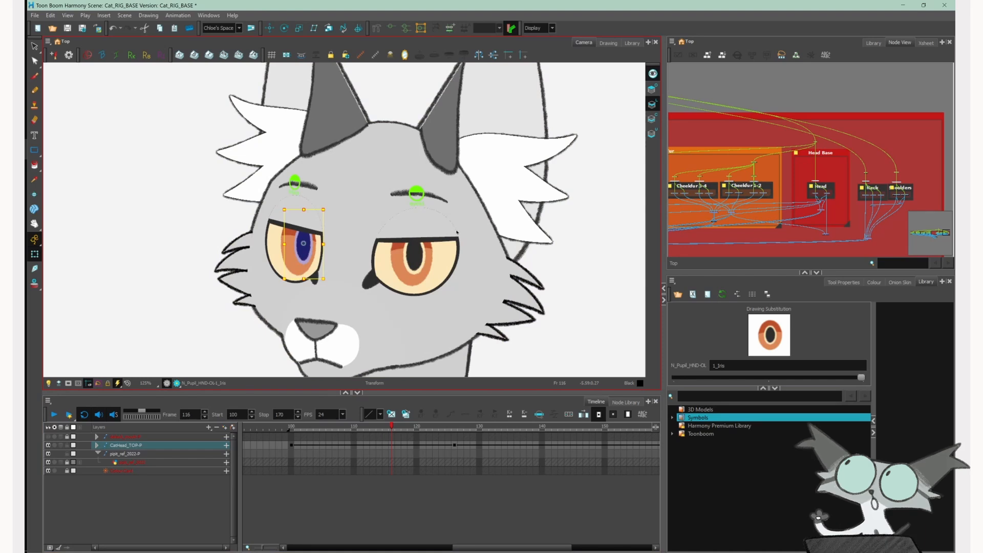
{"action": "key", "text": "b"}
{"action": "key", "text": "b"}
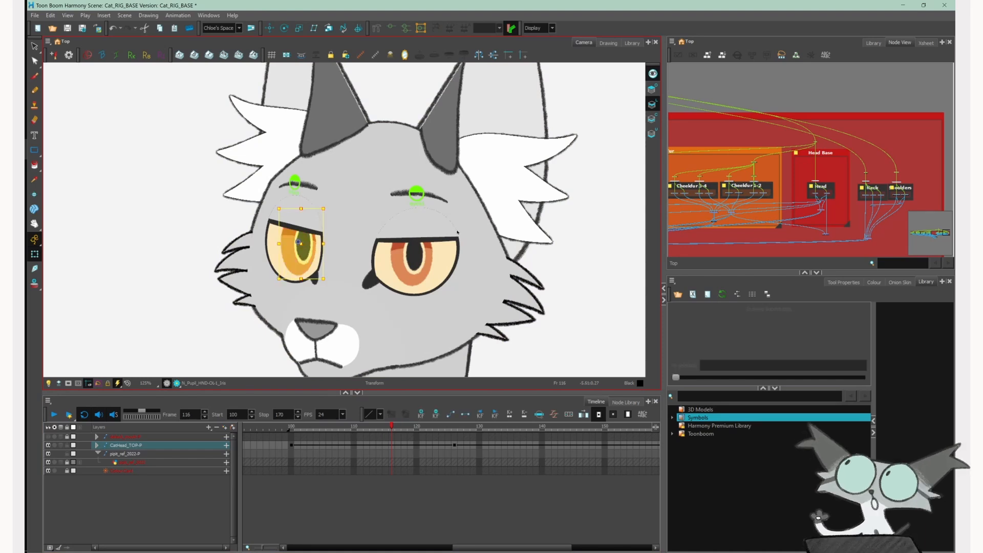
{"action": "left_click", "coordinate": [359, 437]}
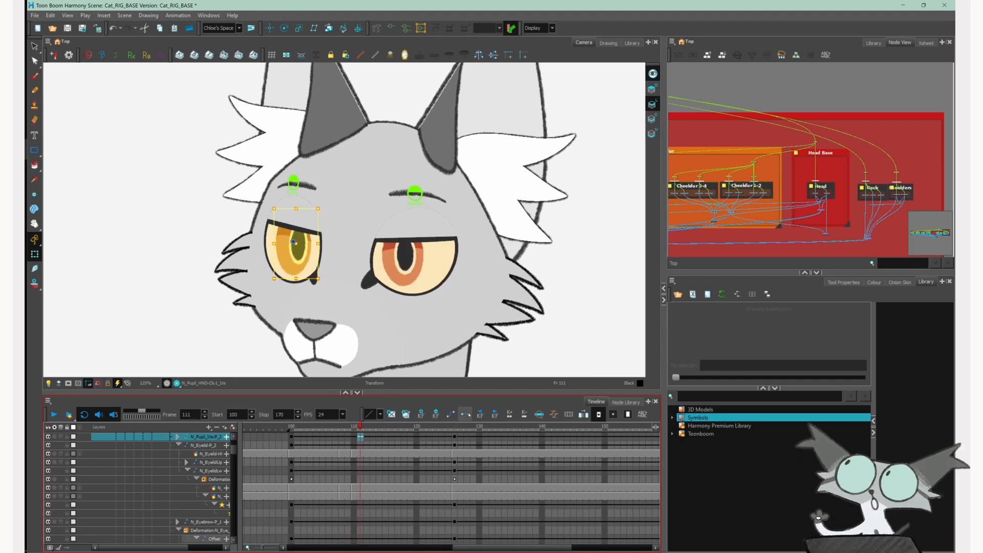
{"action": "left_click", "coordinate": [328, 436]}
{"action": "left_click", "coordinate": [316, 436]}
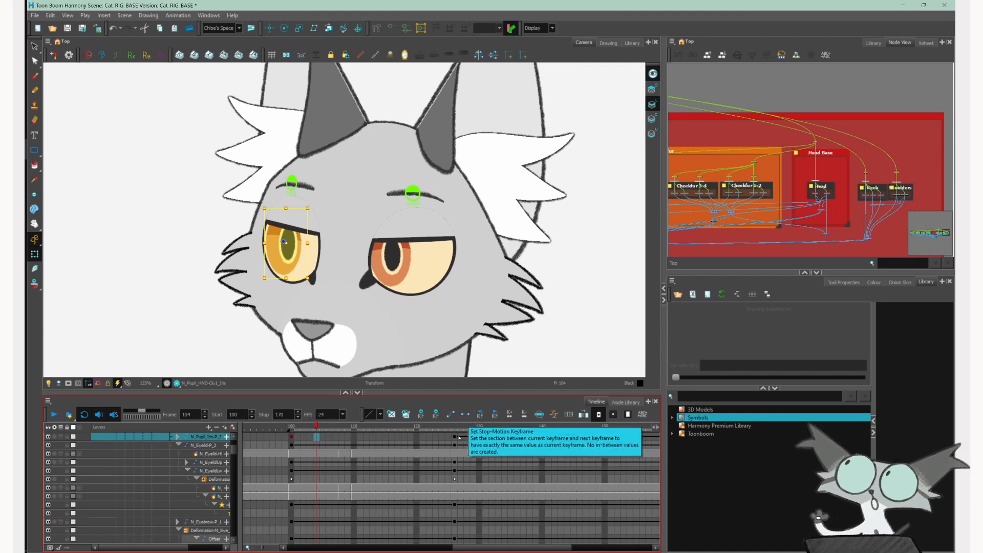
- Add a stop-motion keyframe at frame 108 and a motion keyframe at frame 110 to the pupil peg, and scrub through the blink
{"action": "left_click", "coordinate": [454, 437]}
{"action": "left_click", "coordinate": [310, 437]}
{"action": "left_click", "coordinate": [355, 437]}
{"action": "left_click", "coordinate": [336, 435]}
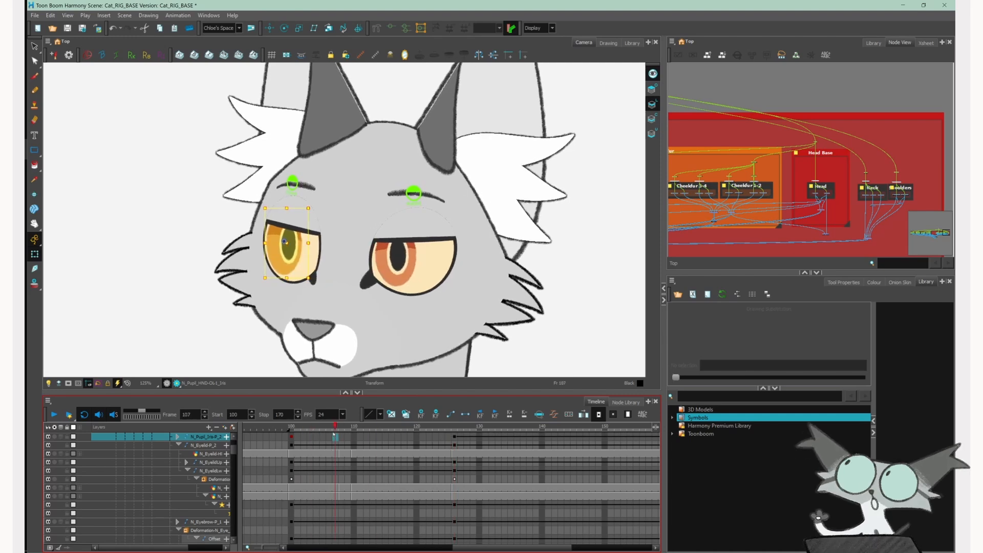
{"action": "left_click", "coordinate": [343, 434]}
{"action": "left_click", "coordinate": [337, 435]}
{"action": "left_click", "coordinate": [343, 434]}
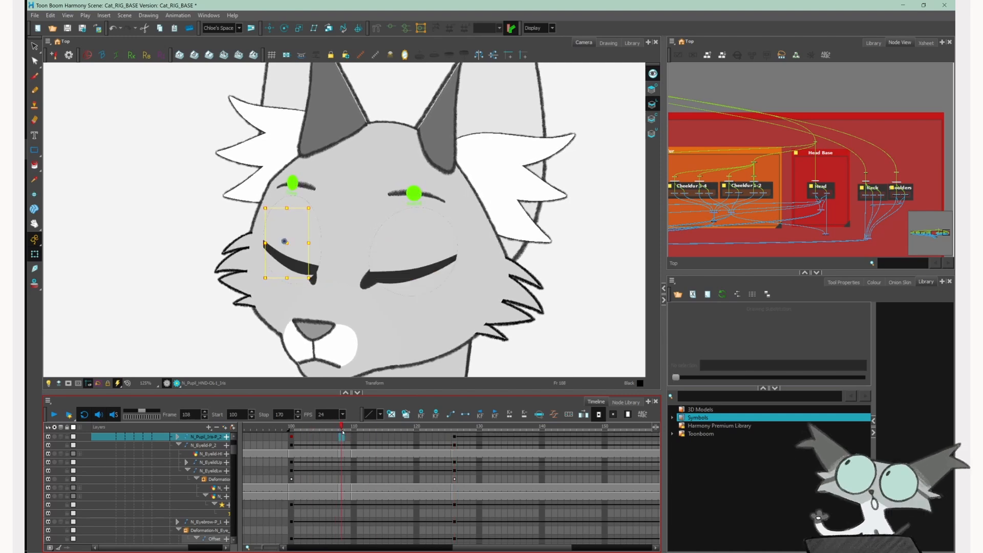
{"action": "left_click_drag", "start_coordinate": [337, 430], "coordinate": [404, 431]}
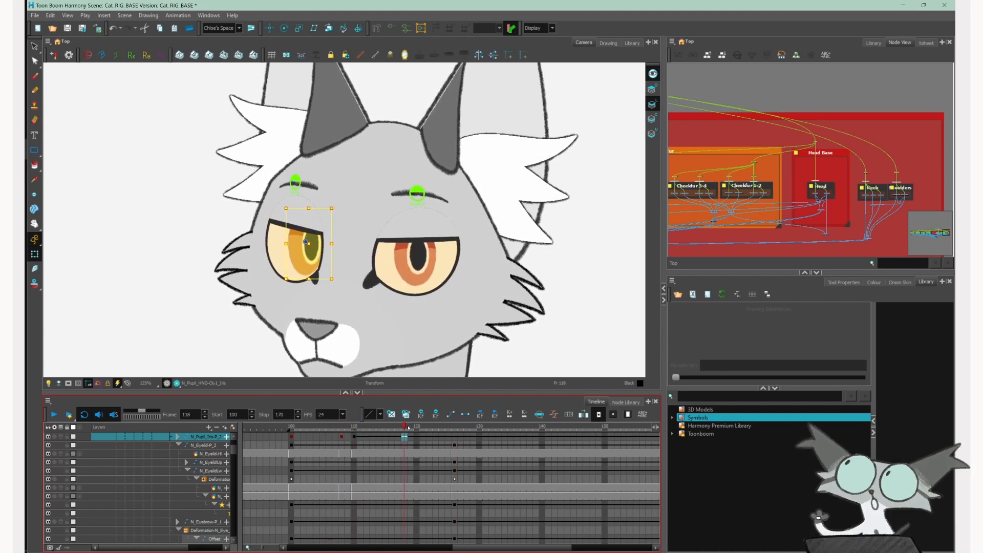
{"action": "key", "text": "Escape"}
{"action": "mouse_move", "coordinate": [336, 428]}
{"action": "left_mouse_down"}
{"action": "mouse_move", "coordinate": [446, 426]}
{"action": "mouse_move", "coordinate": [348, 426]}
{"action": "left_mouse_up"}
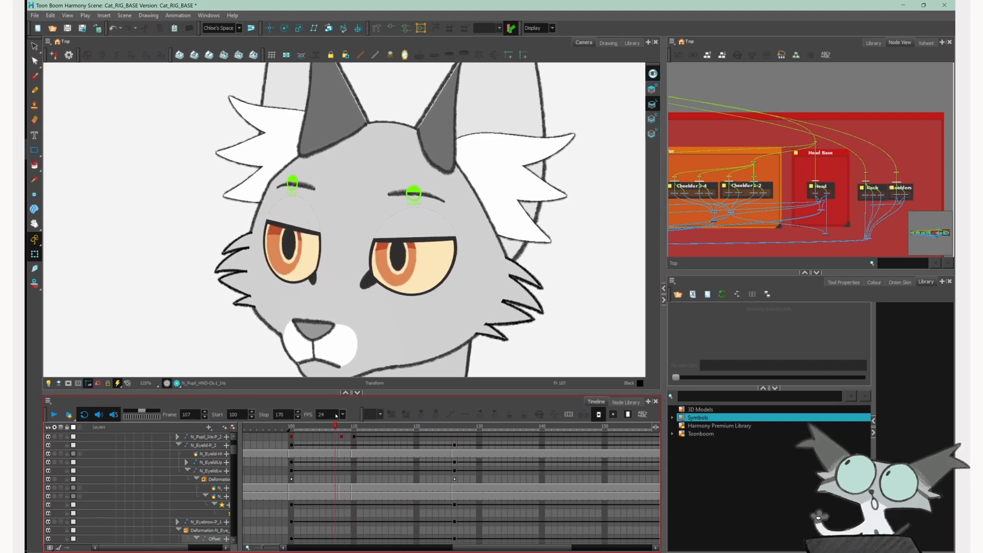
- Select the far eye's upper eyelid peg and lower the closed eyelid slightly at frame 108
{"action": "left_click", "coordinate": [303, 262]}
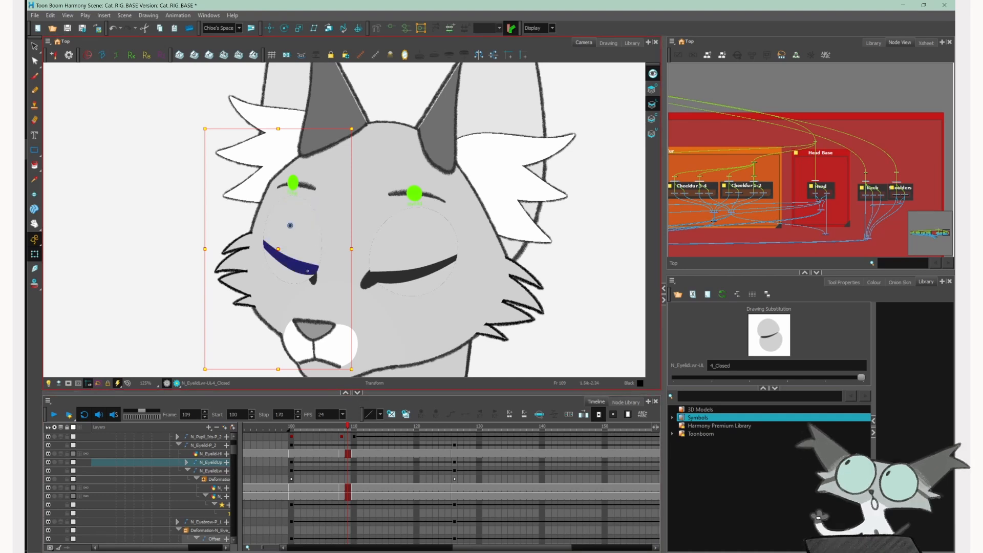
{"action": "scroll", "coordinate": [345, 438], "scroll_direction": "down", "scroll_amount": 1}
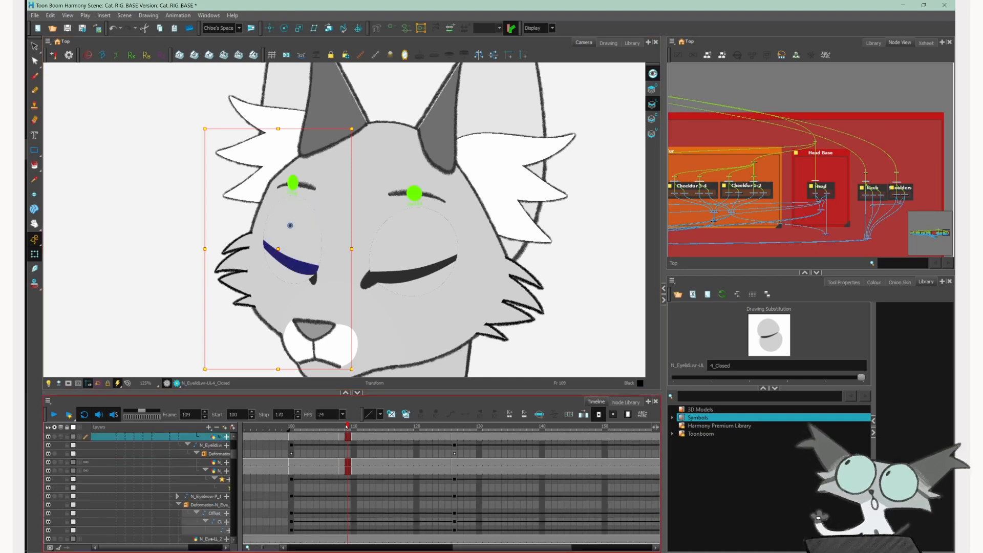
{"action": "left_click", "coordinate": [347, 426]}
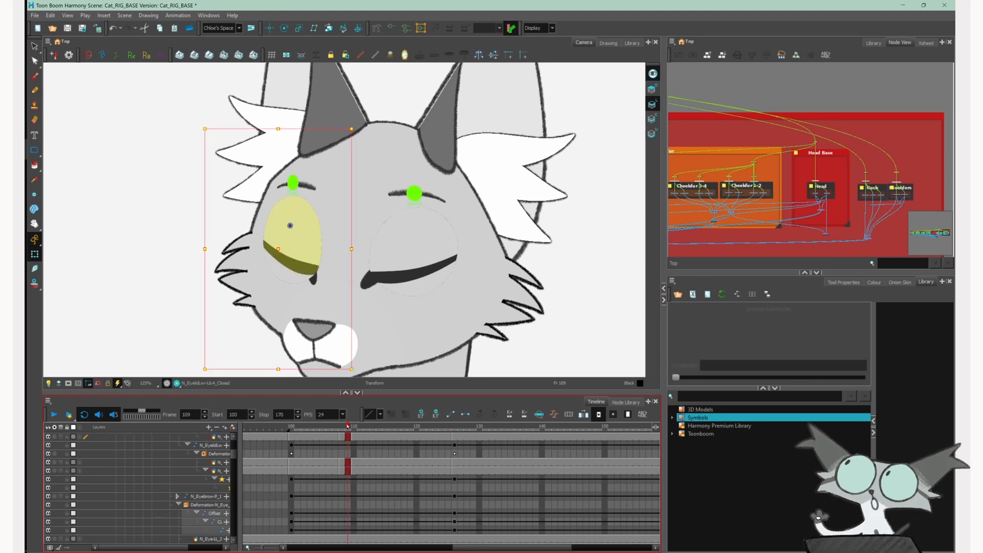
{"action": "key", "text": "alt+/"}
{"action": "left_click", "coordinate": [32, 256]}
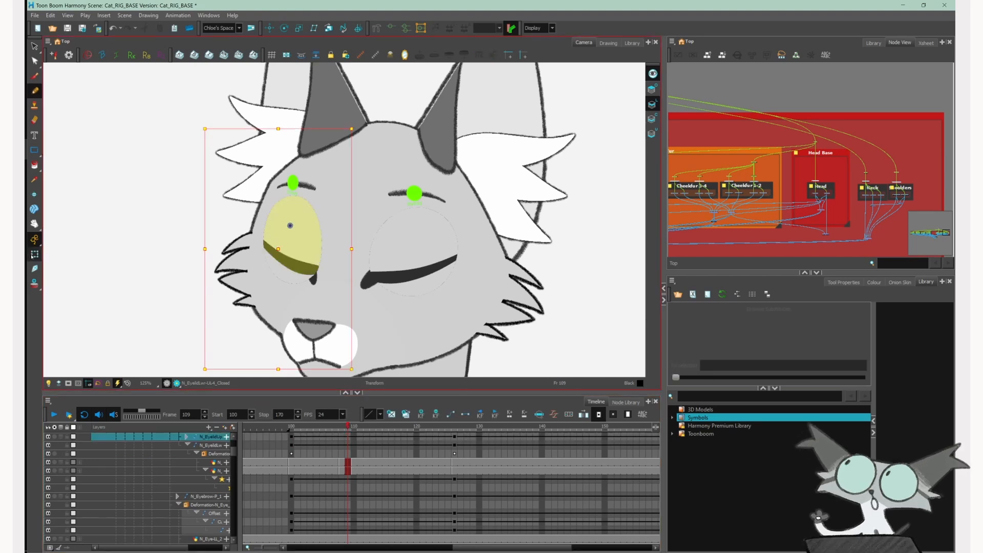
{"action": "left_click", "coordinate": [186, 436]}
{"action": "left_click", "coordinate": [342, 426]}
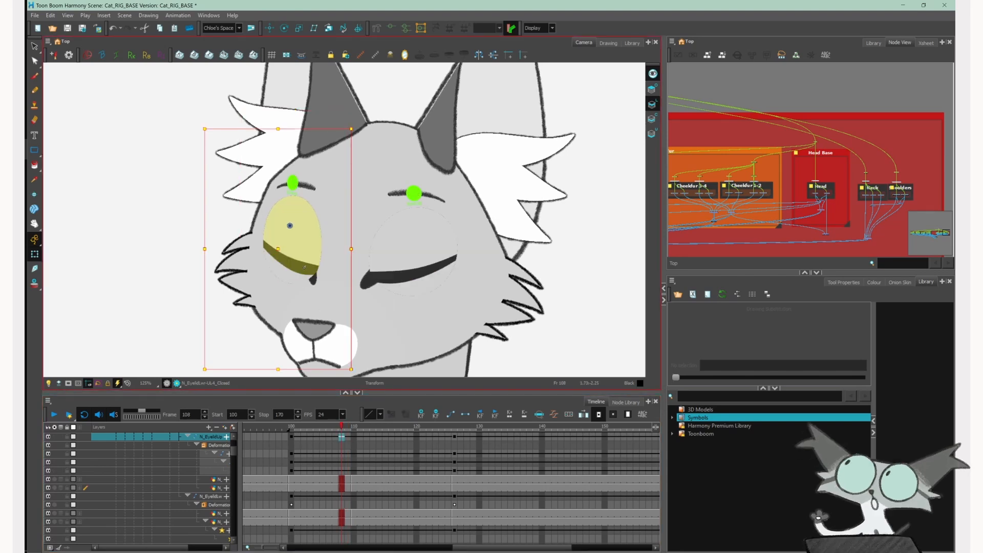
{"action": "left_click_drag", "start_coordinate": [304, 267], "coordinate": [303, 273]}
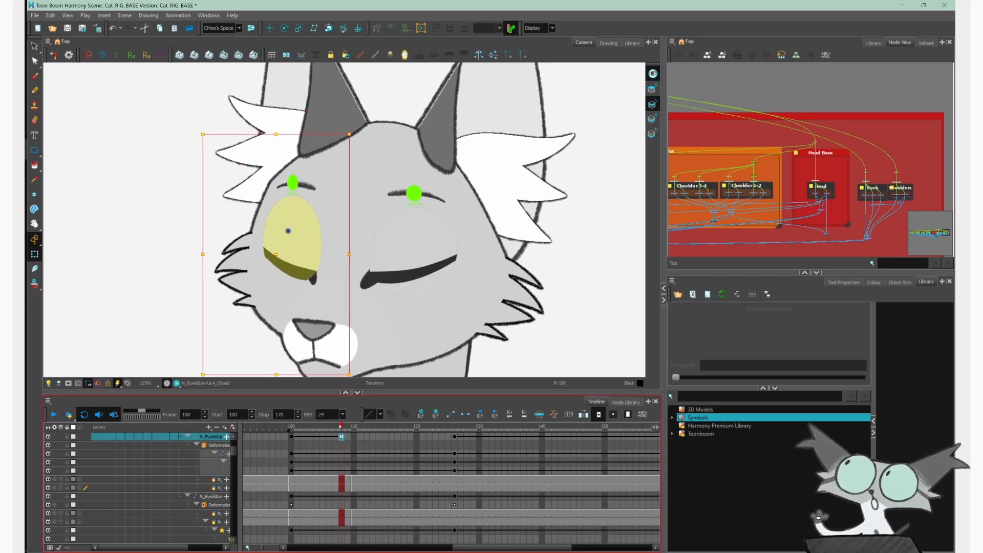
- Key the eyelid peg at frame 110, and lower and slightly rotate the half-open upper eyelid at frame 106
{"action": "left_click_drag", "start_coordinate": [341, 426], "coordinate": [311, 426]}
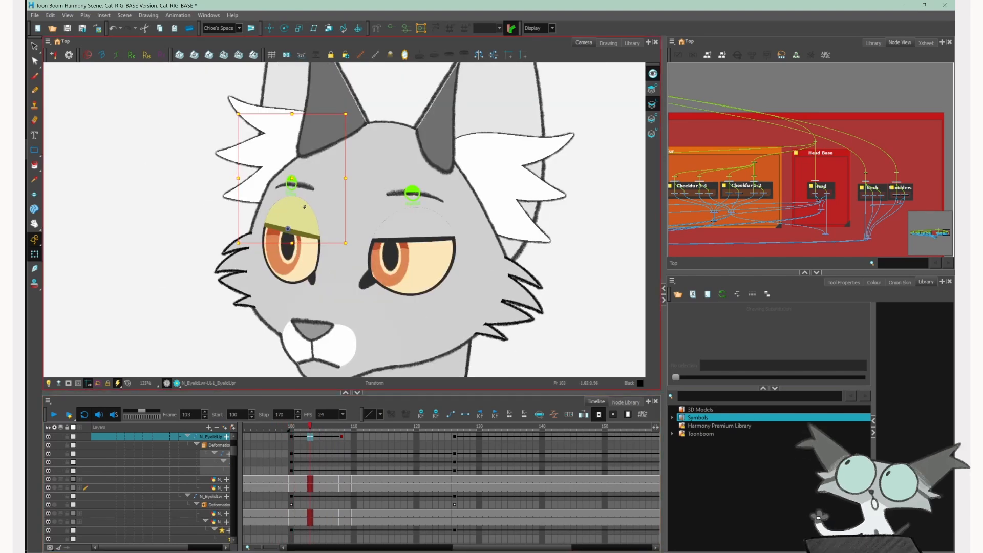
{"action": "scroll", "coordinate": [281, 196], "scroll_direction": "up", "scroll_amount": 2}
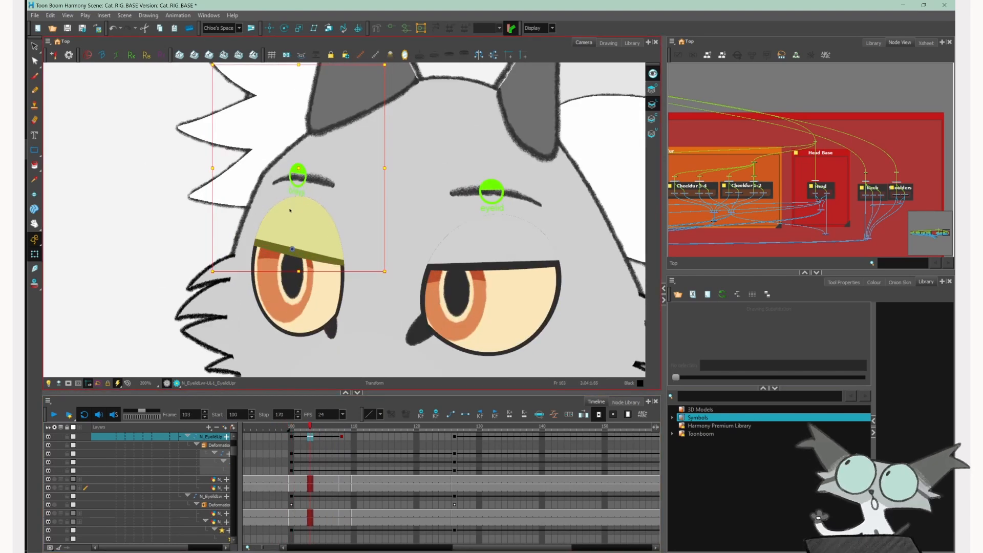
{"action": "left_click_drag", "start_coordinate": [310, 432], "coordinate": [330, 427]}
{"action": "left_click", "coordinate": [343, 396]}
{"action": "left_click", "coordinate": [342, 436]}
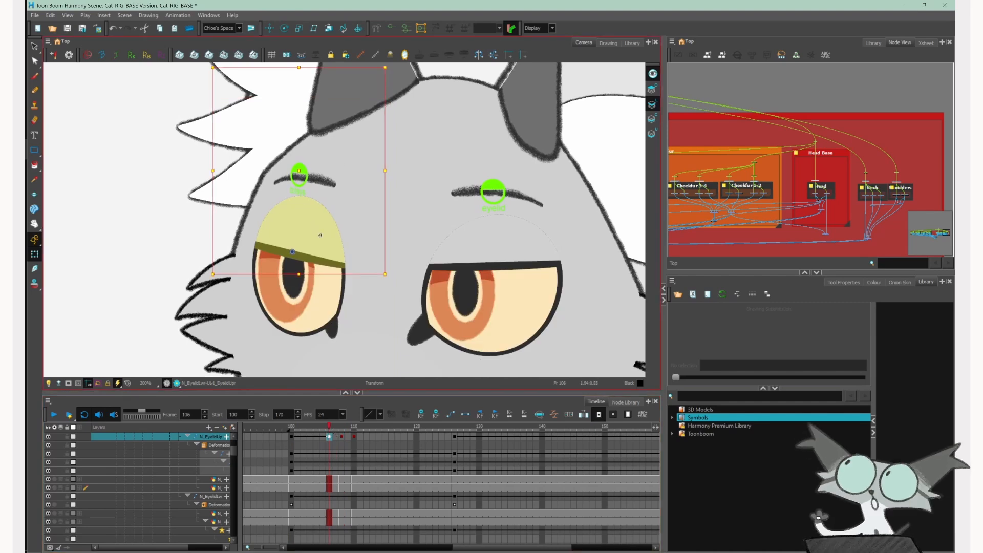
{"action": "left_click_drag", "start_coordinate": [323, 239], "coordinate": [325, 245]}
{"action": "left_click_drag", "start_coordinate": [393, 285], "coordinate": [392, 292]}
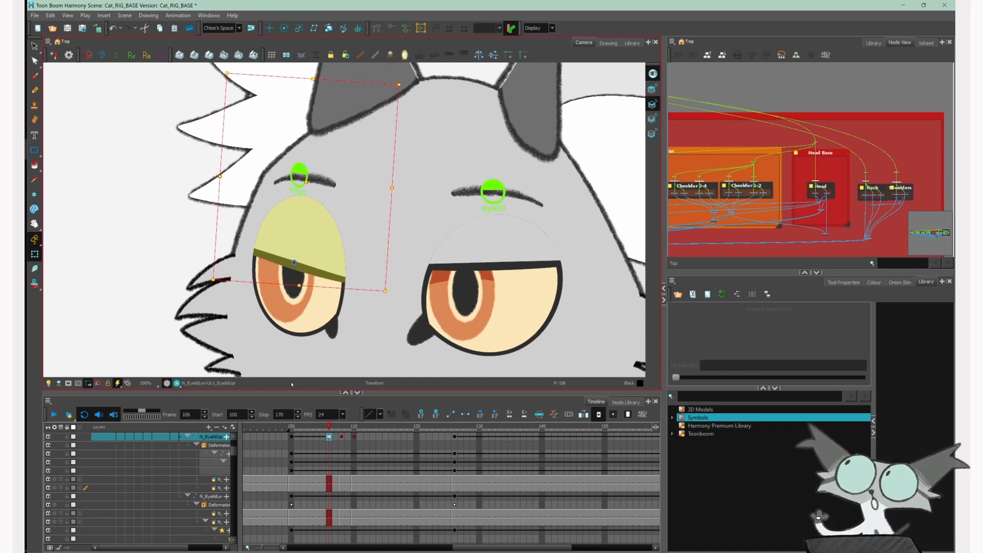
- Ease the eyelid peg's motion out of frame 100 with right time ratio 71.74 and right value ratio 6.11, and check the blink
{"action": "left_click", "coordinate": [288, 428]}
{"action": "left_click", "coordinate": [291, 428]}
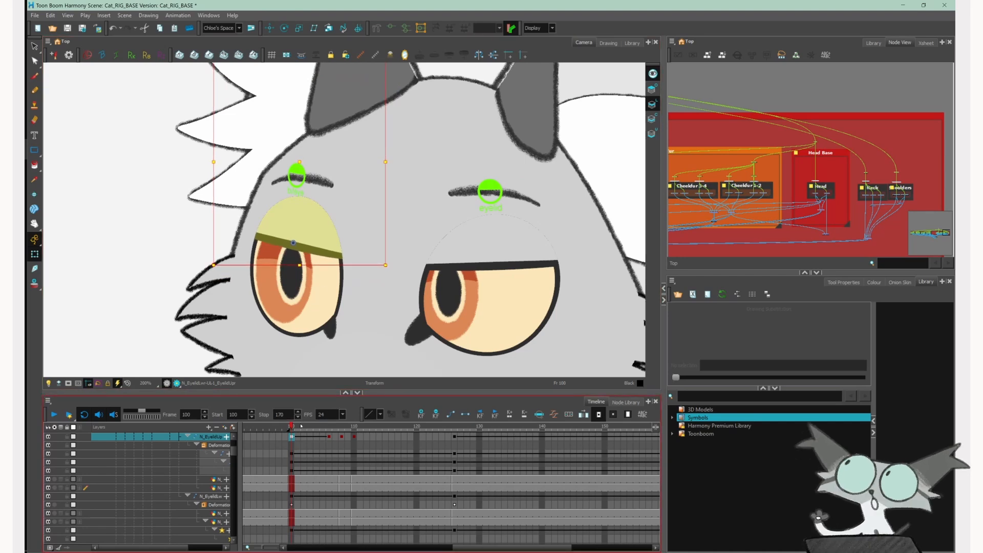
{"action": "mouse_move", "coordinate": [292, 427]}
{"action": "left_mouse_down"}
{"action": "mouse_move", "coordinate": [323, 426]}
{"action": "mouse_move", "coordinate": [291, 428]}
{"action": "mouse_move", "coordinate": [318, 427]}
{"action": "mouse_move", "coordinate": [297, 427]}
{"action": "mouse_move", "coordinate": [305, 430]}
{"action": "left_mouse_up"}
{"action": "left_click", "coordinate": [227, 237]}
{"action": "left_click_drag", "start_coordinate": [336, 432], "coordinate": [292, 432]}
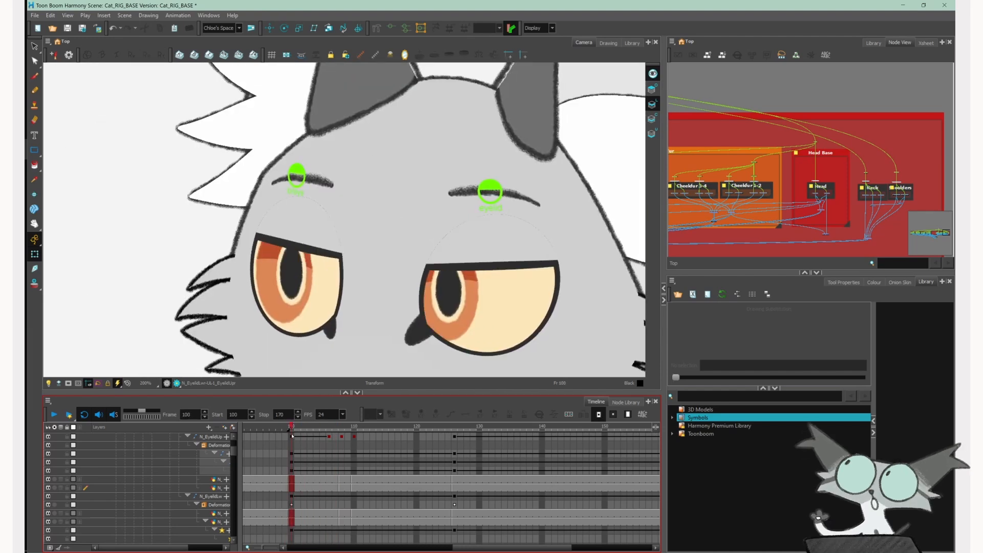
{"action": "left_click", "coordinate": [291, 437]}
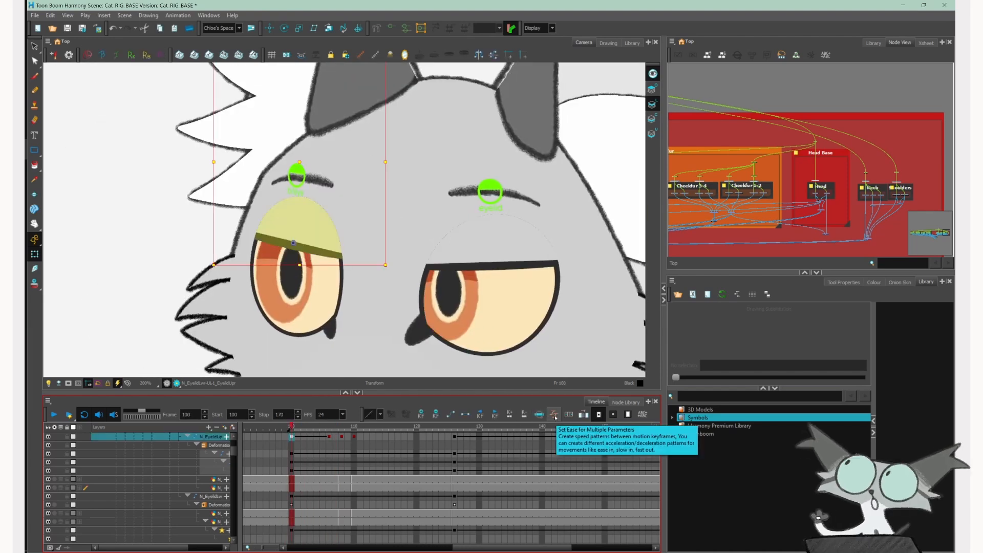
{"action": "left_click", "coordinate": [554, 414]}
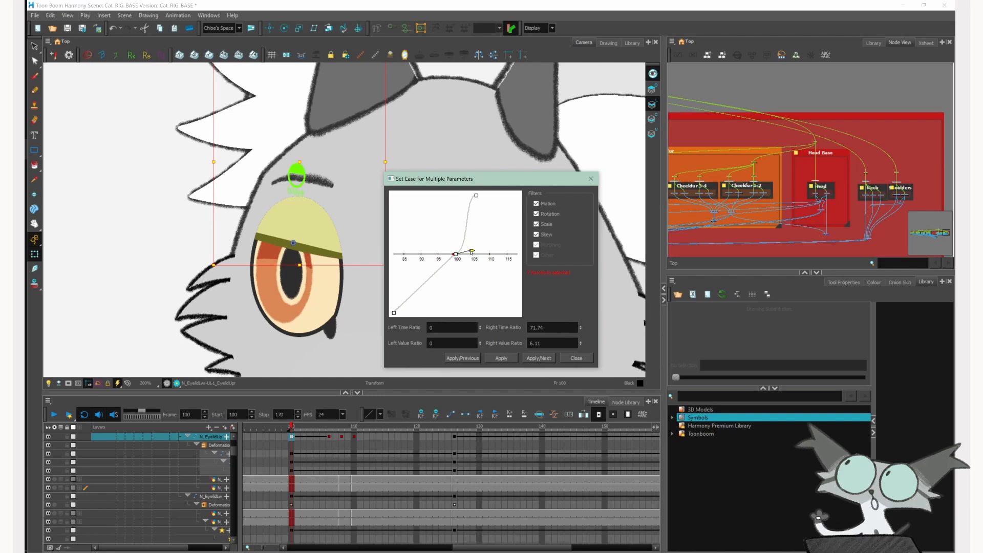
{"action": "left_click", "coordinate": [531, 359]}
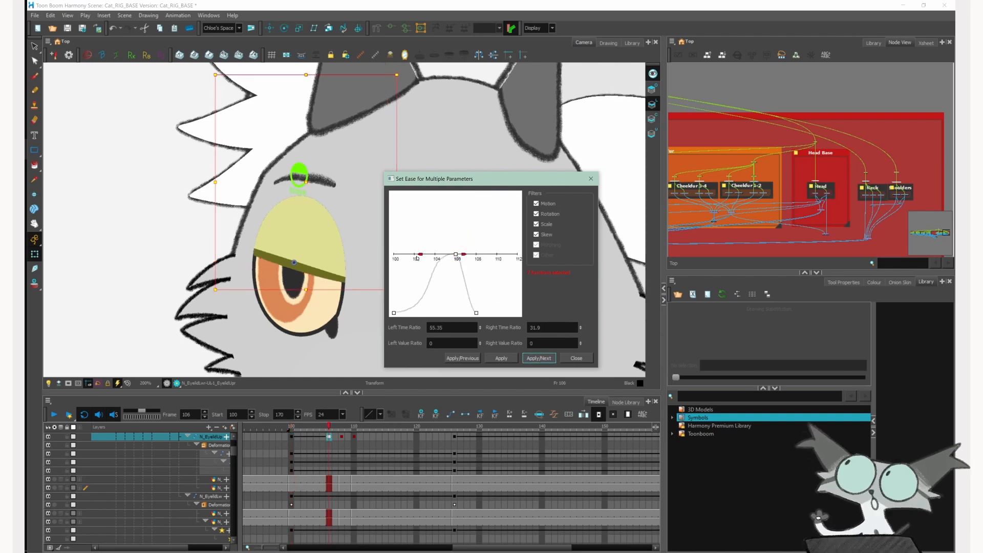
{"action": "left_click_drag", "start_coordinate": [417, 257], "coordinate": [450, 275]}
{"action": "left_click", "coordinate": [565, 357]}
{"action": "left_click_drag", "start_coordinate": [294, 425], "coordinate": [432, 432]}
{"action": "key", "text": "Escape"}
- Set a motion keyframe on the eyelid peg from frame 110 and ease it into frame 126 with left time ratio 63.59
{"action": "scroll", "coordinate": [295, 330], "scroll_direction": "down", "scroll_amount": 2}
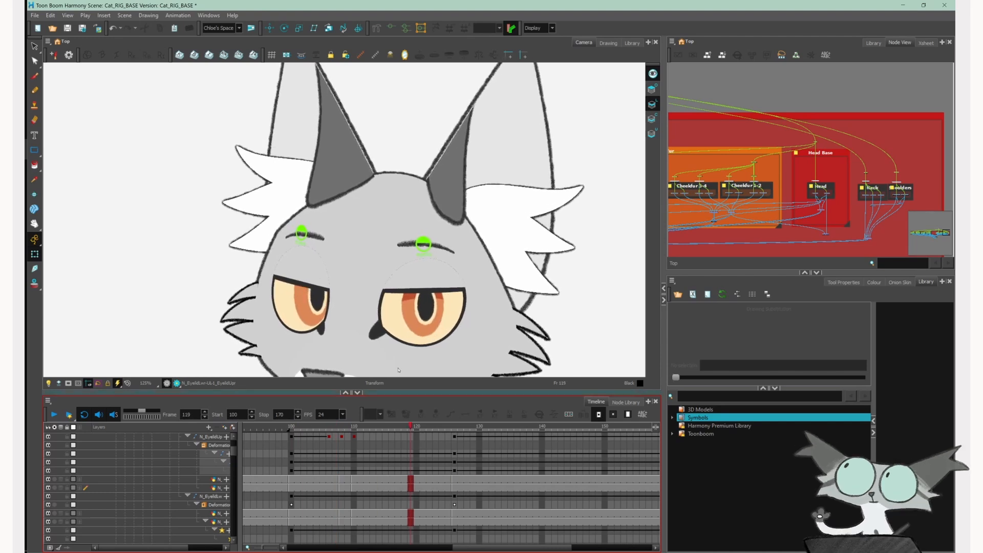
{"action": "scroll", "coordinate": [399, 369], "scroll_direction": "down", "scroll_amount": 2}
{"action": "left_click", "coordinate": [426, 436]}
{"action": "left_click", "coordinate": [453, 415]}
{"action": "key", "text": "Escape"}
{"action": "left_click", "coordinate": [454, 436]}
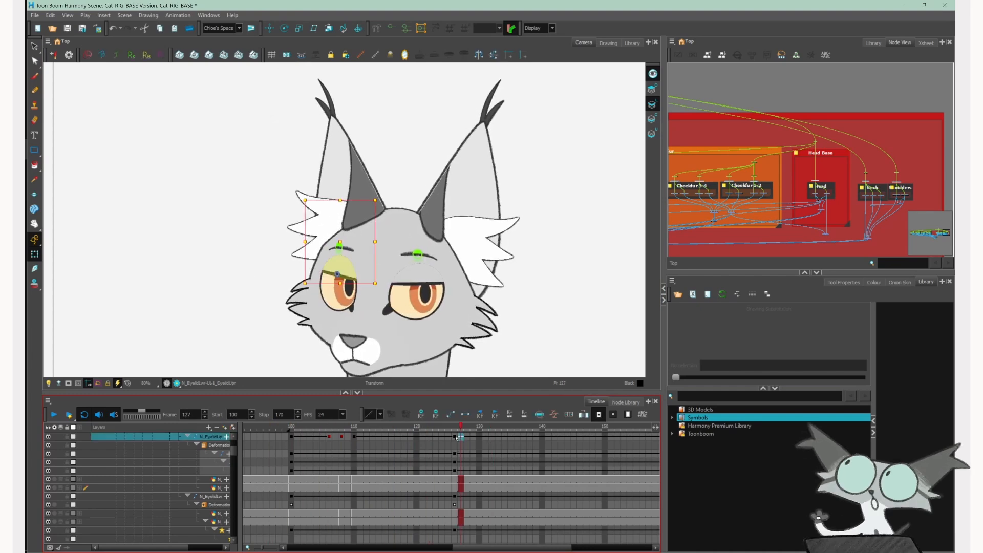
{"action": "left_click", "coordinate": [555, 416]}
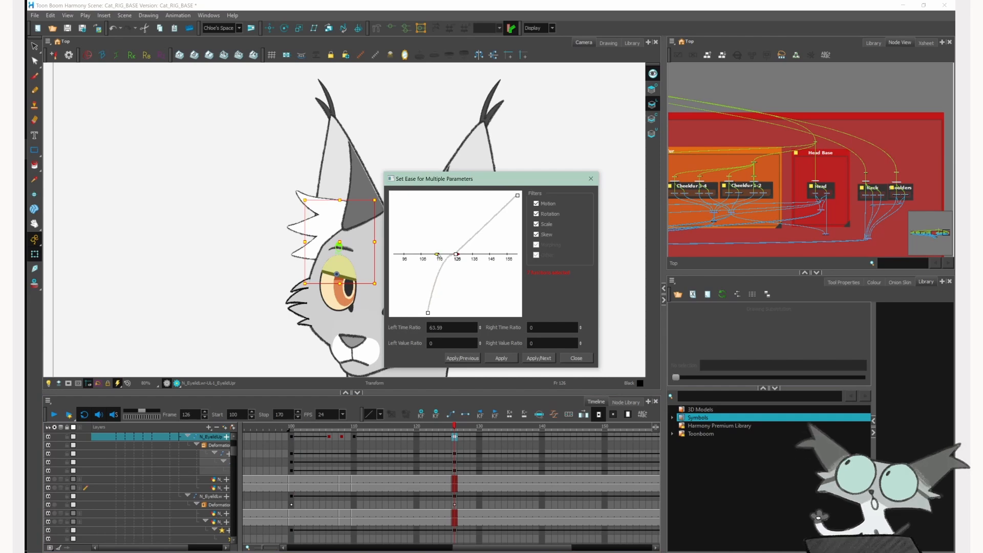
{"action": "left_click", "coordinate": [573, 362]}
{"action": "mouse_move", "coordinate": [453, 436]}
{"action": "left_mouse_down"}
{"action": "mouse_move", "coordinate": [288, 427]}
{"action": "mouse_move", "coordinate": [384, 427]}
{"action": "mouse_move", "coordinate": [292, 428]}
{"action": "mouse_move", "coordinate": [386, 416]}
{"action": "mouse_move", "coordinate": [324, 427]}
{"action": "mouse_move", "coordinate": [354, 428]}
{"action": "left_mouse_up"}
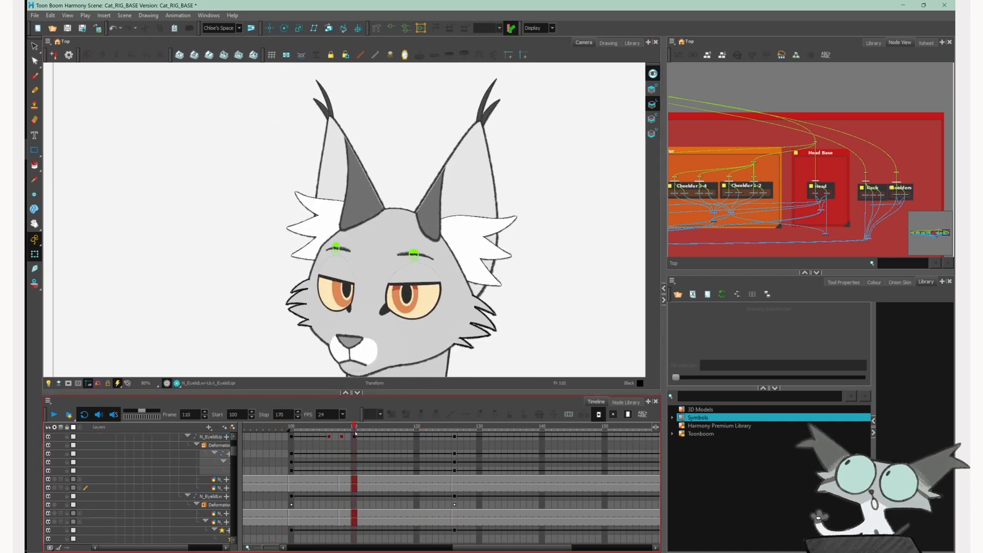
- Rotate the far cheek's upper two fur tufts slightly at frame 110 and reshape the top tuft with its deformer
{"action": "left_click", "coordinate": [297, 286]}
{"action": "scroll", "coordinate": [297, 288], "scroll_direction": "up", "scroll_amount": 6}
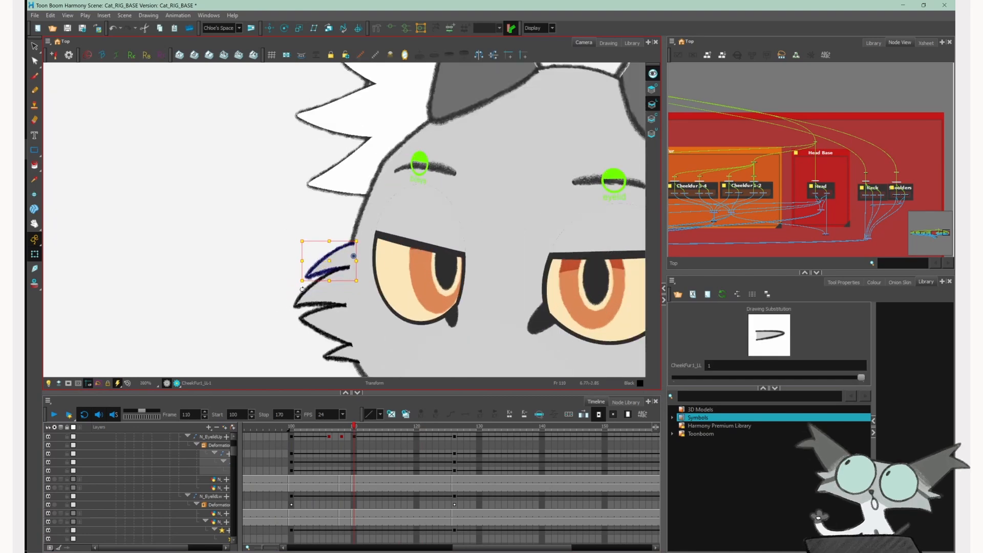
{"action": "mouse_move", "coordinate": [343, 267]}
{"action": "left_mouse_down"}
{"action": "mouse_move", "coordinate": [336, 291]}
{"action": "mouse_move", "coordinate": [293, 305]}
{"action": "left_mouse_up"}
{"action": "left_click", "coordinate": [289, 315]}
{"action": "left_click", "coordinate": [312, 273]}
{"action": "left_click", "coordinate": [391, 28]}
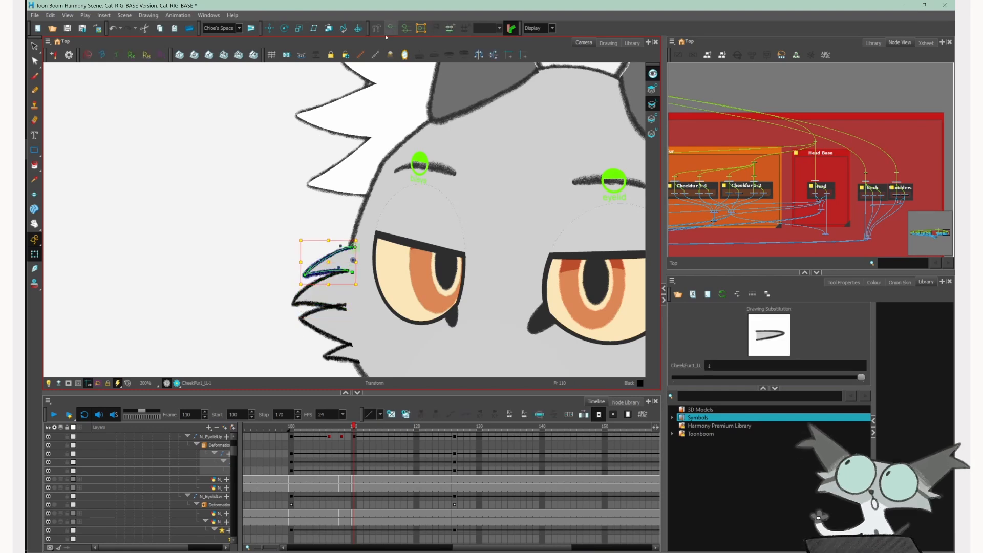
{"action": "left_click", "coordinate": [288, 270]}
- Show the deformers of the far cheek's two lower fur tufts and adjust their tips at frame 110
{"action": "left_click", "coordinate": [326, 320]}
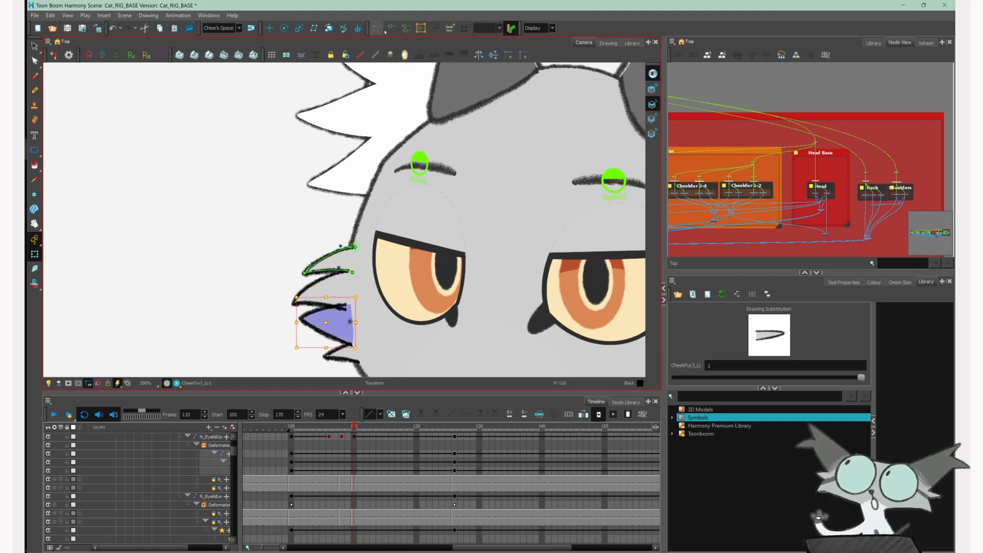
{"action": "left_click", "coordinate": [301, 317]}
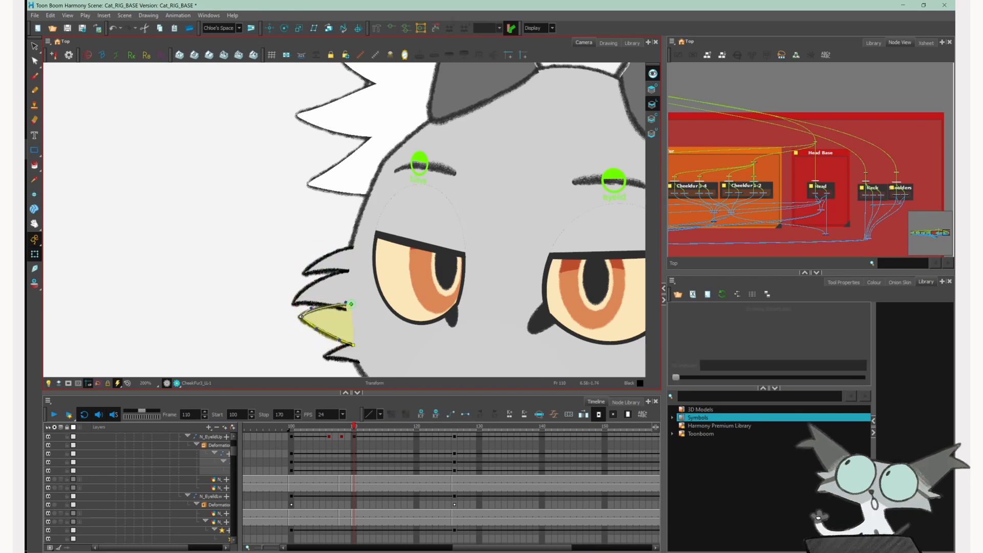
{"action": "left_click", "coordinate": [325, 355]}
{"action": "left_click", "coordinate": [391, 28]}
{"action": "left_click", "coordinate": [301, 345]}
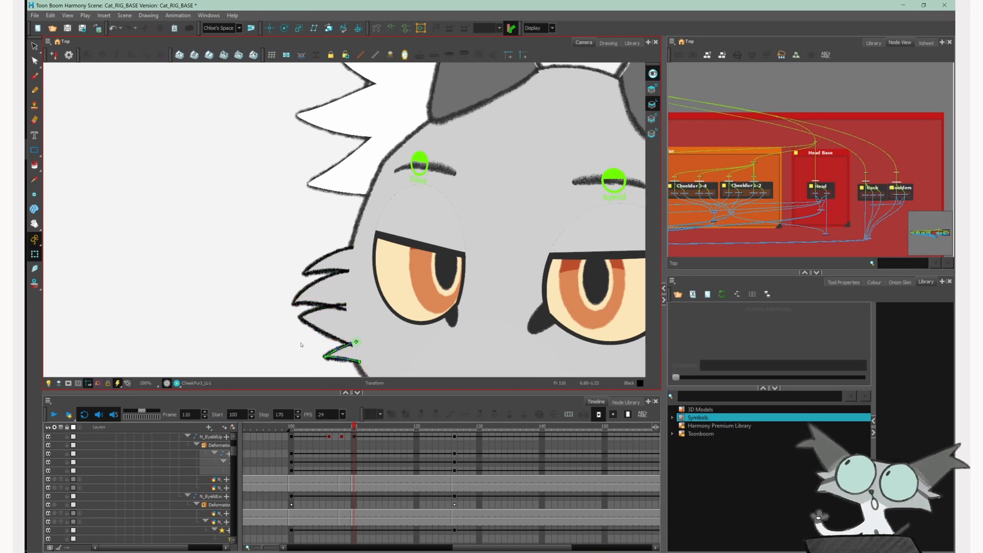
{"action": "left_click_drag", "start_coordinate": [325, 357], "coordinate": [324, 353]}
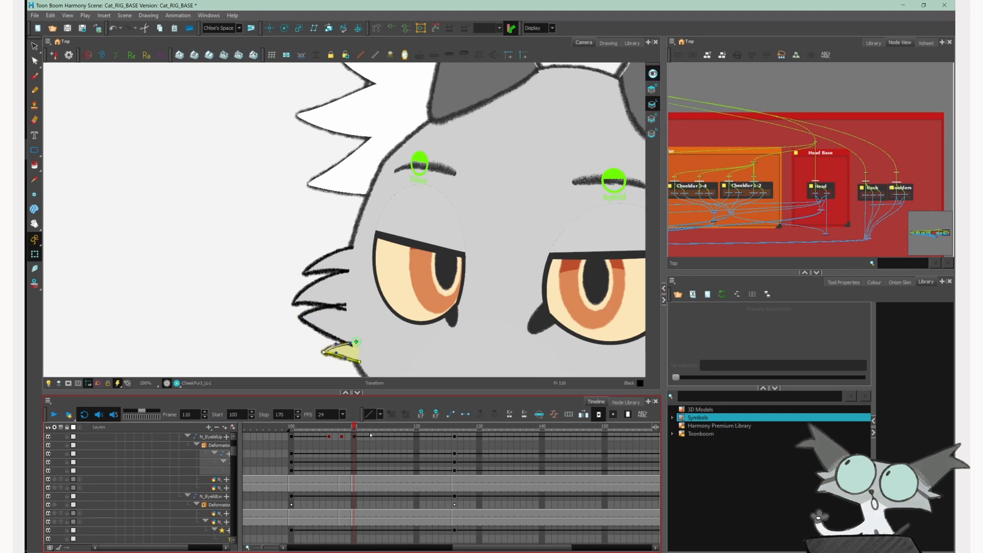
- Select the CheekFur7-P peg above the third far-cheek tuft and check the fur between frames 106 and 110
{"action": "left_click", "coordinate": [327, 287]}
{"action": "scroll", "coordinate": [327, 286], "scroll_direction": "down", "scroll_amount": 3}
{"action": "scroll", "coordinate": [307, 261], "scroll_direction": "up", "scroll_amount": 5}
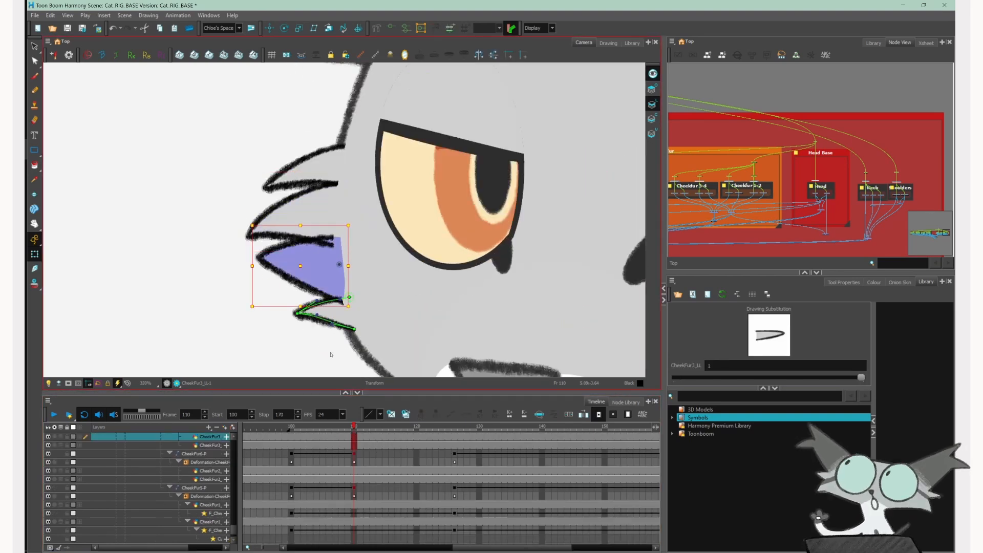
{"action": "key", "text": "b"}
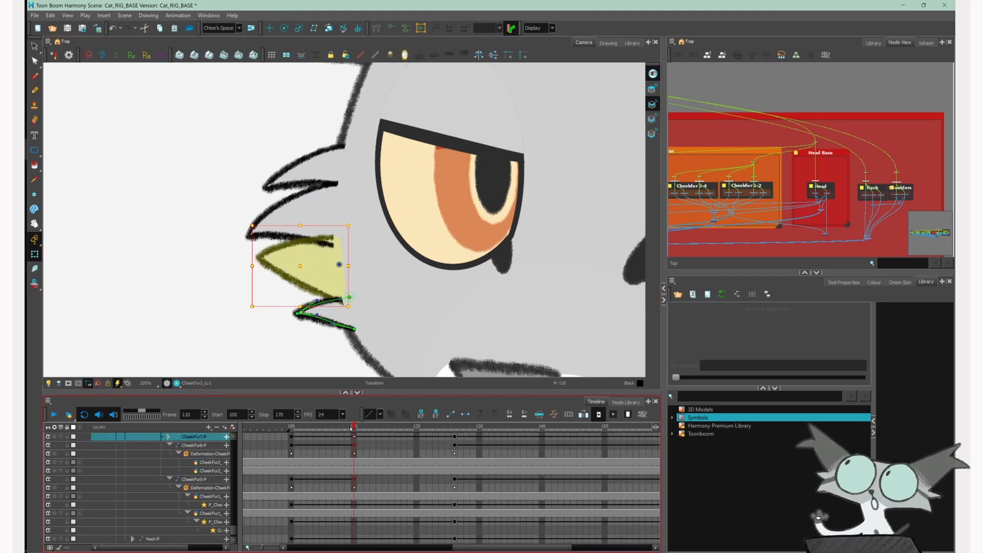
{"action": "mouse_move", "coordinate": [353, 428]}
{"action": "left_mouse_down"}
{"action": "mouse_move", "coordinate": [310, 428]}
{"action": "mouse_move", "coordinate": [412, 428]}
{"action": "mouse_move", "coordinate": [299, 428]}
{"action": "mouse_move", "coordinate": [328, 428]}
{"action": "mouse_move", "coordinate": [308, 428]}
{"action": "mouse_move", "coordinate": [323, 420]}
{"action": "mouse_move", "coordinate": [409, 428]}
{"action": "mouse_move", "coordinate": [344, 428]}
{"action": "mouse_move", "coordinate": [381, 429]}
{"action": "left_mouse_up"}
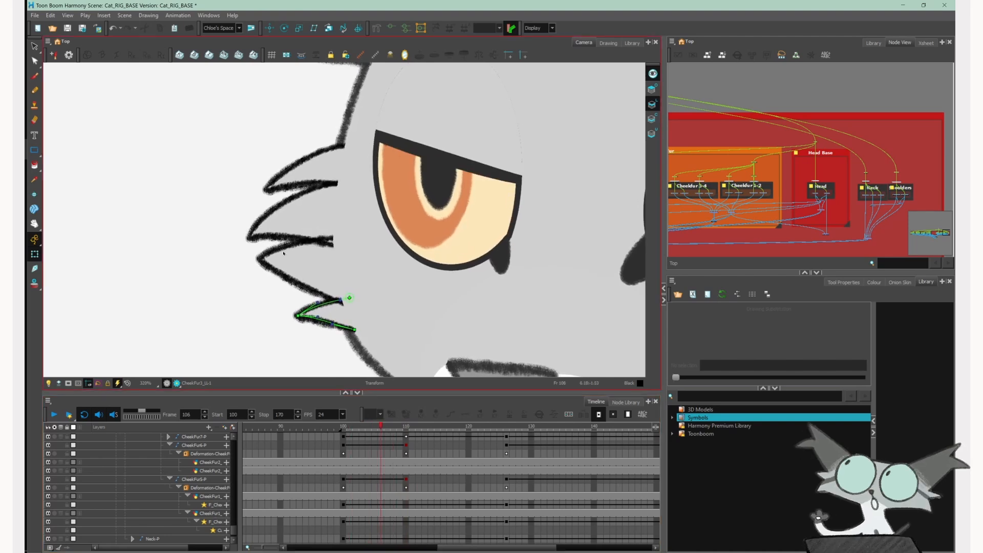
{"action": "scroll", "coordinate": [321, 242], "scroll_direction": "down", "scroll_amount": 6}
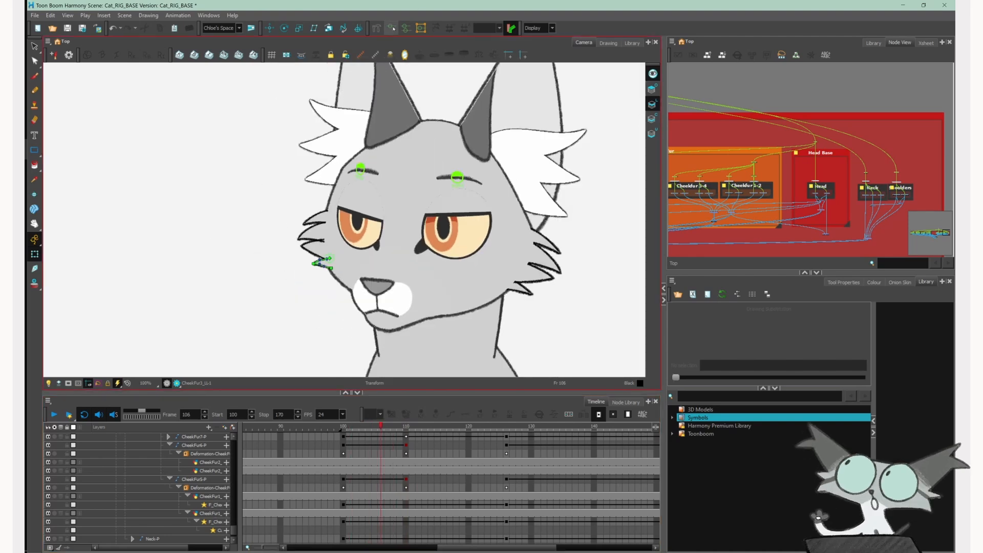
{"action": "left_click_drag", "start_coordinate": [287, 226], "coordinate": [277, 269]}
{"action": "left_click_drag", "start_coordinate": [381, 428], "coordinate": [404, 429]}
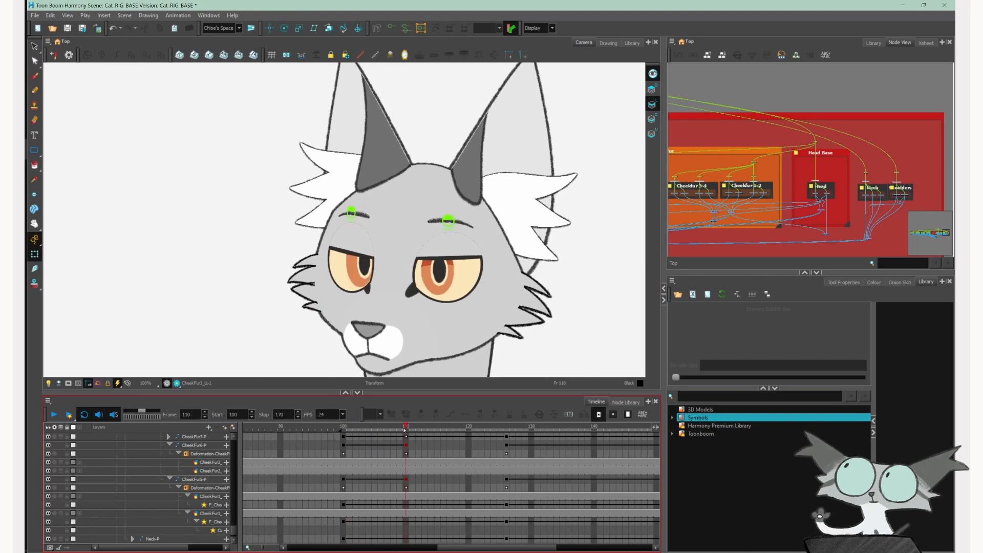
- Rotate the far ear's three white fur tufts slightly downward at frame 110
{"action": "left_click", "coordinate": [331, 200]}
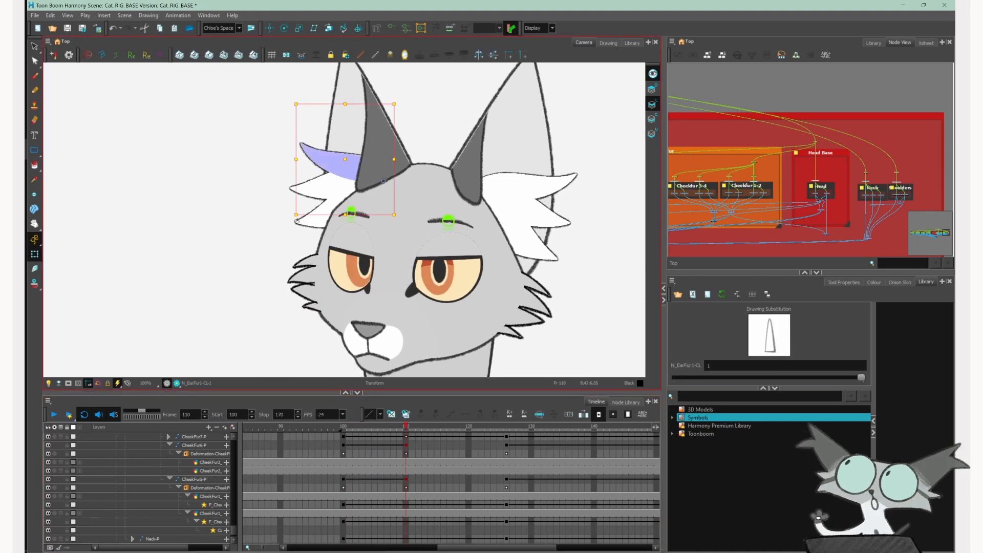
{"action": "left_click", "coordinate": [299, 217]}
{"action": "left_click", "coordinate": [288, 231]}
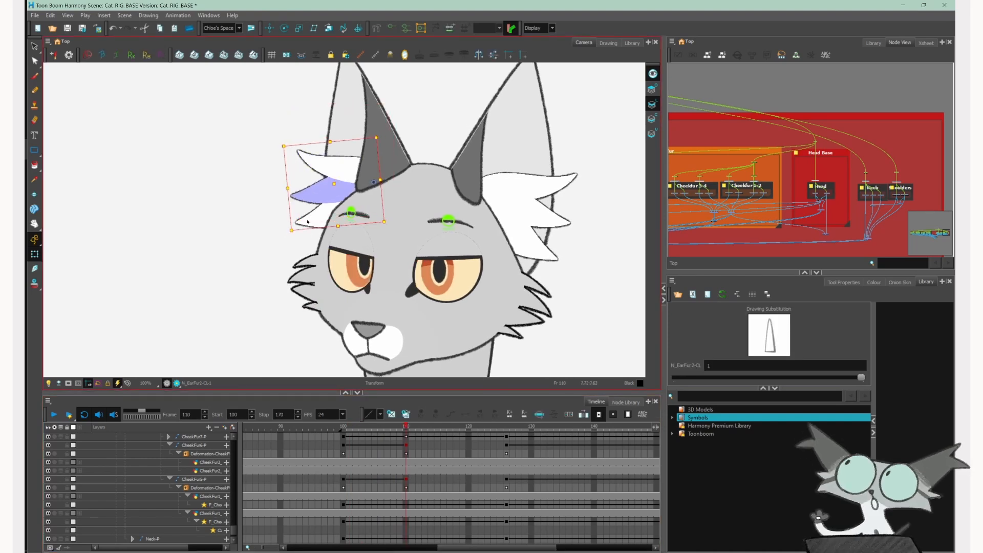
{"action": "left_click_drag", "start_coordinate": [288, 243], "coordinate": [292, 249]}
- Rotate the near ear's three white fur tufts downward at frame 110 to match the far ear
{"action": "left_click", "coordinate": [551, 189]}
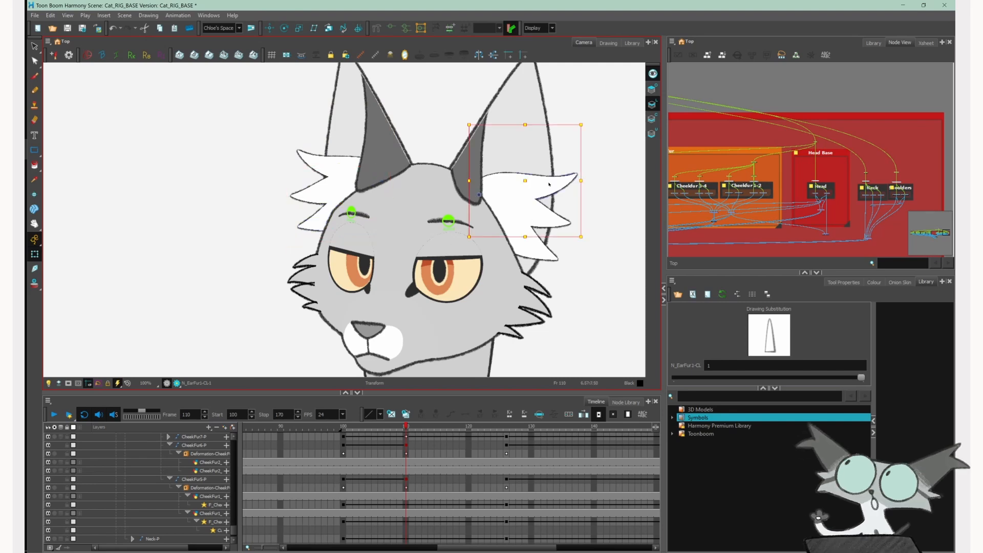
{"action": "left_click", "coordinate": [560, 221]}
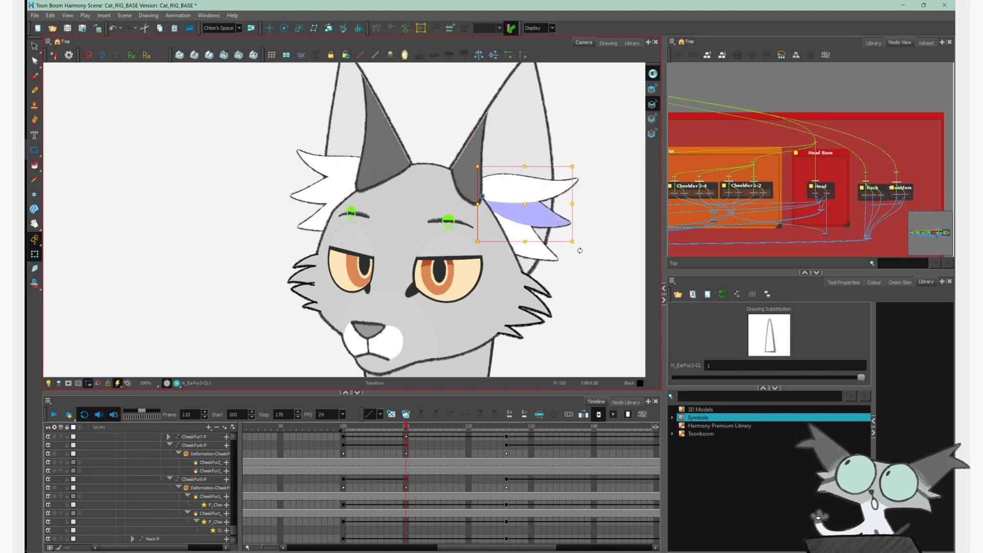
{"action": "left_click_drag", "start_coordinate": [579, 250], "coordinate": [572, 270]}
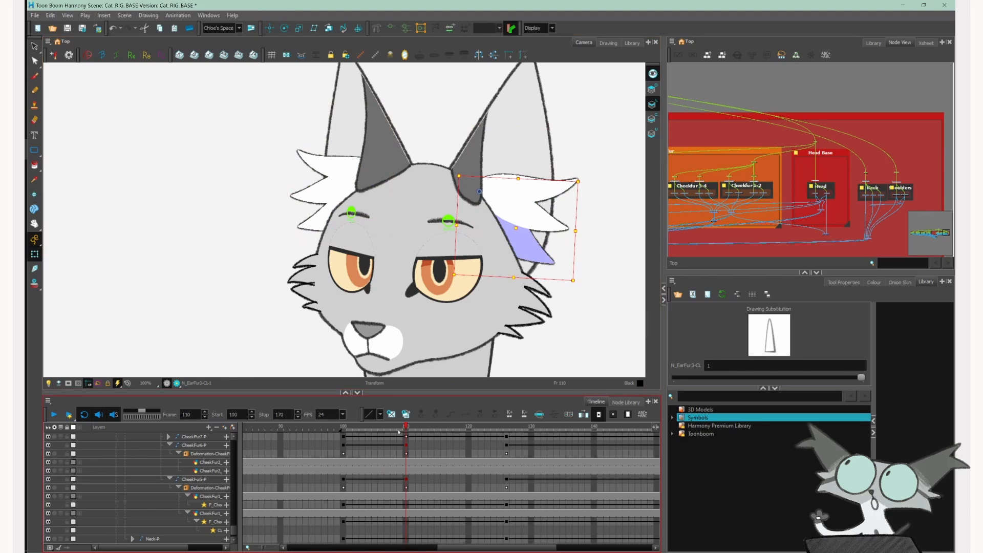
- Check how the ear fur and cheek fur move between frames 110 and 120
{"action": "left_click", "coordinate": [431, 437]}
{"action": "left_click", "coordinate": [522, 358]}
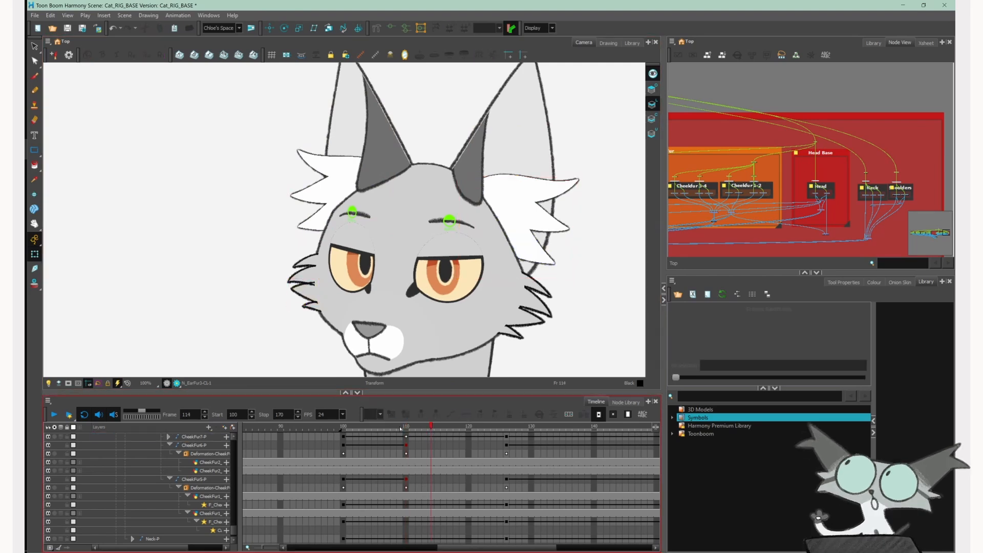
{"action": "left_click_drag", "start_coordinate": [431, 426], "coordinate": [405, 427]}
{"action": "left_click", "coordinate": [468, 436]}
{"action": "left_click", "coordinate": [575, 365]}
{"action": "scroll", "coordinate": [489, 179], "scroll_direction": "down", "scroll_amount": 1}
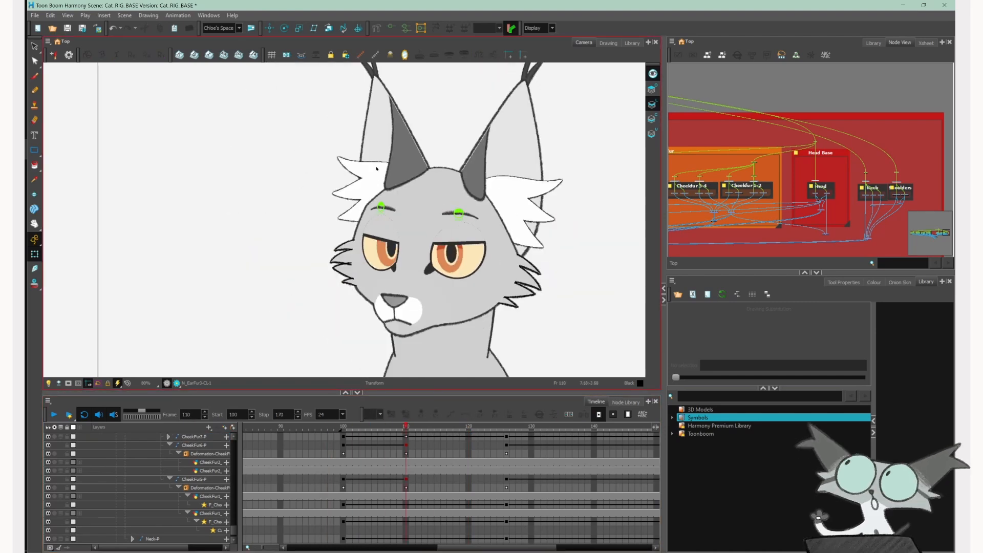
- Show the far ear's deformer at frame 110 and curve its outer edge outward with the deformer handles
{"action": "left_click", "coordinate": [375, 95]}
{"action": "left_click", "coordinate": [378, 75]}
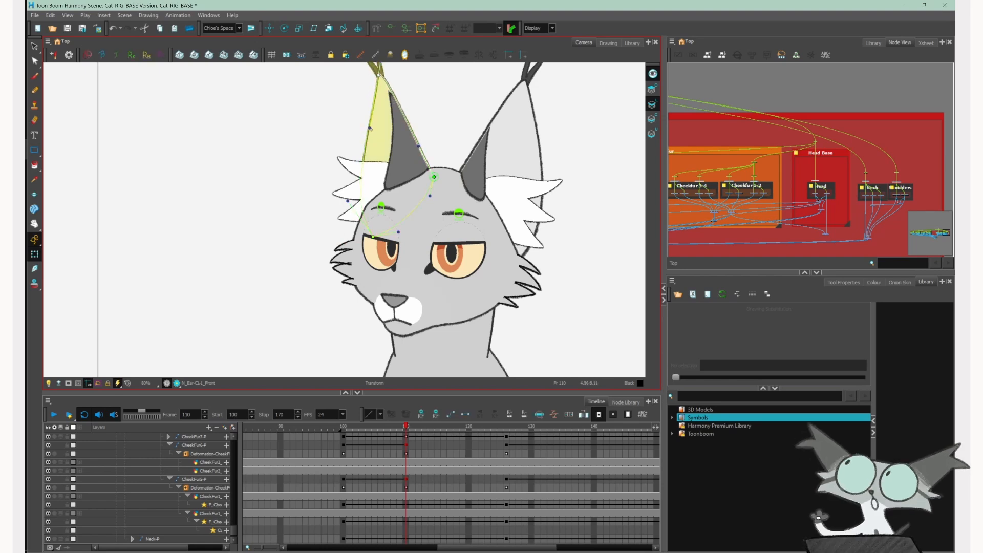
{"action": "left_click_drag", "start_coordinate": [370, 129], "coordinate": [359, 129]}
{"action": "left_click", "coordinate": [341, 200]}
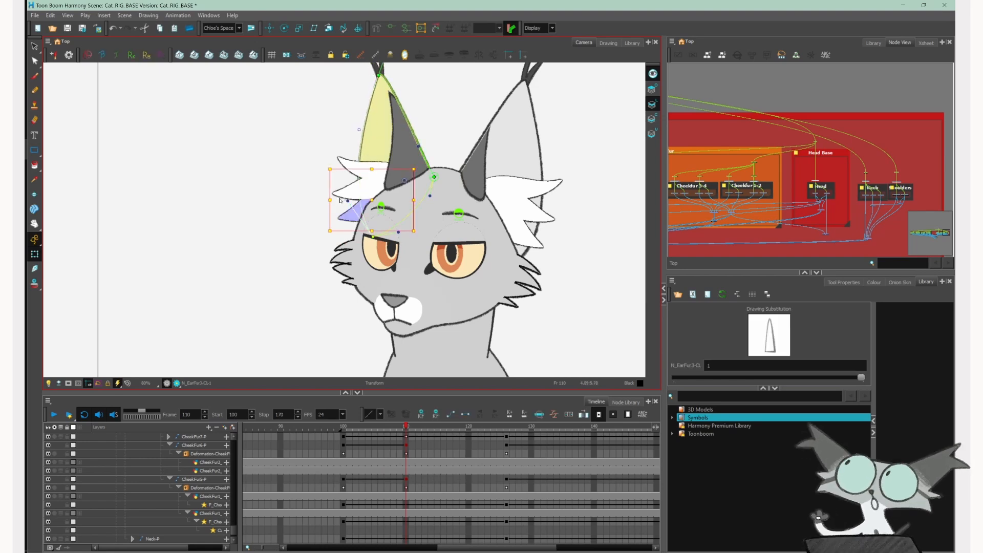
{"action": "left_click_drag", "start_coordinate": [347, 200], "coordinate": [348, 203]}
{"action": "left_click", "coordinate": [342, 203]}
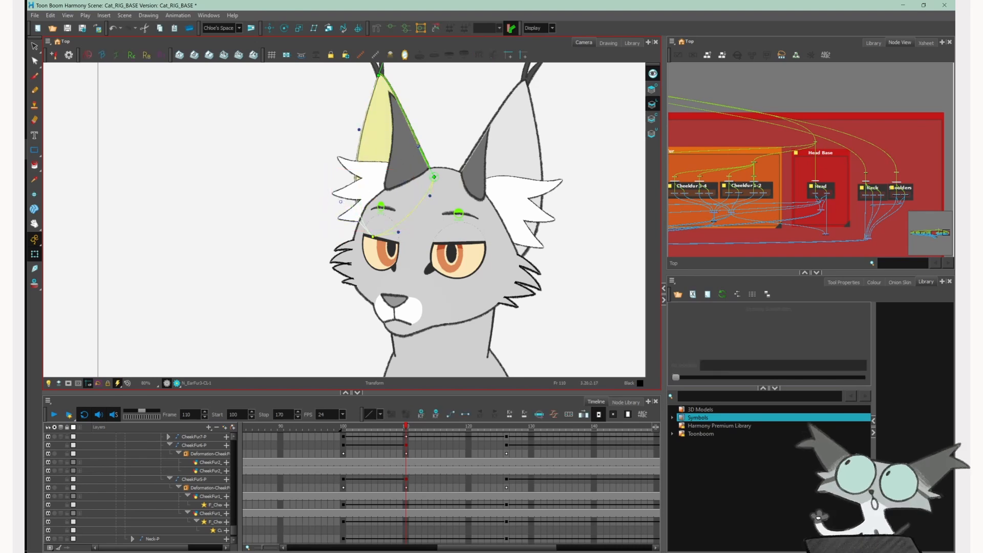
- Straighten the far ear's tip tuft, and bend the dark inner ear's edge with its own deformer at frame 110
{"action": "scroll", "coordinate": [415, 147], "scroll_direction": "down", "scroll_amount": 1}
{"action": "left_click", "coordinate": [404, 145]}
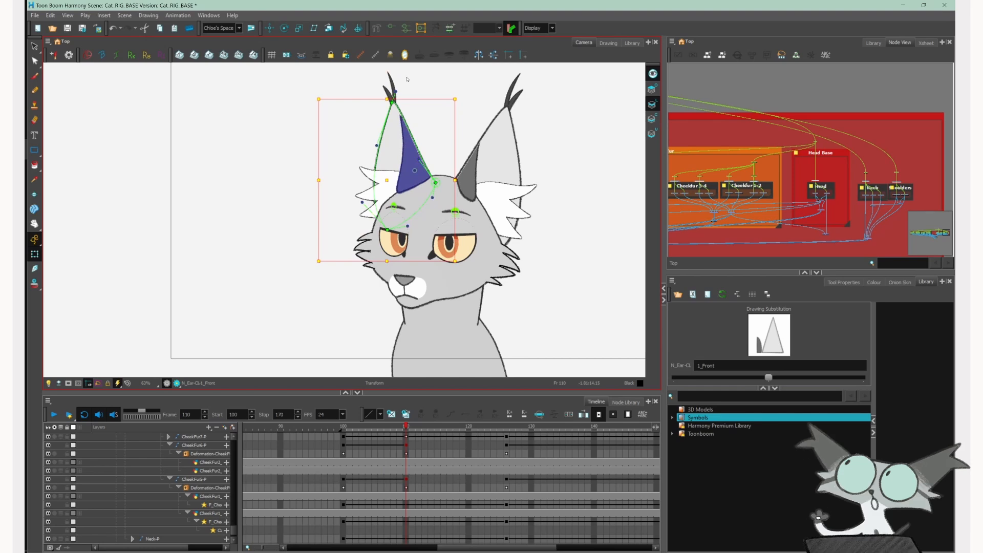
{"action": "left_click_drag", "start_coordinate": [395, 92], "coordinate": [410, 118]}
{"action": "left_click", "coordinate": [408, 143]}
{"action": "left_click", "coordinate": [391, 27]}
{"action": "left_click", "coordinate": [404, 139]}
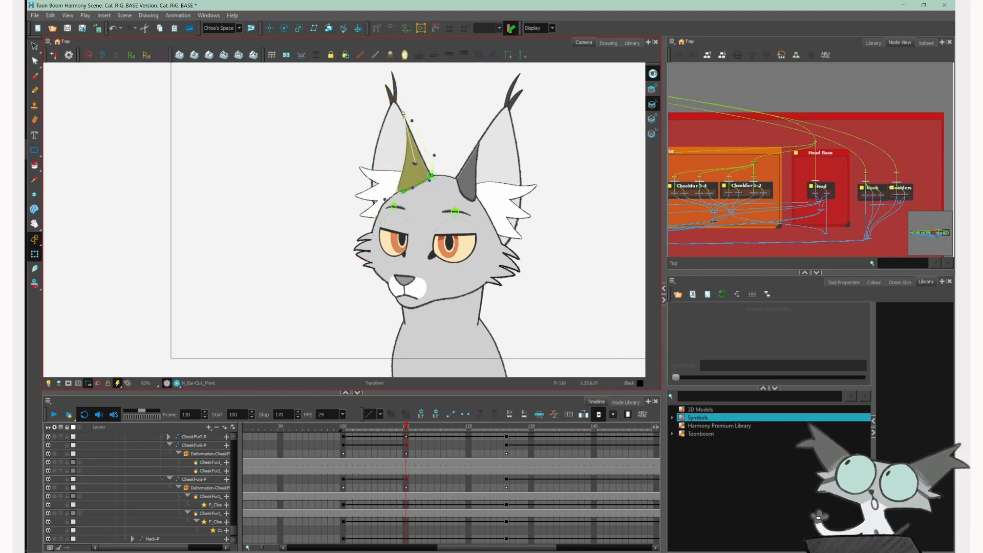
{"action": "left_click_drag", "start_coordinate": [414, 163], "coordinate": [410, 165]}
- Set a motion keyframe on the CheekFur6-P peg after frame 110 and check the movement through frame 127
{"action": "left_click", "coordinate": [424, 445]}
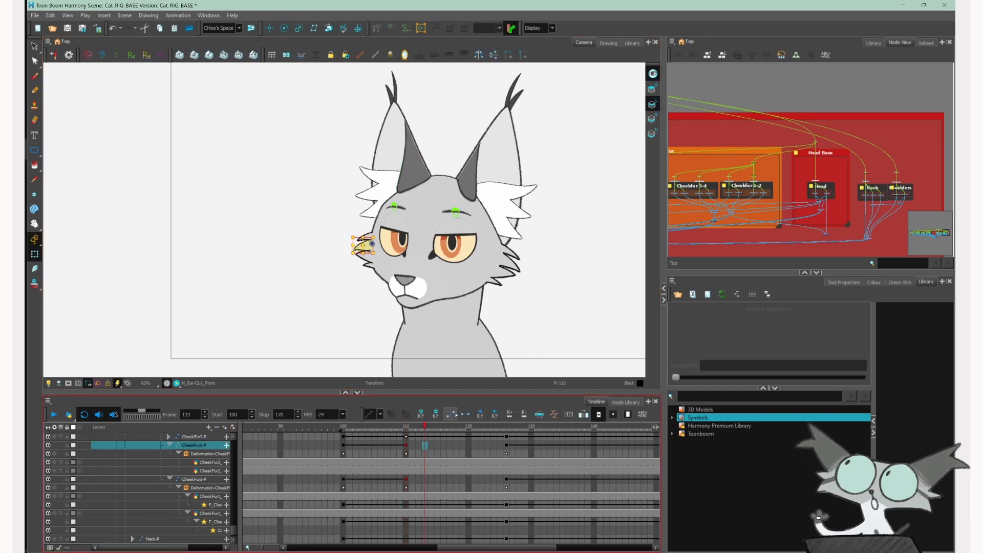
{"action": "left_click", "coordinate": [421, 430]}
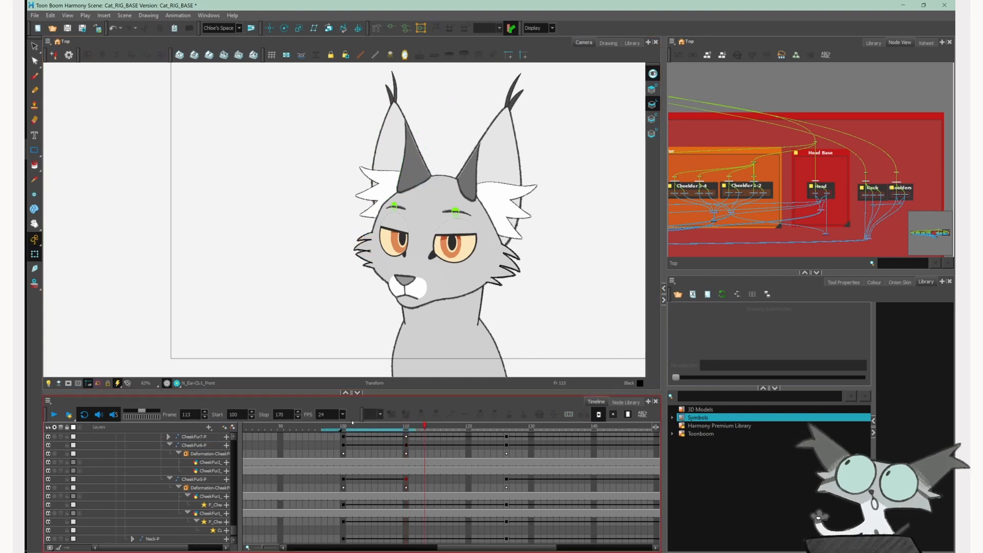
{"action": "left_click_drag", "start_coordinate": [352, 427], "coordinate": [487, 425]}
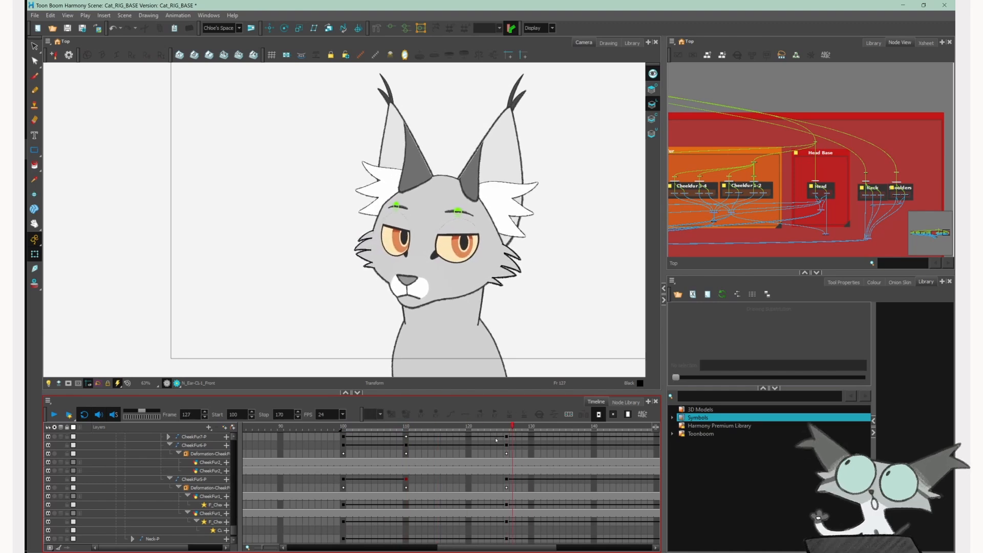
{"action": "left_click", "coordinate": [493, 436]}
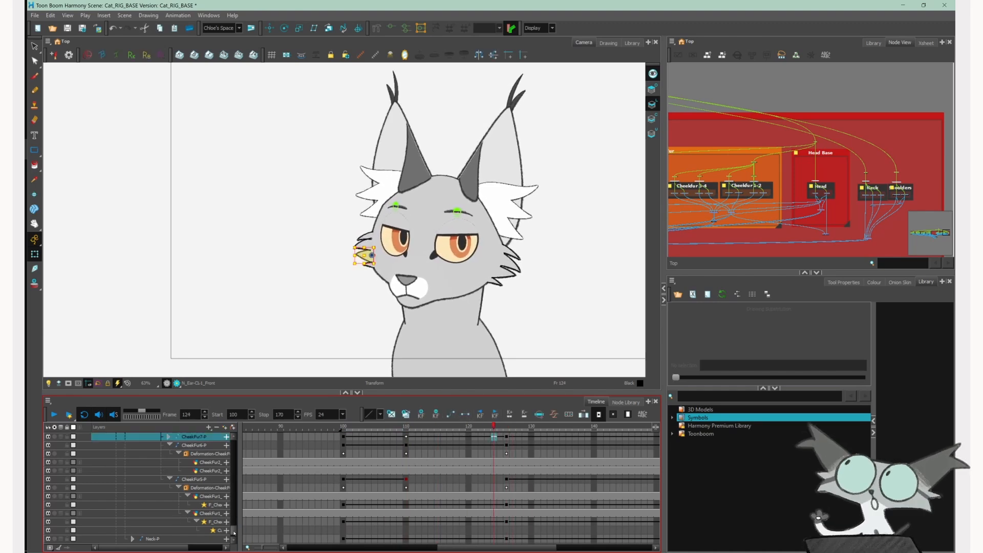
- Collapse the CatHead_FLIP-P peg and set a motion keyframe on CatHead_TOP-P after frame 126
{"action": "left_click_drag", "start_coordinate": [234, 533], "coordinate": [234, 441]}
{"action": "left_click", "coordinate": [118, 462]}
{"action": "left_click", "coordinate": [115, 461]}
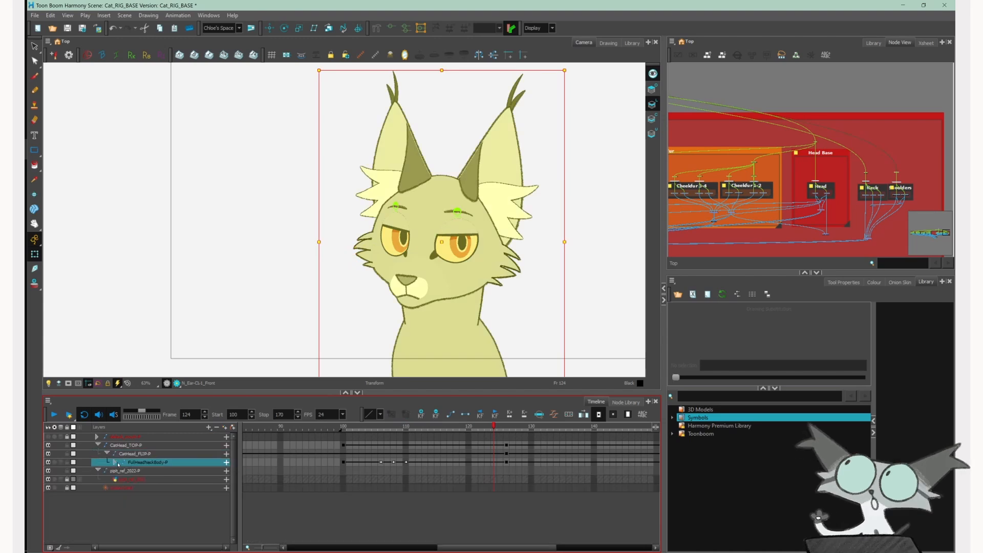
{"action": "left_click", "coordinate": [108, 454]}
{"action": "left_click", "coordinate": [539, 446]}
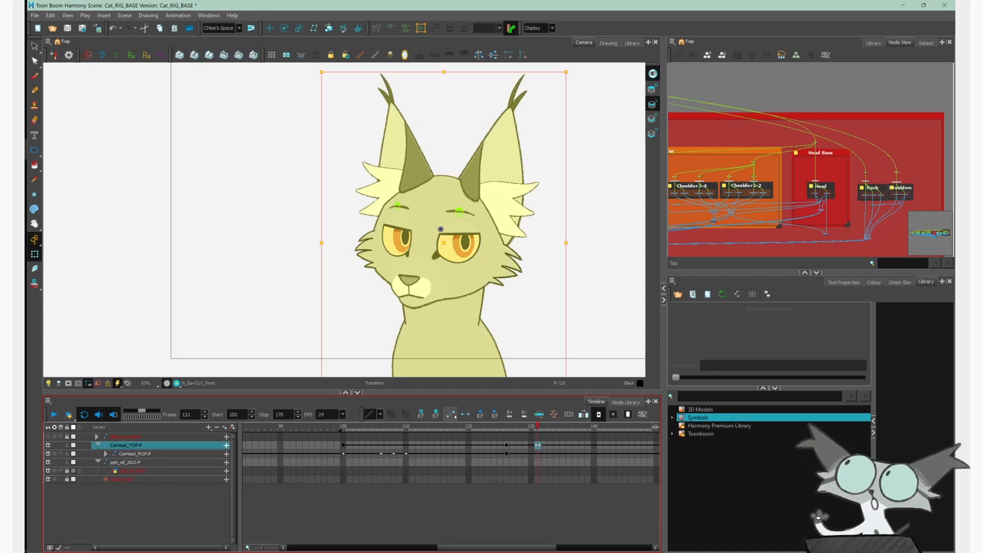
- Review the head turn from frame 110 to 126 and inspect the settled head pose up close
{"action": "left_click", "coordinate": [475, 426]}
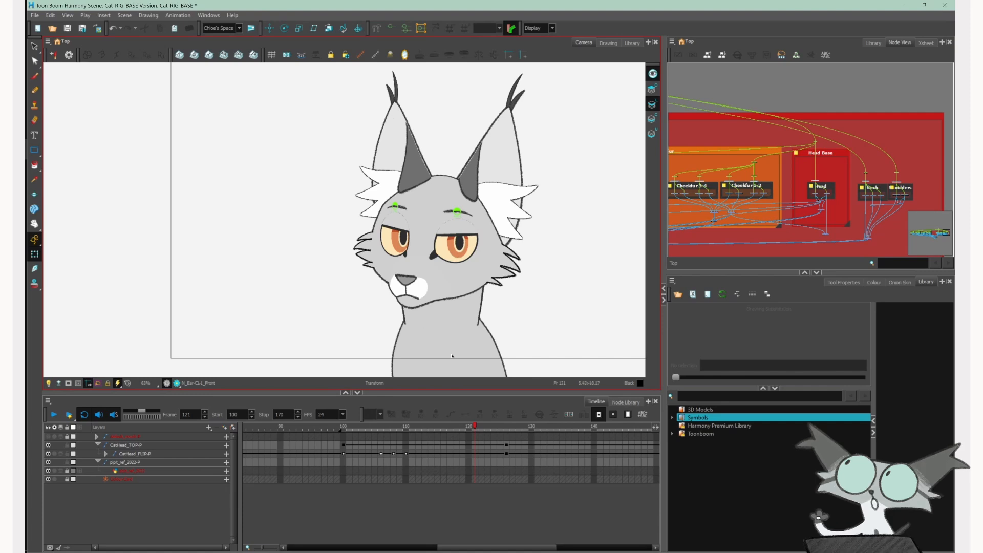
{"action": "left_click", "coordinate": [412, 427]}
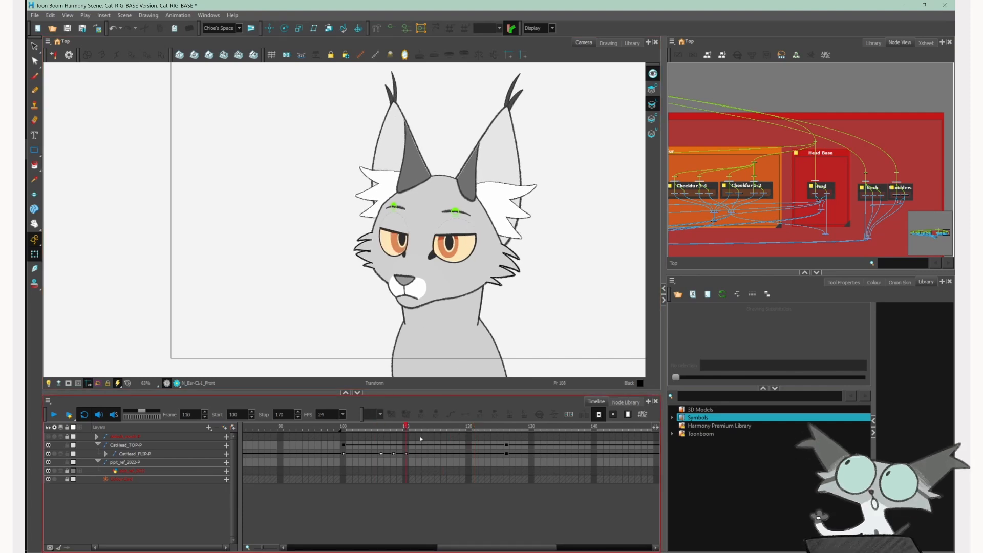
{"action": "left_click_drag", "start_coordinate": [420, 441], "coordinate": [506, 438]}
{"action": "scroll", "coordinate": [436, 231], "scroll_direction": "up", "scroll_amount": 2}
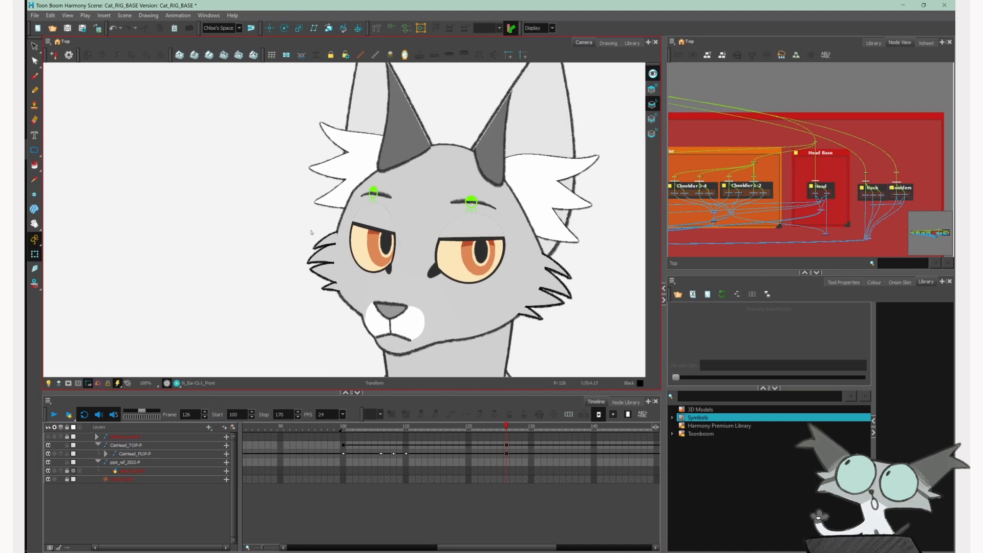
{"action": "left_click", "coordinate": [397, 177]}
{"action": "left_click_drag", "start_coordinate": [390, 180], "coordinate": [388, 180]}
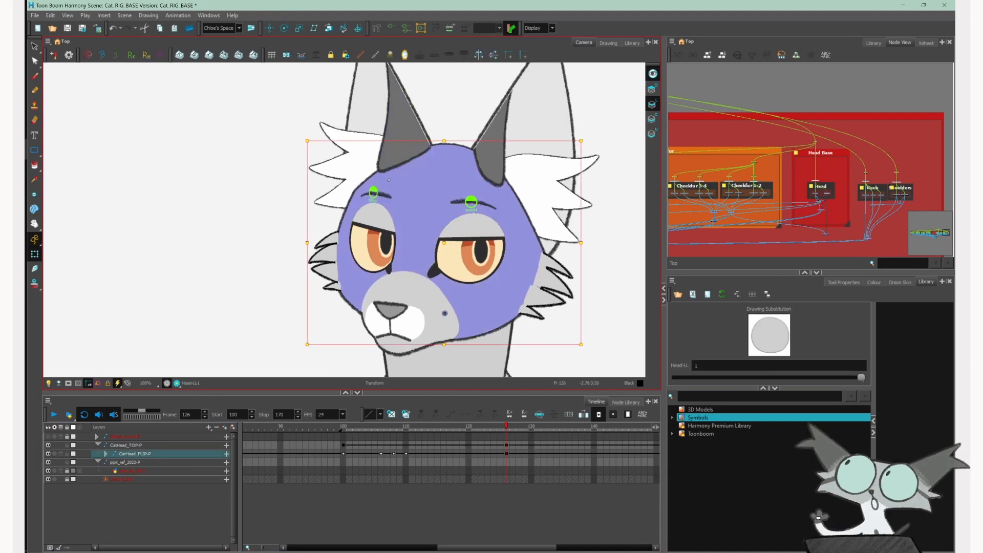
{"action": "key", "text": "Escape"}
{"action": "scroll", "coordinate": [473, 241], "scroll_direction": "down", "scroll_amount": 2}
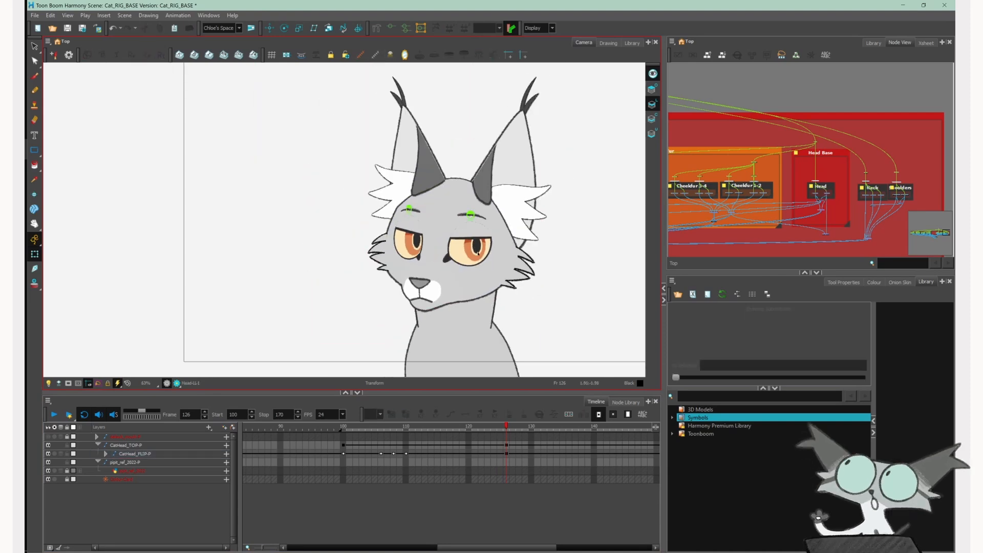
{"action": "scroll", "coordinate": [477, 253], "scroll_direction": "down", "scroll_amount": 1}
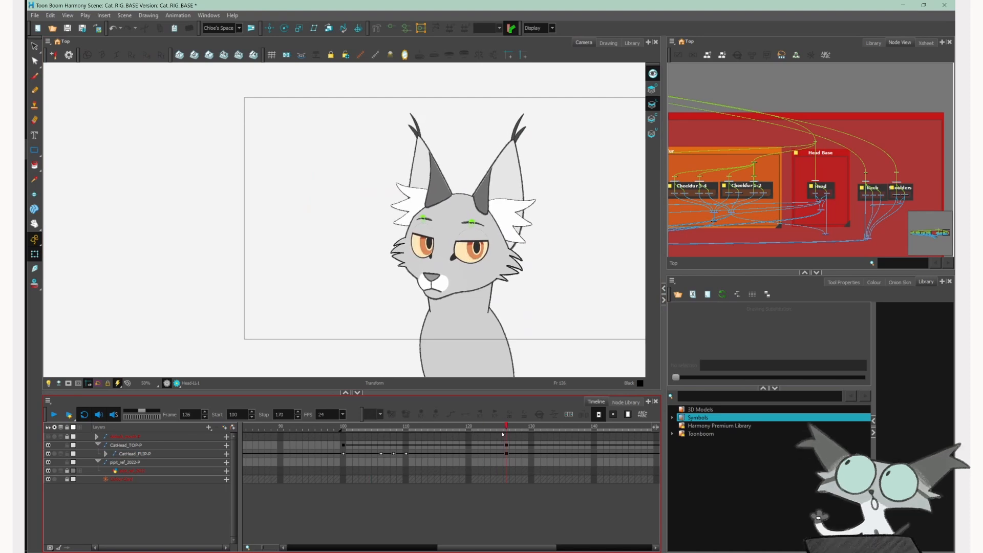
- Check the head movement from frame 124 to 133, and undo the recent keyframe changes on the CatHead pegs
{"action": "left_click_drag", "start_coordinate": [503, 434], "coordinate": [495, 415]}
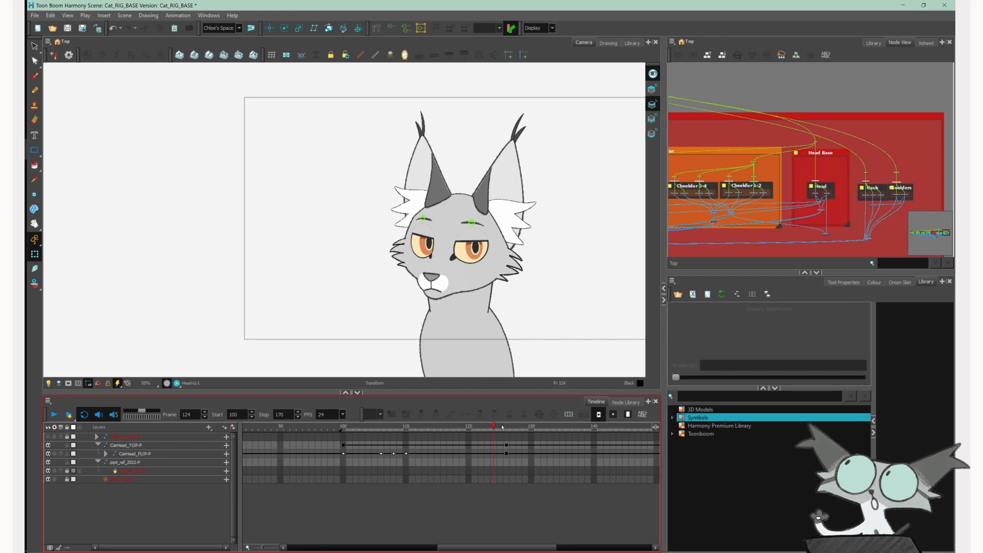
{"action": "left_click_drag", "start_coordinate": [630, 428], "coordinate": [552, 434]}
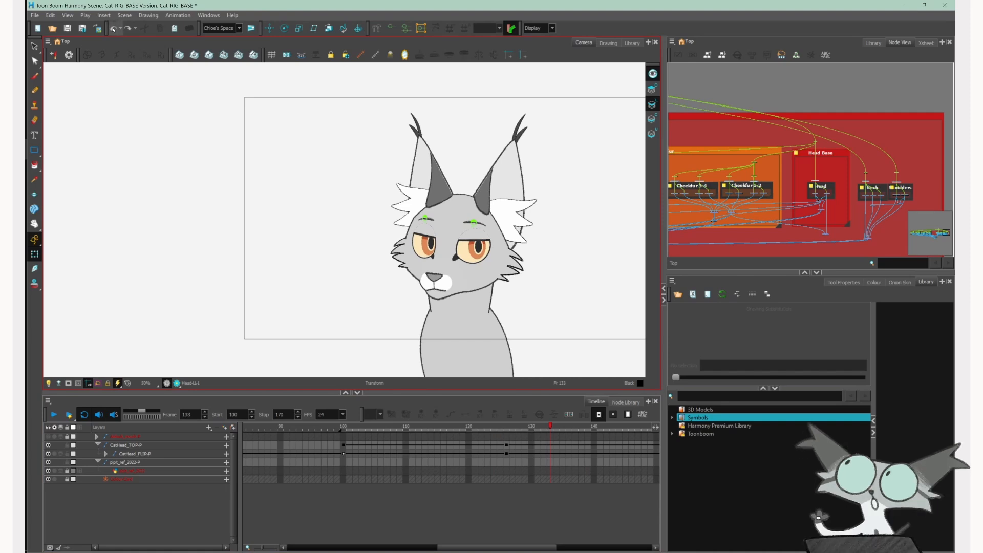
{"action": "left_click", "coordinate": [113, 29]}
{"action": "left_click", "coordinate": [307, 522]}
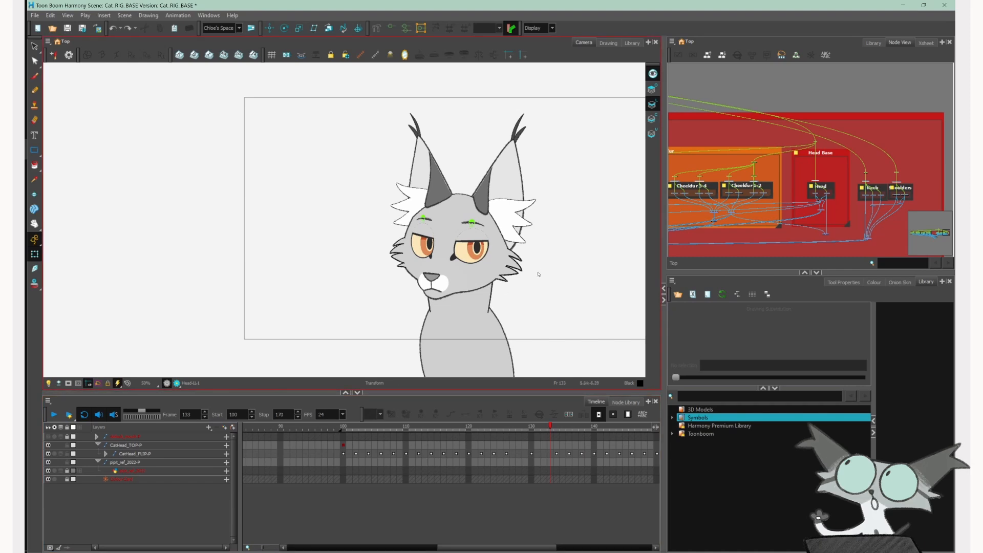
- Play back the head animation between frames 100 and 170, checking the pose up close, and save the scene
{"action": "left_click_drag", "start_coordinate": [528, 266], "coordinate": [485, 270]}
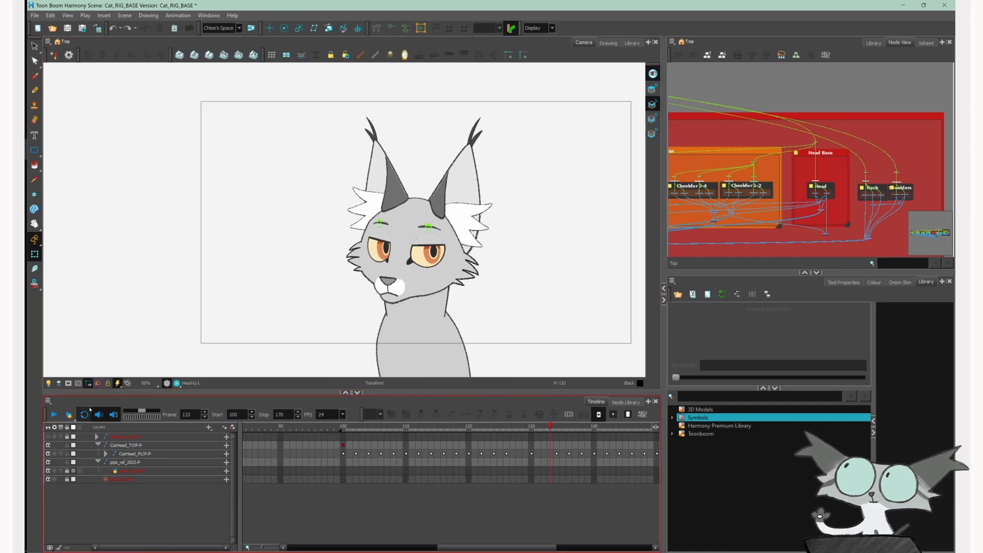
{"action": "left_click", "coordinate": [52, 416]}
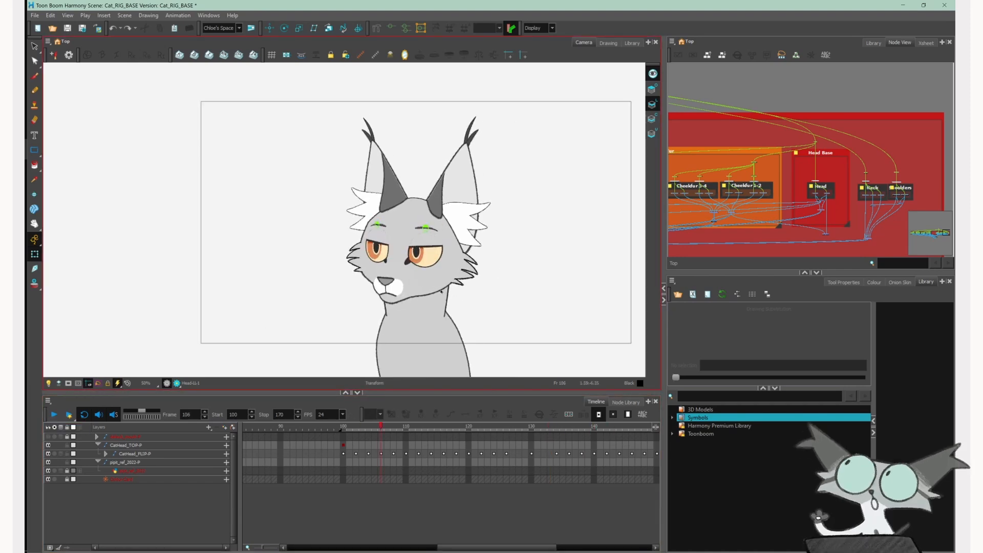
{"action": "scroll", "coordinate": [452, 317], "scroll_direction": "up", "scroll_amount": 3}
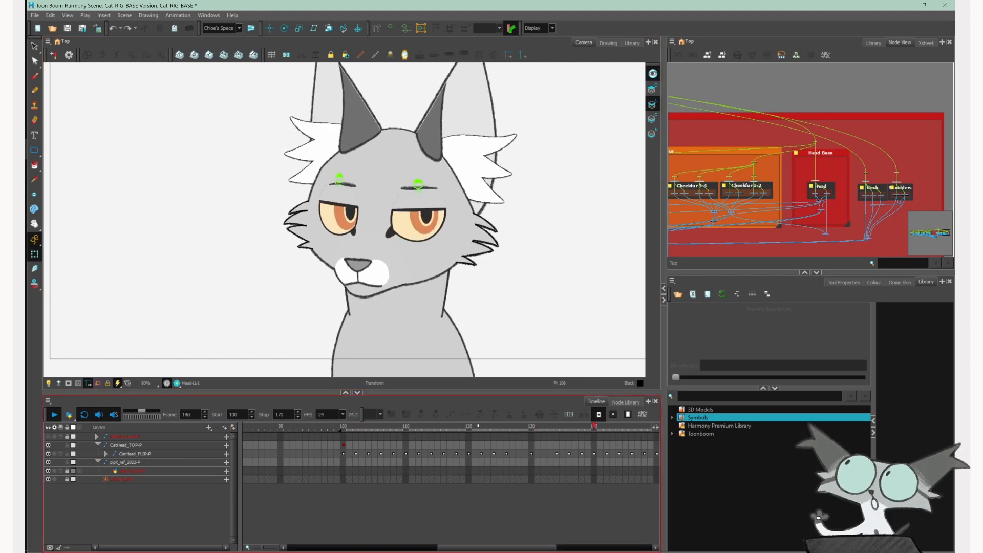
{"action": "scroll", "coordinate": [493, 324], "scroll_direction": "down", "scroll_amount": 2}
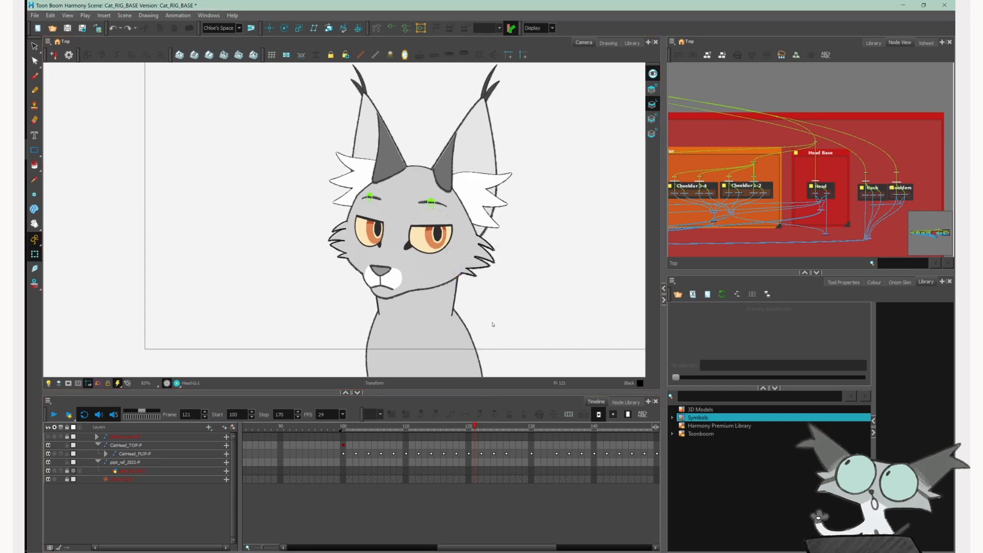
{"action": "key", "text": "ctrl+s"}
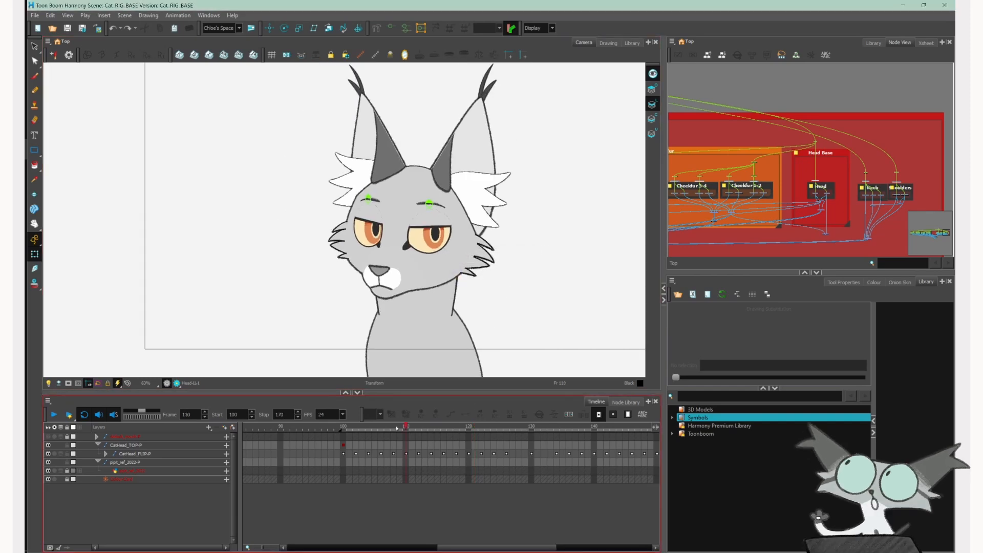
{"action": "left_click_drag", "start_coordinate": [582, 420], "coordinate": [267, 423]}
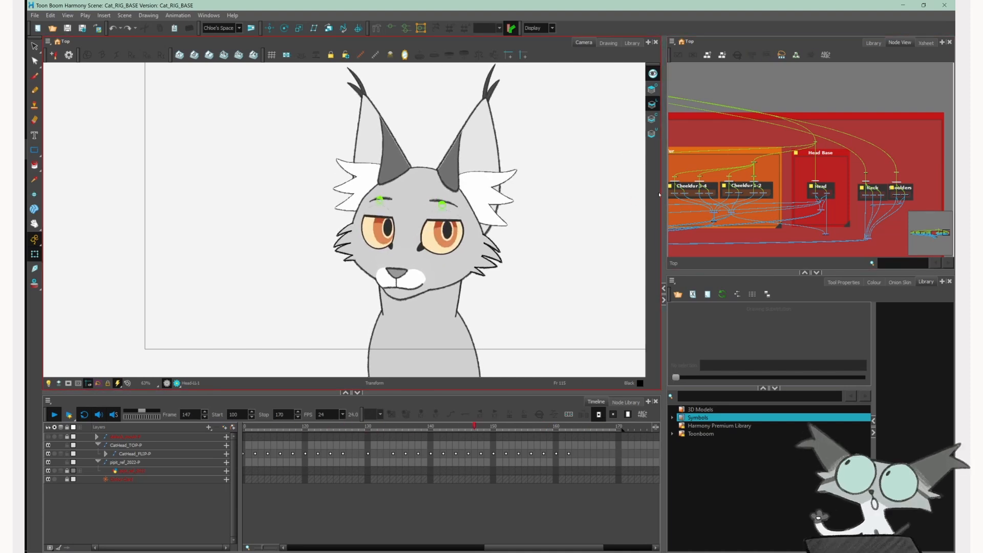
- Enlarge the node view and examine the rig's eye, ear and head node groups while the animation plays
{"action": "left_click_drag", "start_coordinate": [663, 192], "coordinate": [425, 193]}
{"action": "scroll", "coordinate": [540, 143], "scroll_direction": "down", "scroll_amount": 5}
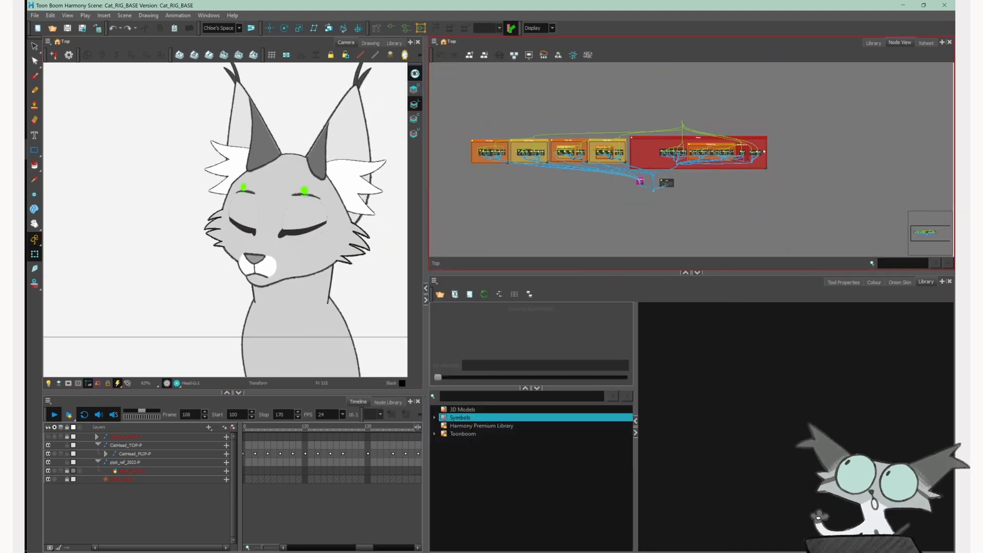
{"action": "scroll", "coordinate": [540, 143], "scroll_direction": "up", "scroll_amount": 3}
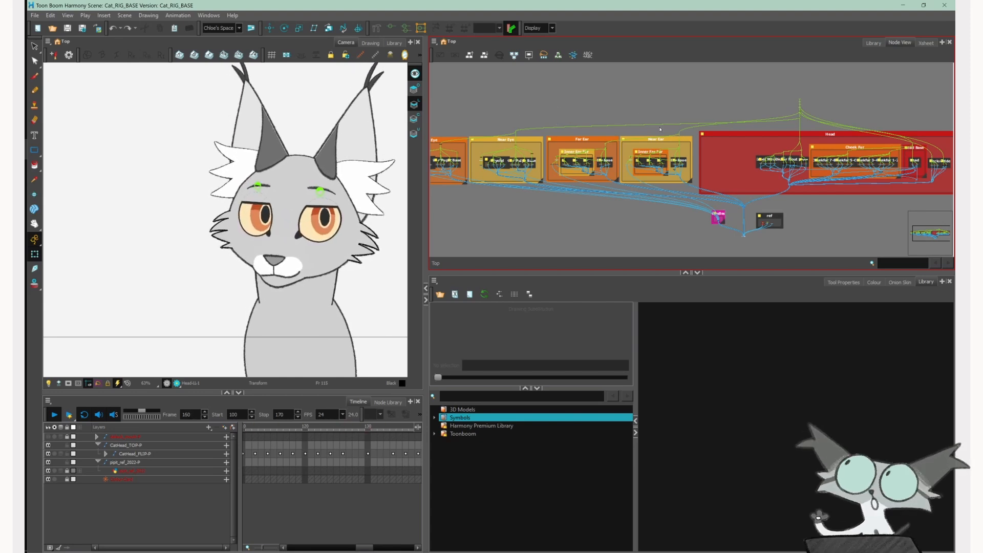
{"action": "left_click", "coordinate": [312, 184]}
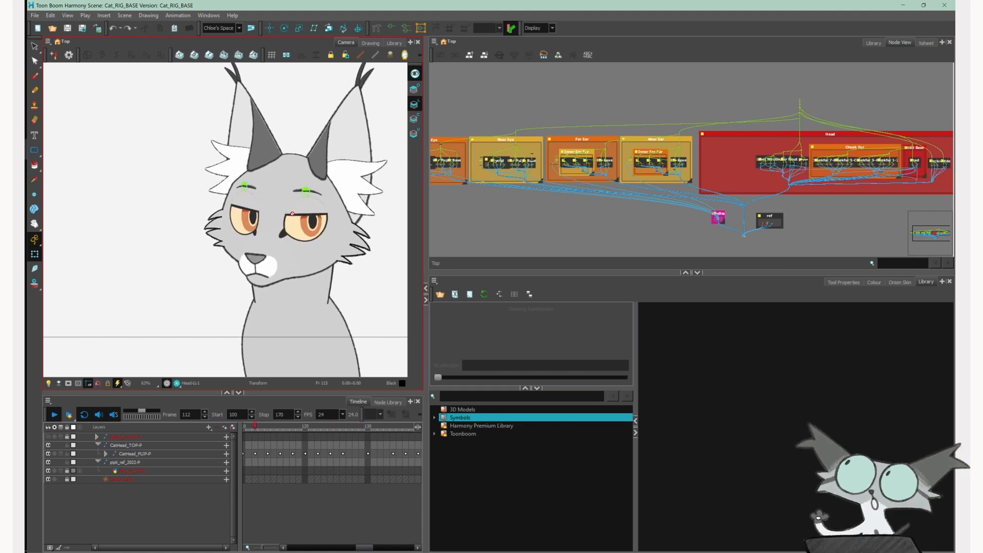
{"action": "left_click", "coordinate": [645, 138]}
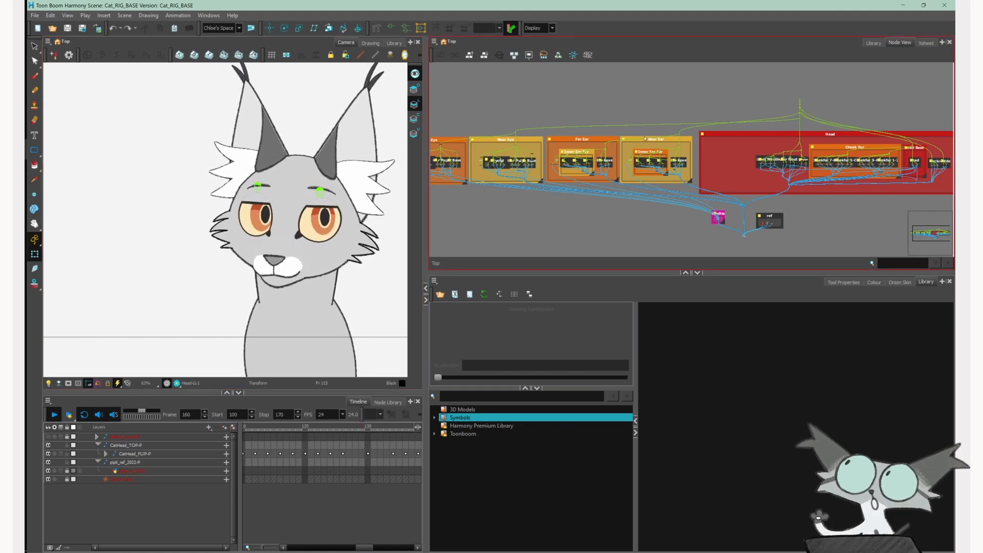